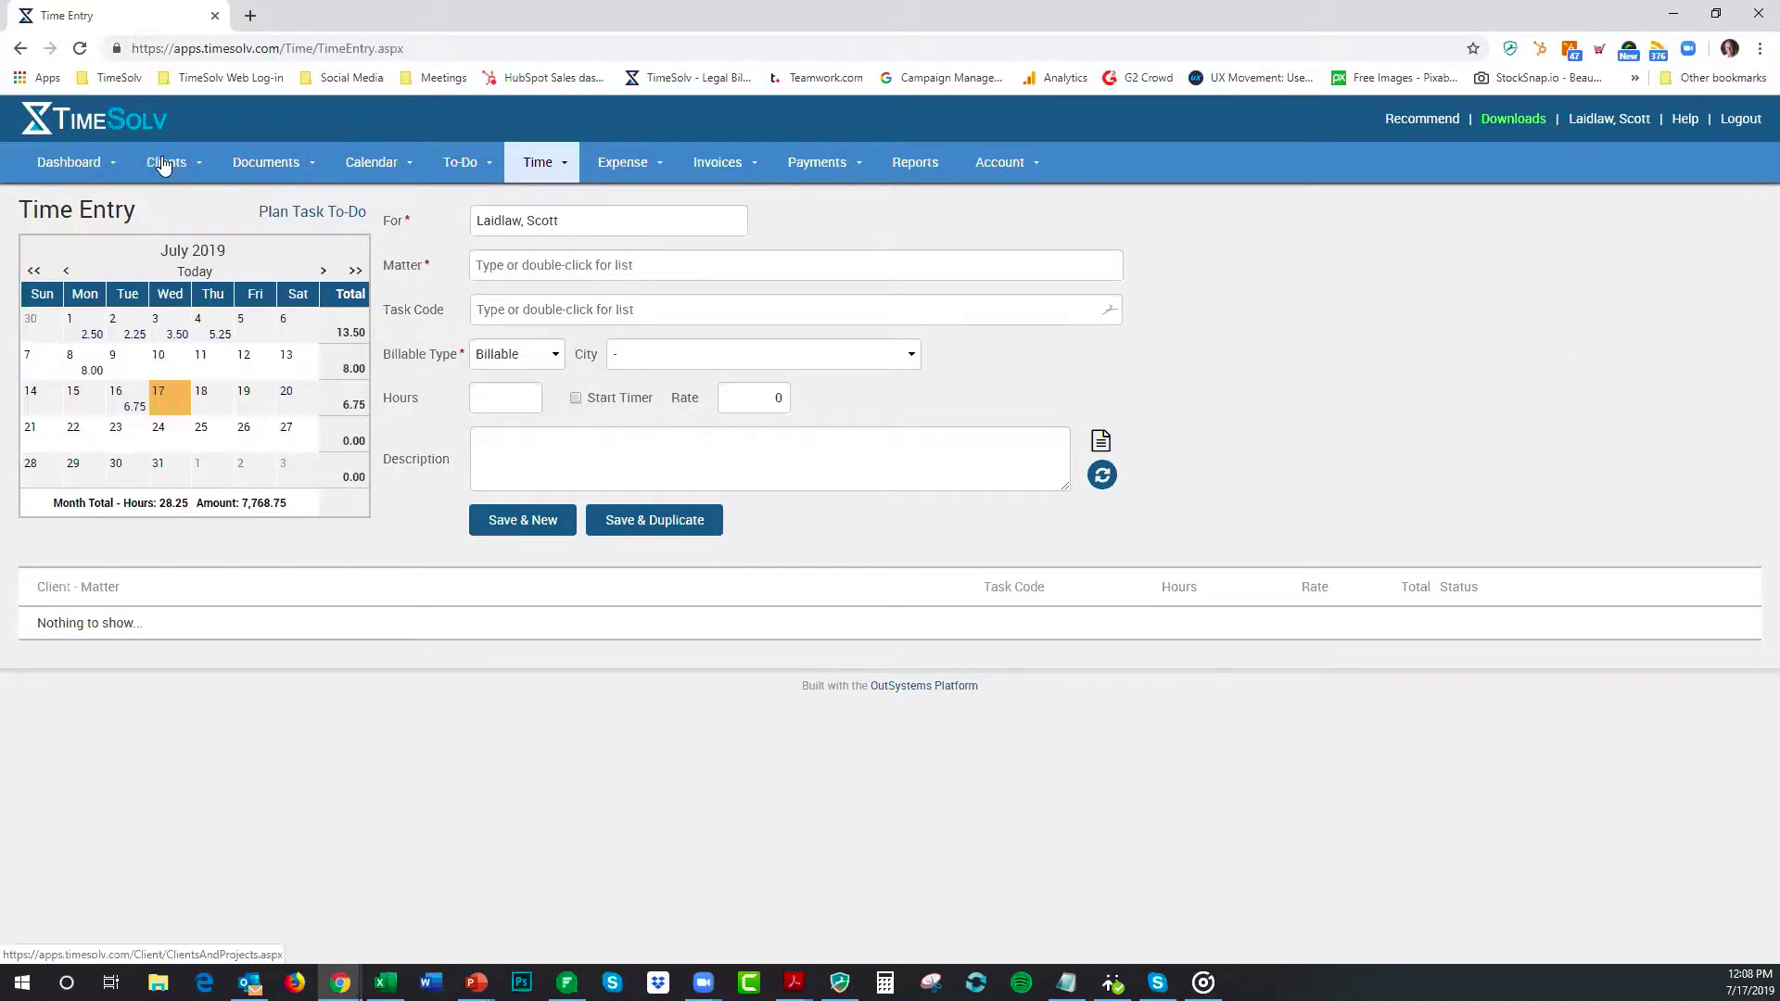
# Step: Open the matter listed directly above the Burnet Title client in Clients & Matters and show its invoices
pyautogui.moveTo(159, 165)
pyautogui.click(174, 210)
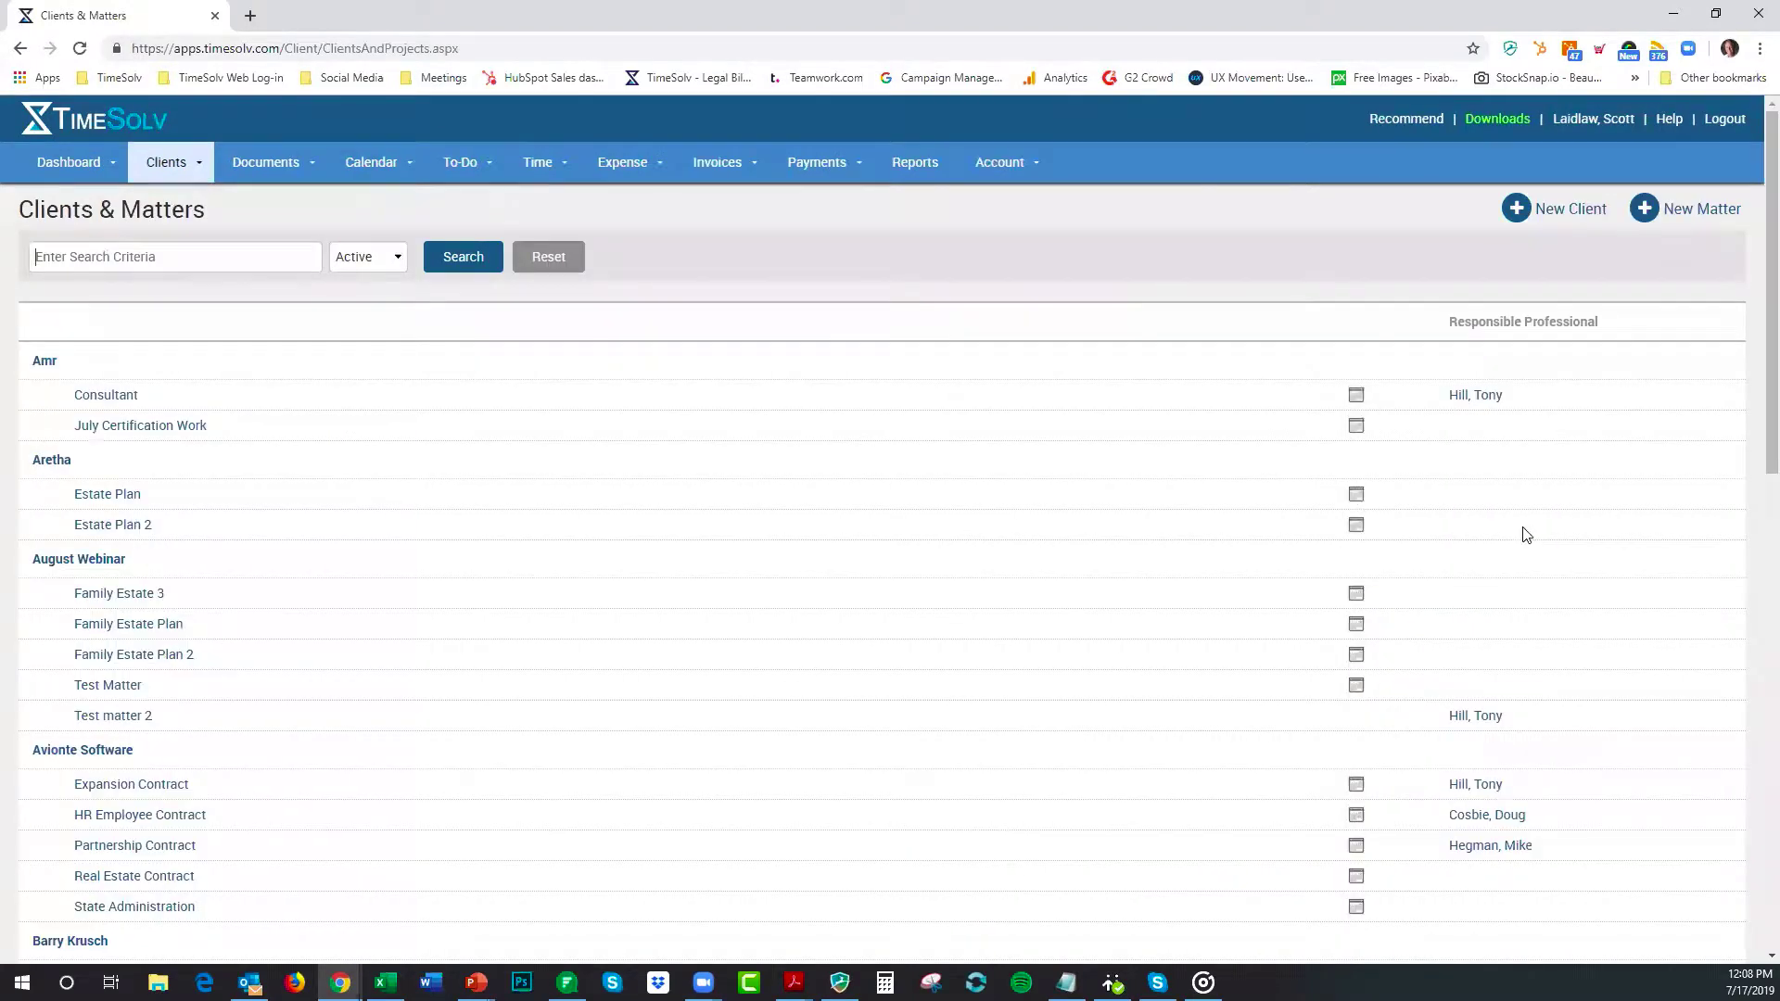
pyautogui.scroll(-6, 1168, 538)
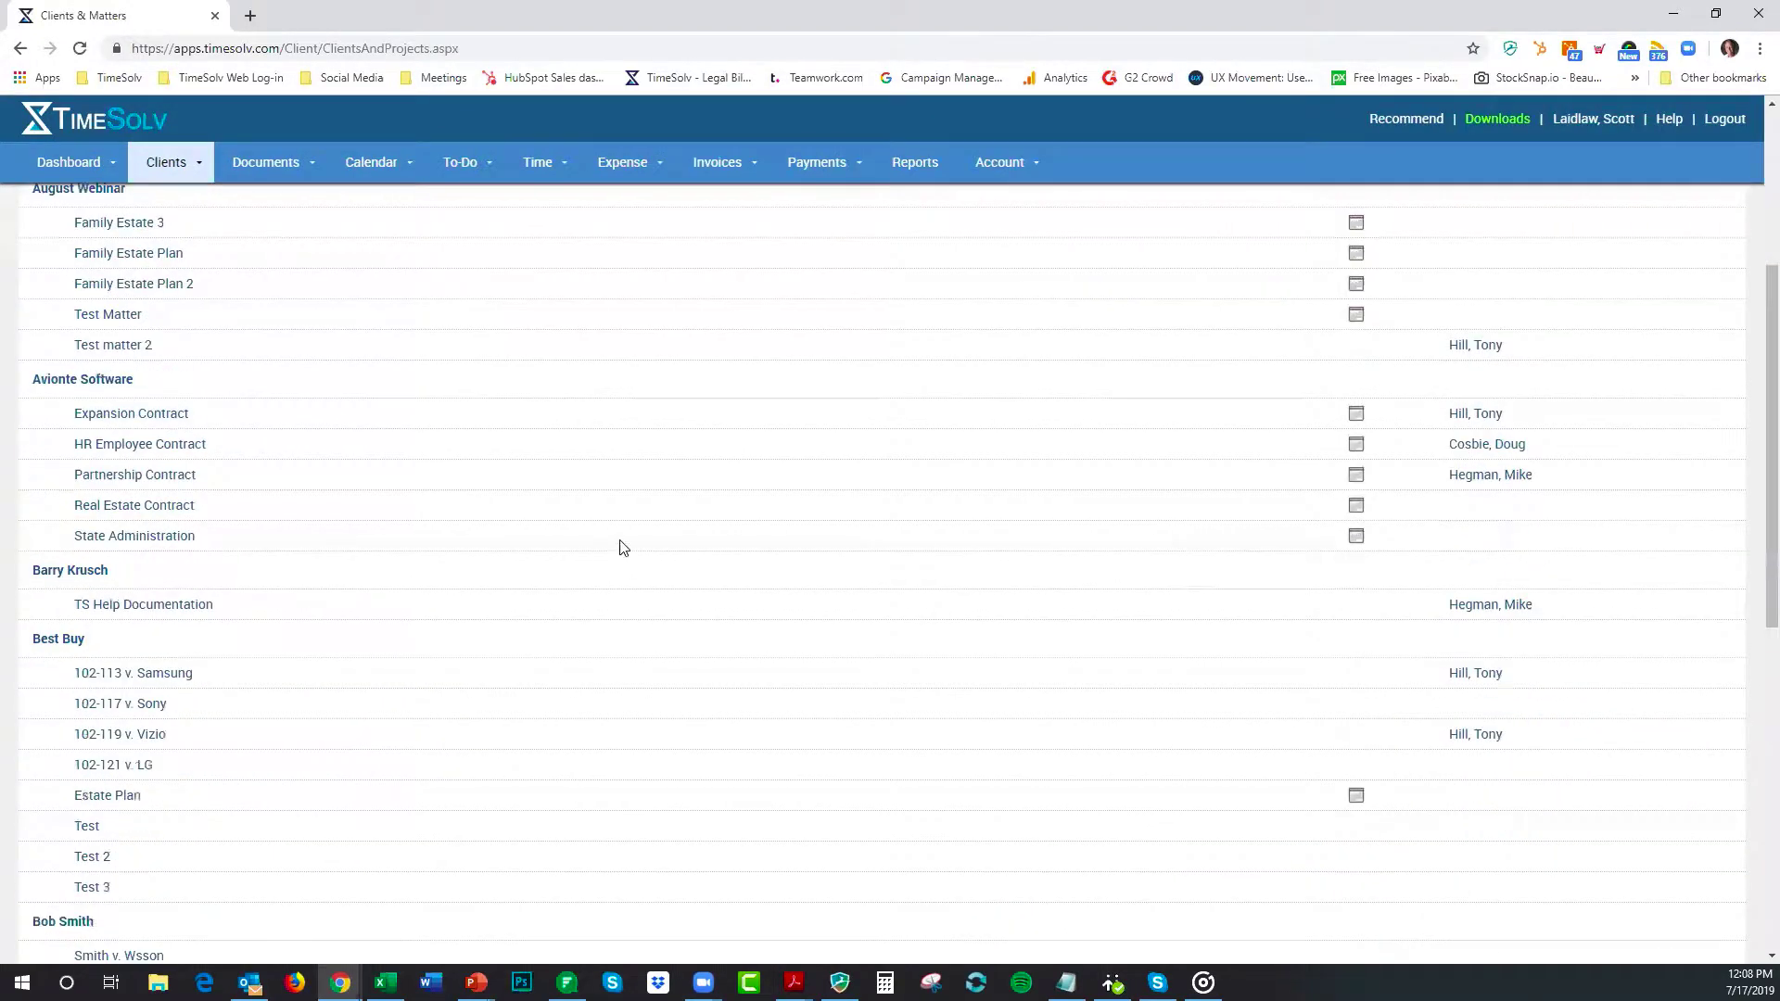
pyautogui.scroll(-3, 559, 597)
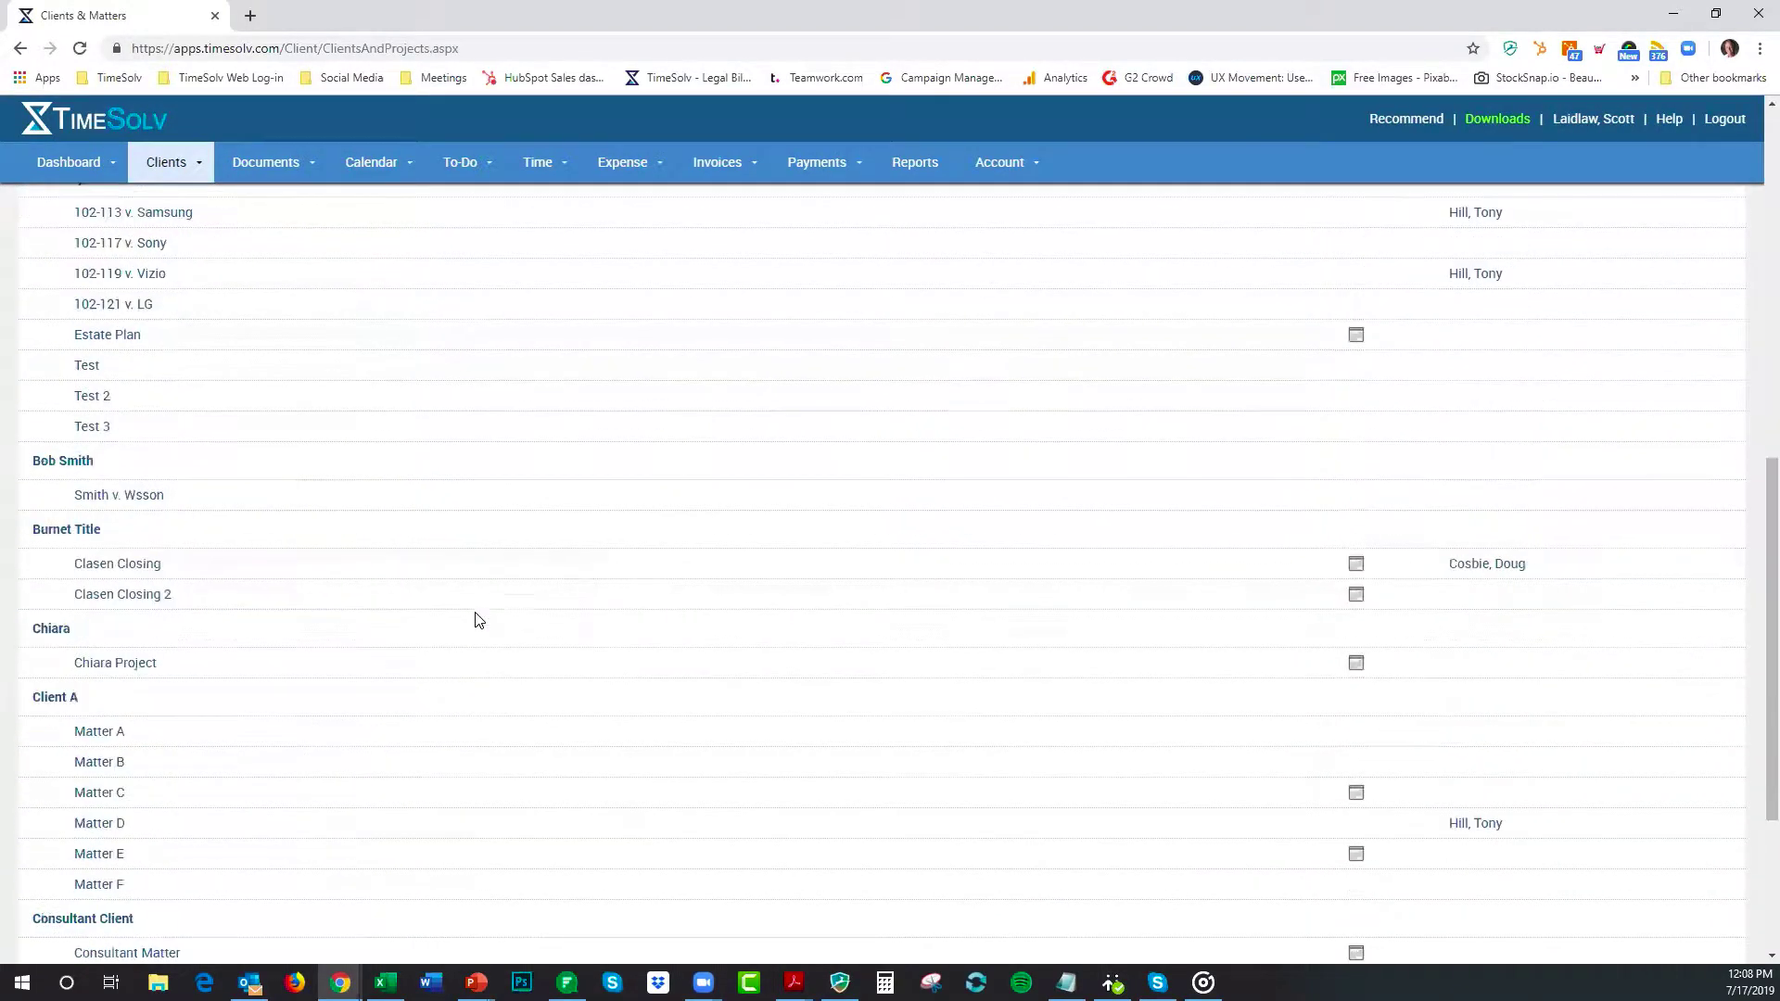
pyautogui.click(121, 497)
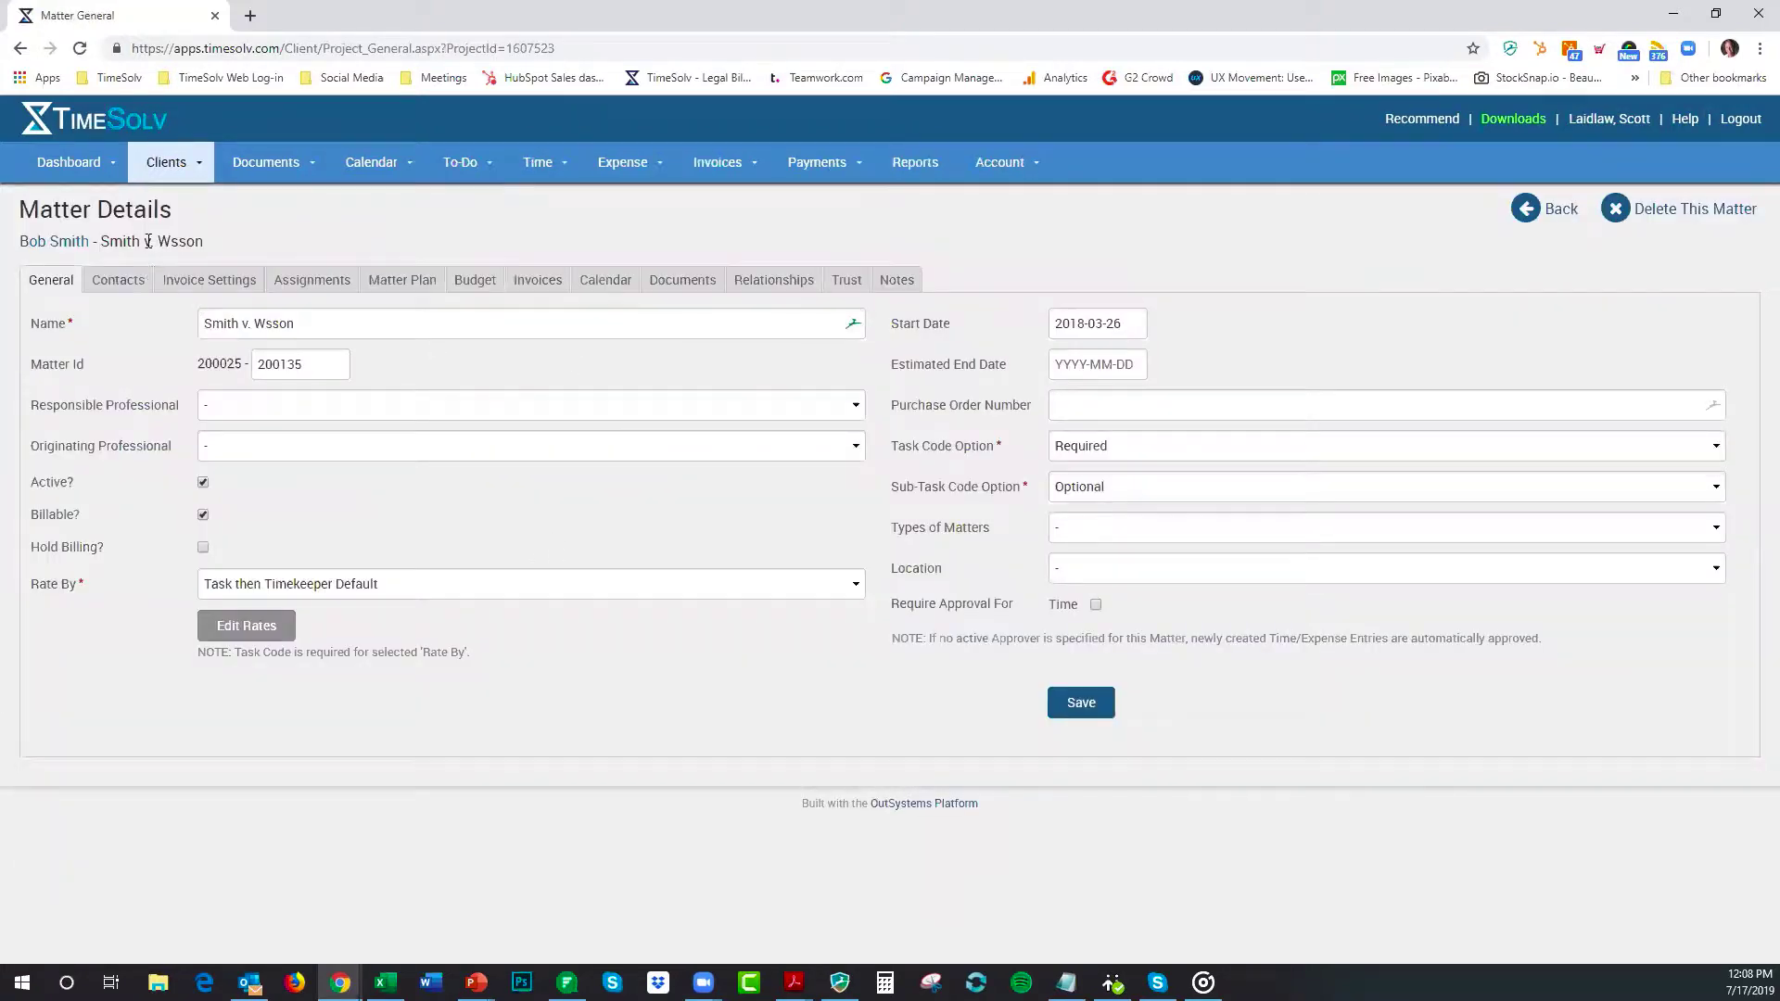
pyautogui.click(536, 289)
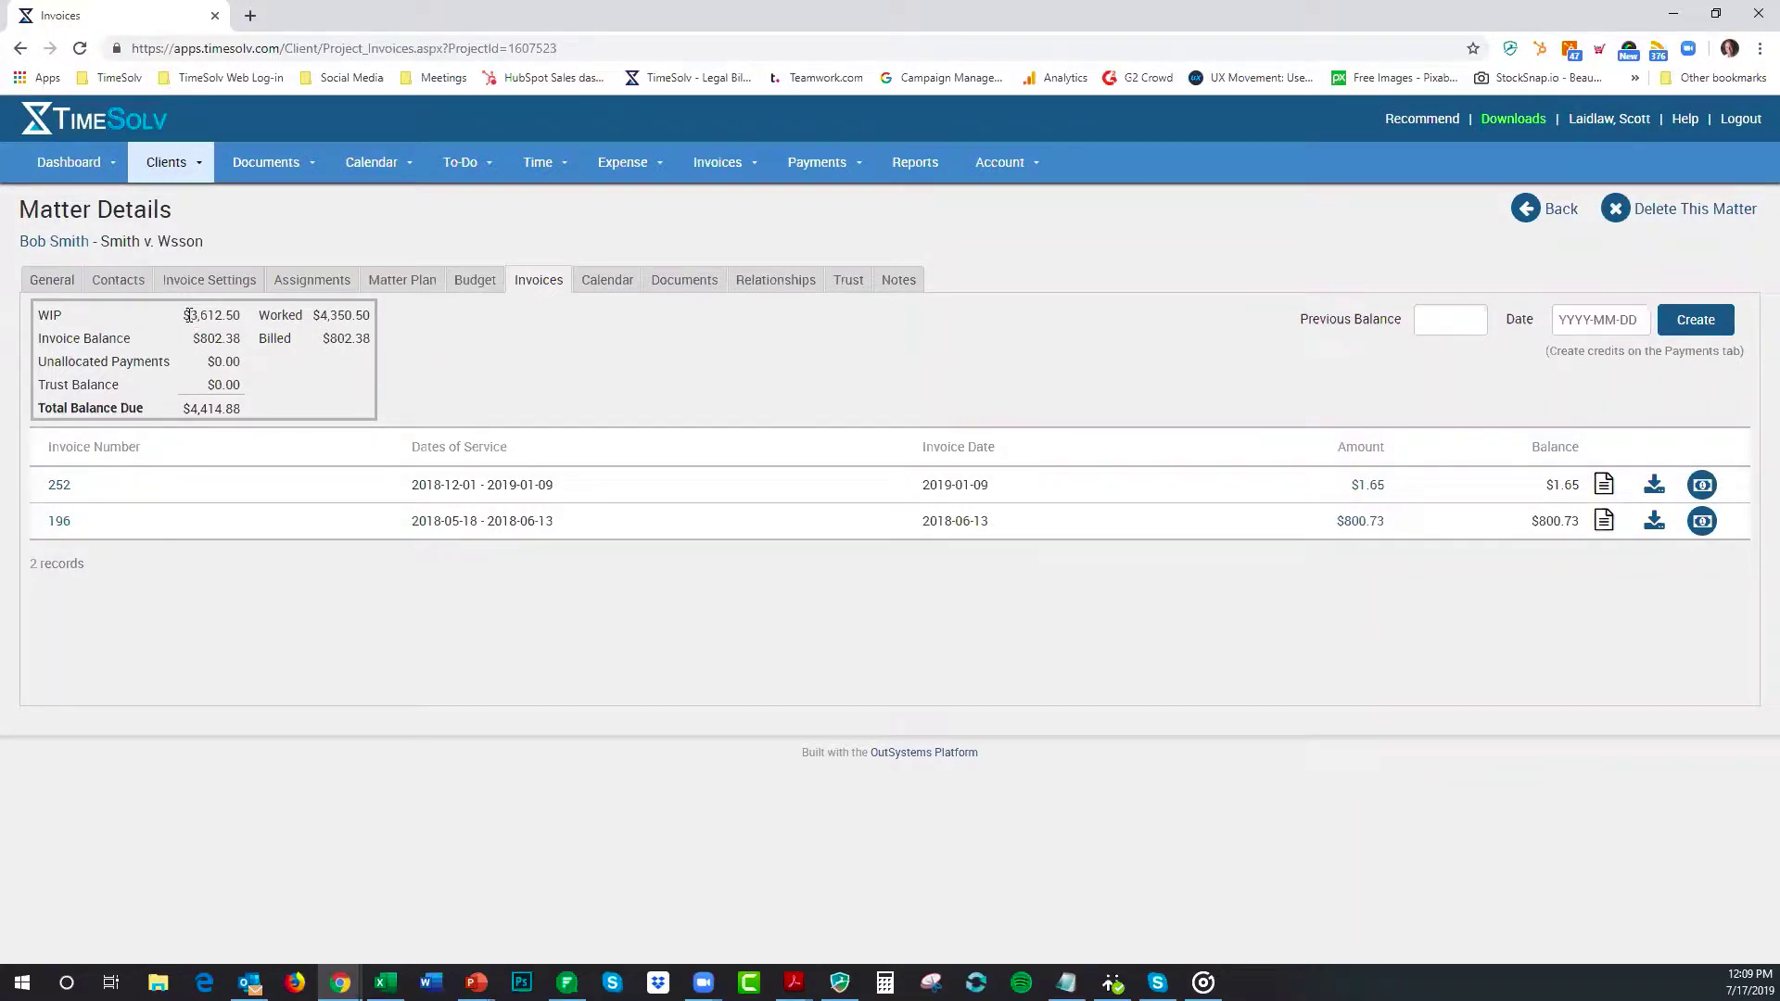
# Step: Examine the matter's WIP, total balance due and invoice balance in its billing summary
pyautogui.moveTo(188, 315); pyautogui.dragTo(242, 316)
pyautogui.moveTo(190, 407); pyautogui.dragTo(251, 408)
pyautogui.moveTo(193, 337); pyautogui.dragTo(239, 338)
pyautogui.click(467, 368)
# Step: Open the list of sent invoices and examine the start date of its search range
pyautogui.moveTo(716, 165)
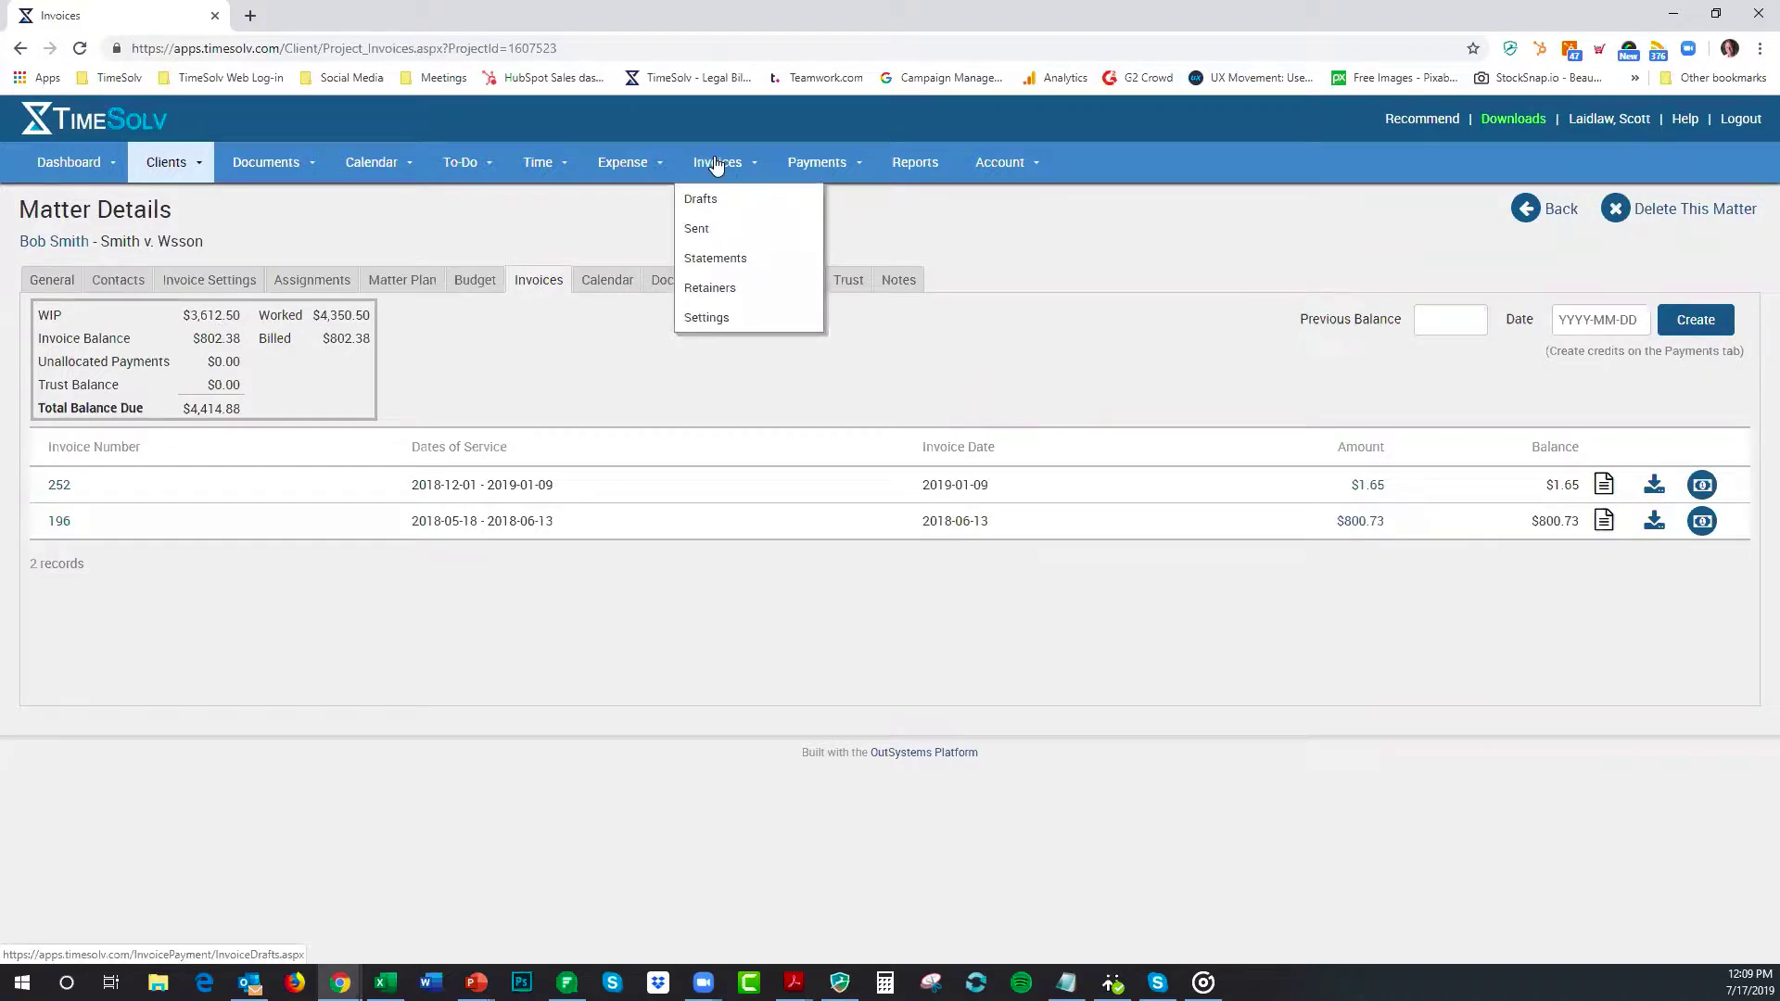
pyautogui.click(693, 239)
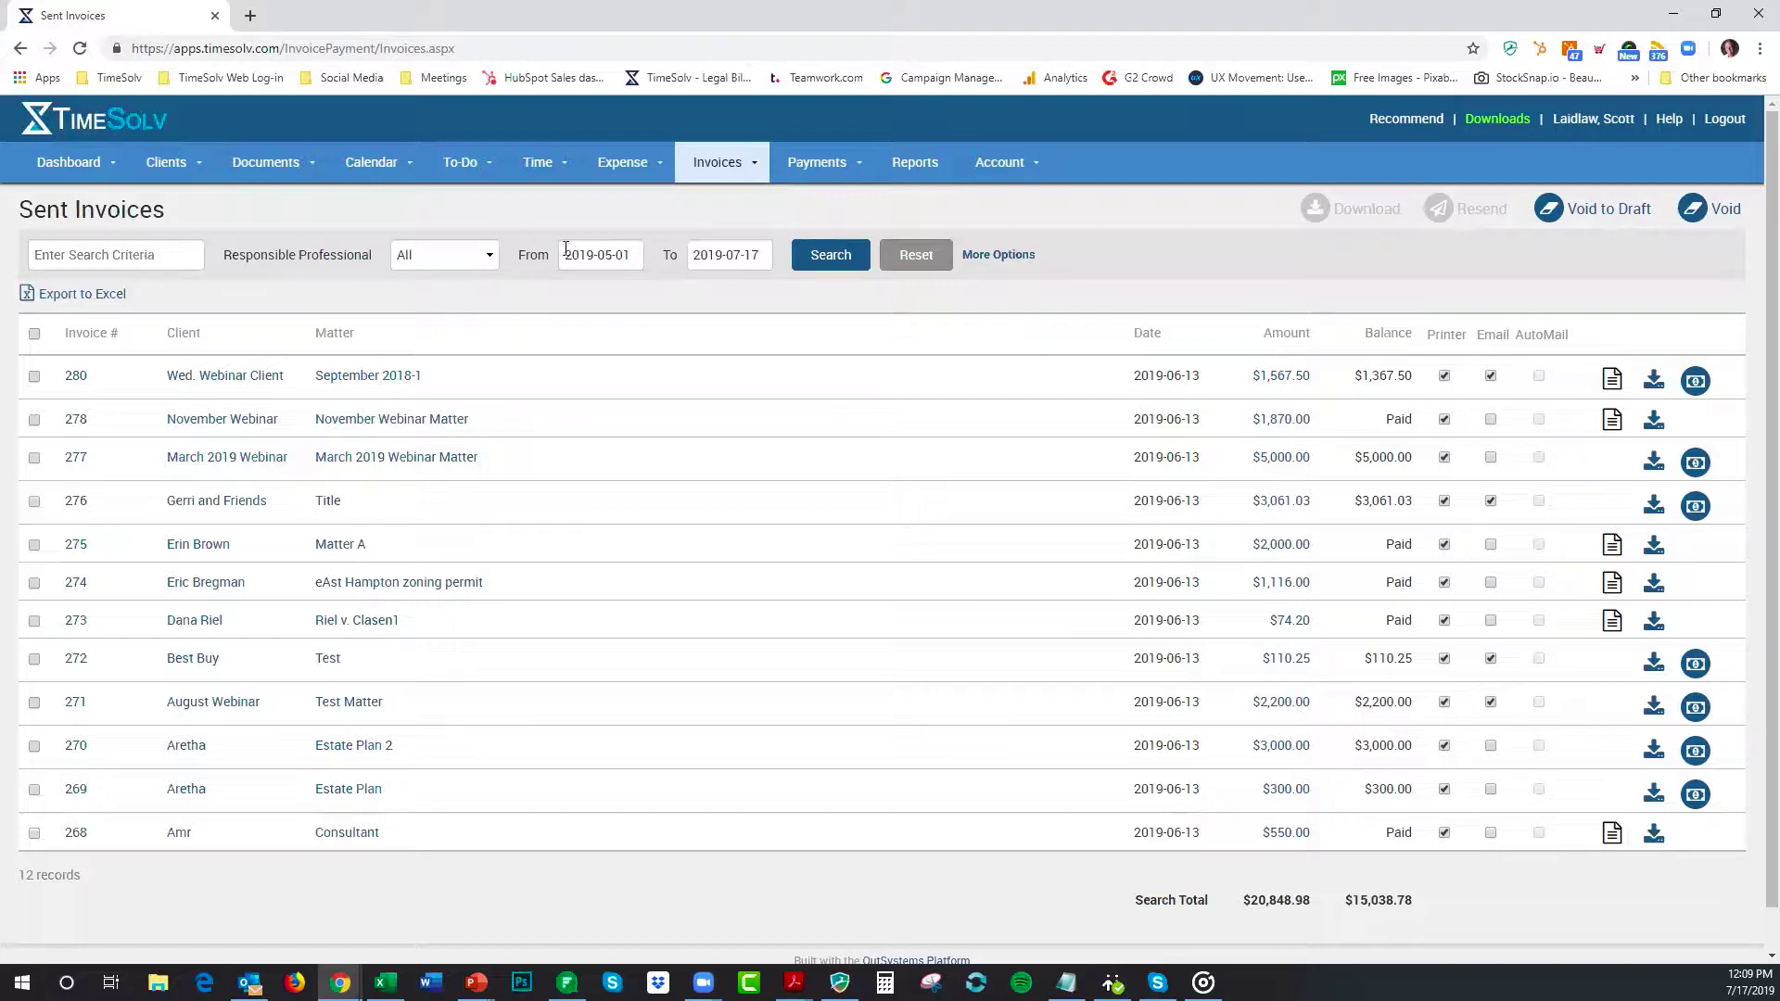
pyautogui.moveTo(597, 256); pyautogui.dragTo(648, 259)
pyautogui.click(658, 290)
# Step: View the payments page, and open a payment entry from Wed. Webinar Client's September 2018-1 sent invoice
pyautogui.moveTo(816, 165)
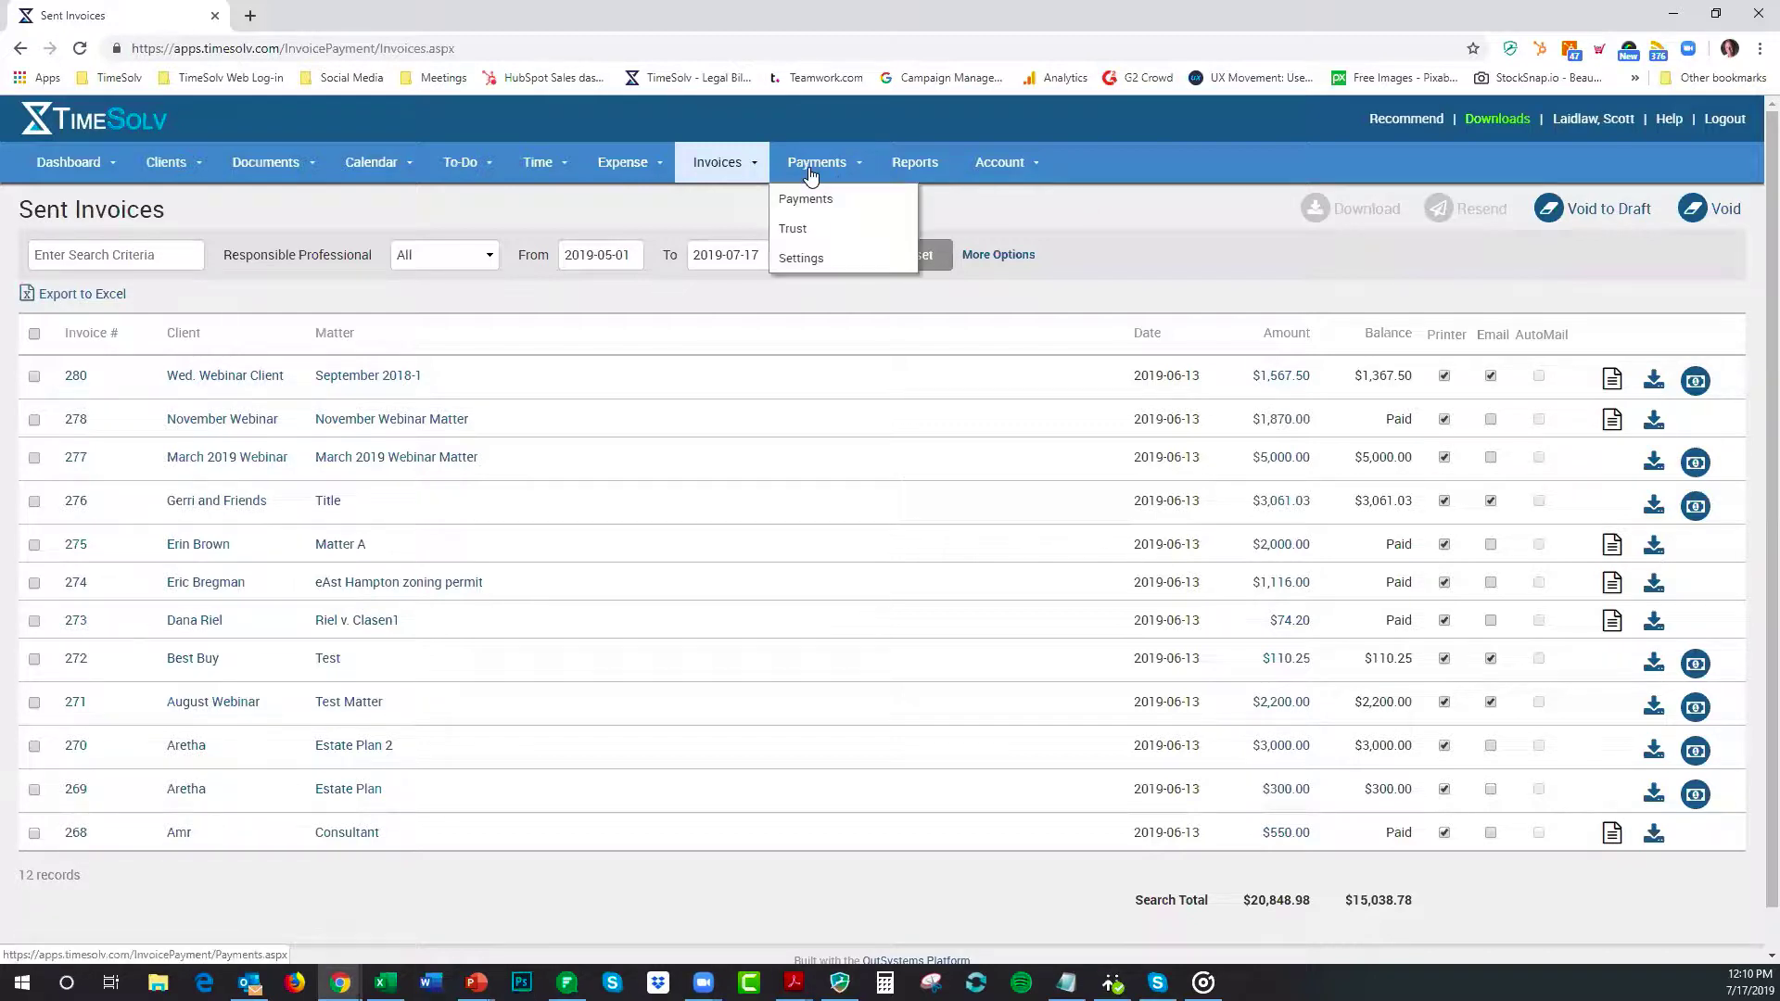
pyautogui.click(809, 201)
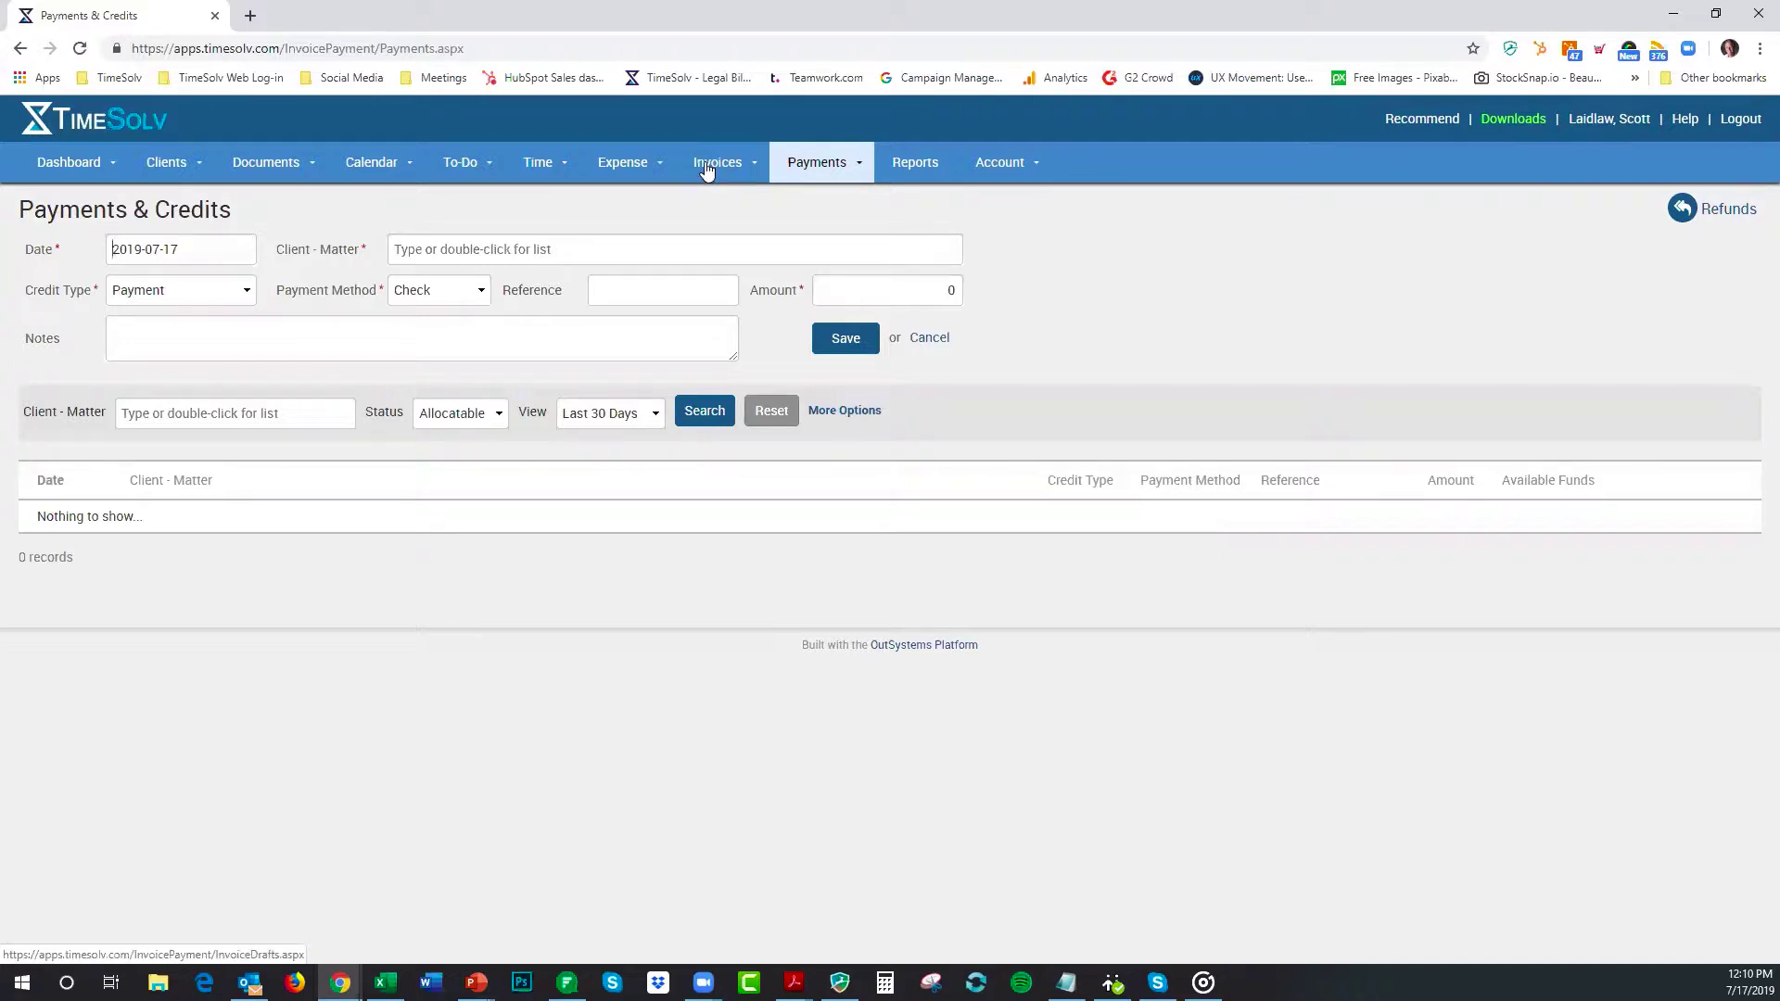
pyautogui.moveTo(706, 170)
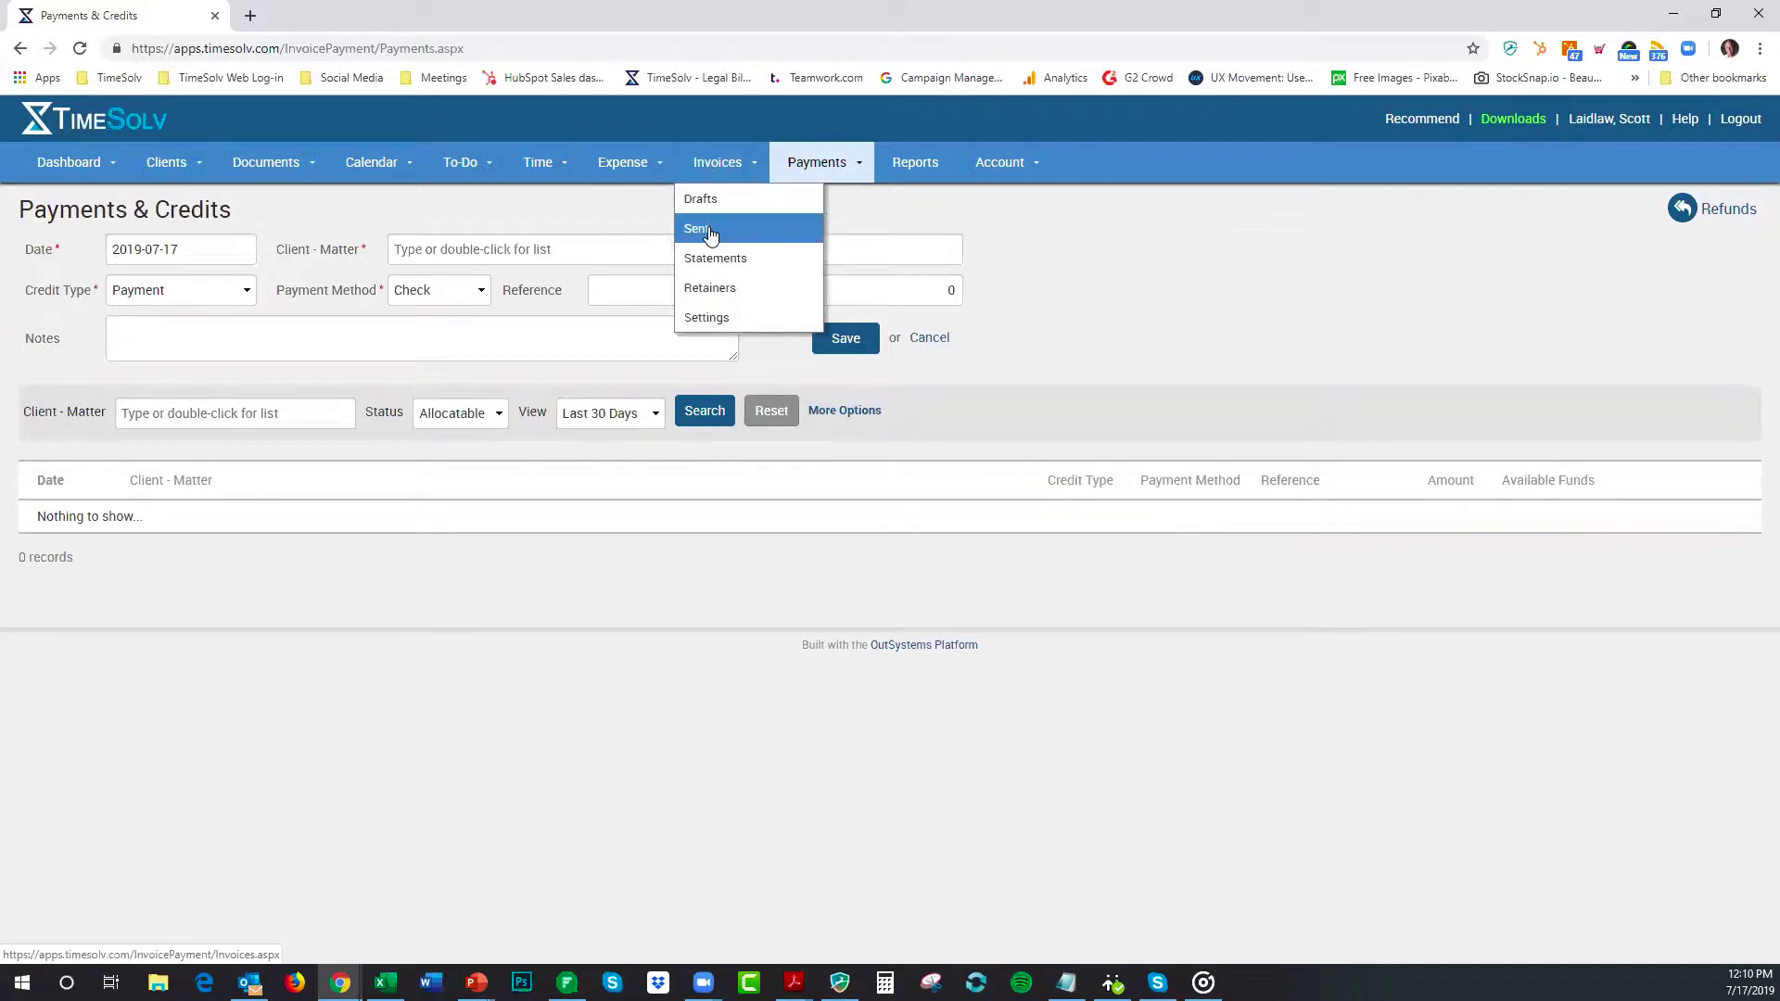
pyautogui.click(709, 231)
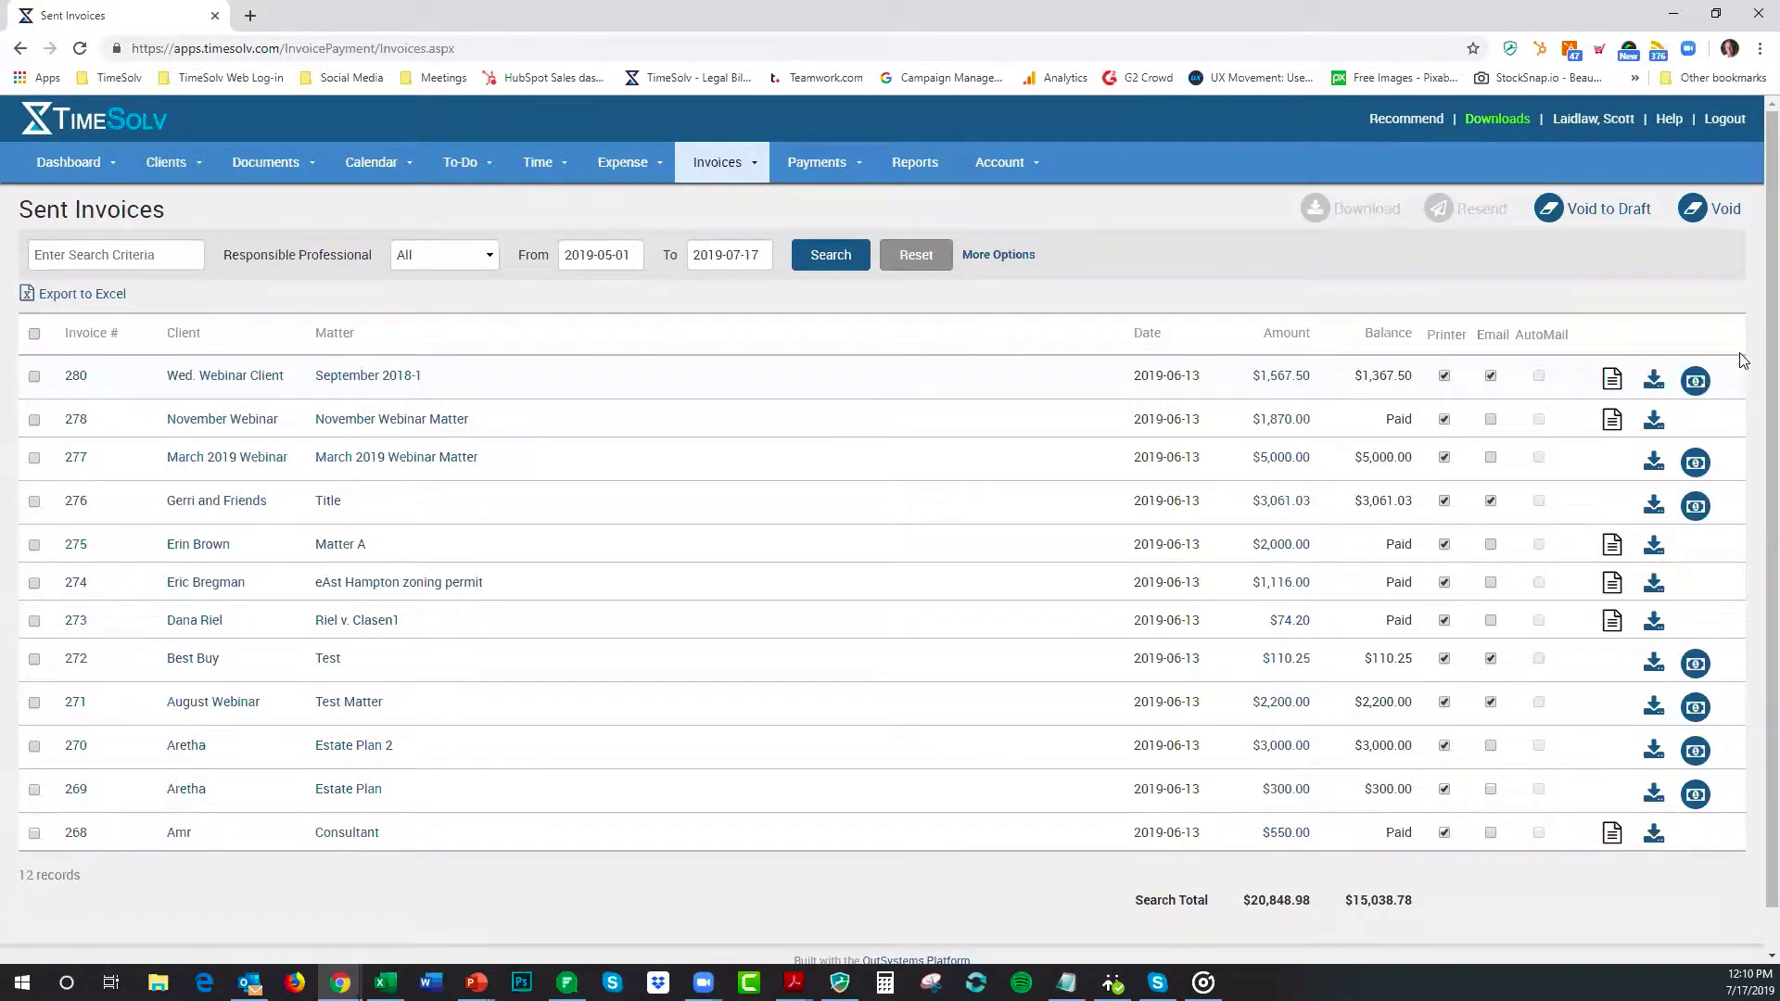
pyautogui.click(1693, 383)
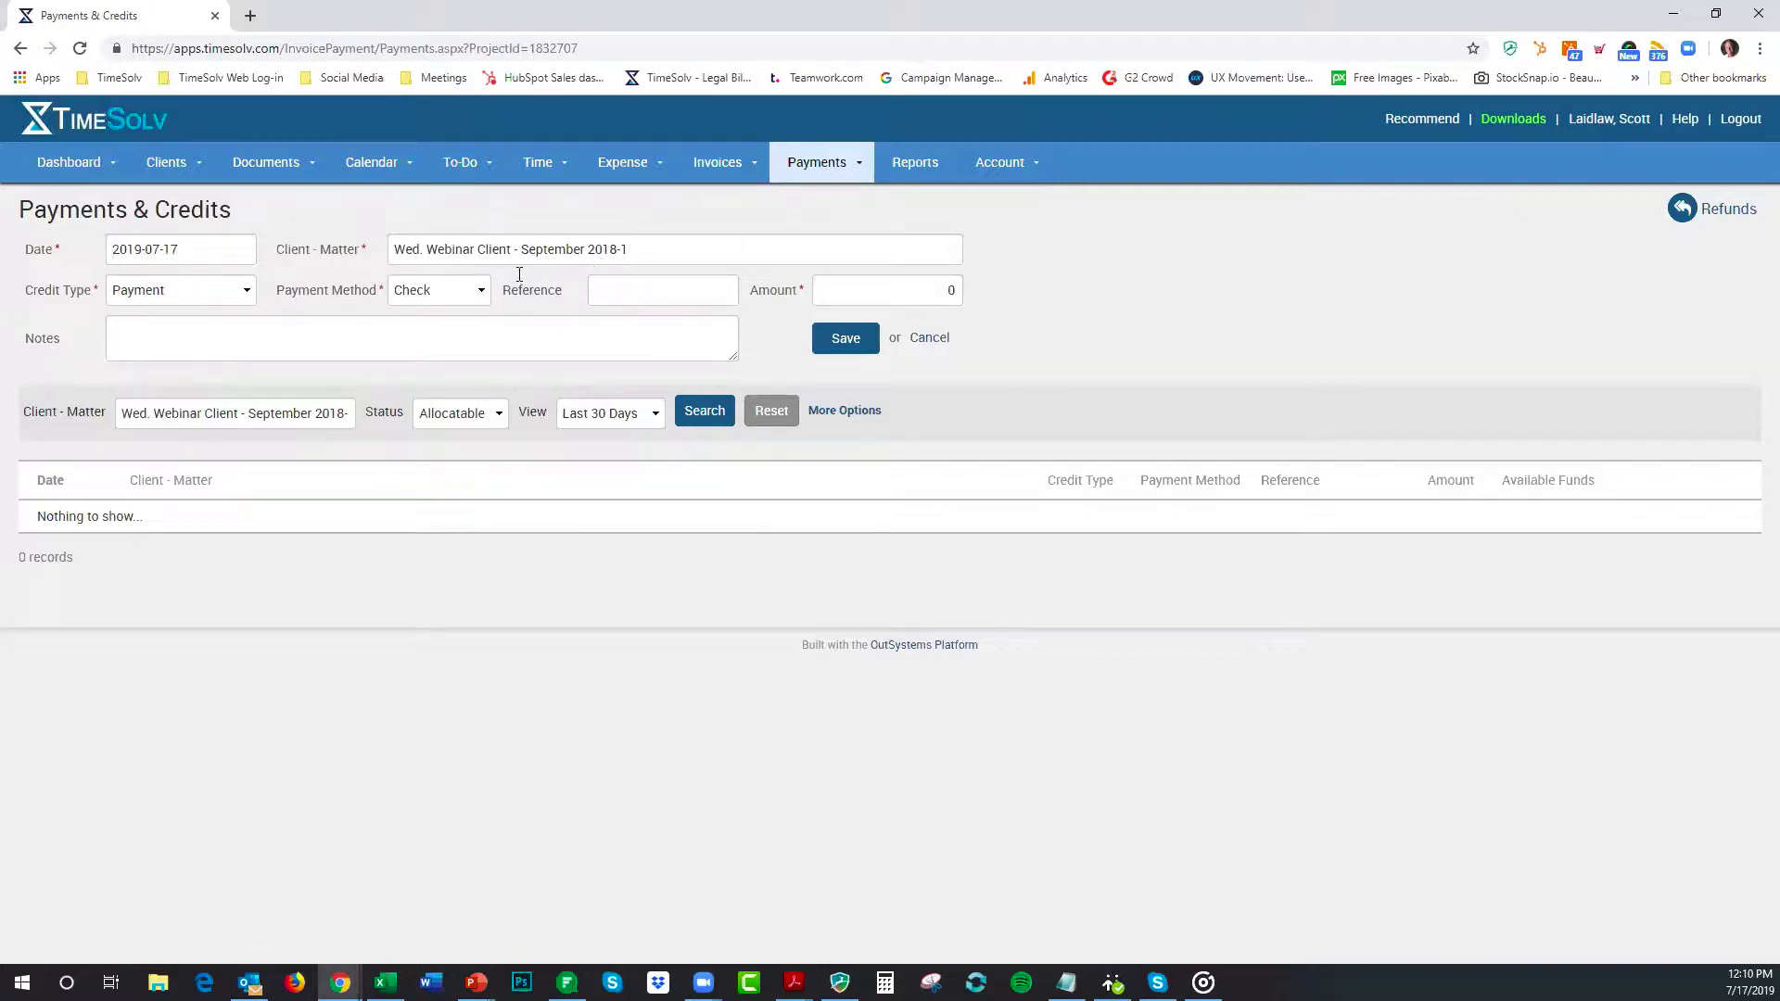
# Step: Review the credit types available for the payment, leaving Payment selected
pyautogui.click(827, 165)
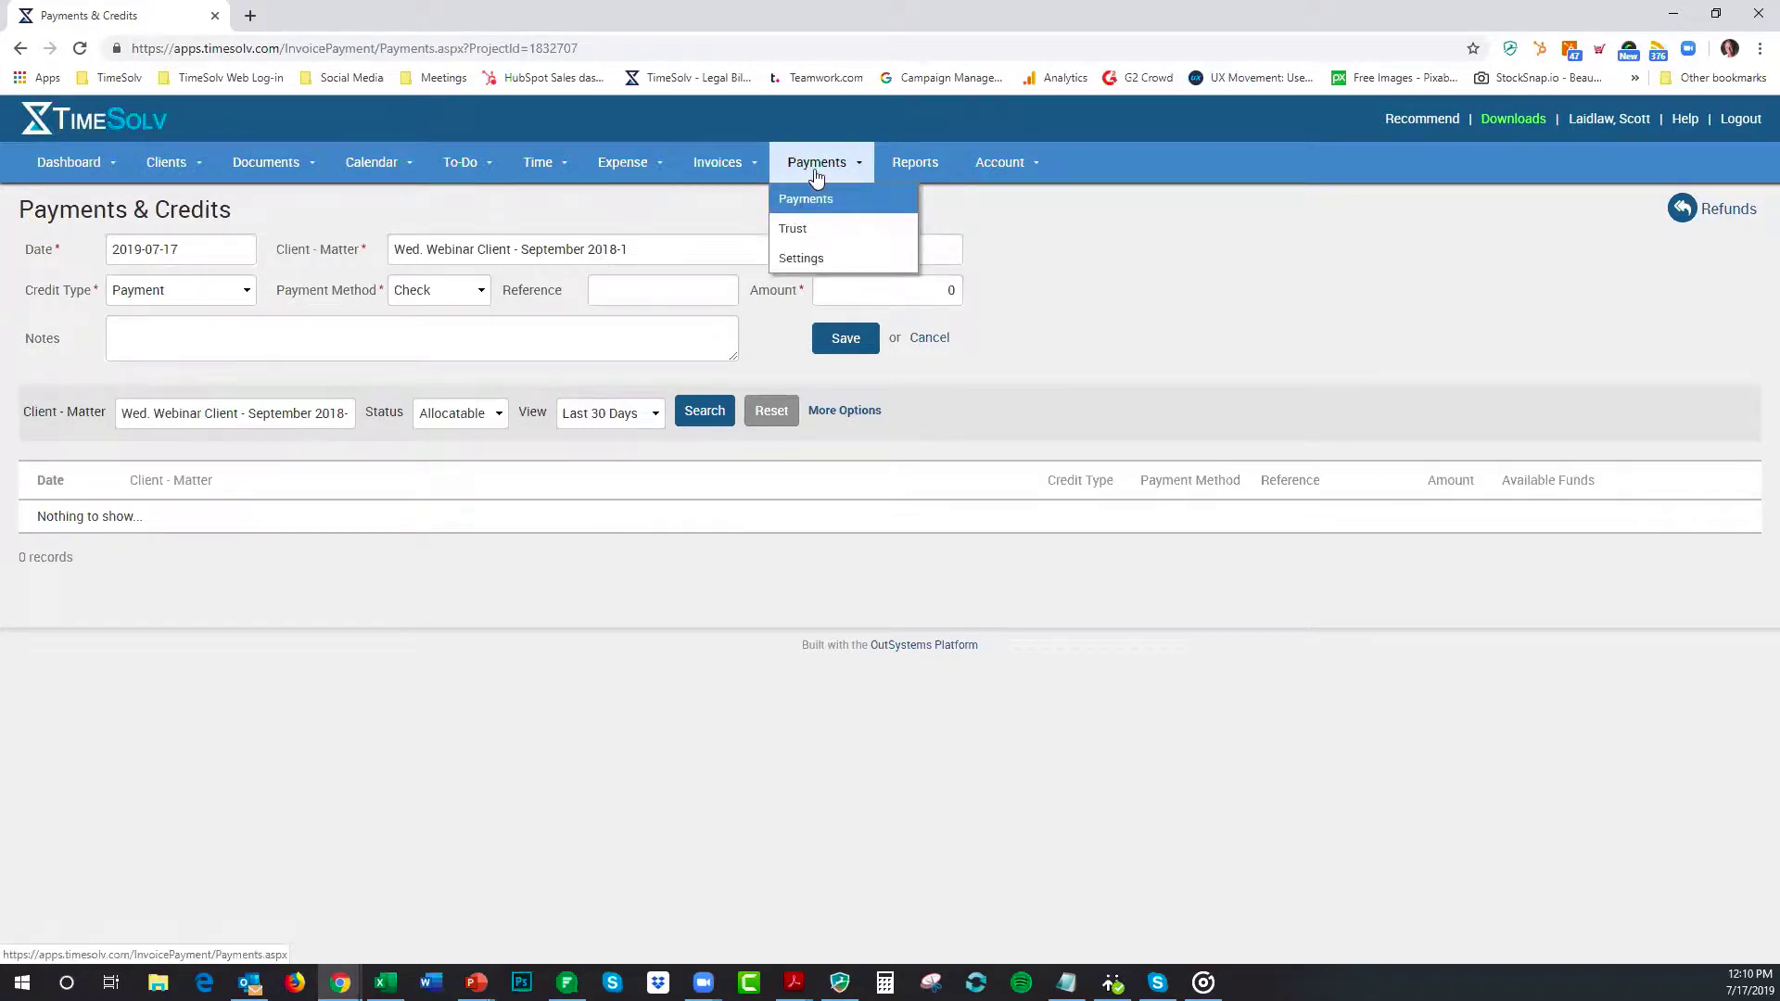
pyautogui.click(818, 169)
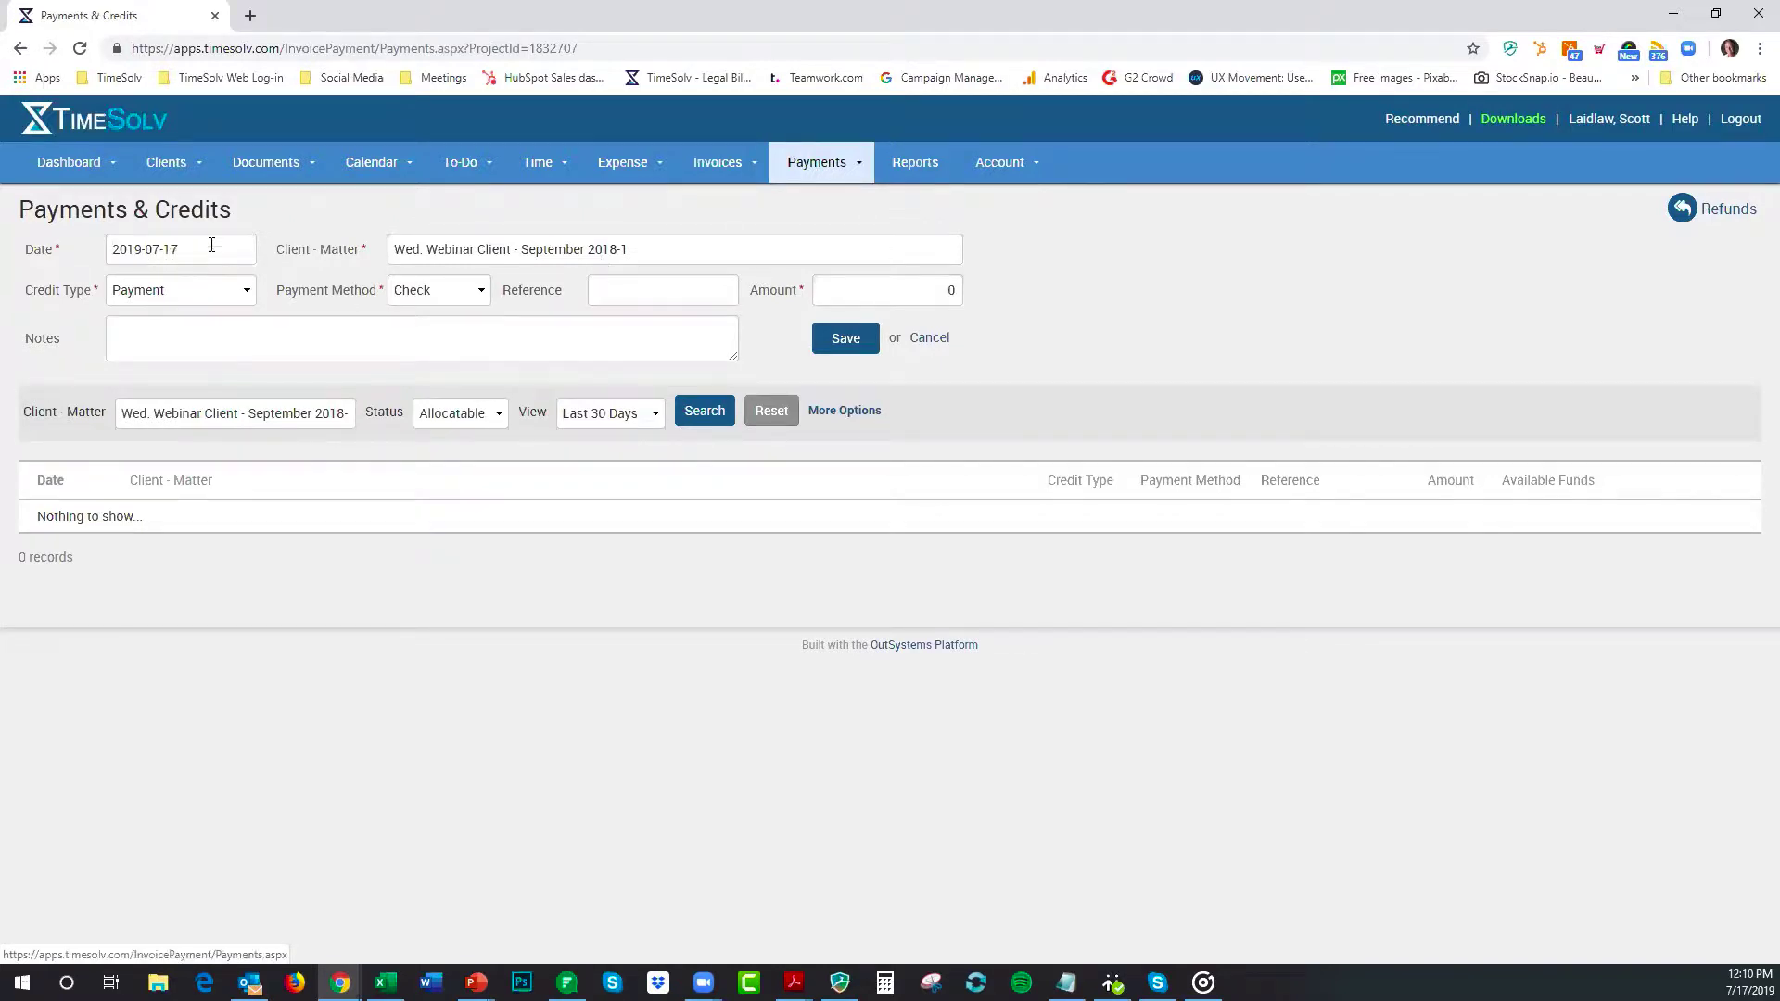
pyautogui.click(198, 292)
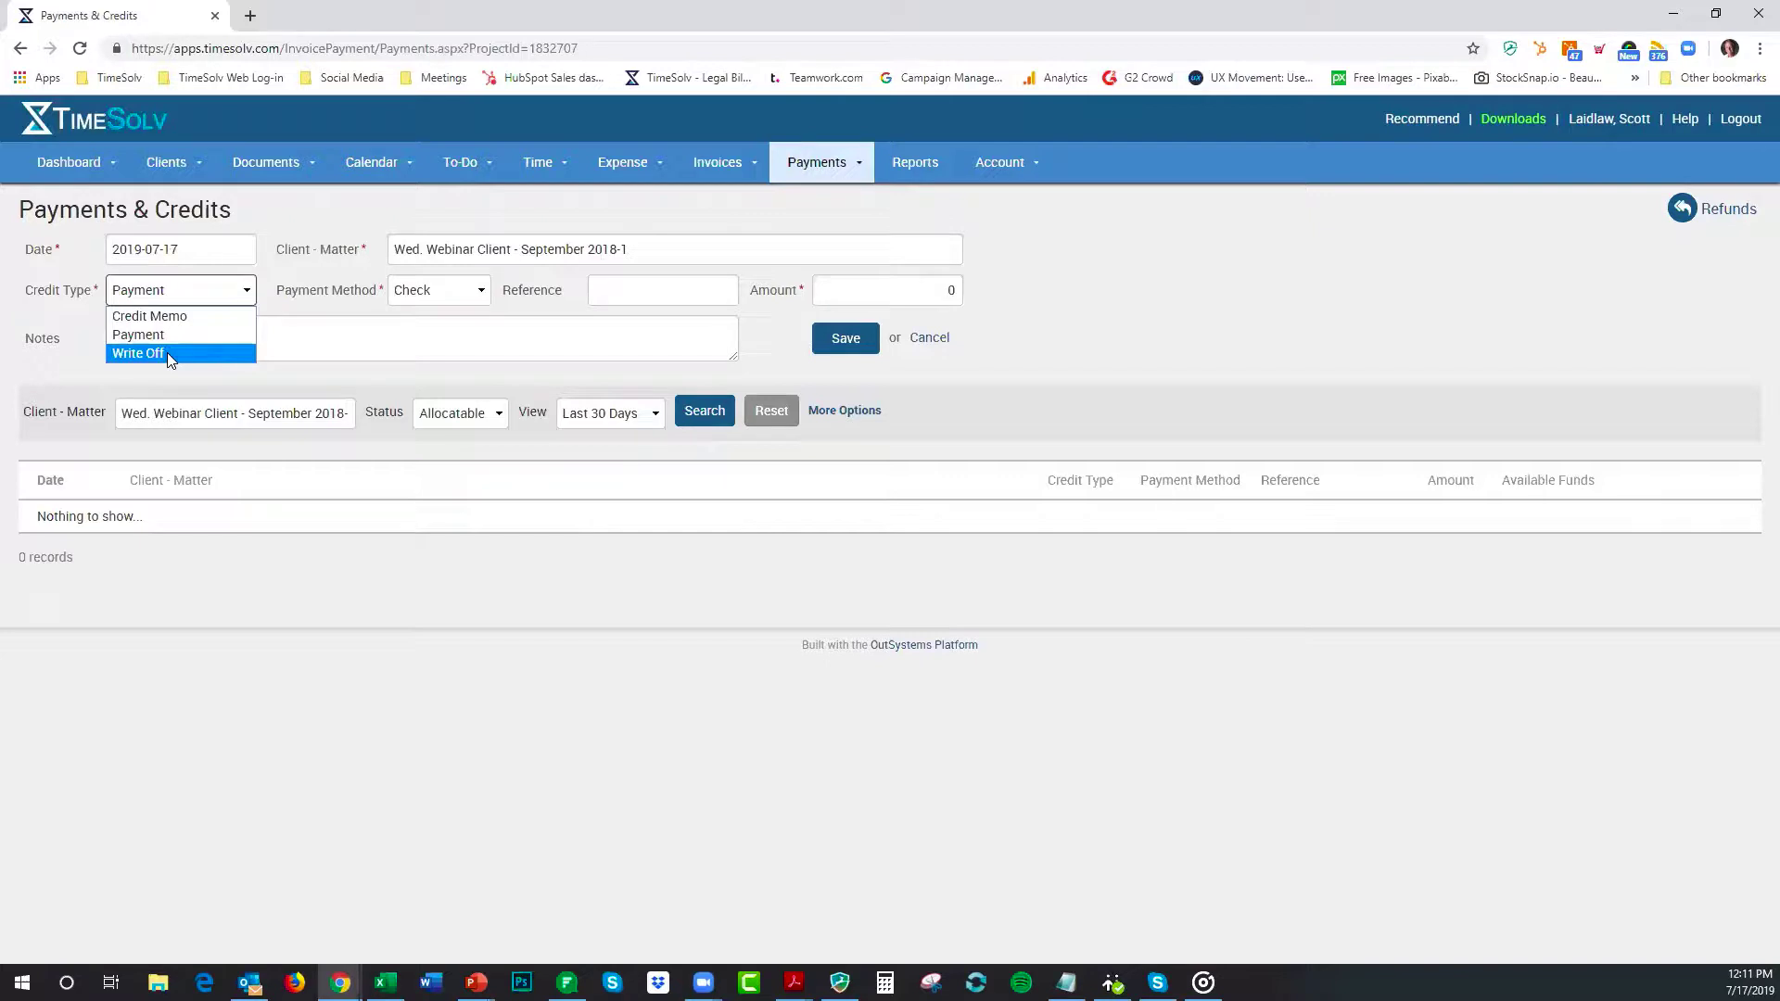
pyautogui.click(350, 308)
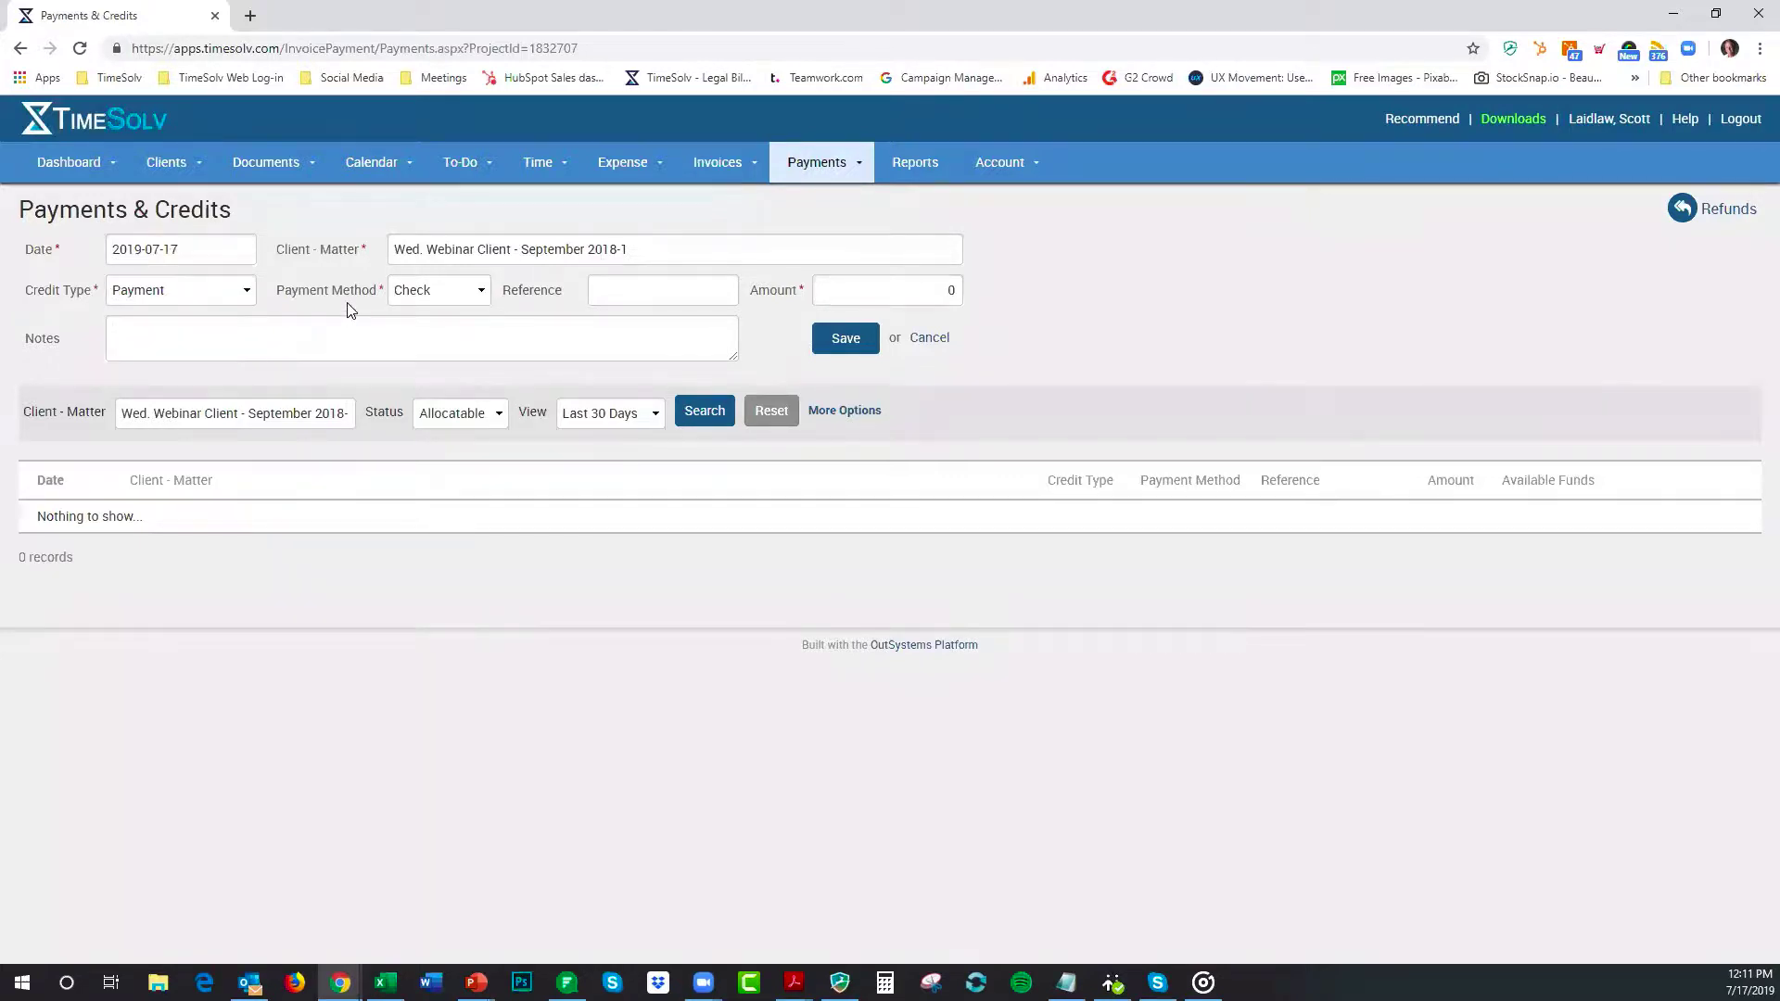
# Step: Try Credit Card and ACH as the payment method for the September 2018-1 payment
pyautogui.click(459, 299)
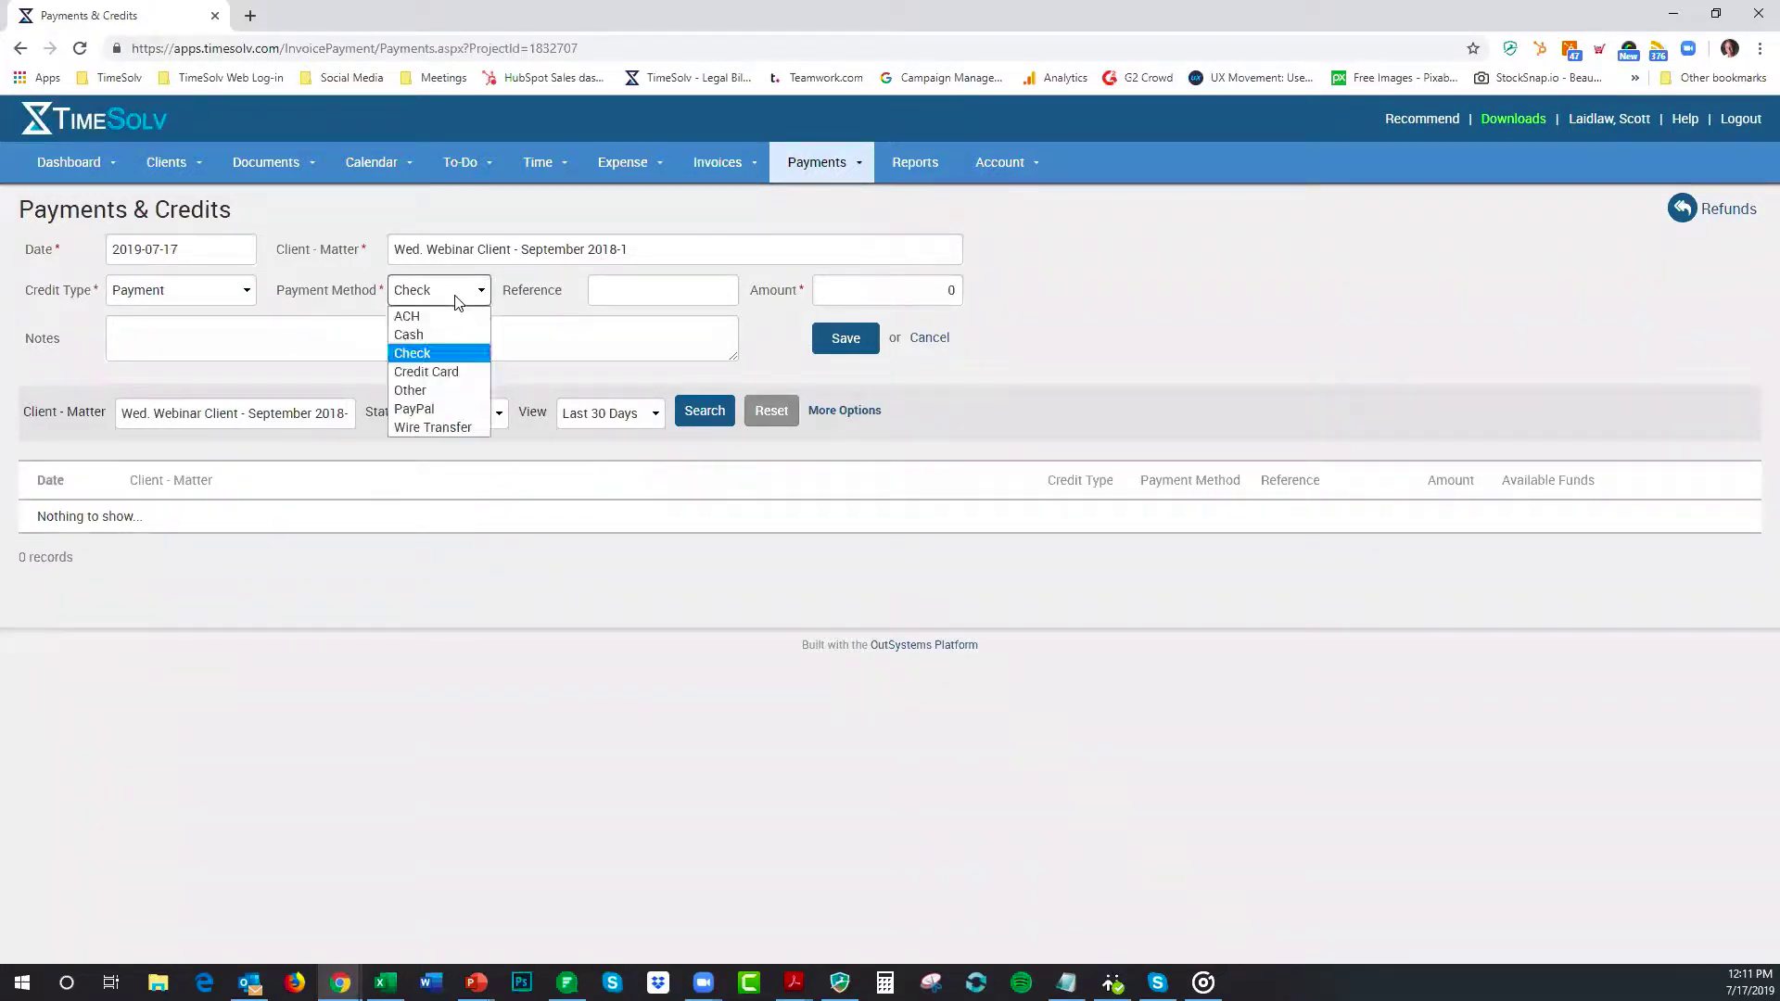
pyautogui.click(428, 372)
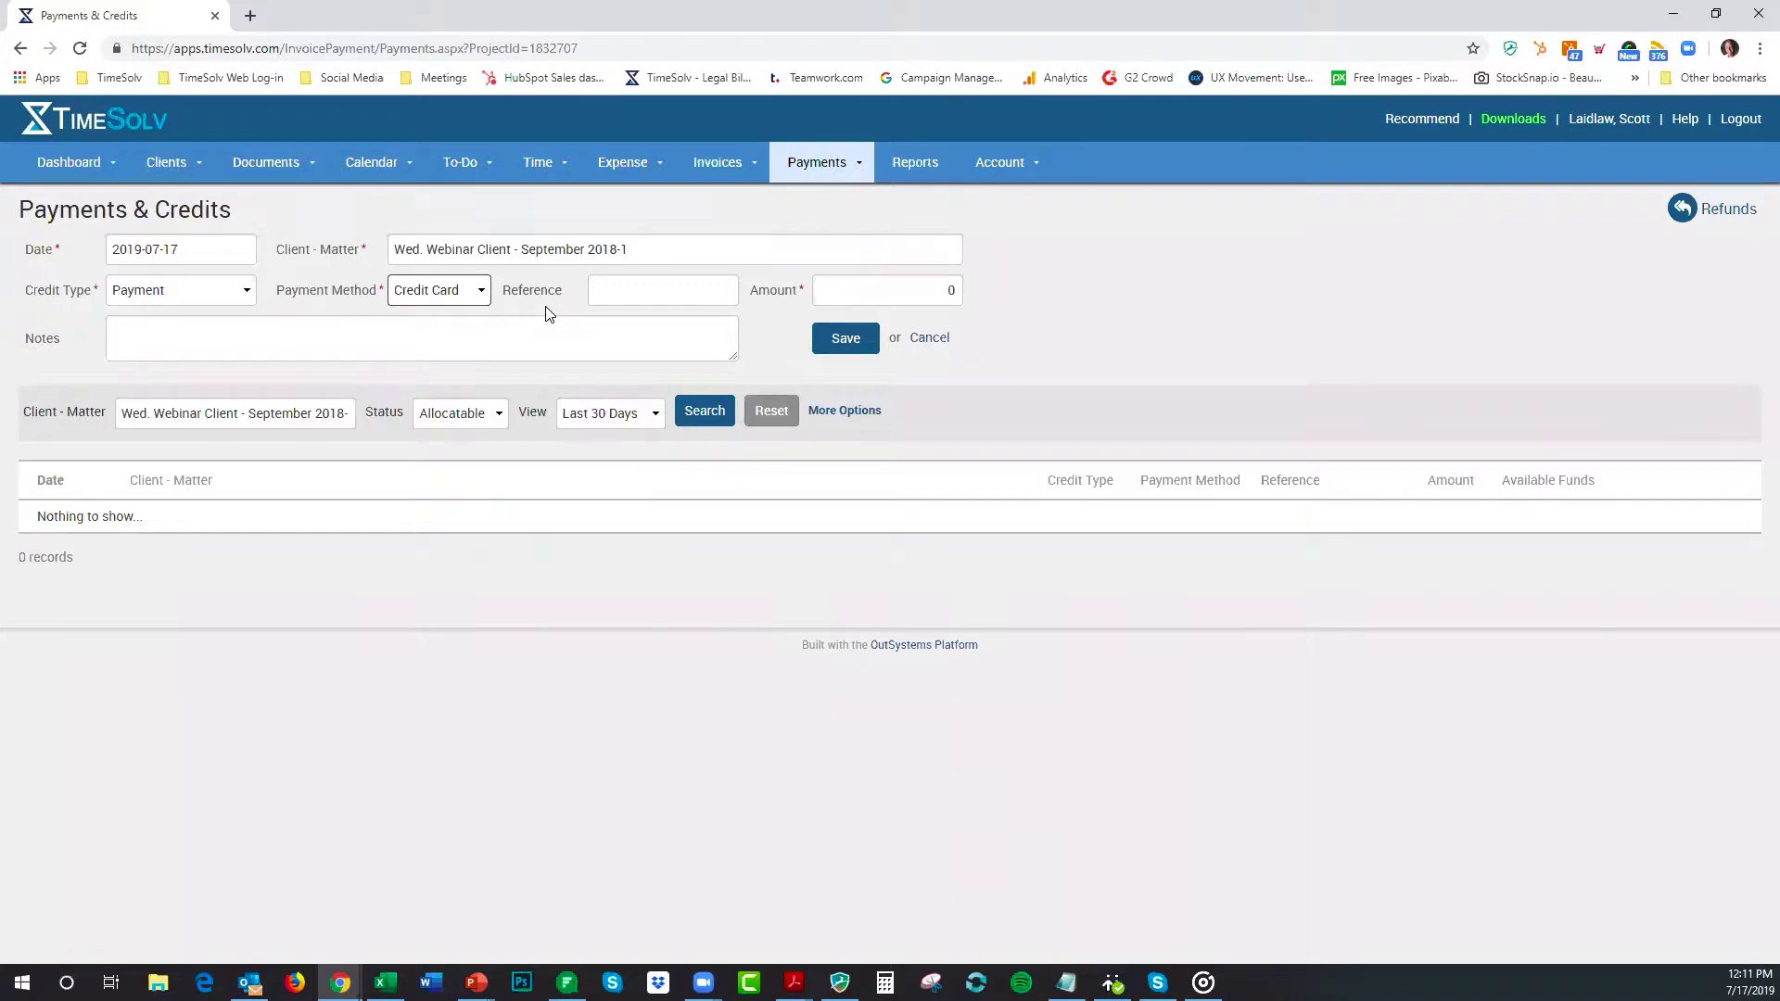
pyautogui.click(480, 292)
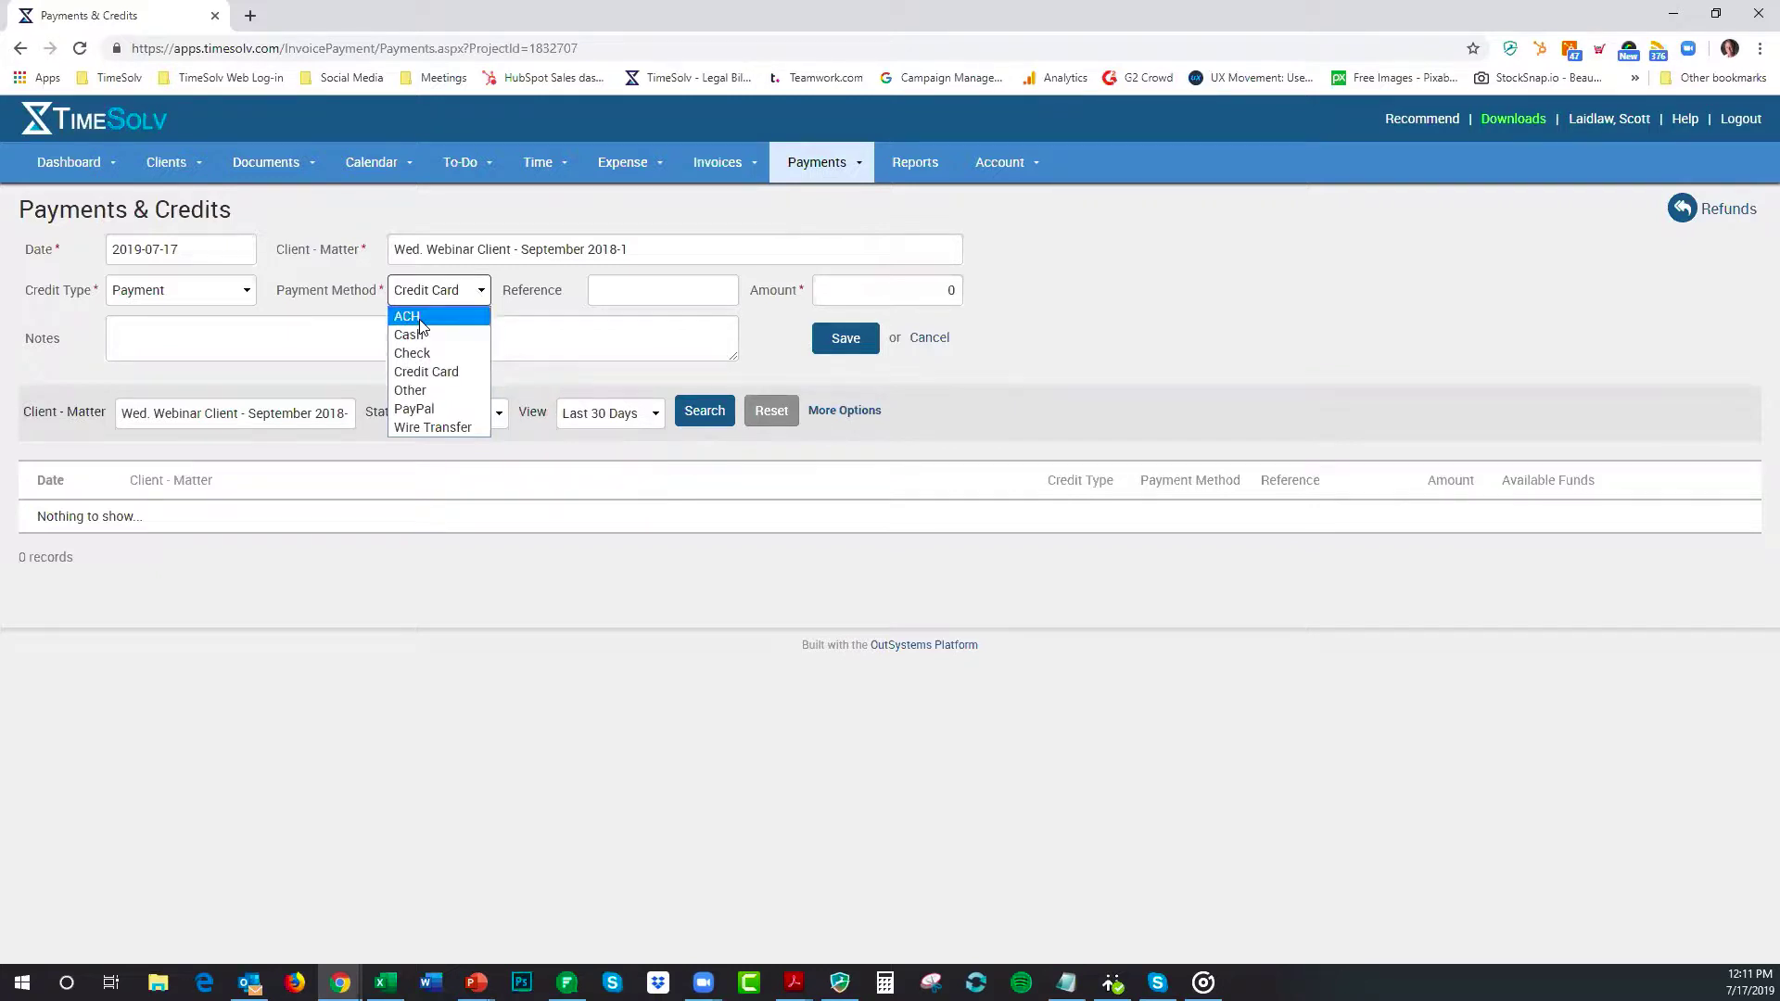
pyautogui.click(442, 316)
pyautogui.click(442, 295)
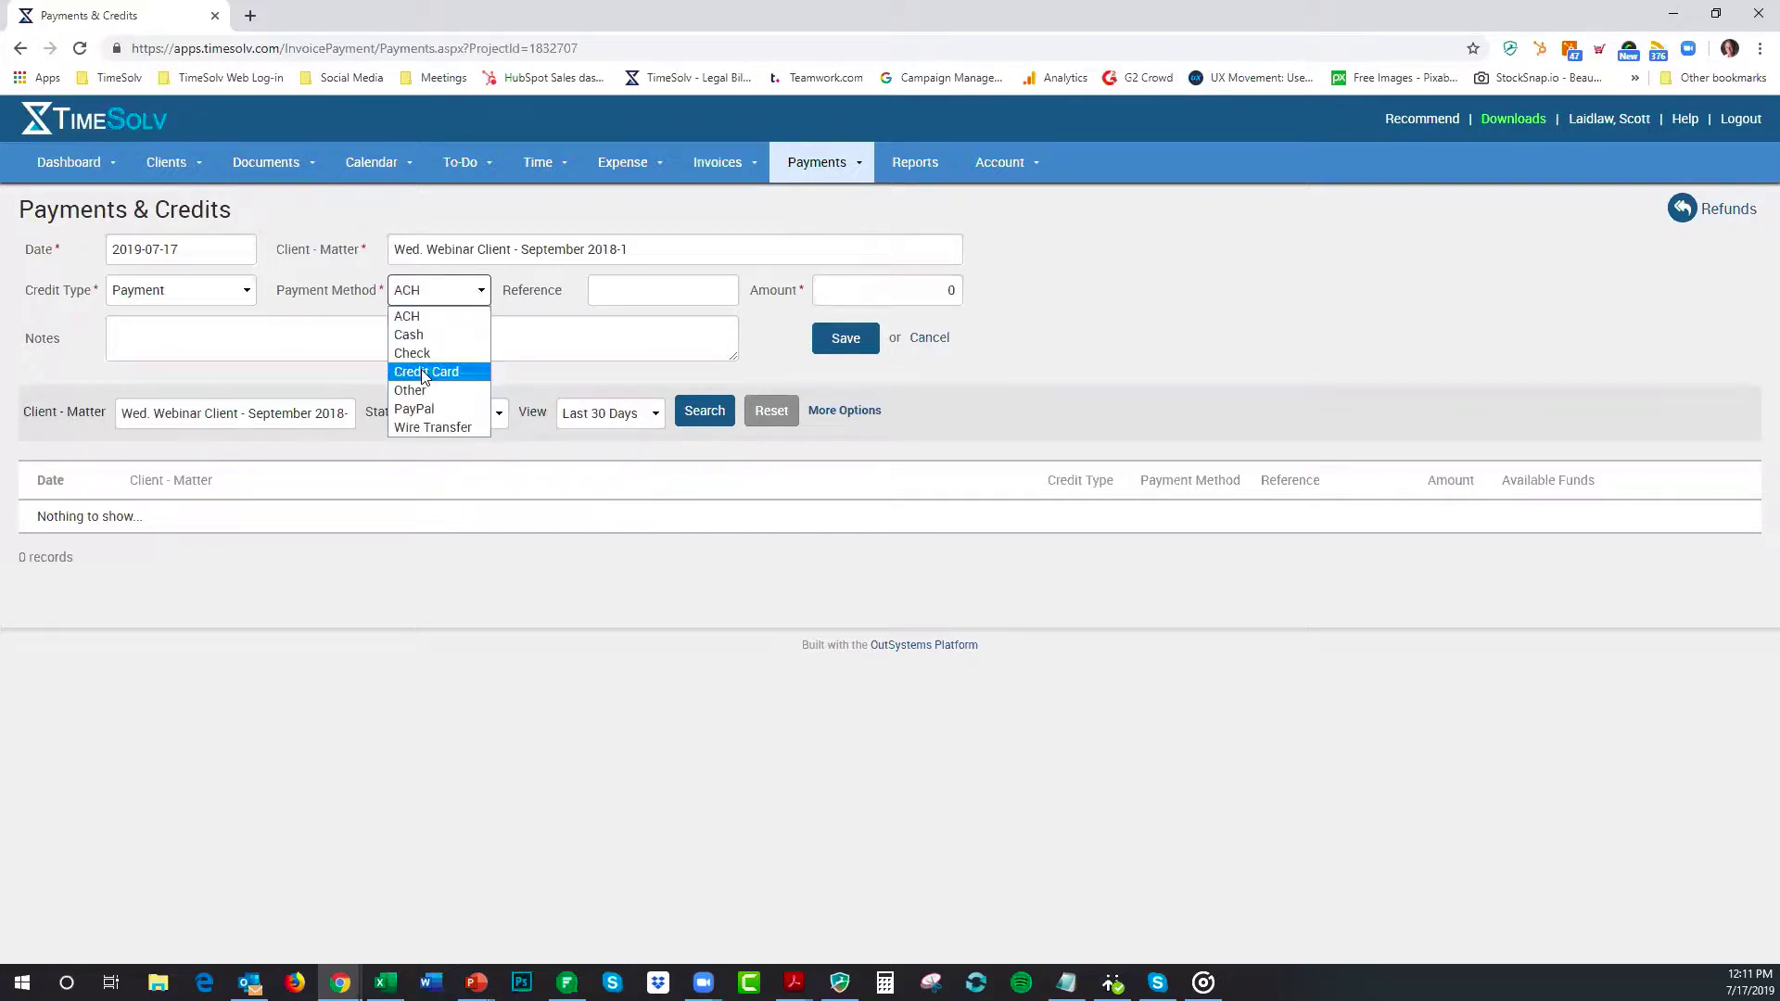
pyautogui.click(523, 313)
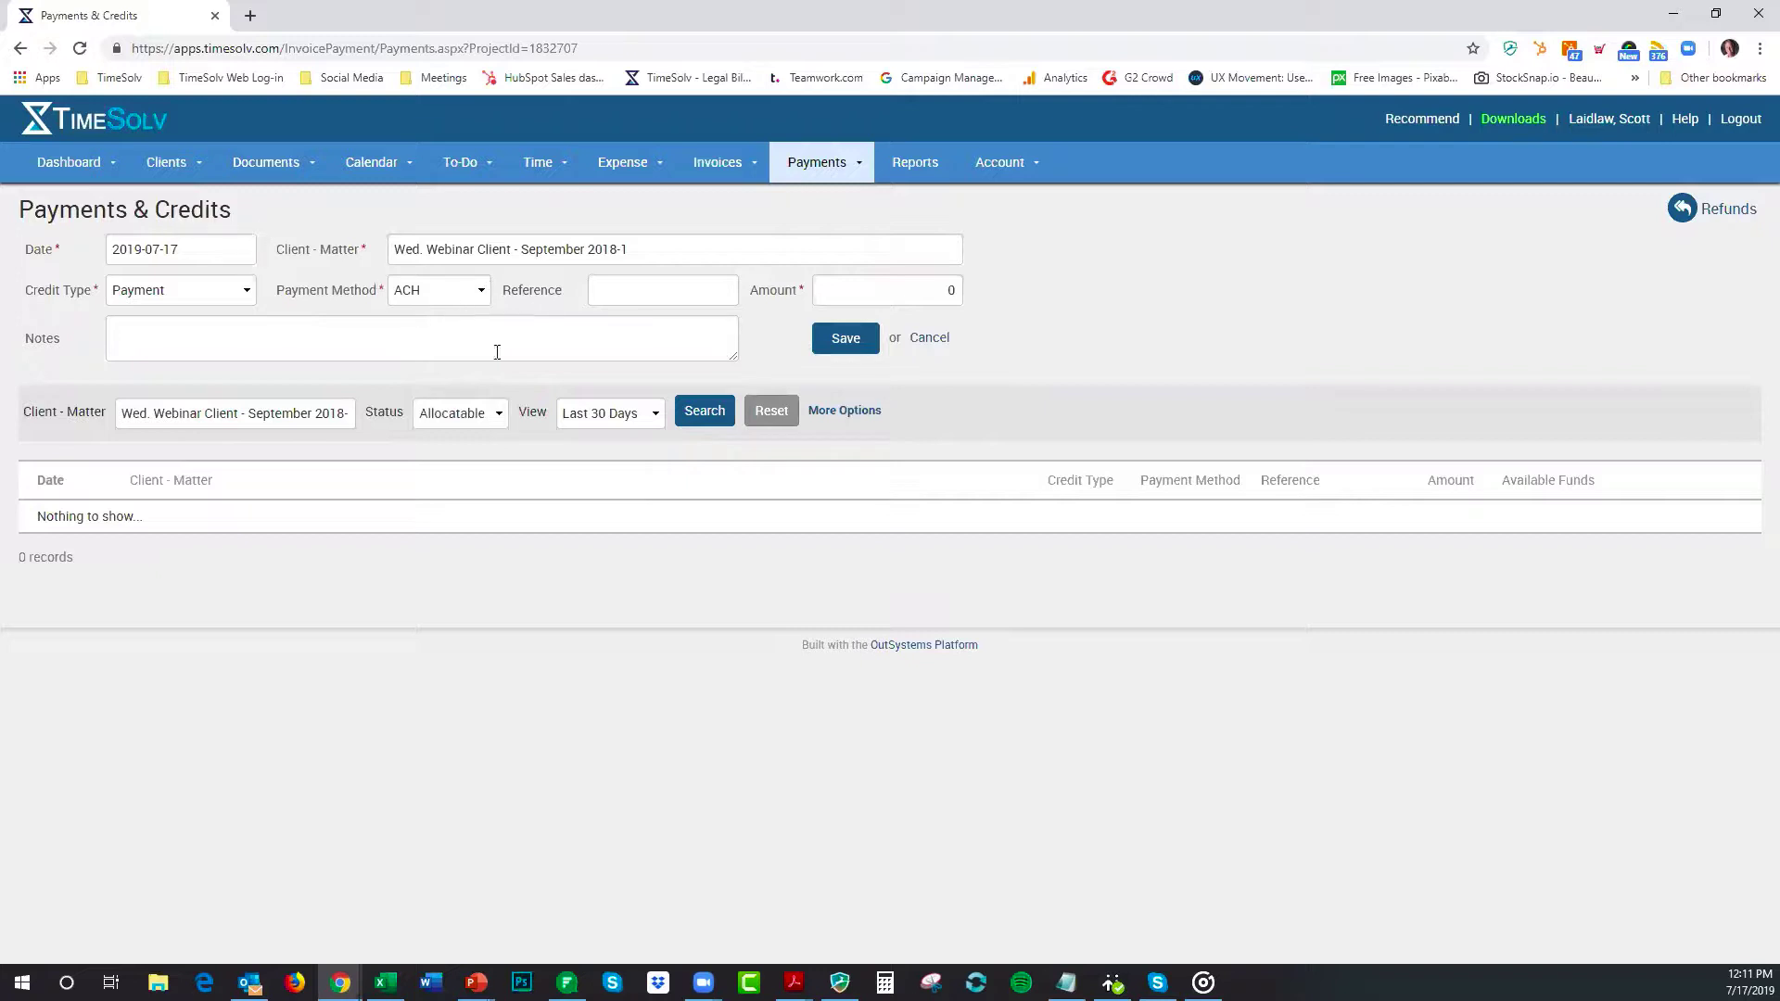
# Step: Switch the payment method to Credit Card and back to Check, leaving the reference empty
pyautogui.click(481, 292)
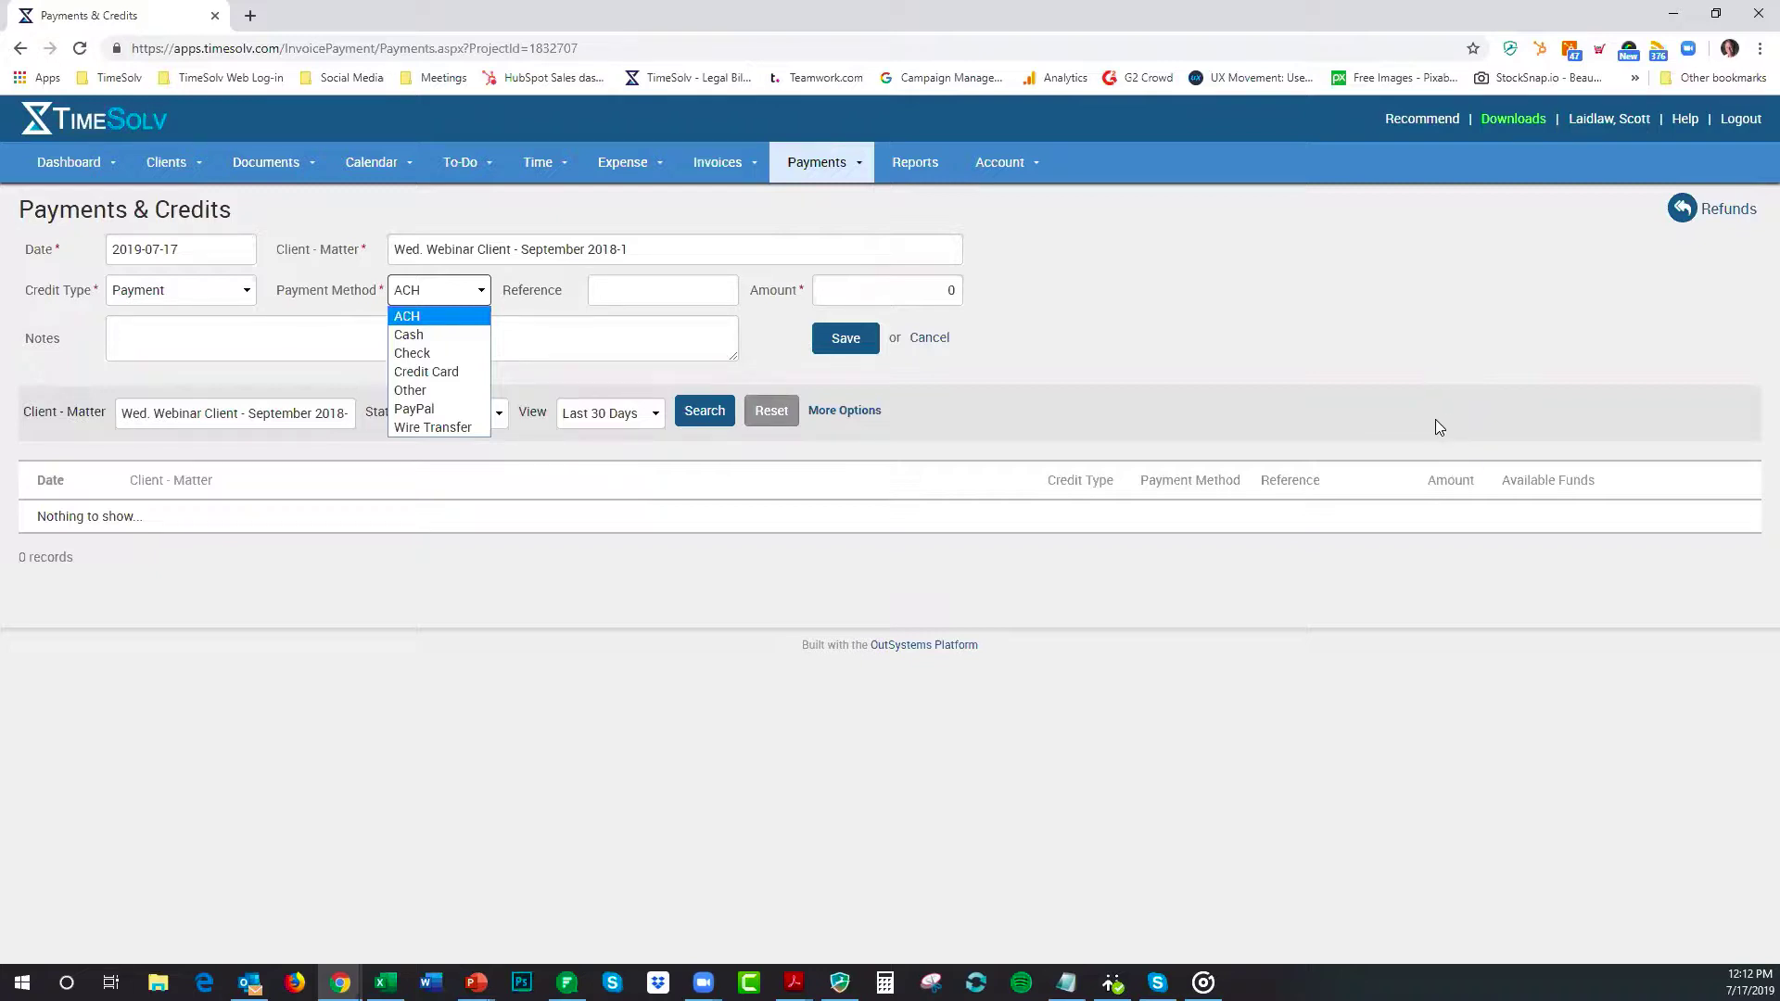
pyautogui.click(419, 374)
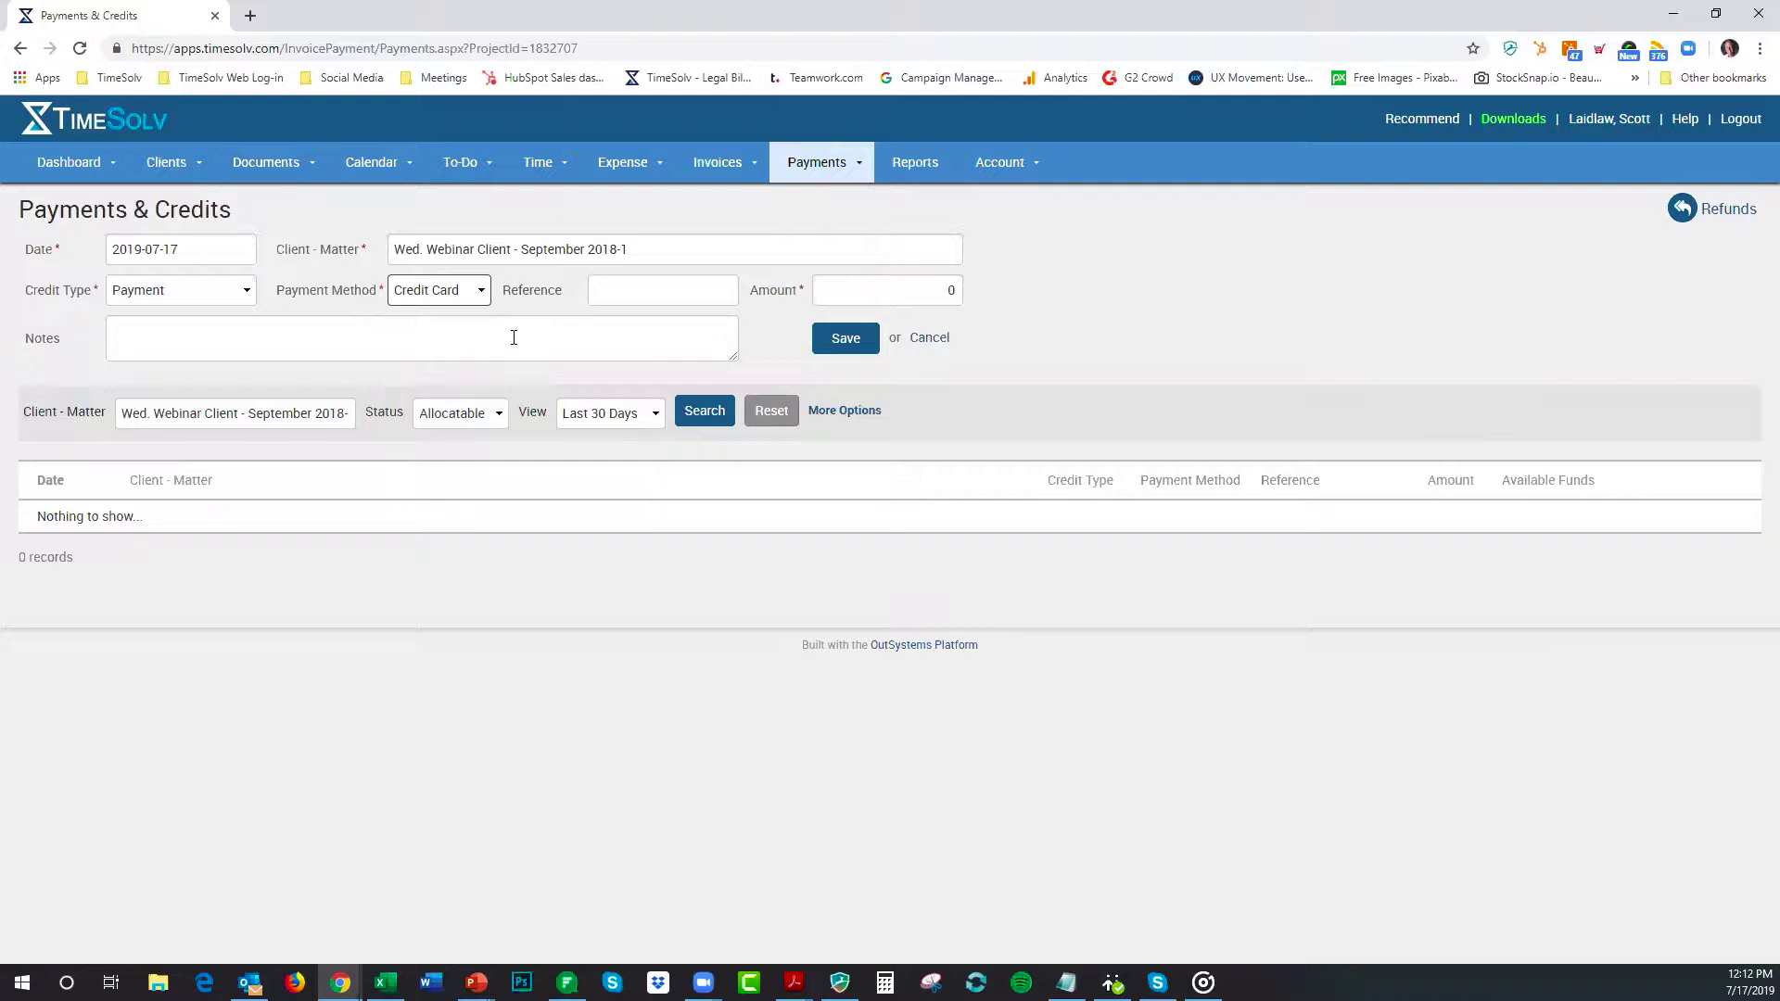
pyautogui.click(457, 294)
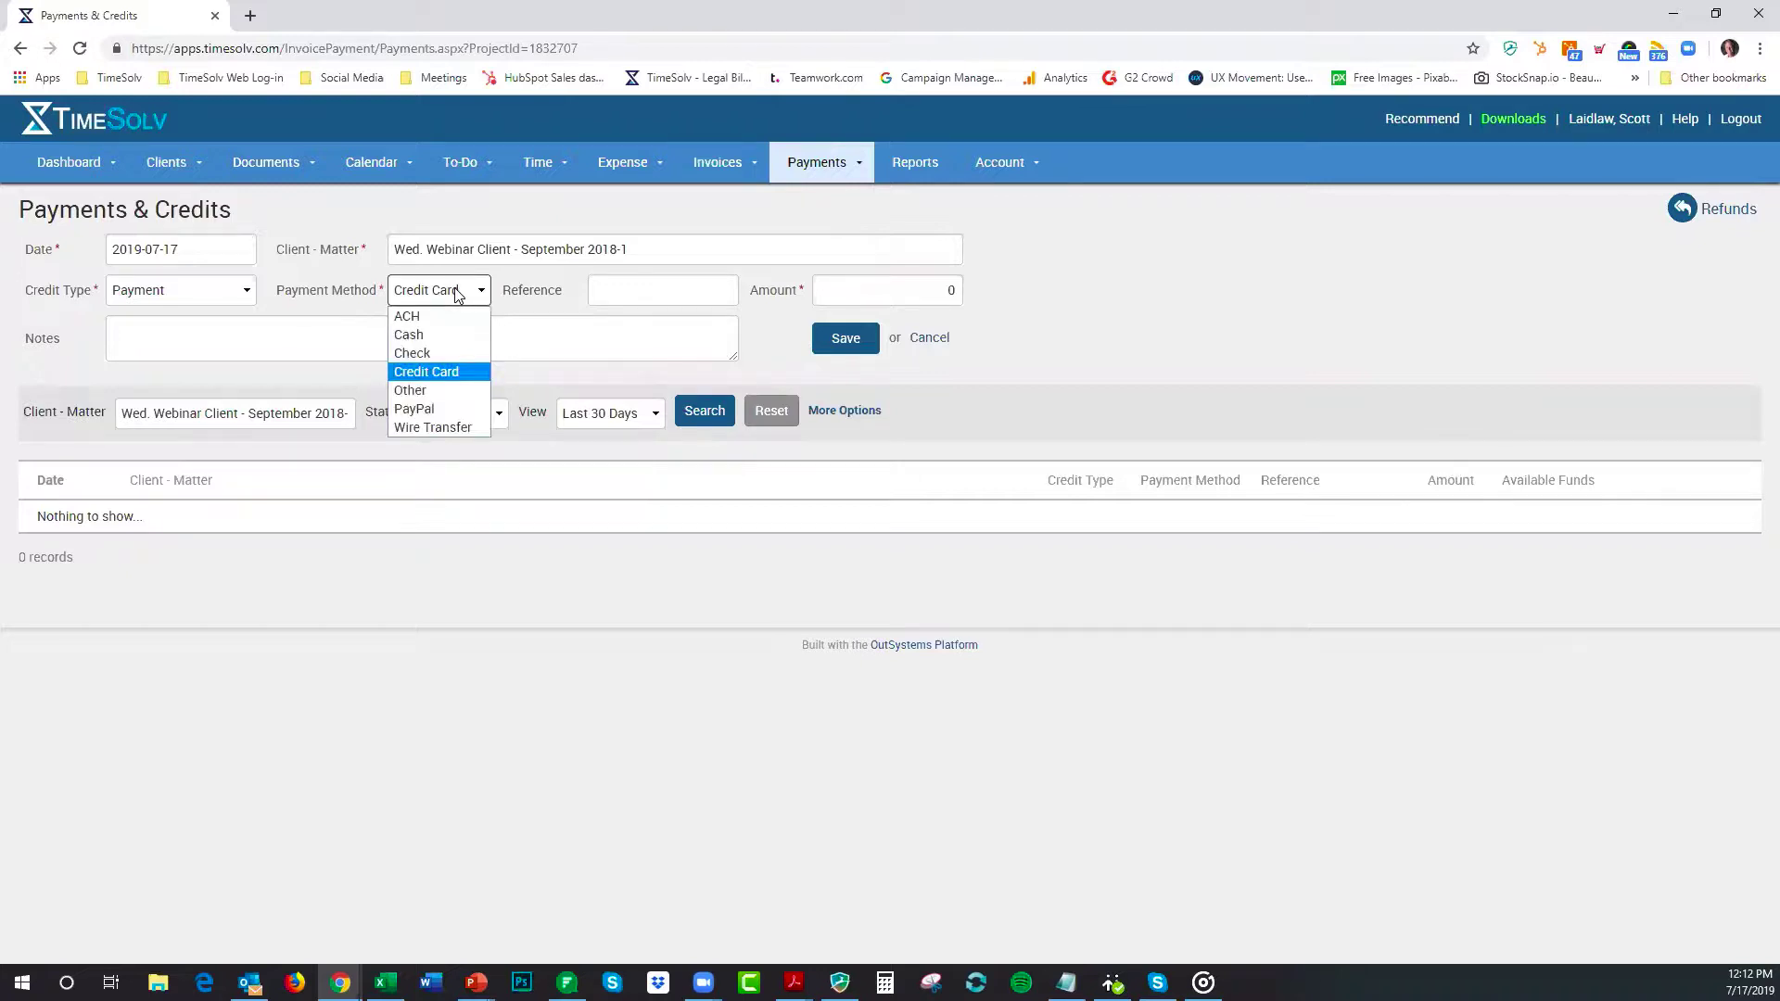
pyautogui.click(412, 353)
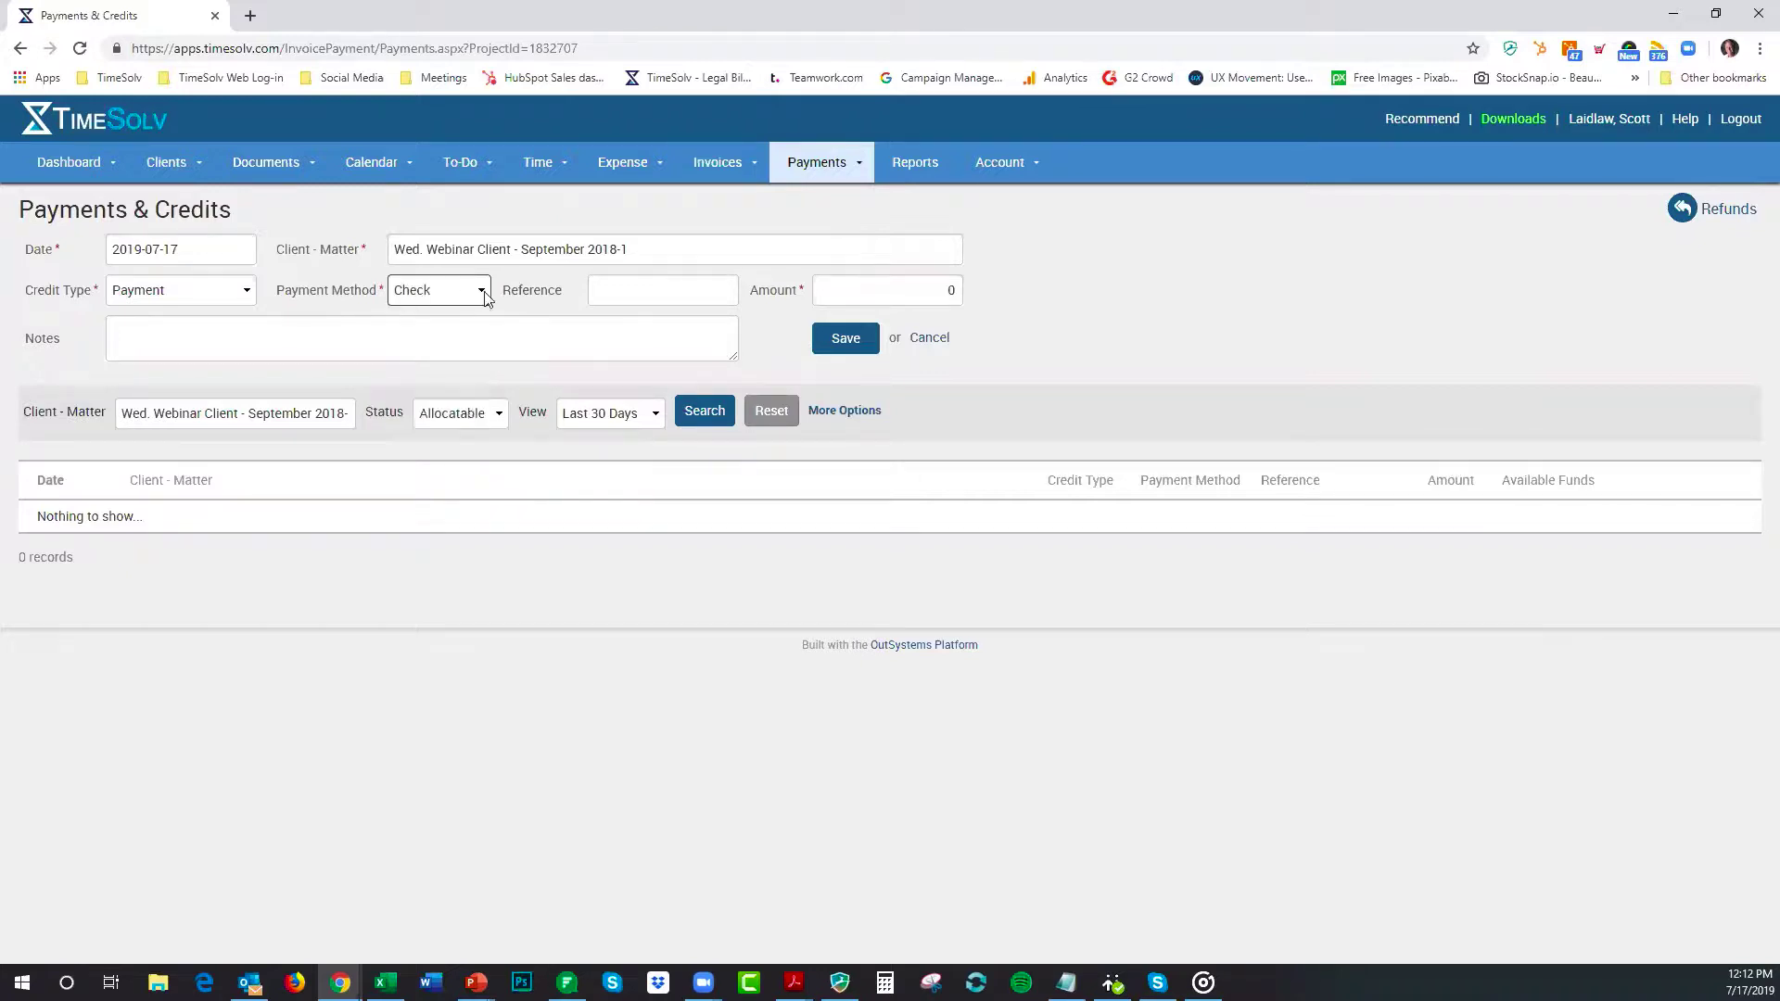
pyautogui.click(681, 297)
pyautogui.press('Tab')
# Step: Create a draft invoice for July 2019 Webinar Client, keeping the default dates and the Matter Billing Arrangement option
pyautogui.click(719, 164)
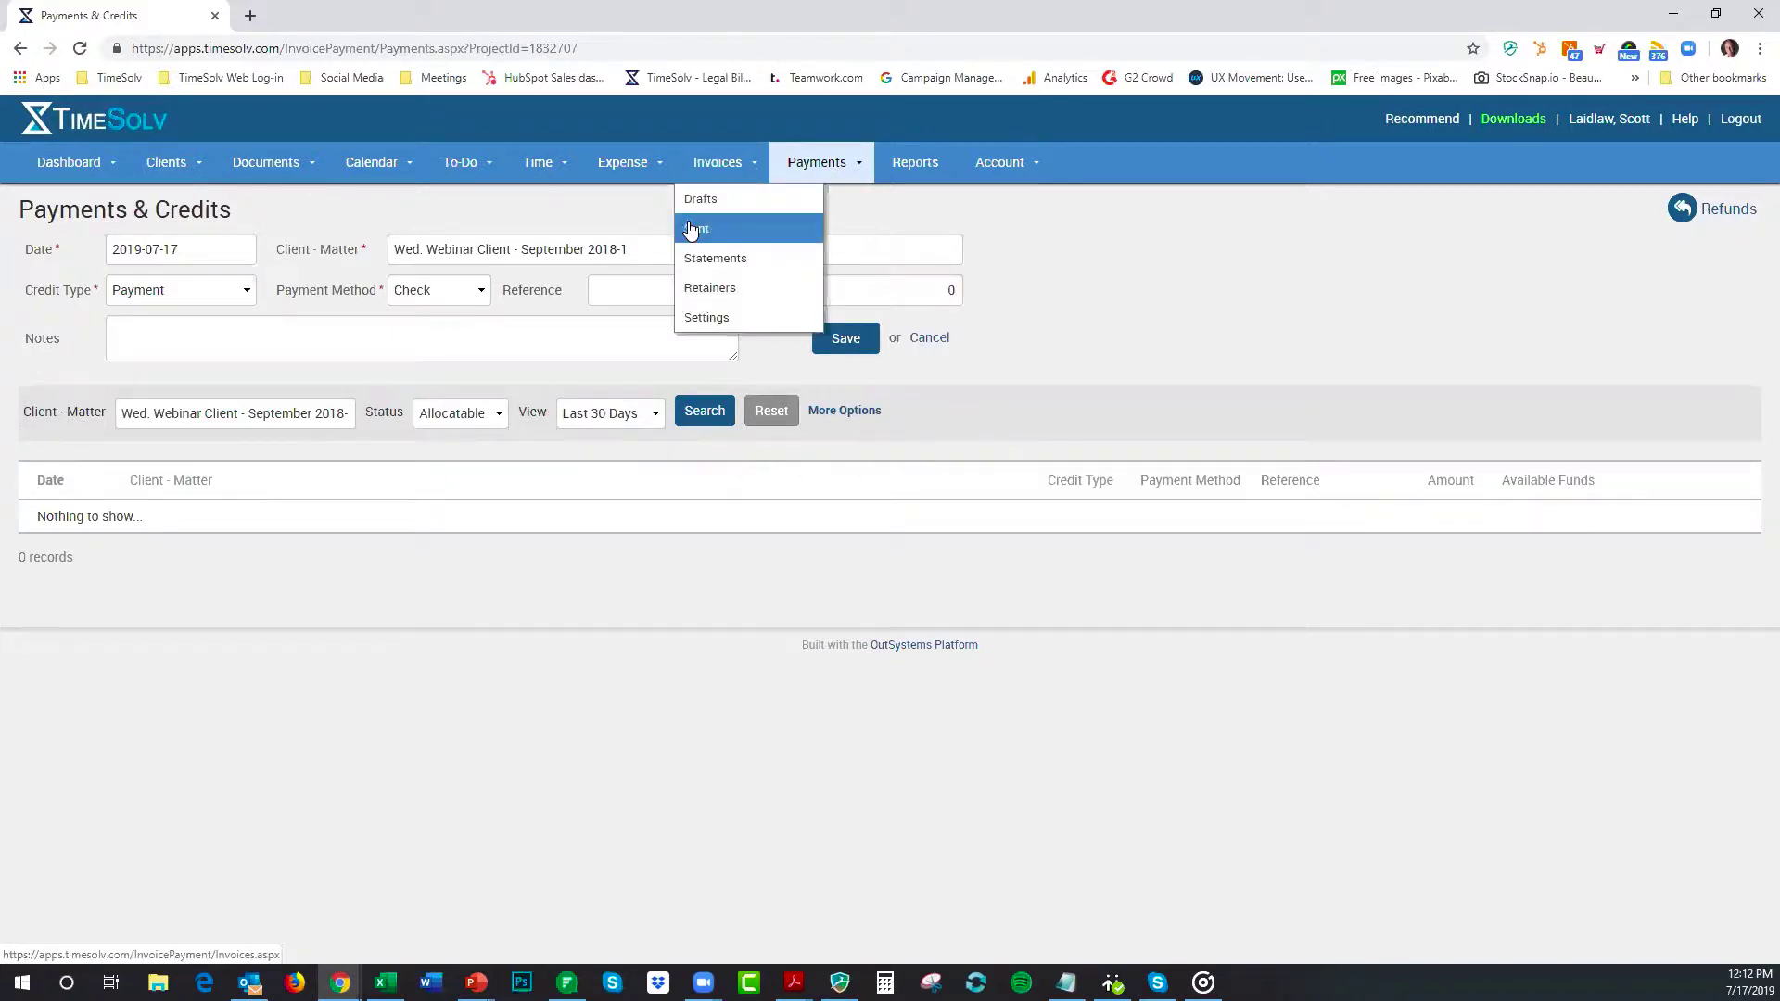
pyautogui.click(696, 228)
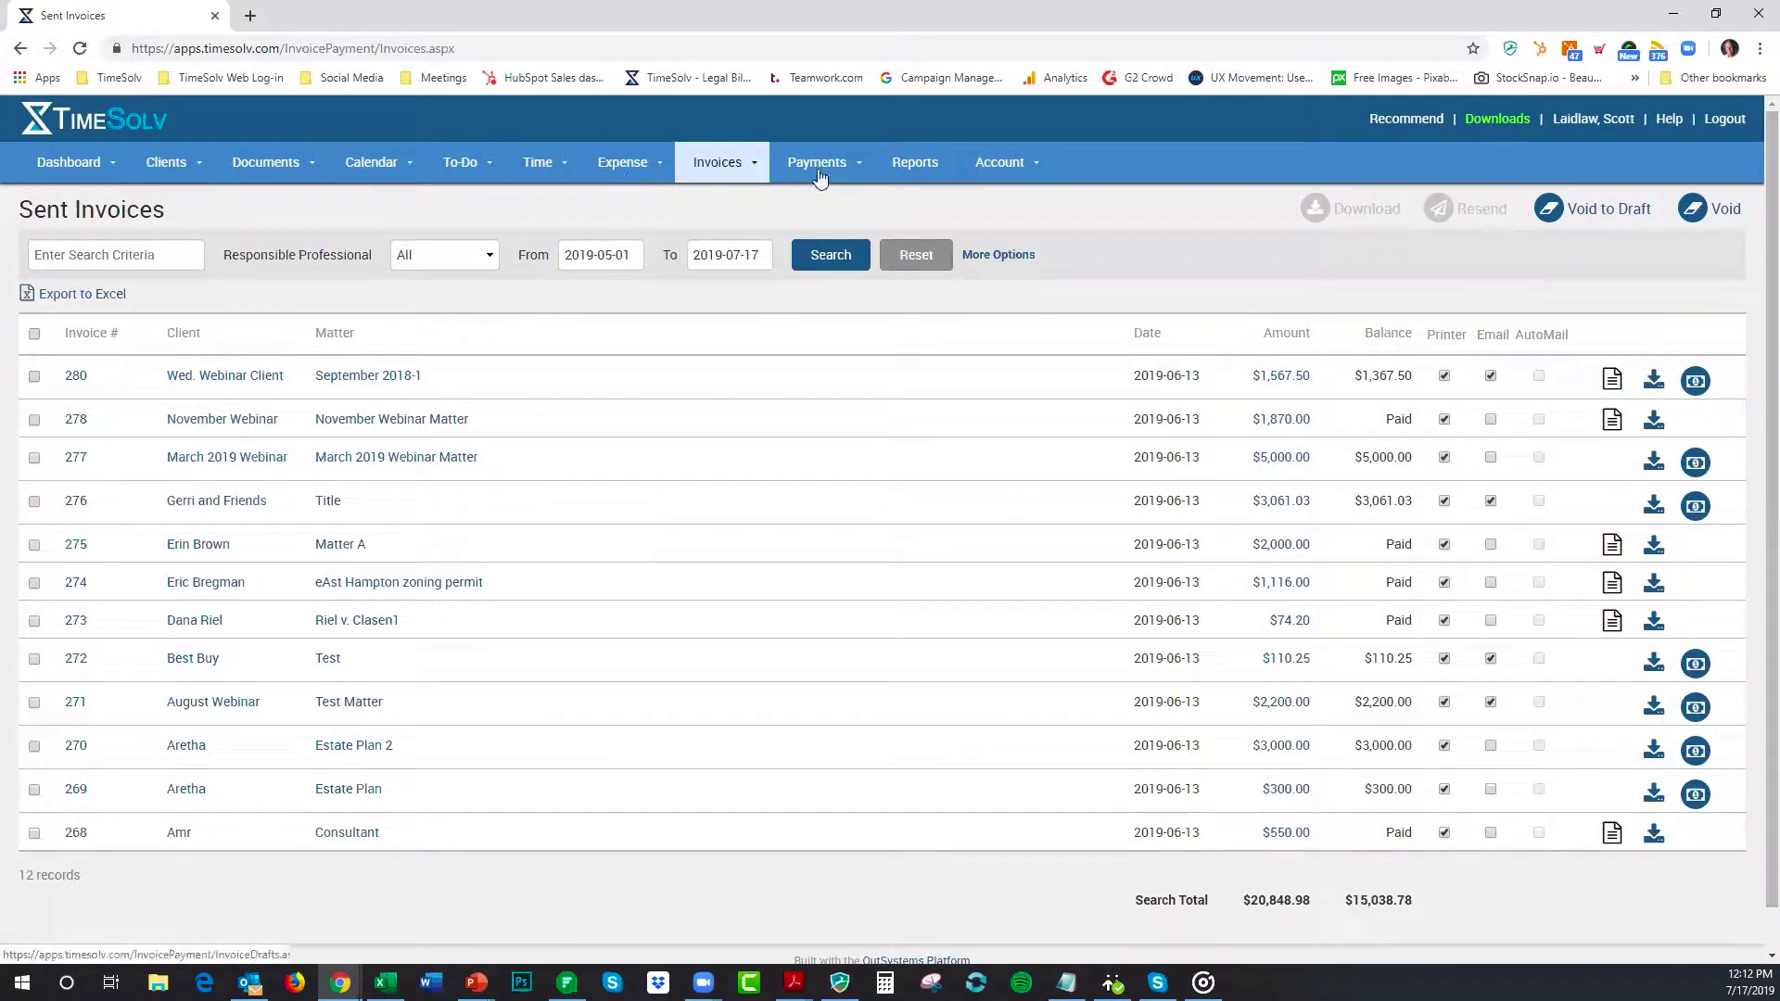
pyautogui.click(738, 165)
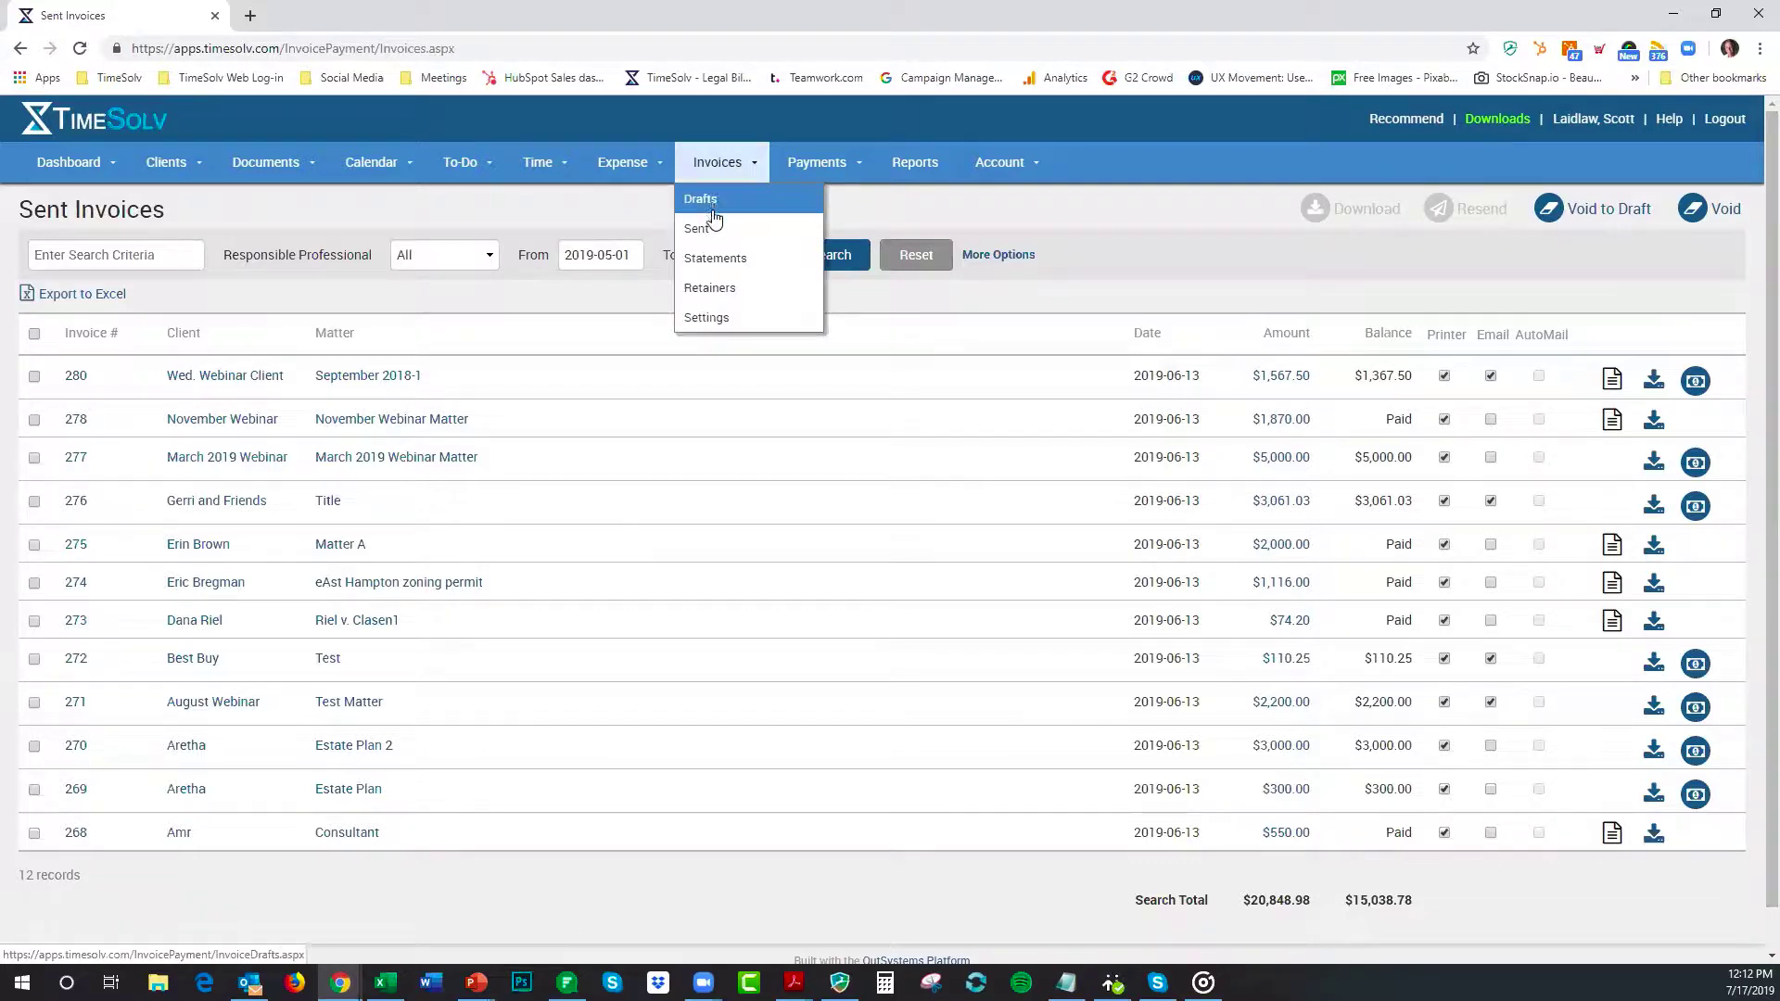
pyautogui.click(714, 202)
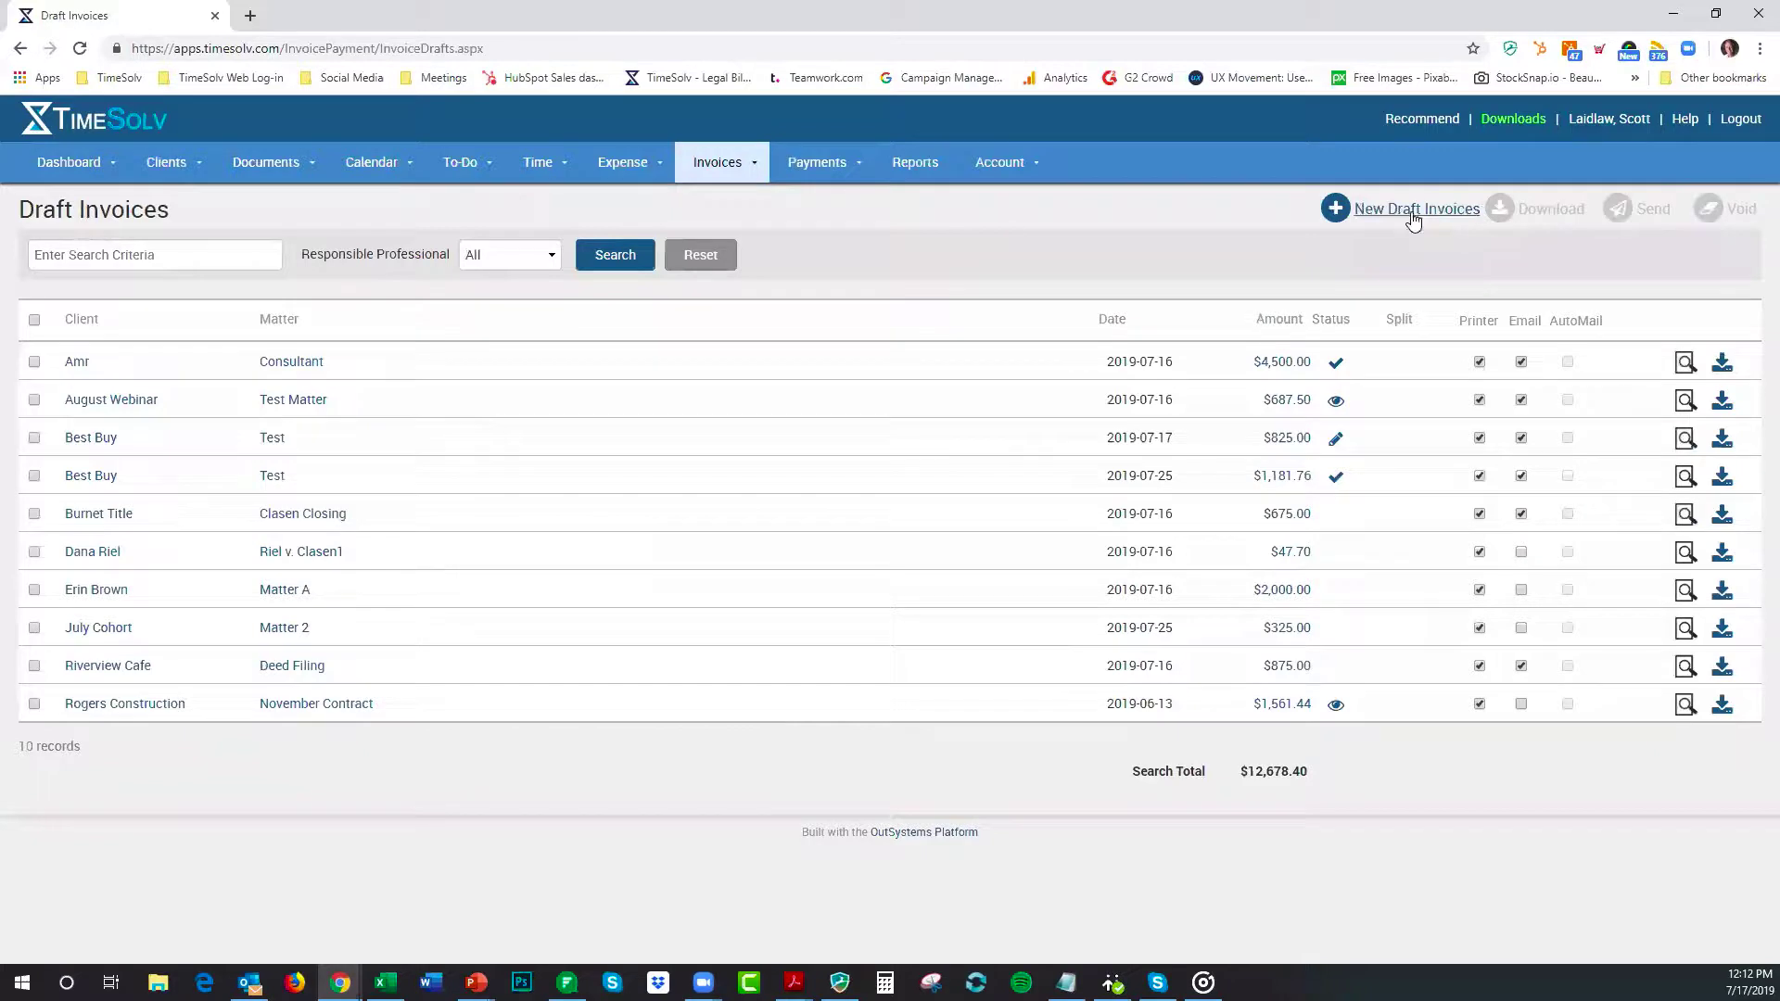
pyautogui.click(1368, 210)
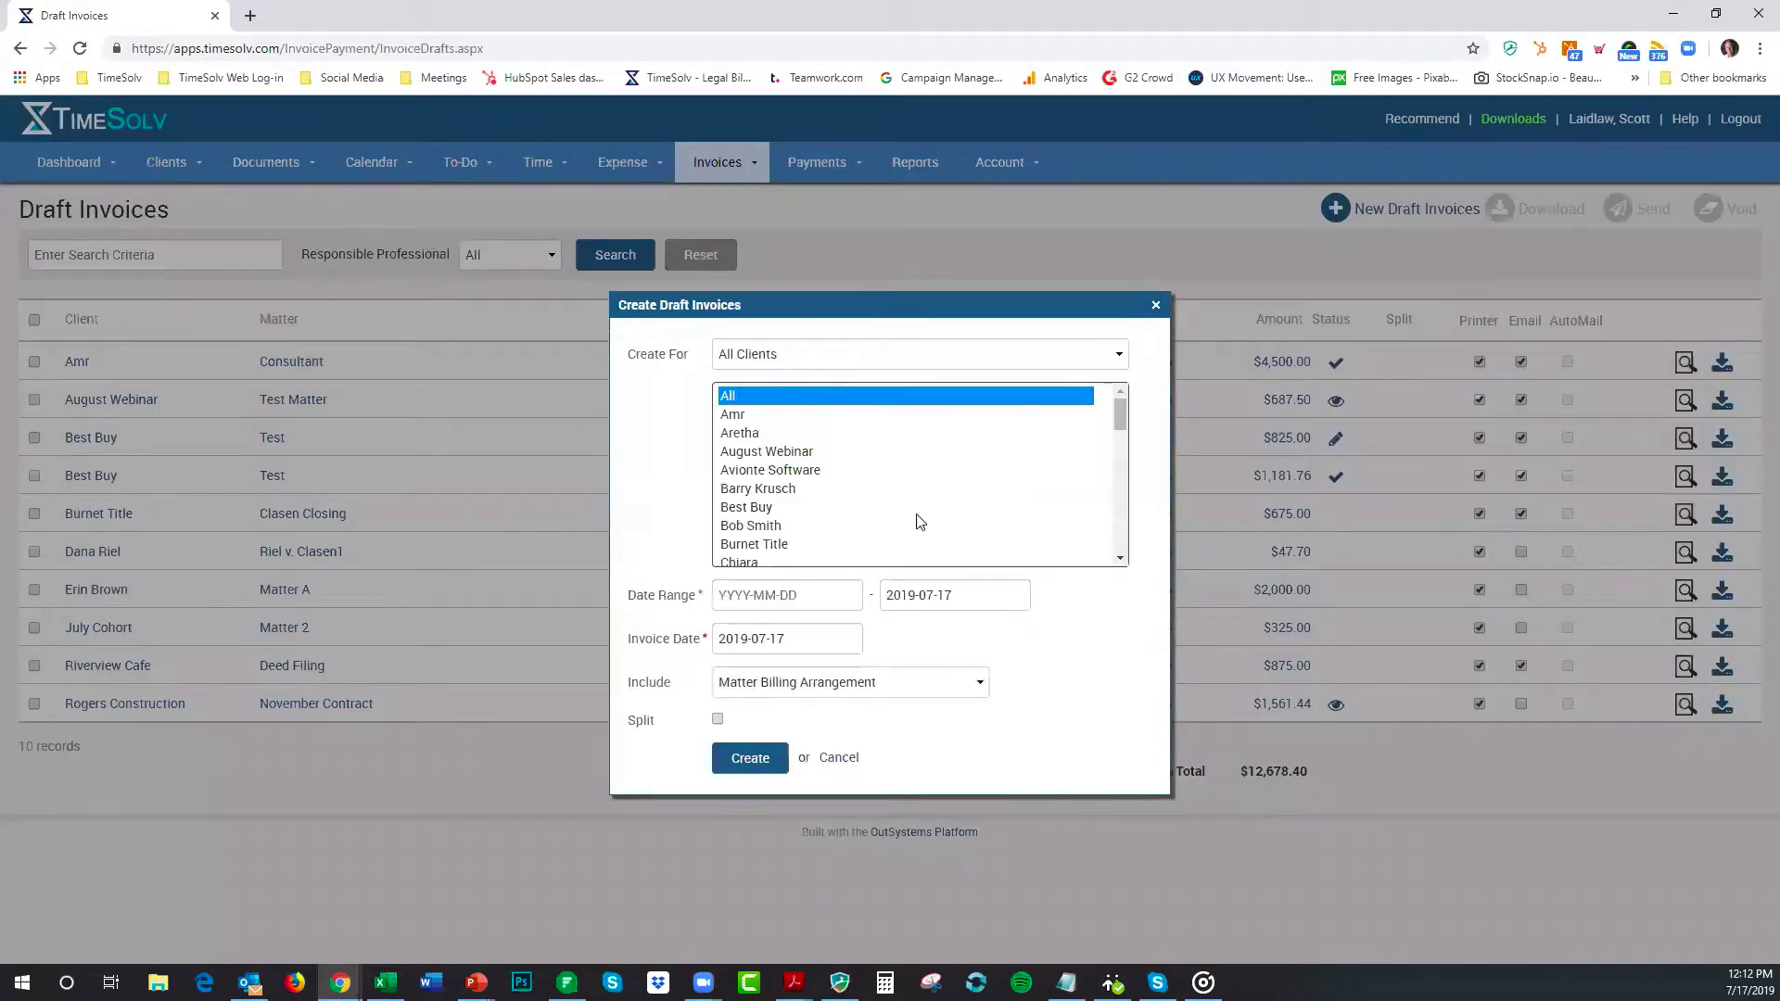
pyautogui.scroll(-8, 914, 520)
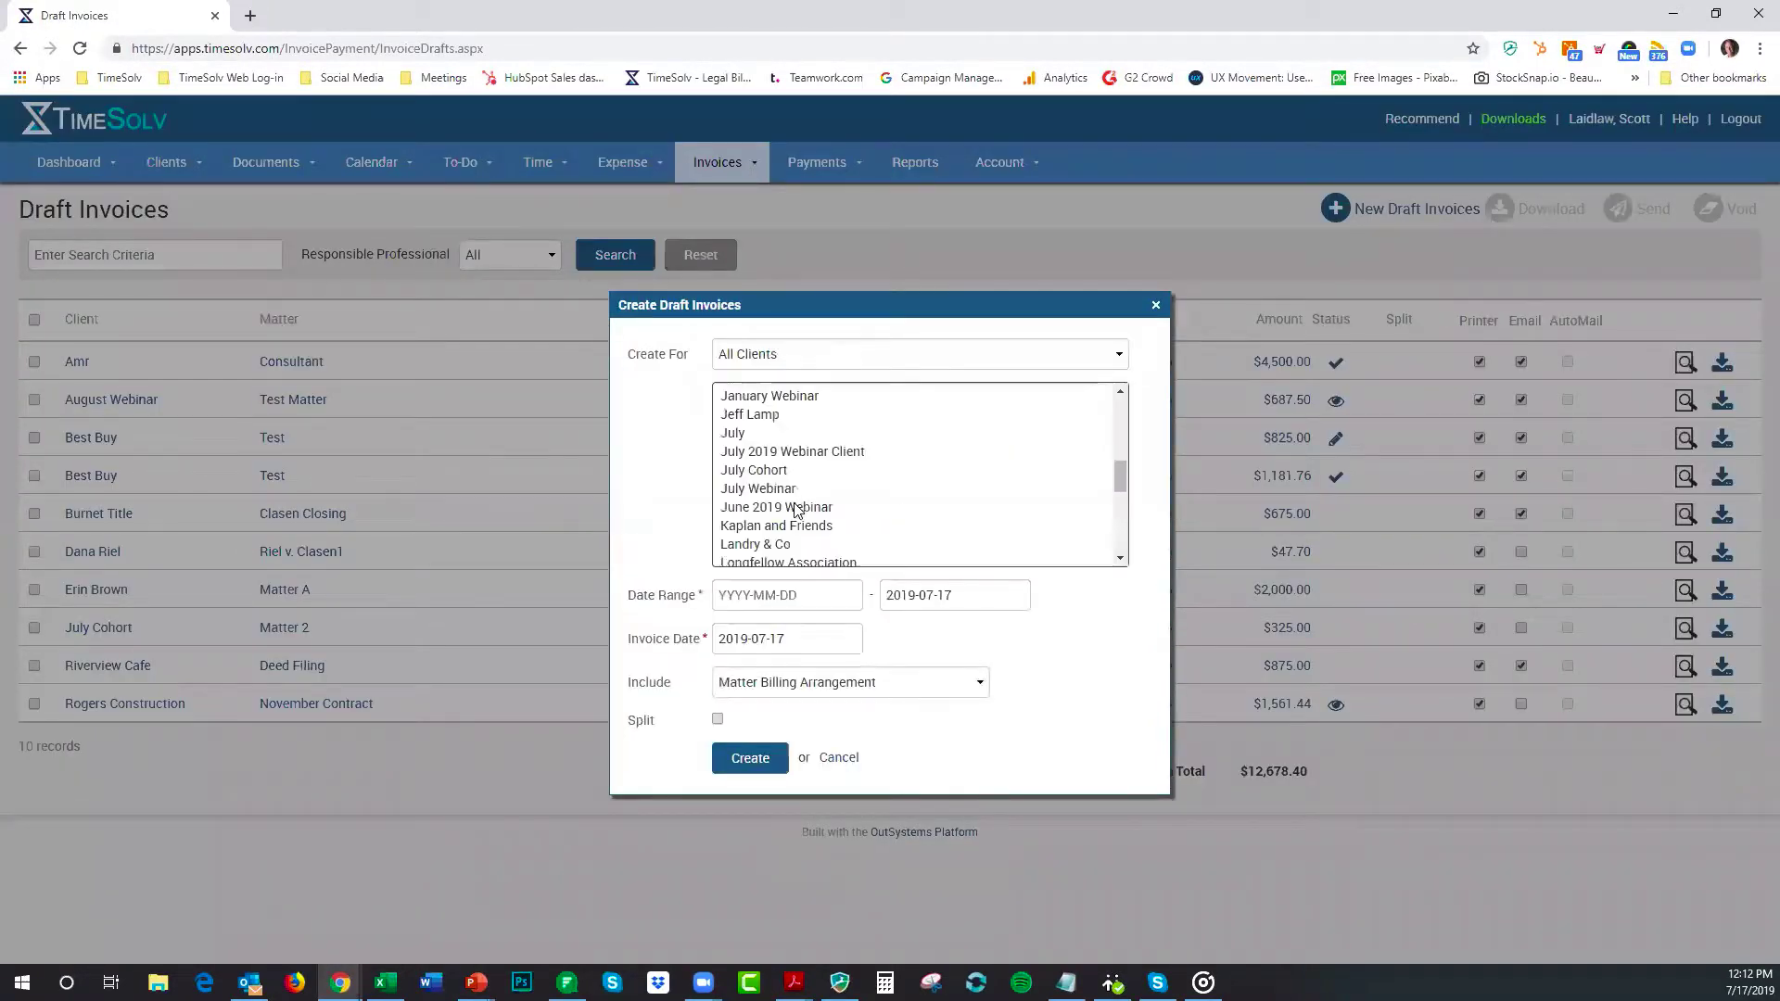
pyautogui.click(804, 456)
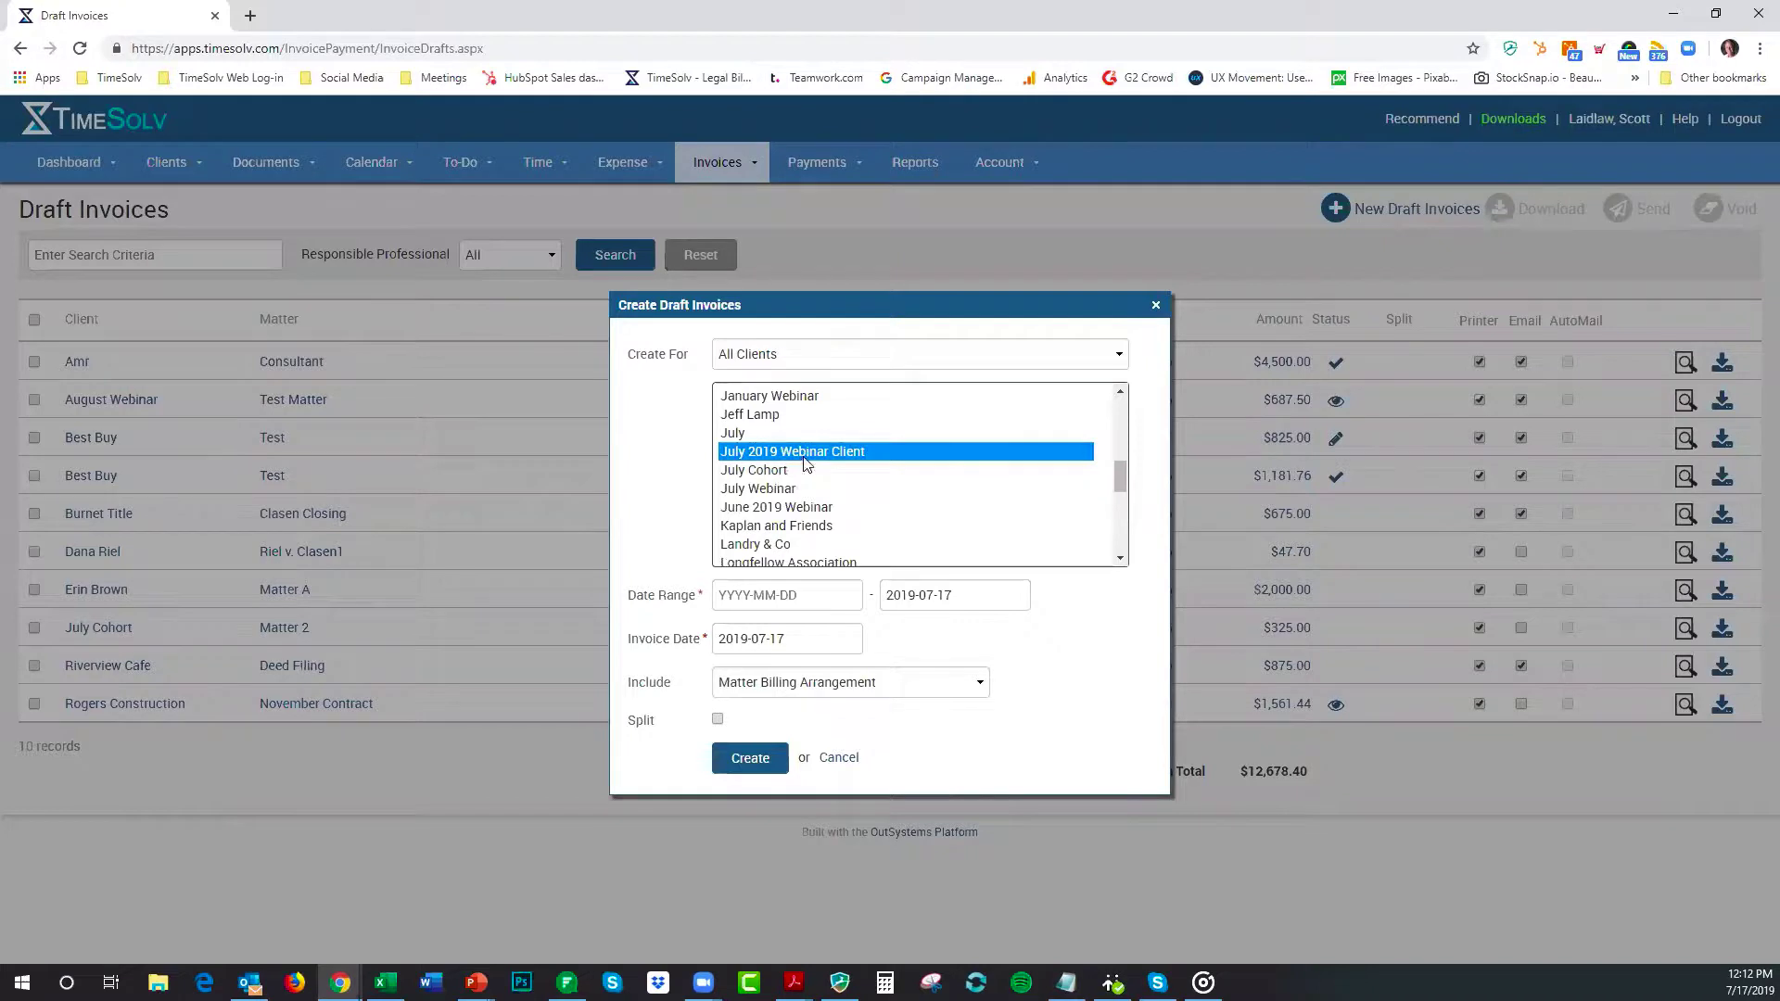
pyautogui.click(750, 756)
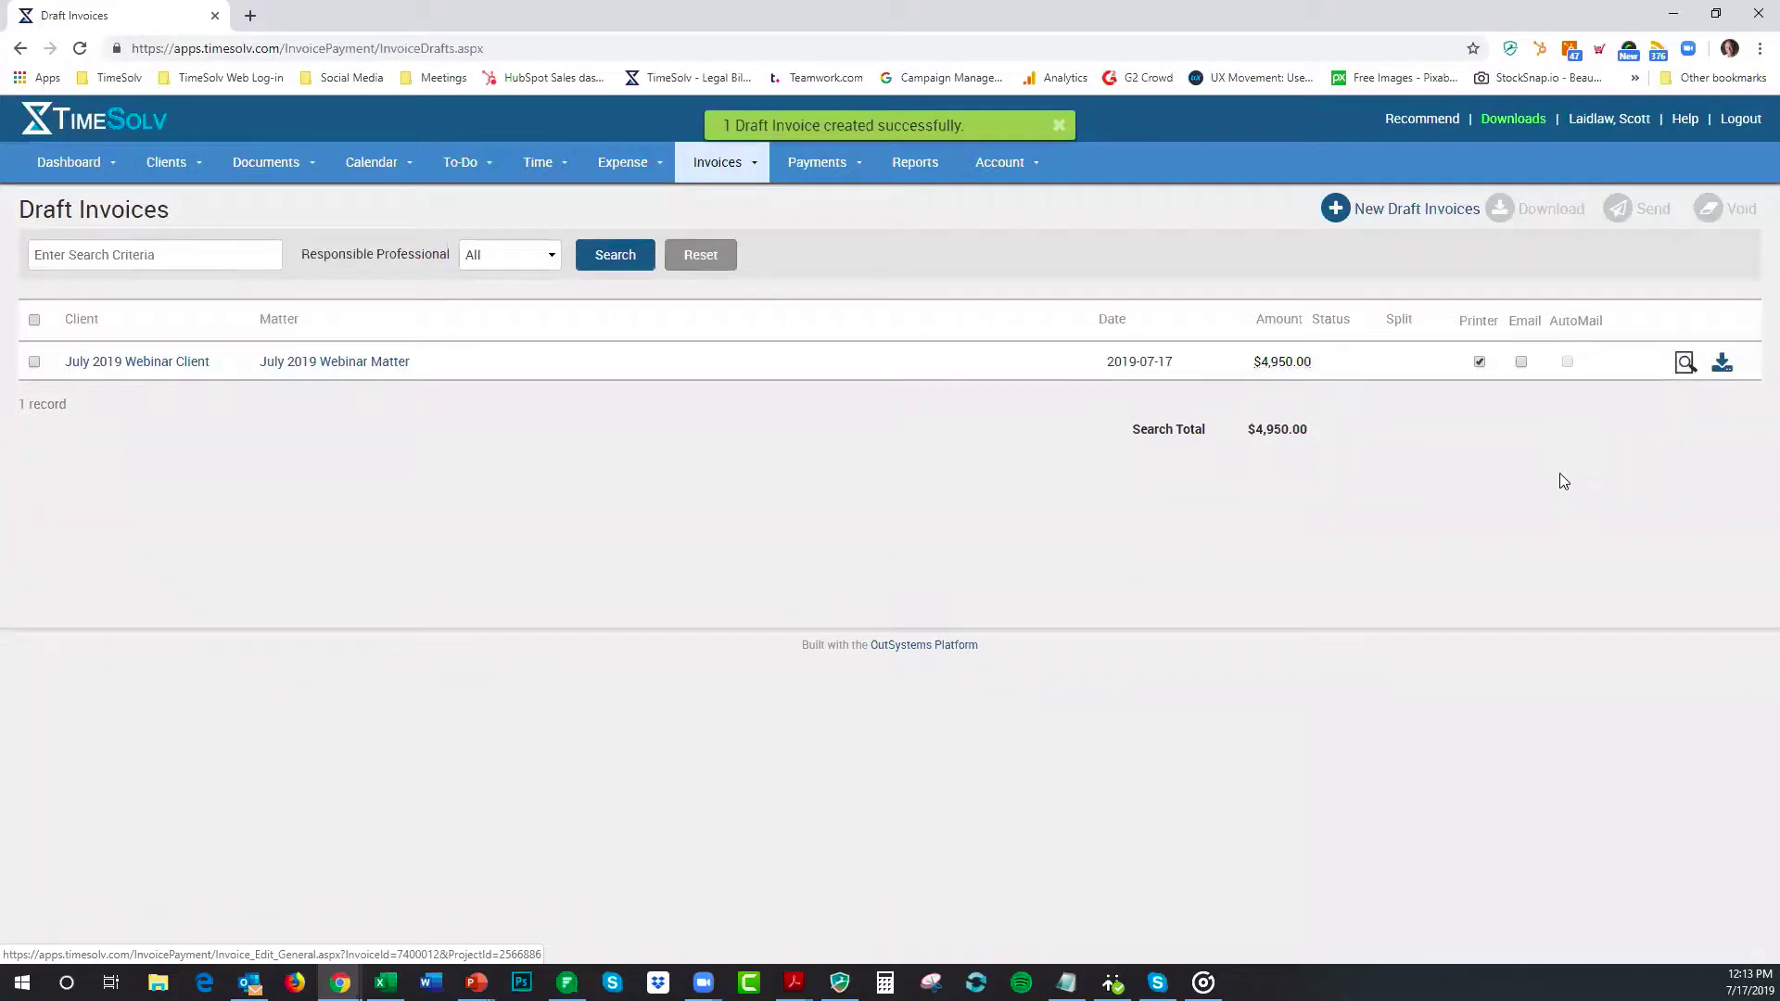
# Step: Send the draft invoice for the July 2019 Webinar Matter and confirm sending
pyautogui.click(35, 363)
pyautogui.click(1652, 211)
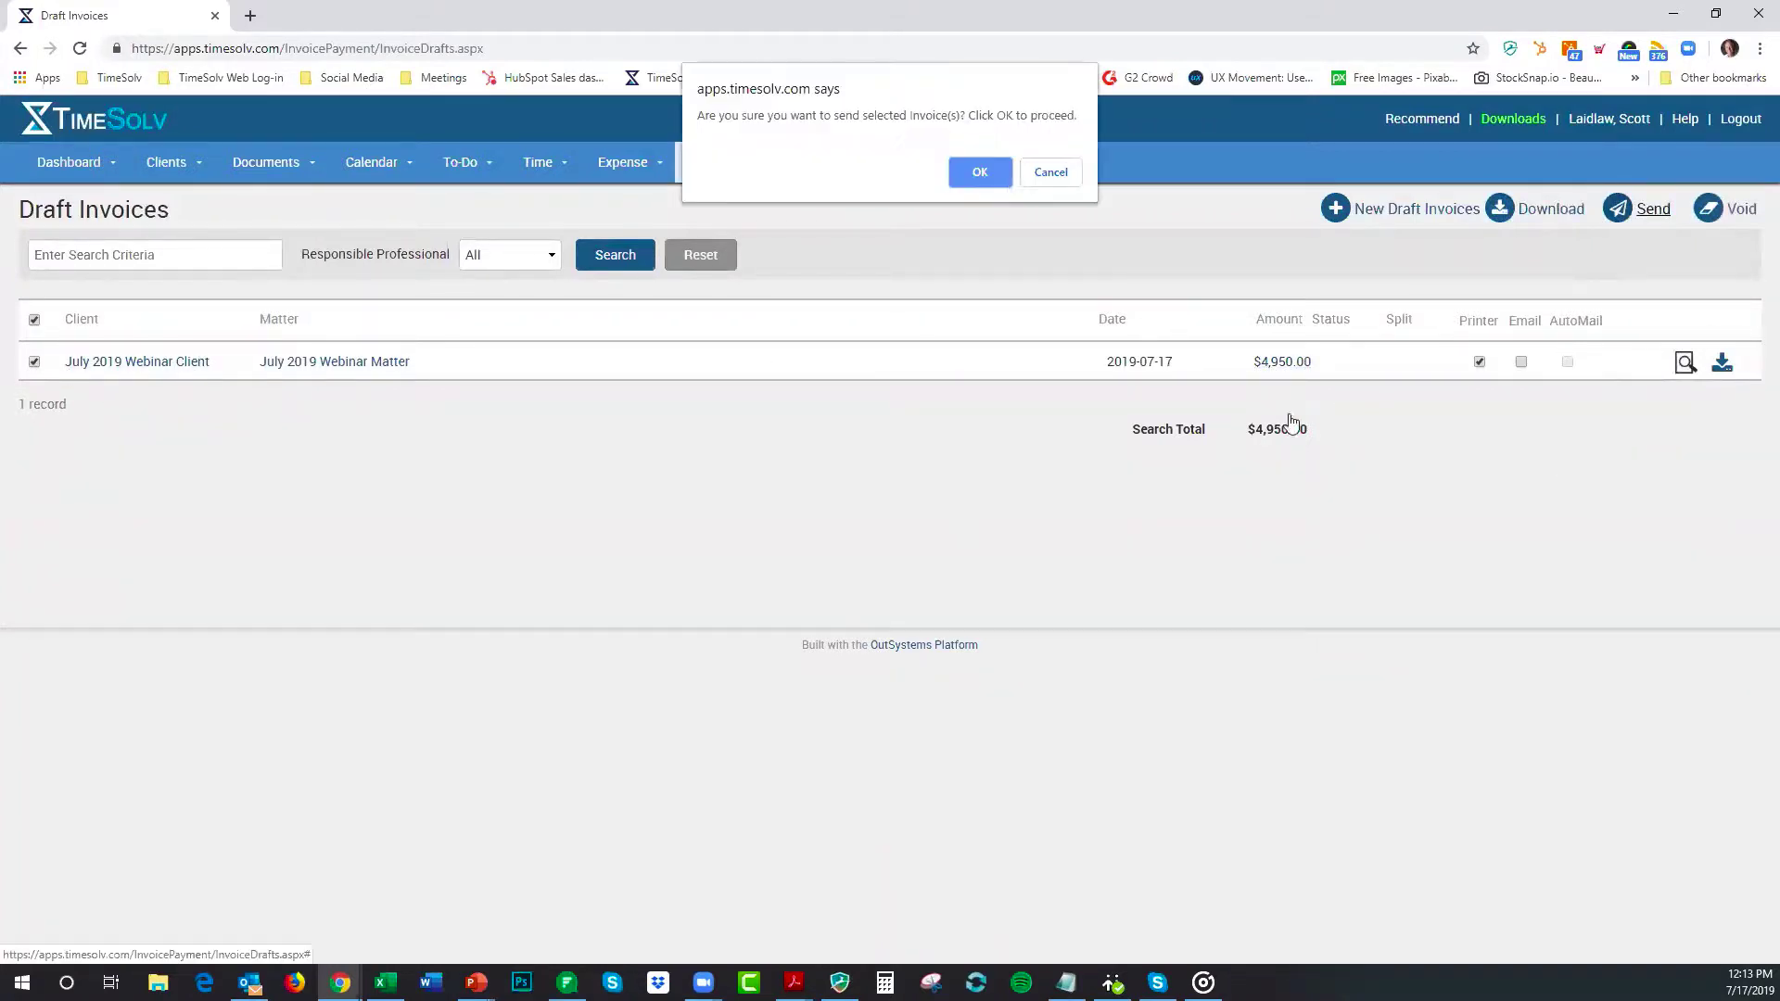
pyautogui.click(971, 176)
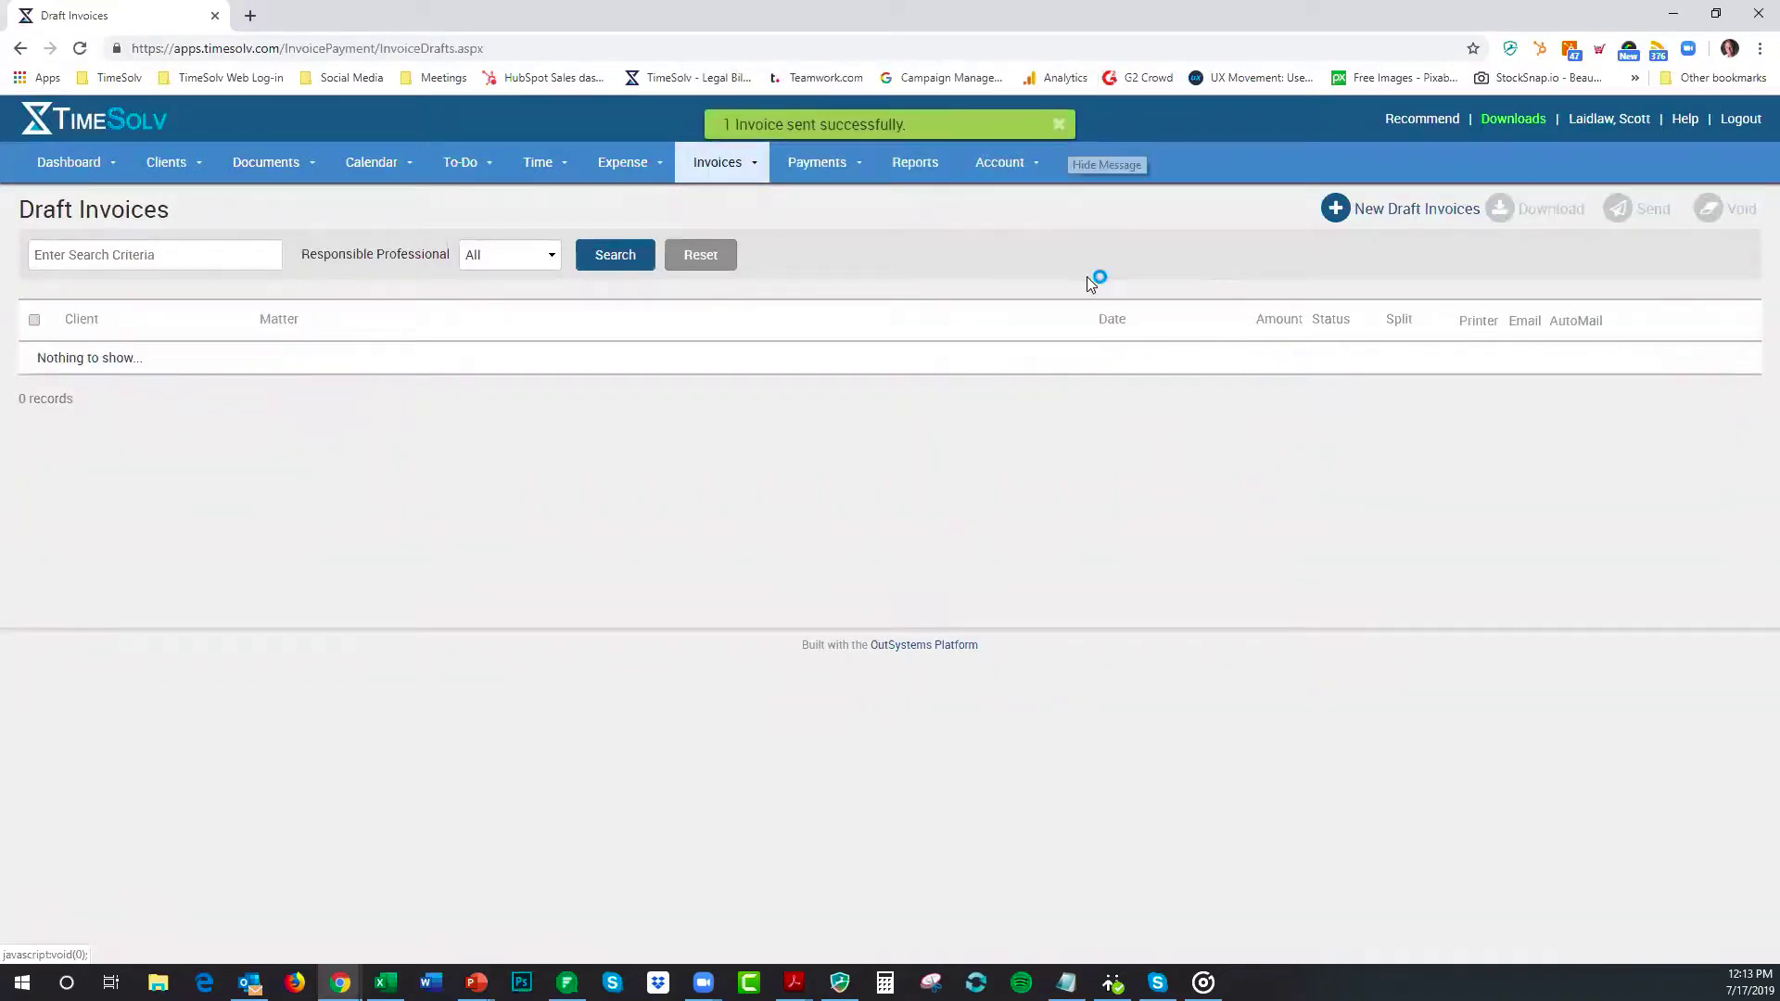
# Step: Open the sent invoices and start a payment entry for the July 2019 Webinar Client's invoice 281
pyautogui.click(702, 171)
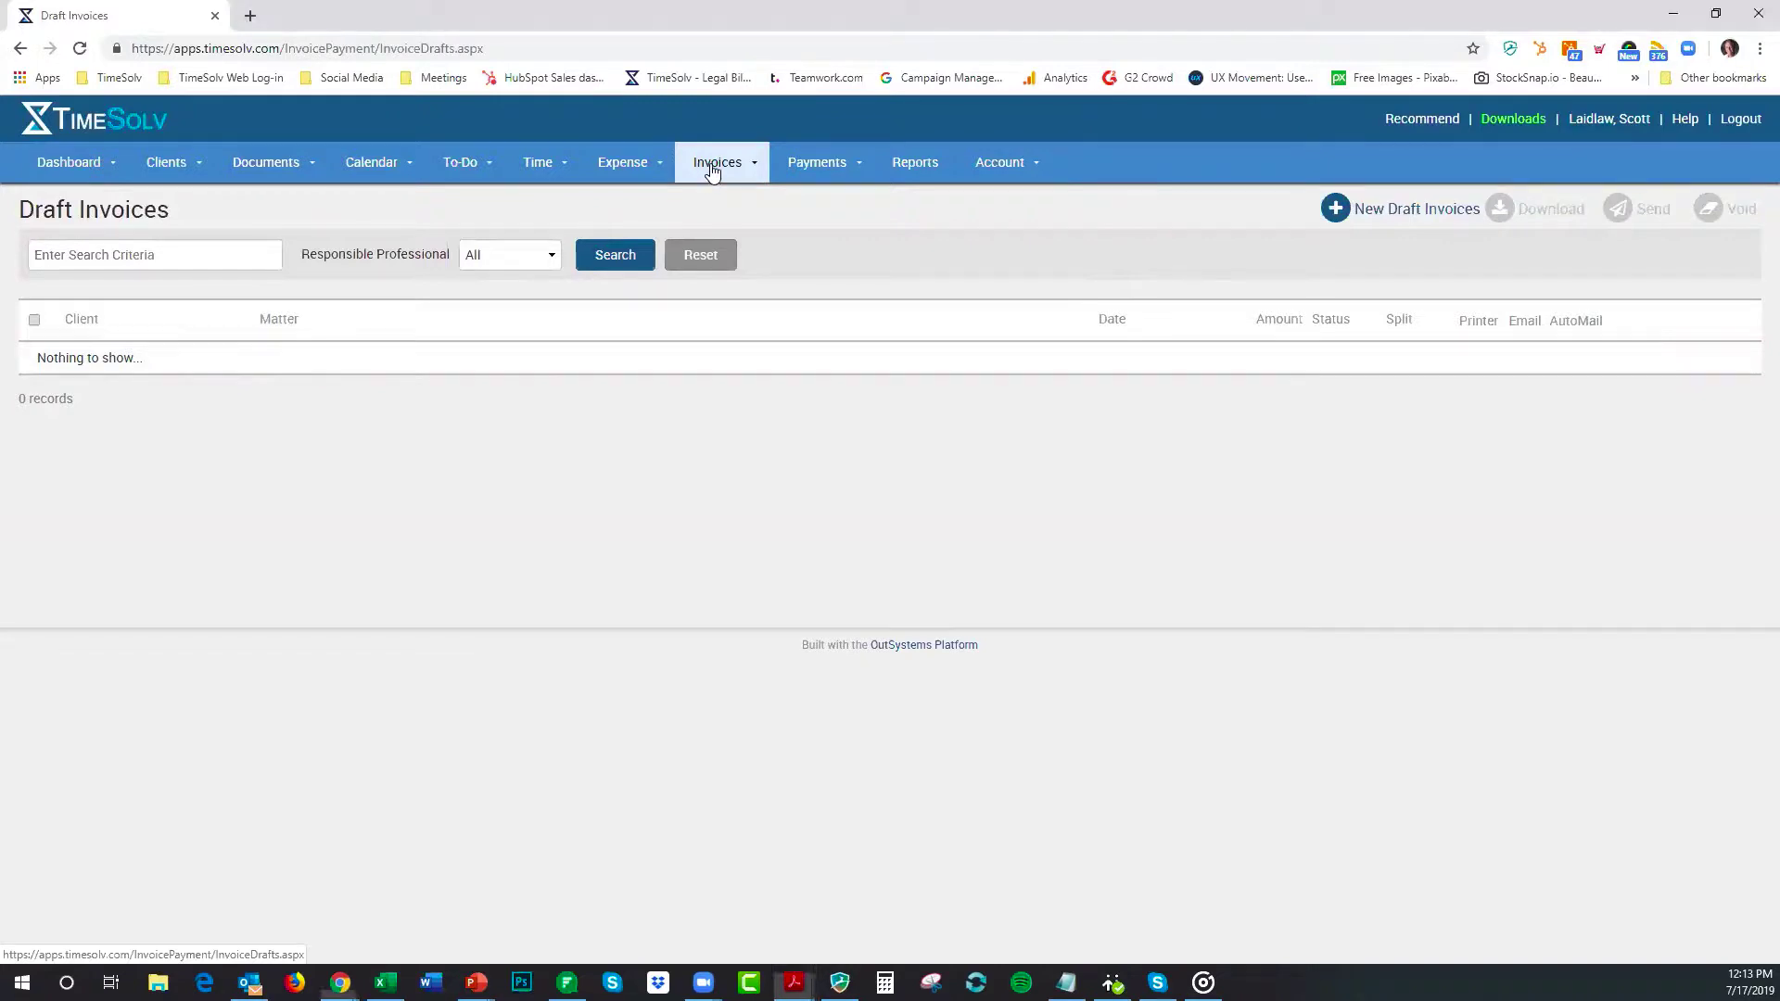
pyautogui.click(715, 230)
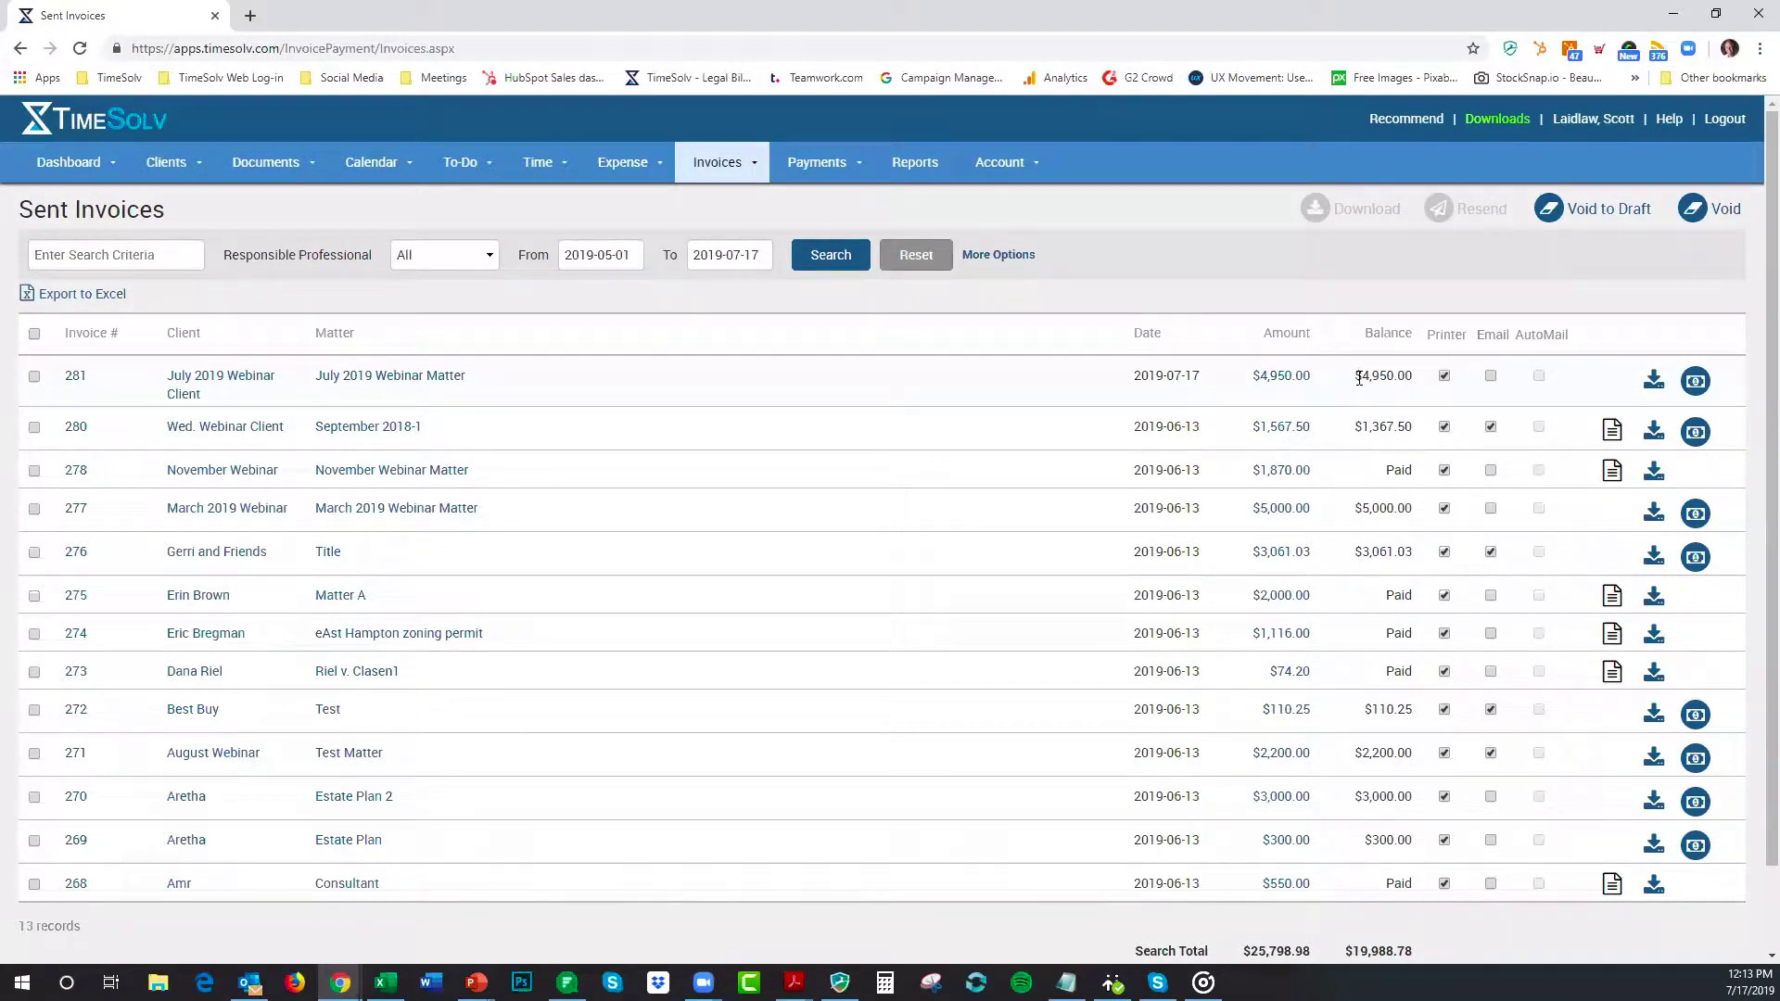
pyautogui.click(1696, 381)
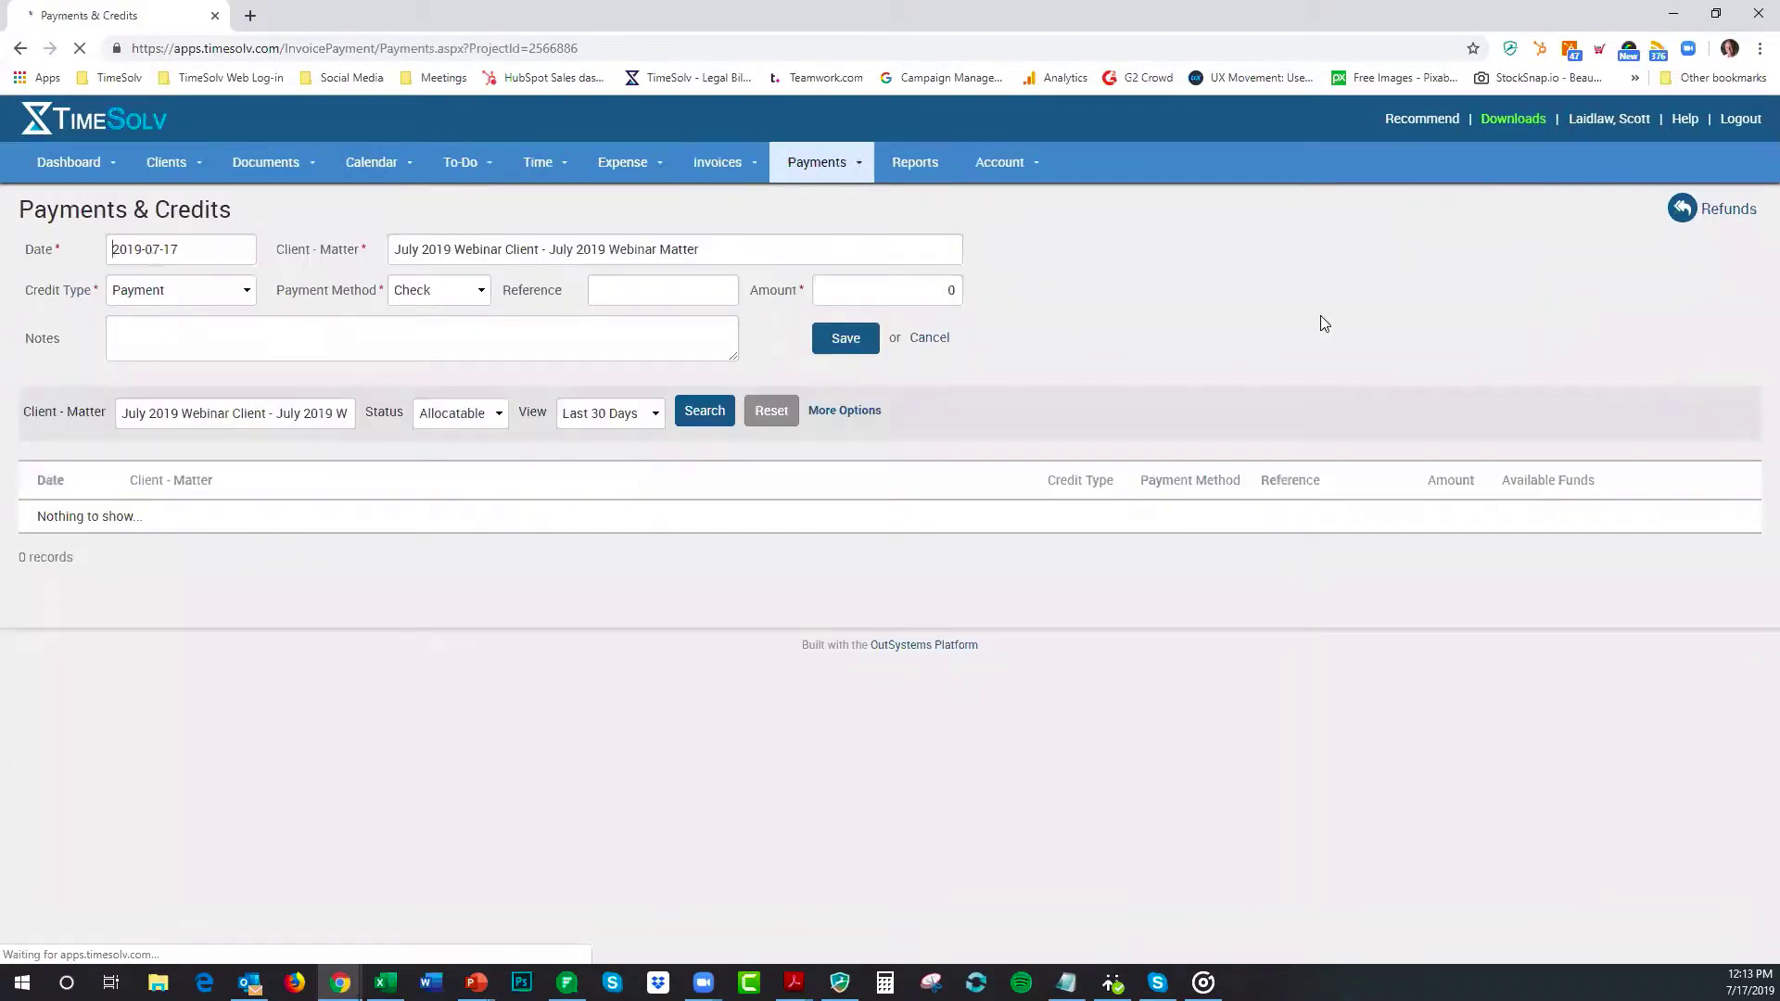
pyautogui.doubleClick(960, 290)
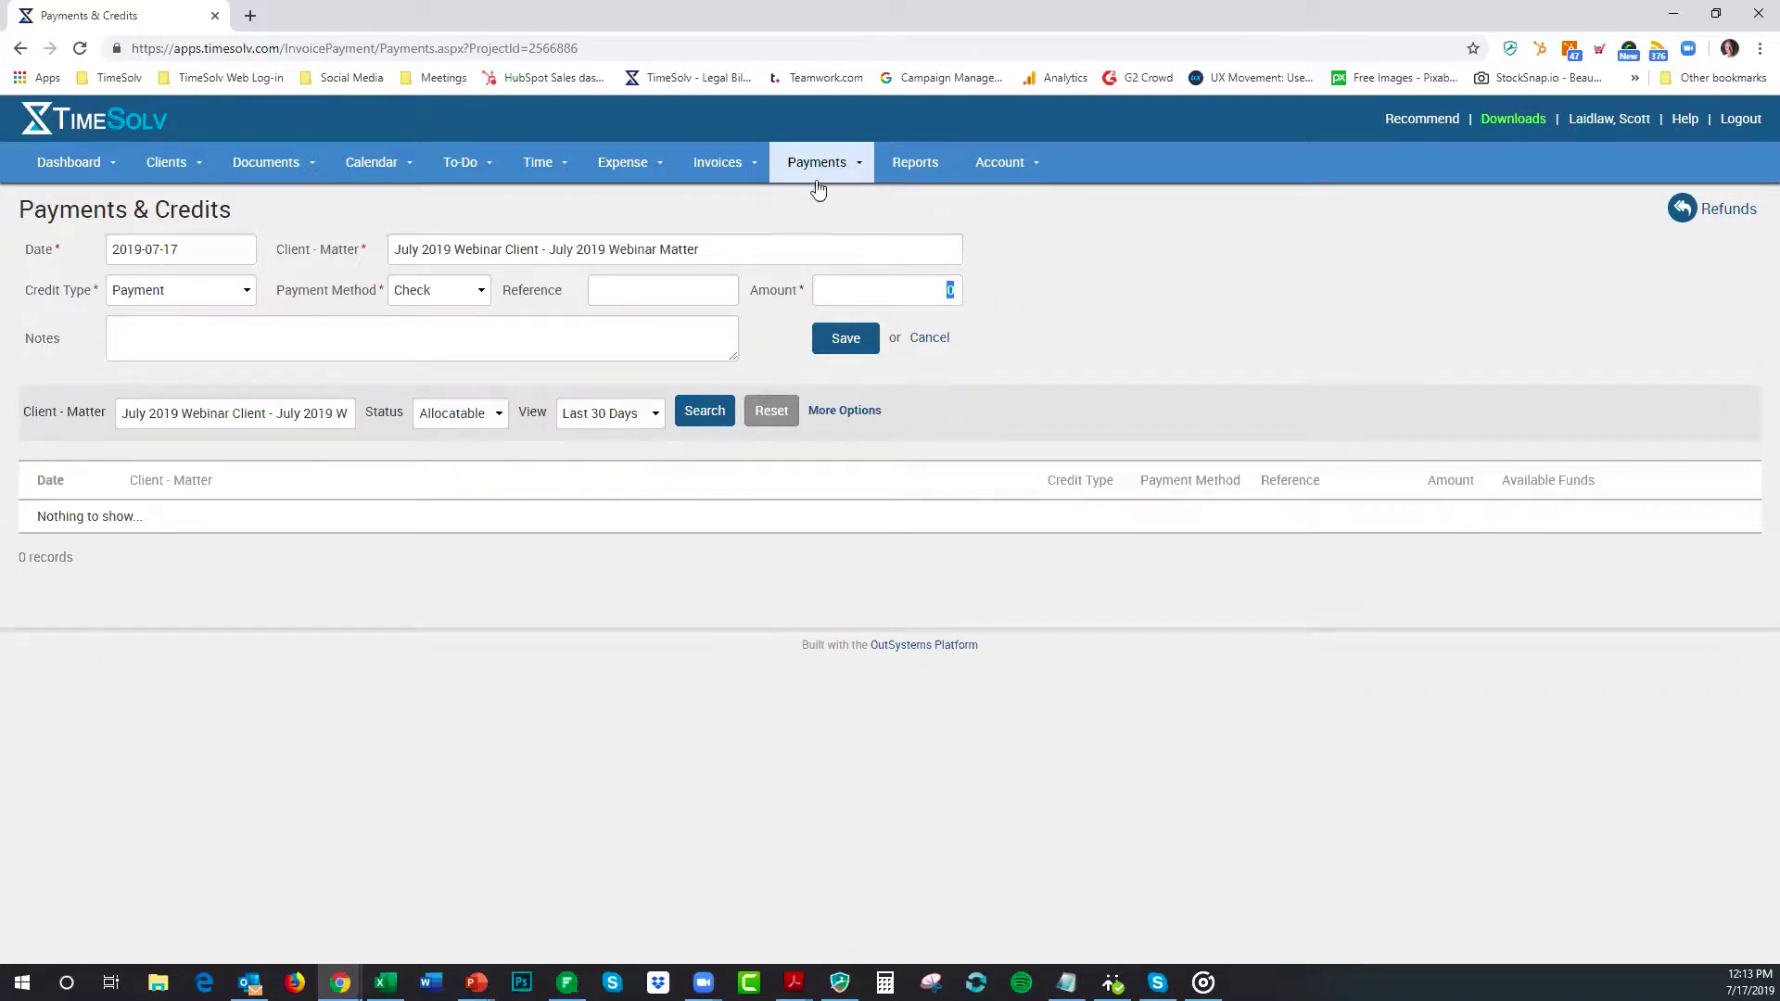
pyautogui.click(20, 48)
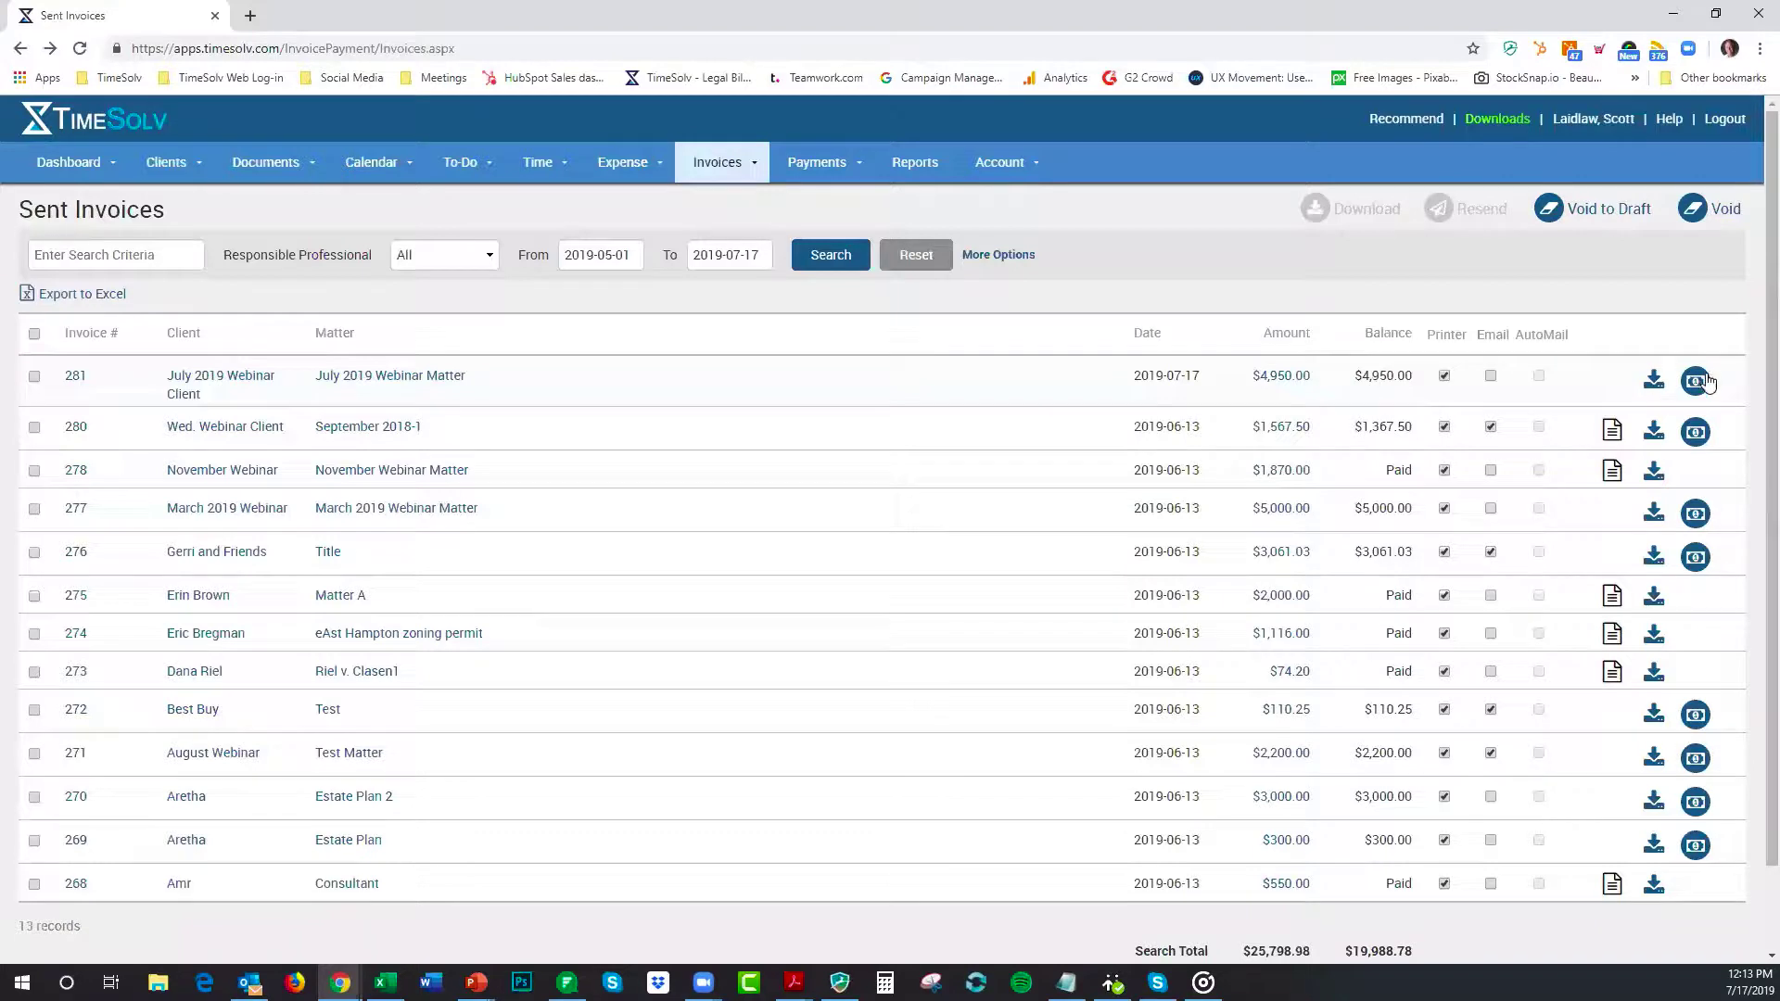
pyautogui.click(1695, 382)
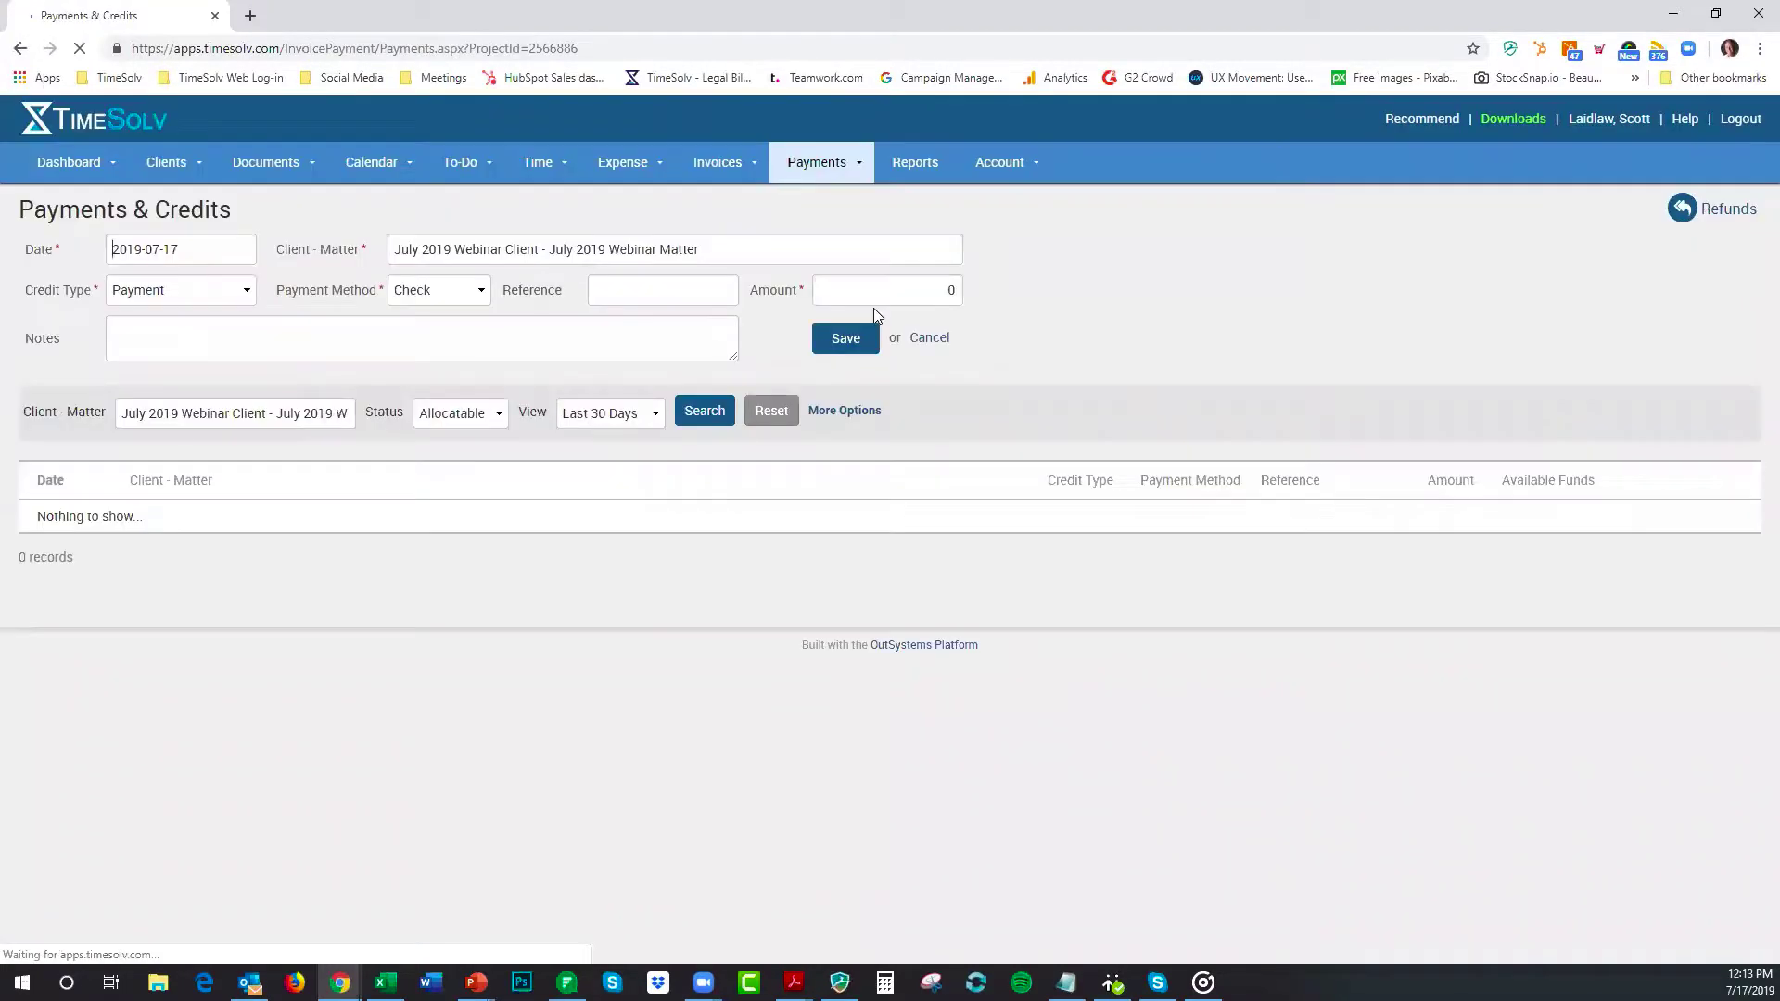
# Step: Record a Check payment of 4950 with reference #2319 for the July 2019 Webinar Matter, leaving the notes empty, and save it
pyautogui.click(922, 289)
pyautogui.write('495')
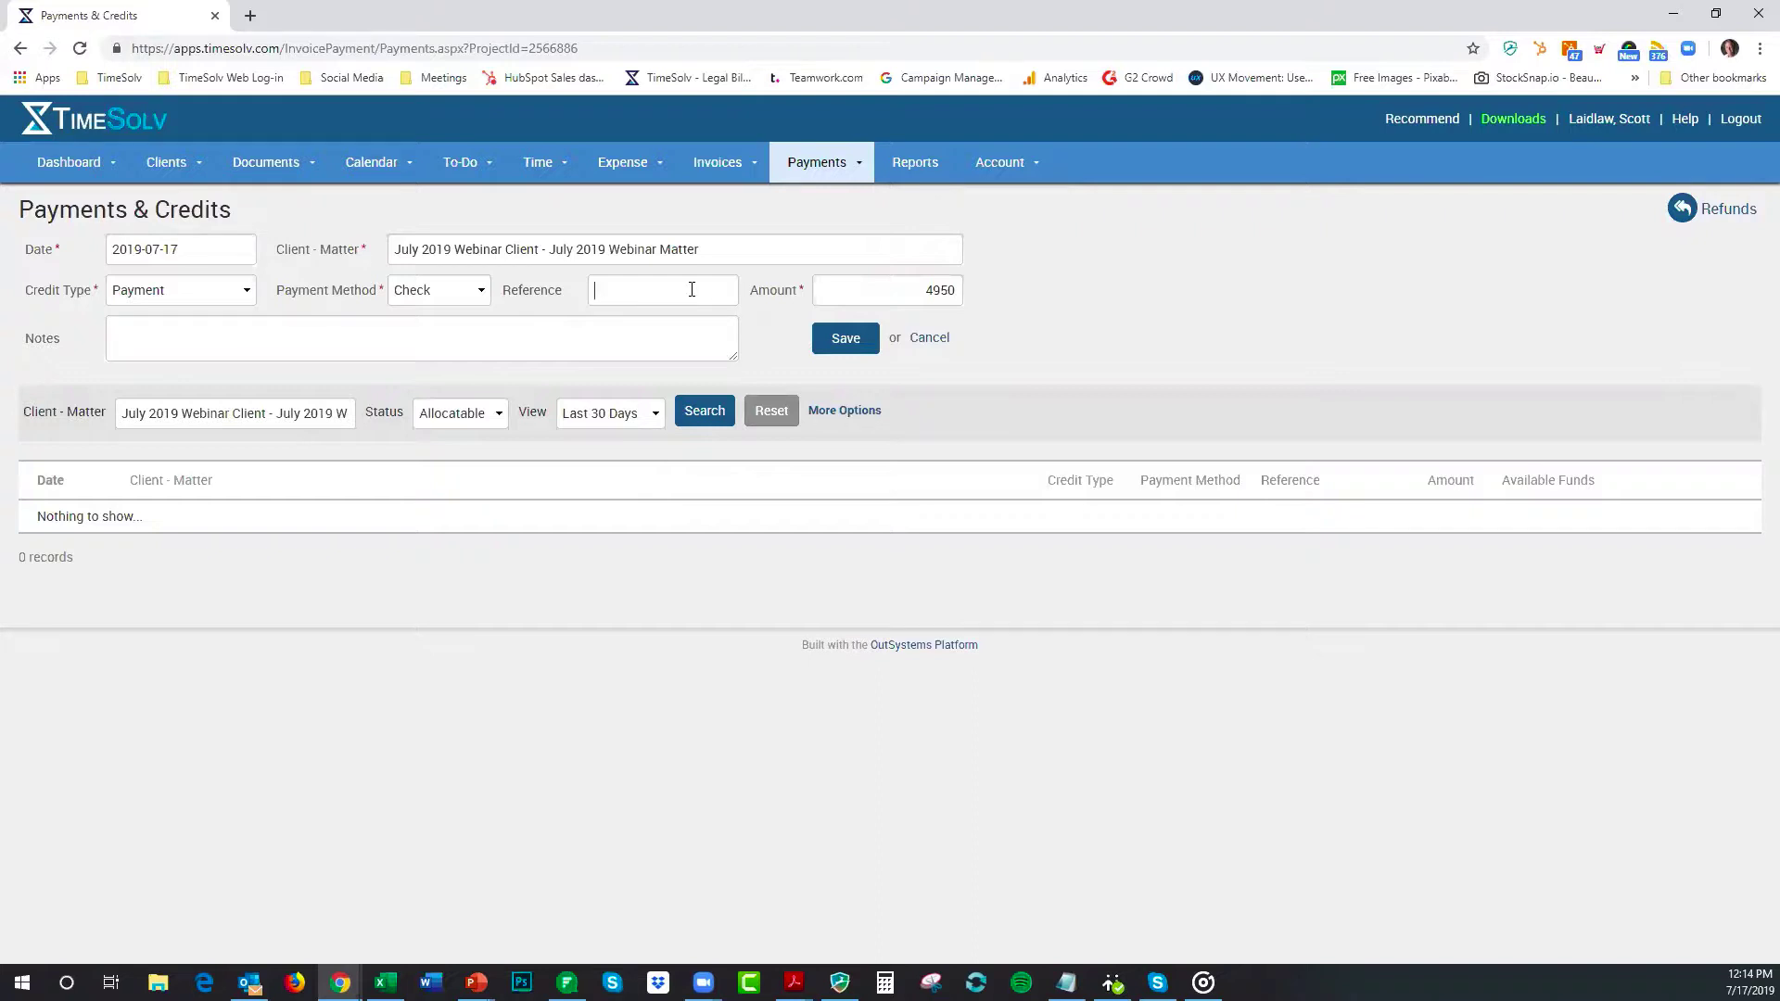
pyautogui.write('#2319')
pyautogui.click(131, 330)
pyautogui.moveTo(734, 357); pyautogui.dragTo(748, 401)
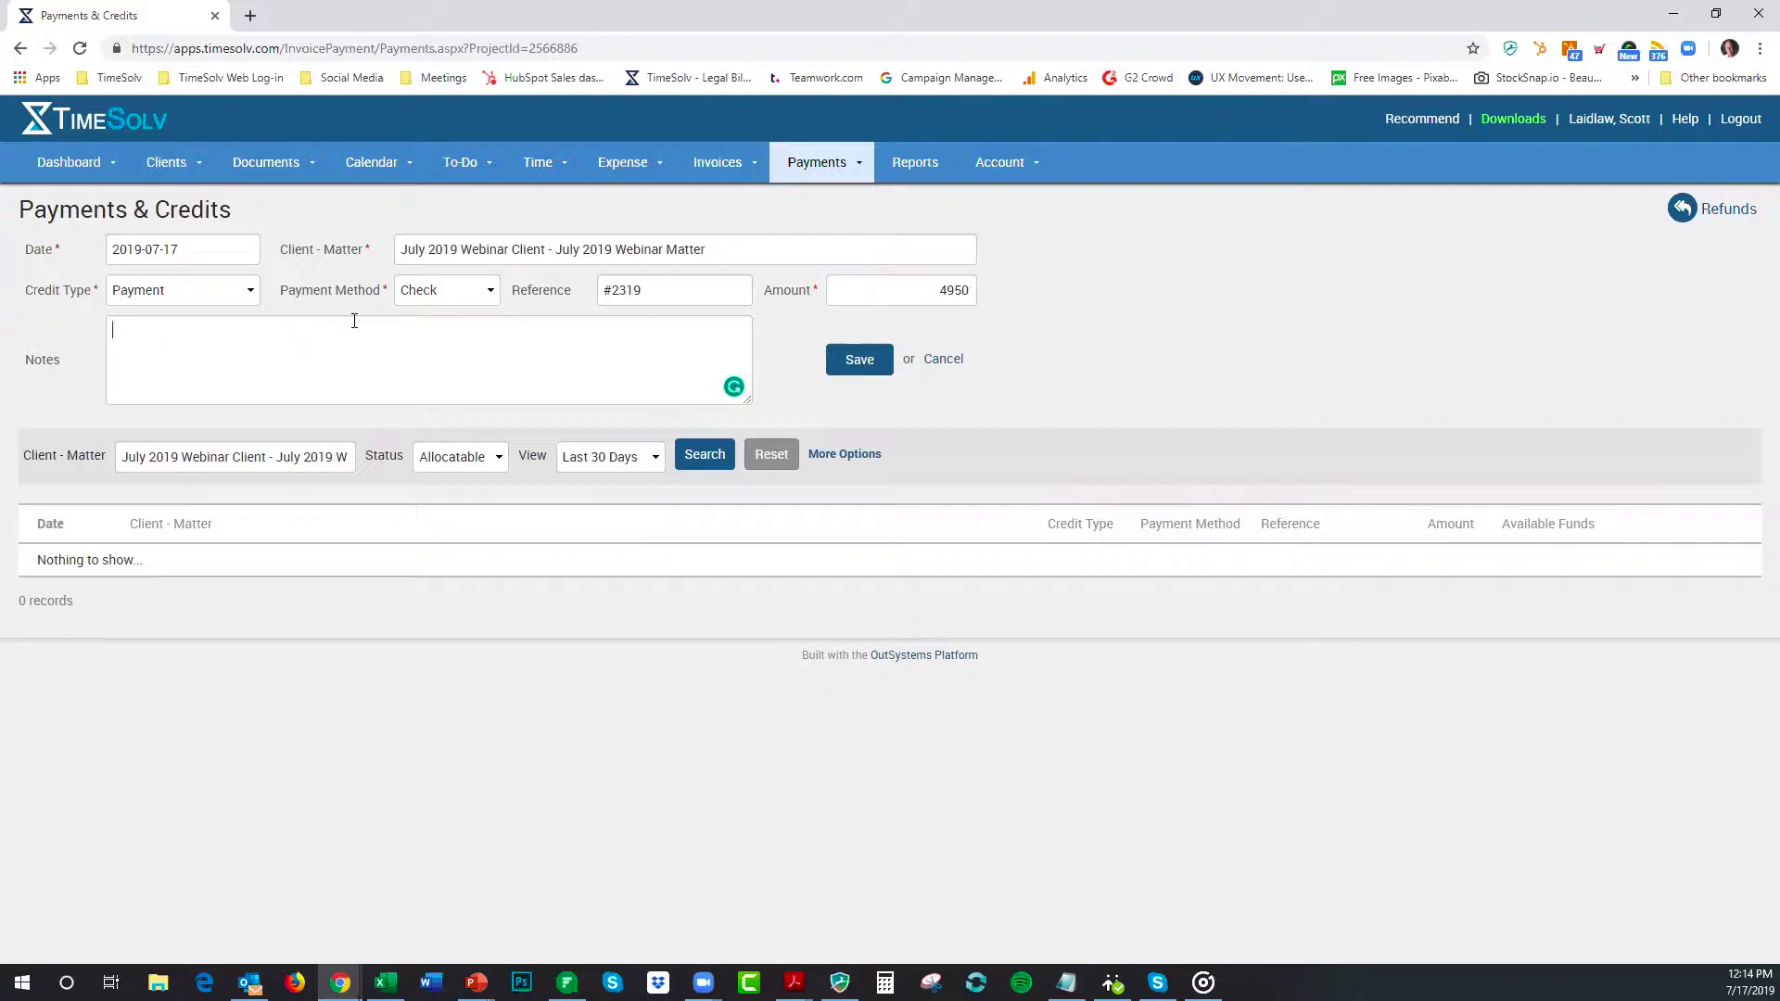
pyautogui.click(860, 361)
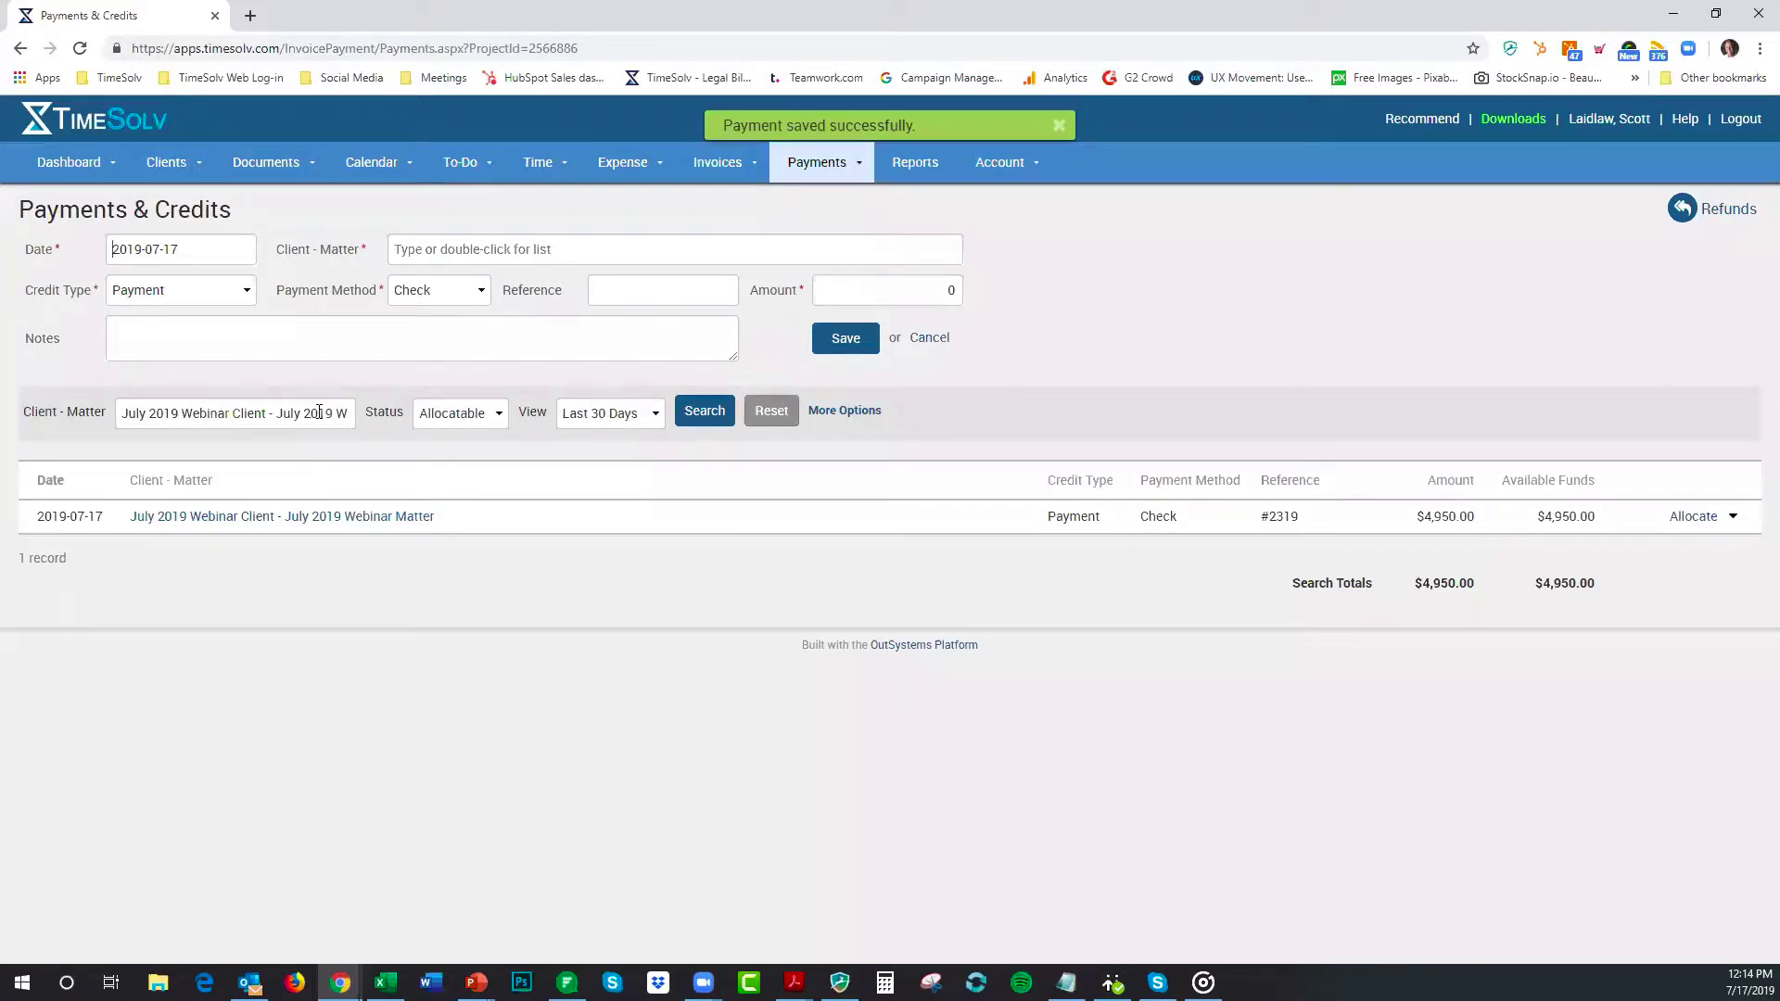
# Step: Examine the status filter choices and the saved payment's amount and available funds
pyautogui.click(486, 419)
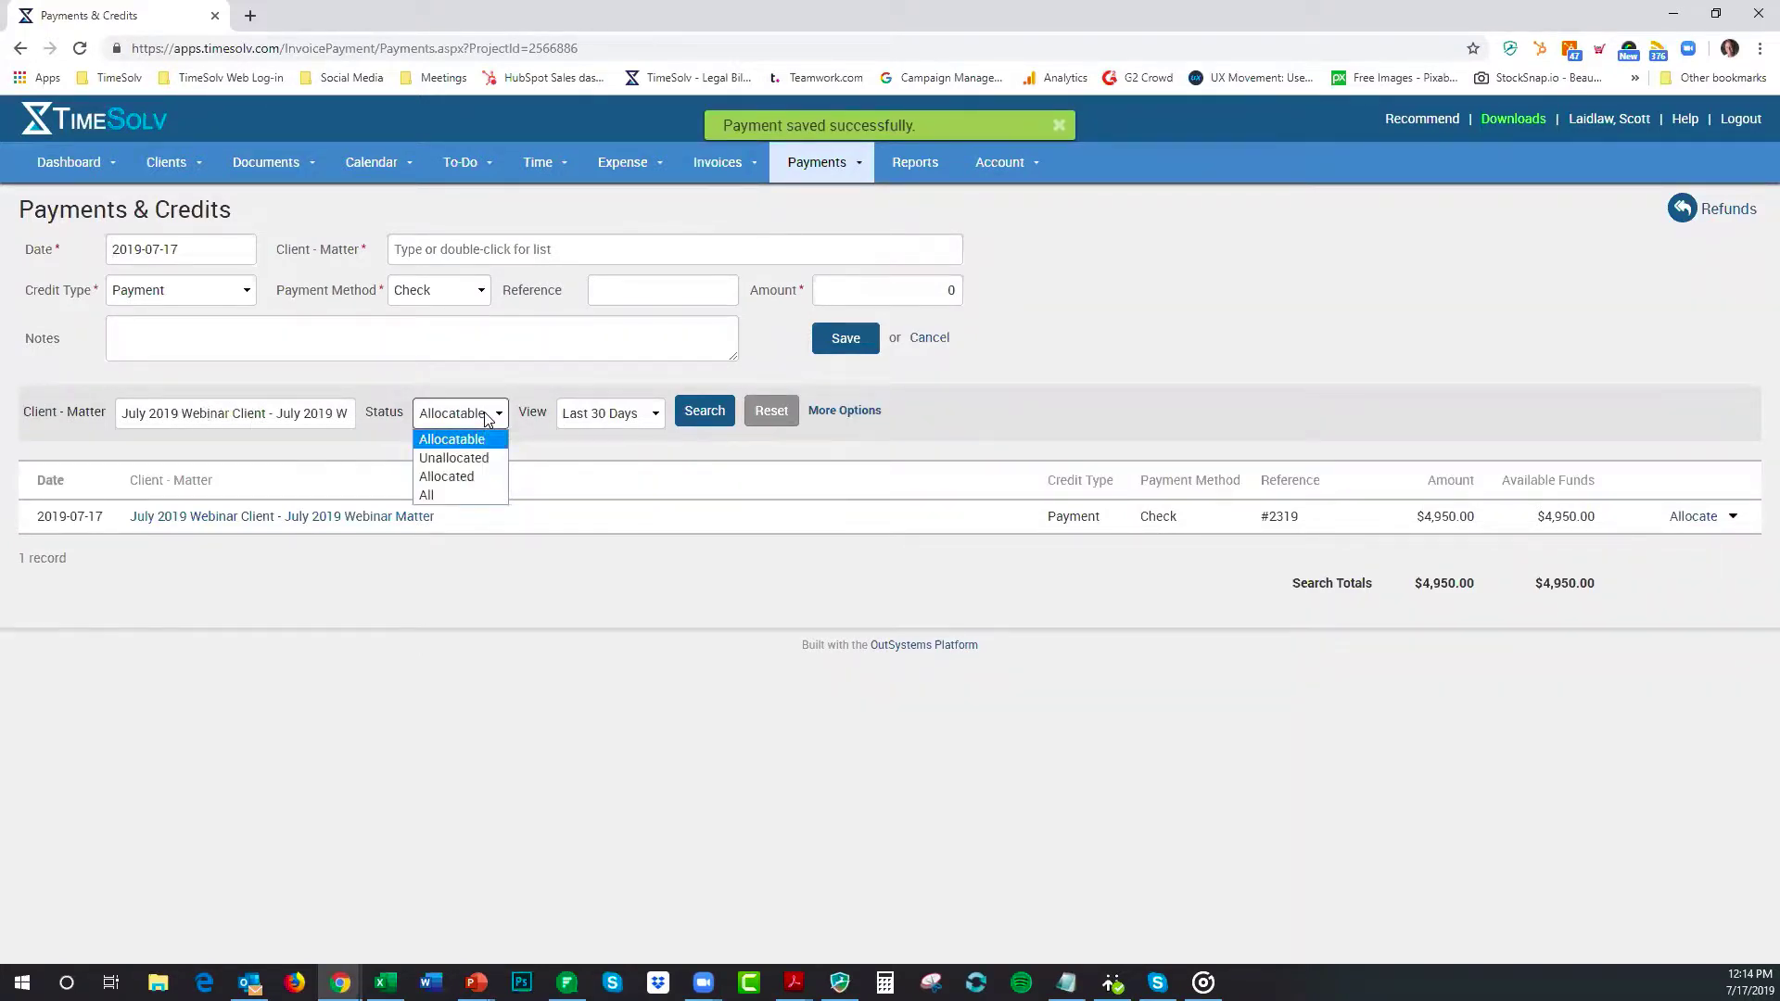
pyautogui.click(631, 421)
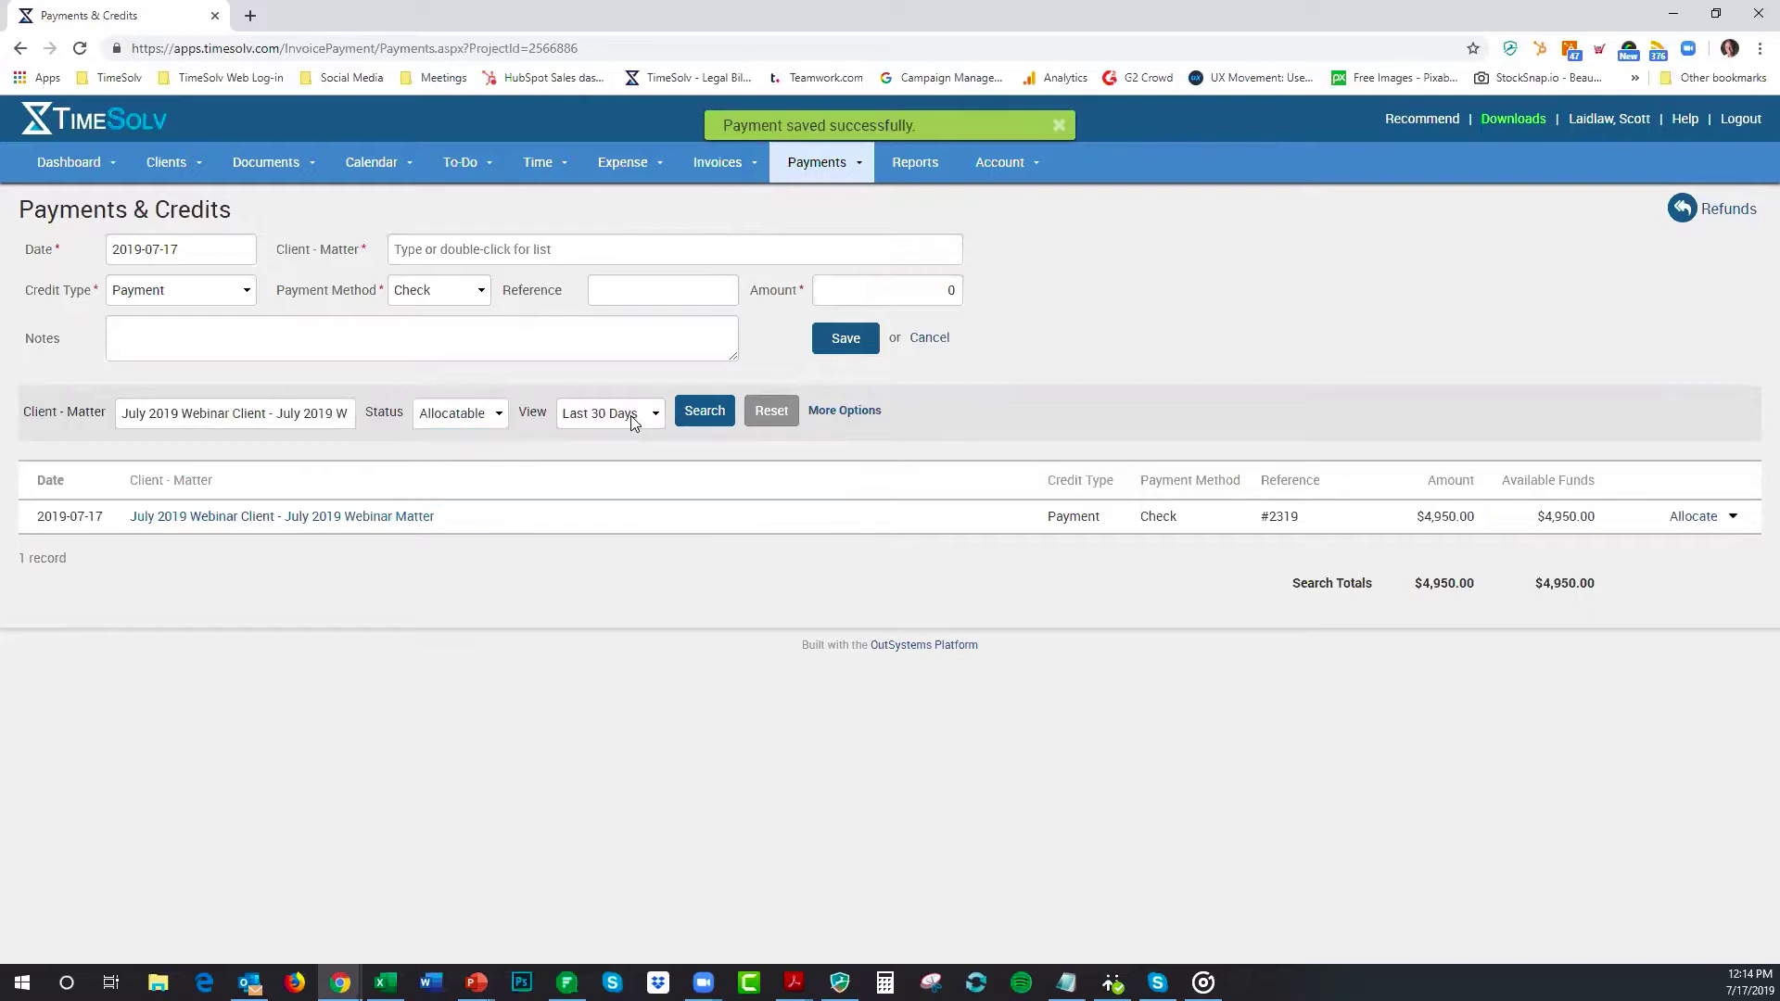
pyautogui.click(493, 417)
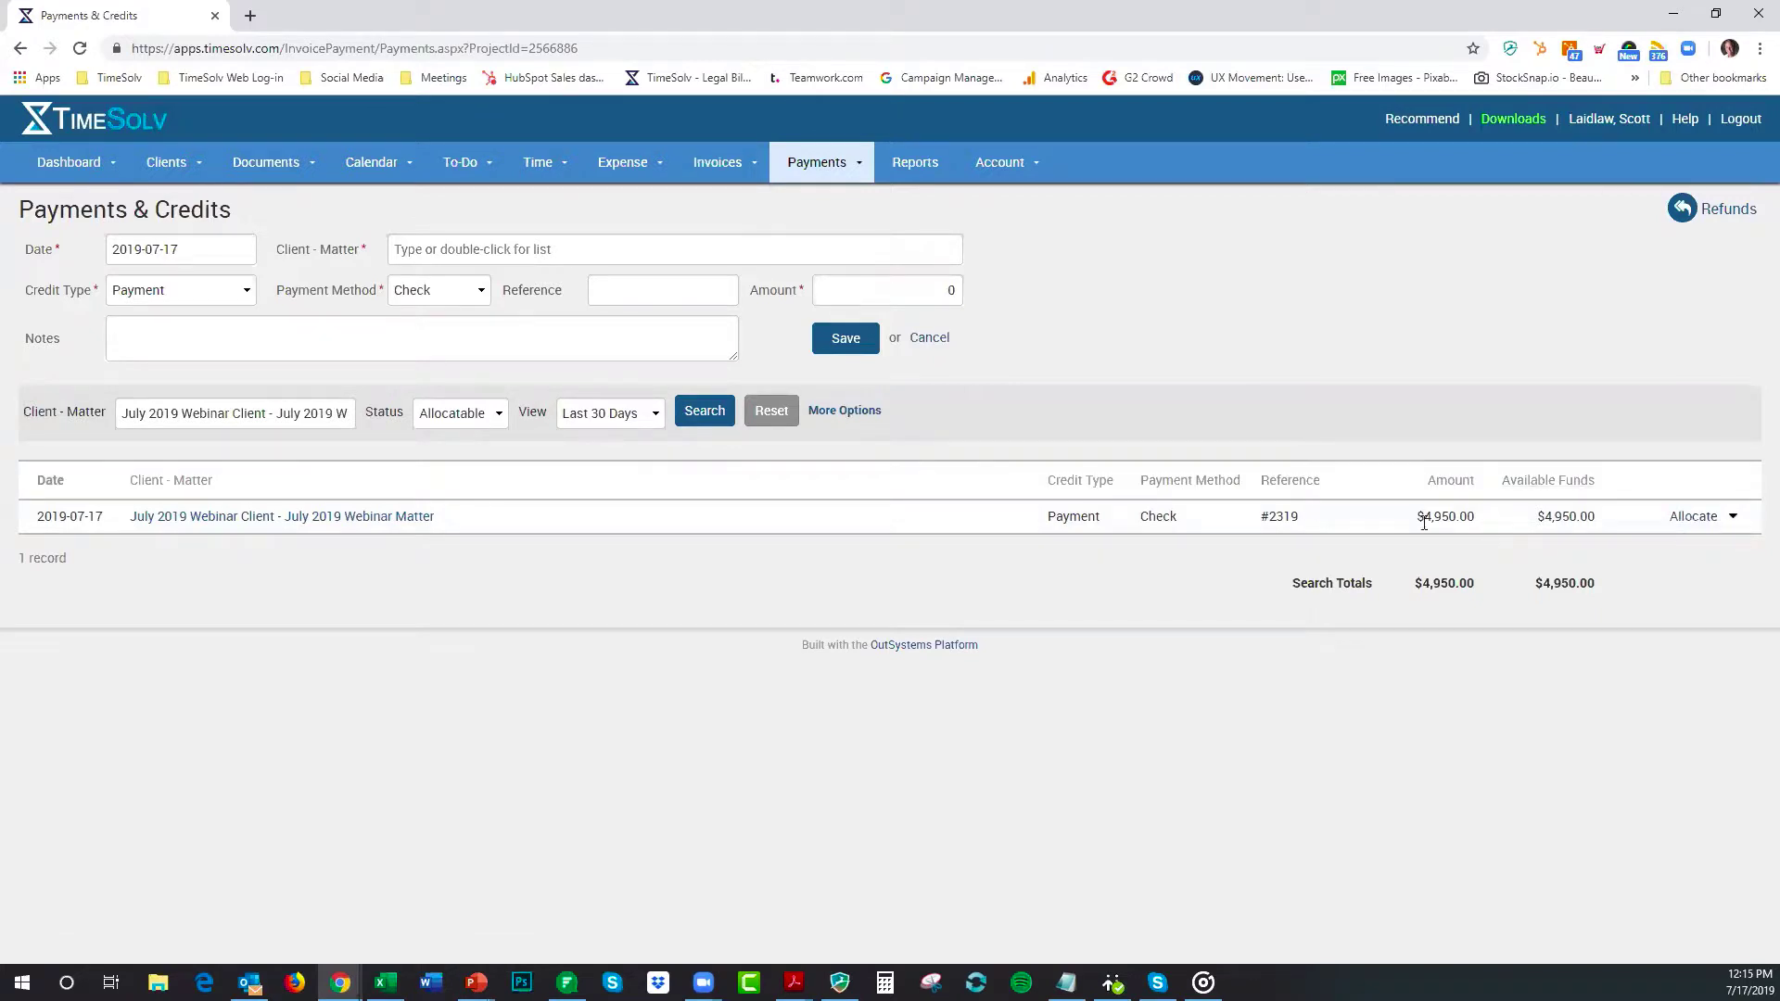
pyautogui.moveTo(1423, 520); pyautogui.dragTo(1569, 518)
# Step: Review the saved payment's Edit and Void options and its payment method choices, leaving the payment as it is
pyautogui.click(1732, 519)
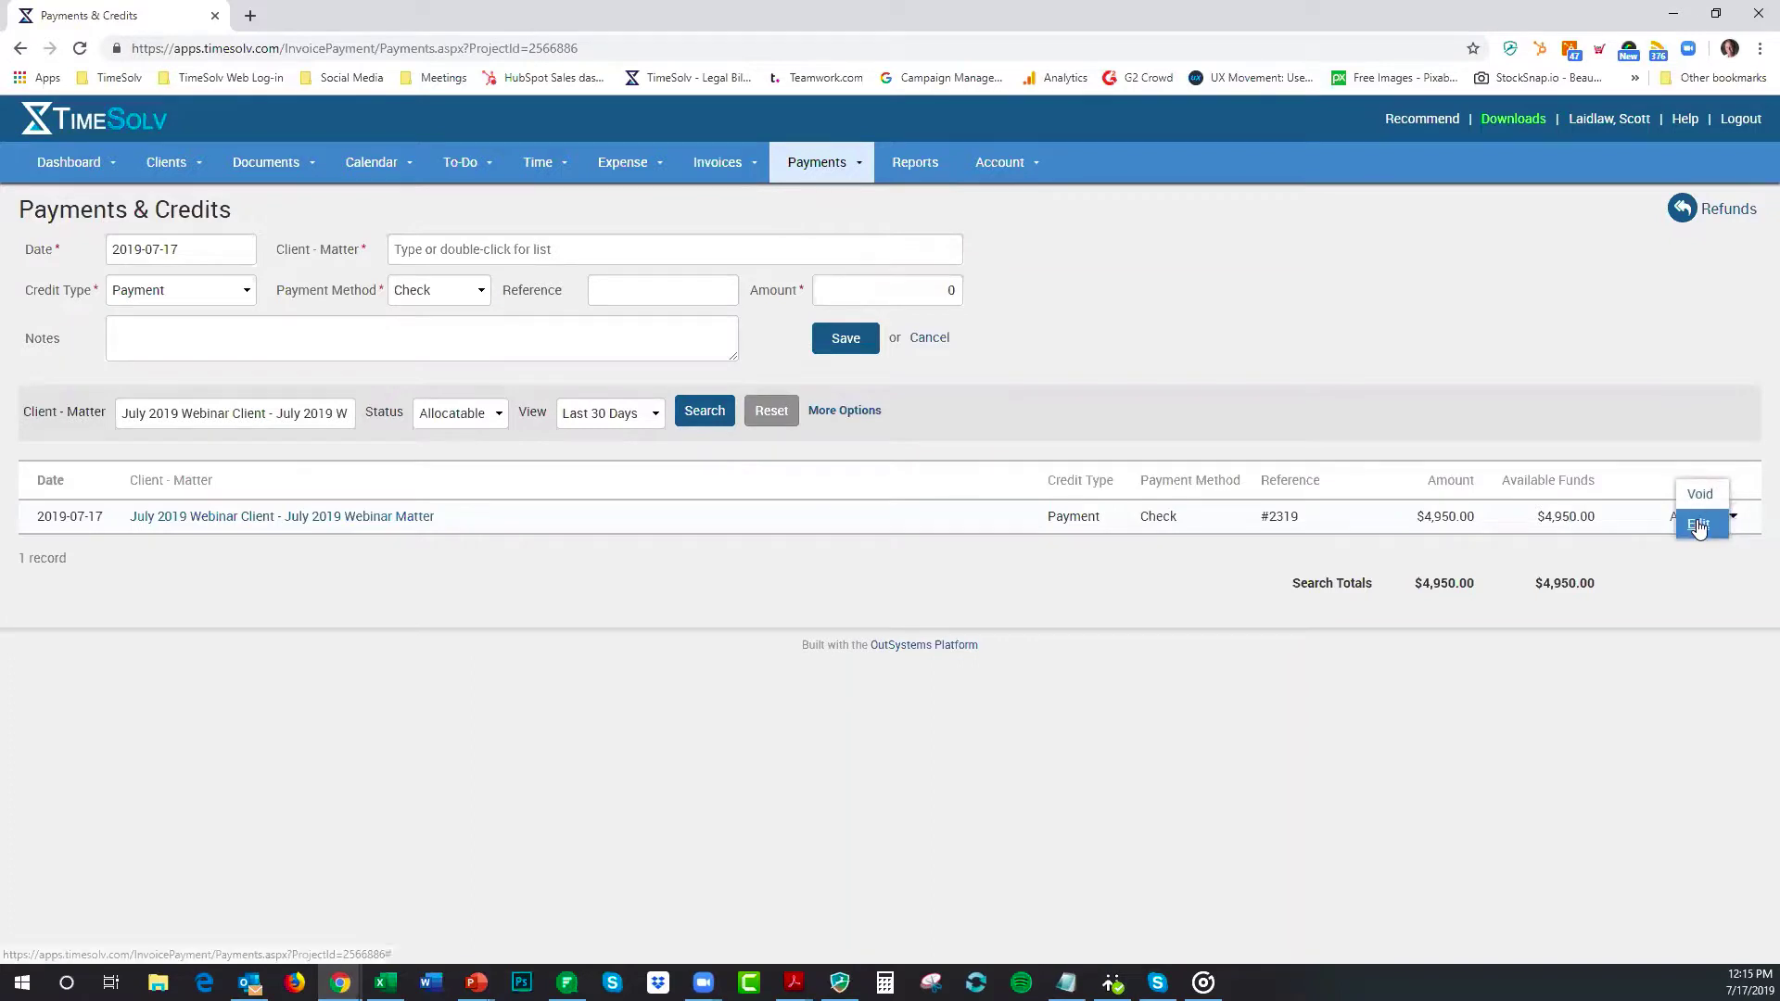
pyautogui.click(1698, 523)
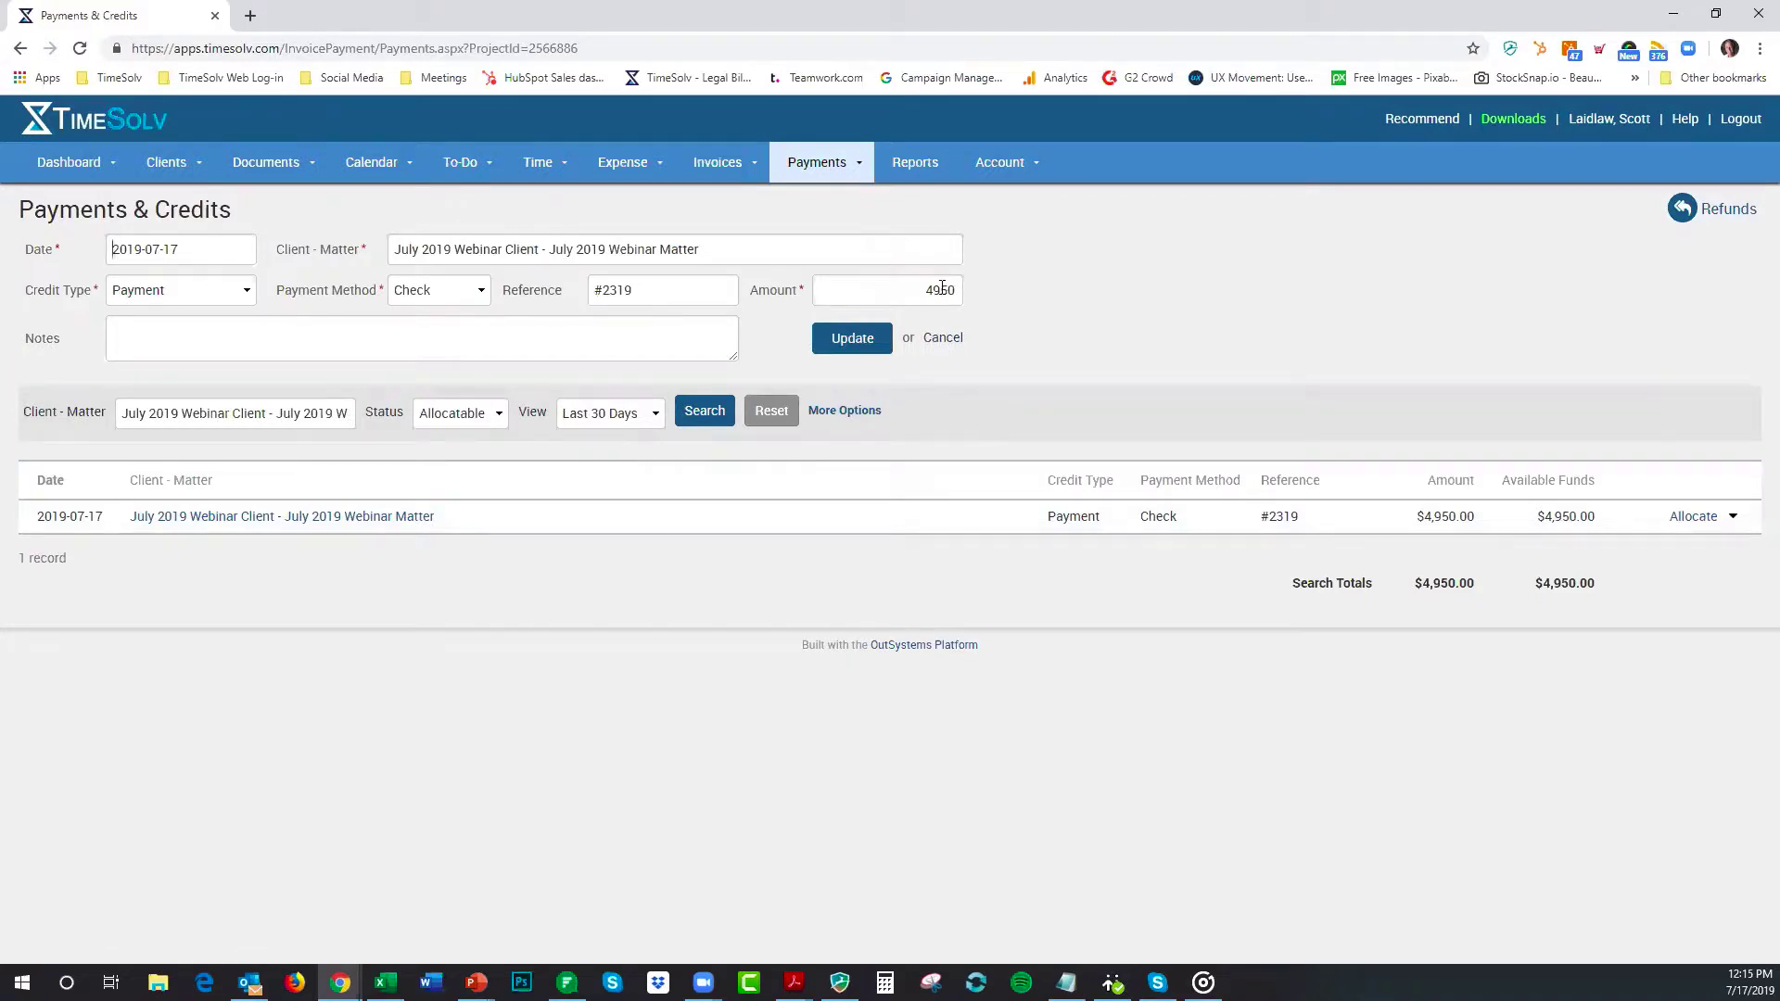
pyautogui.click(424, 293)
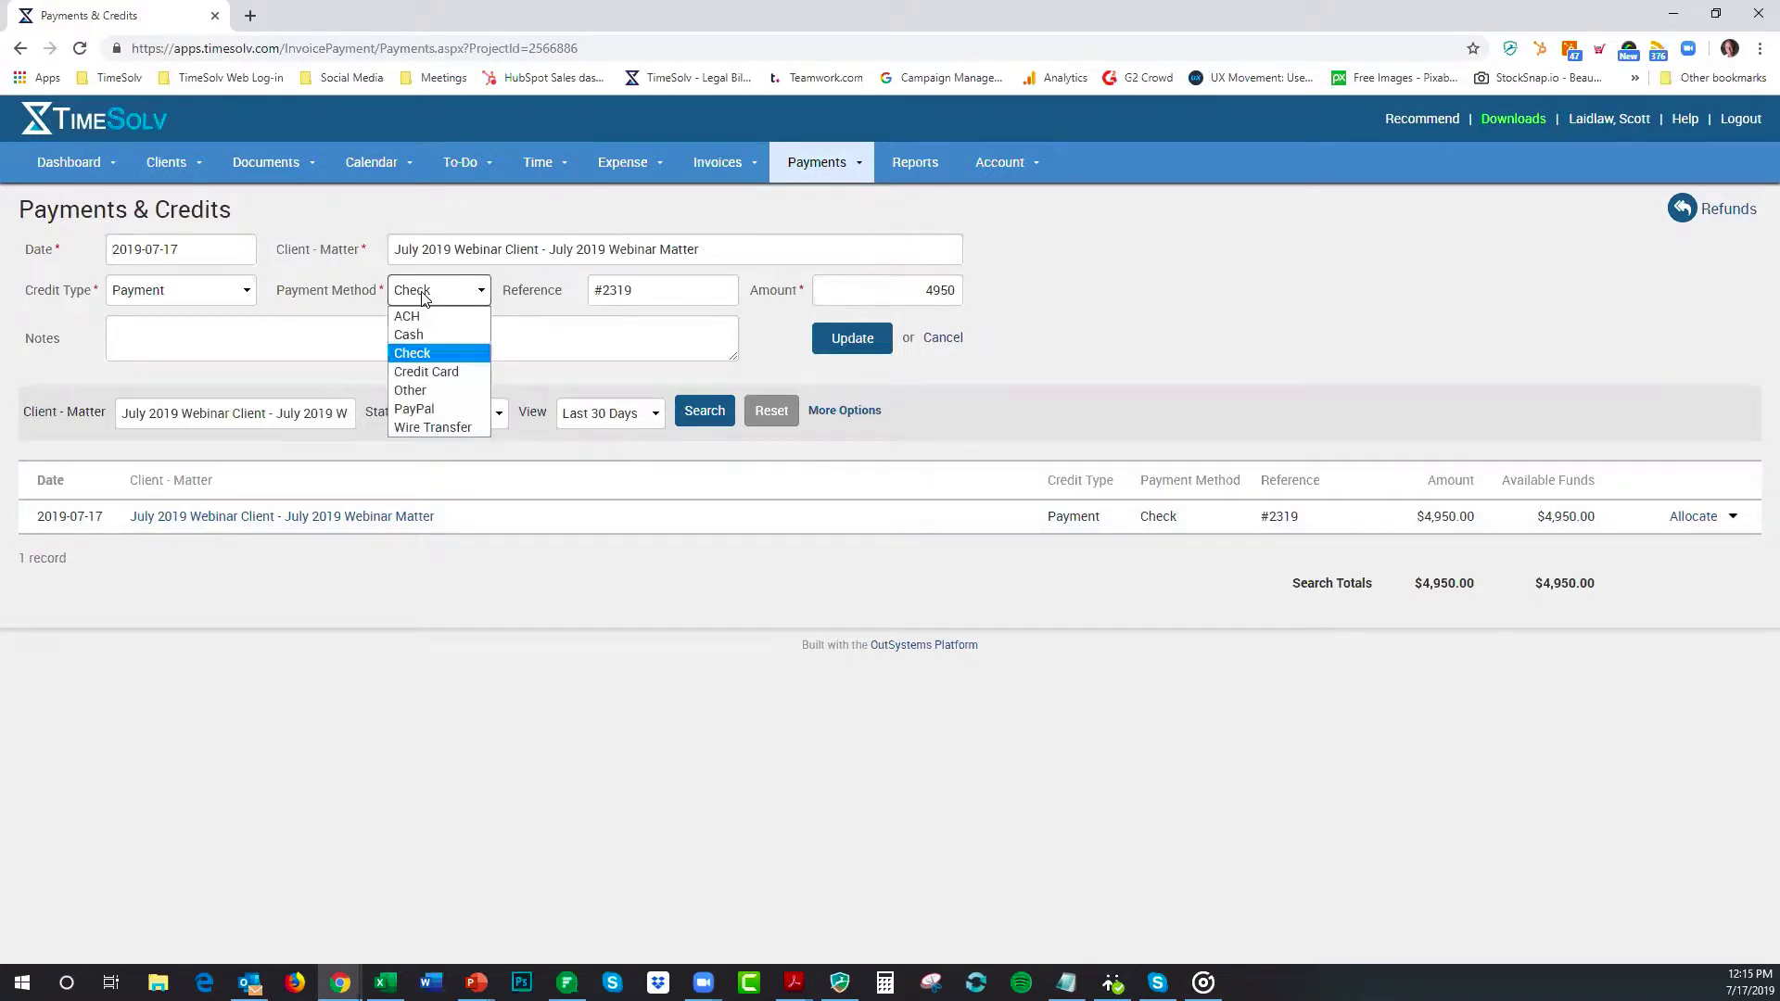
pyautogui.click(424, 293)
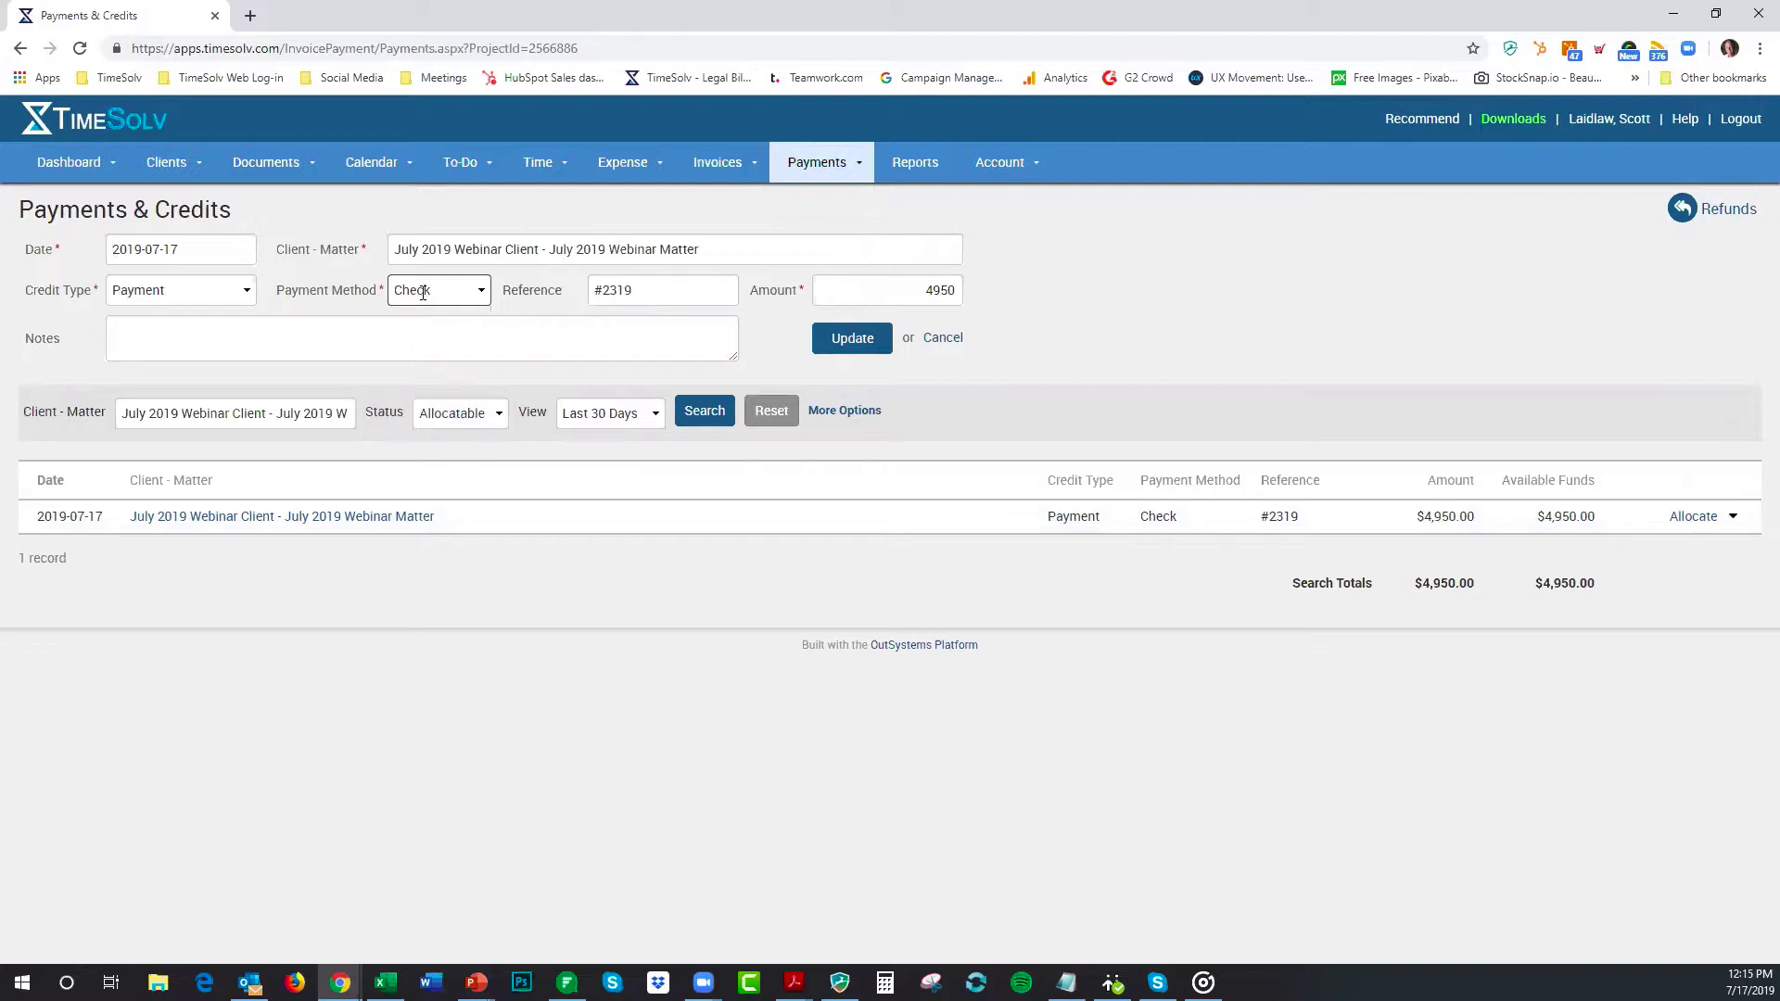
pyautogui.click(947, 339)
pyautogui.click(1733, 517)
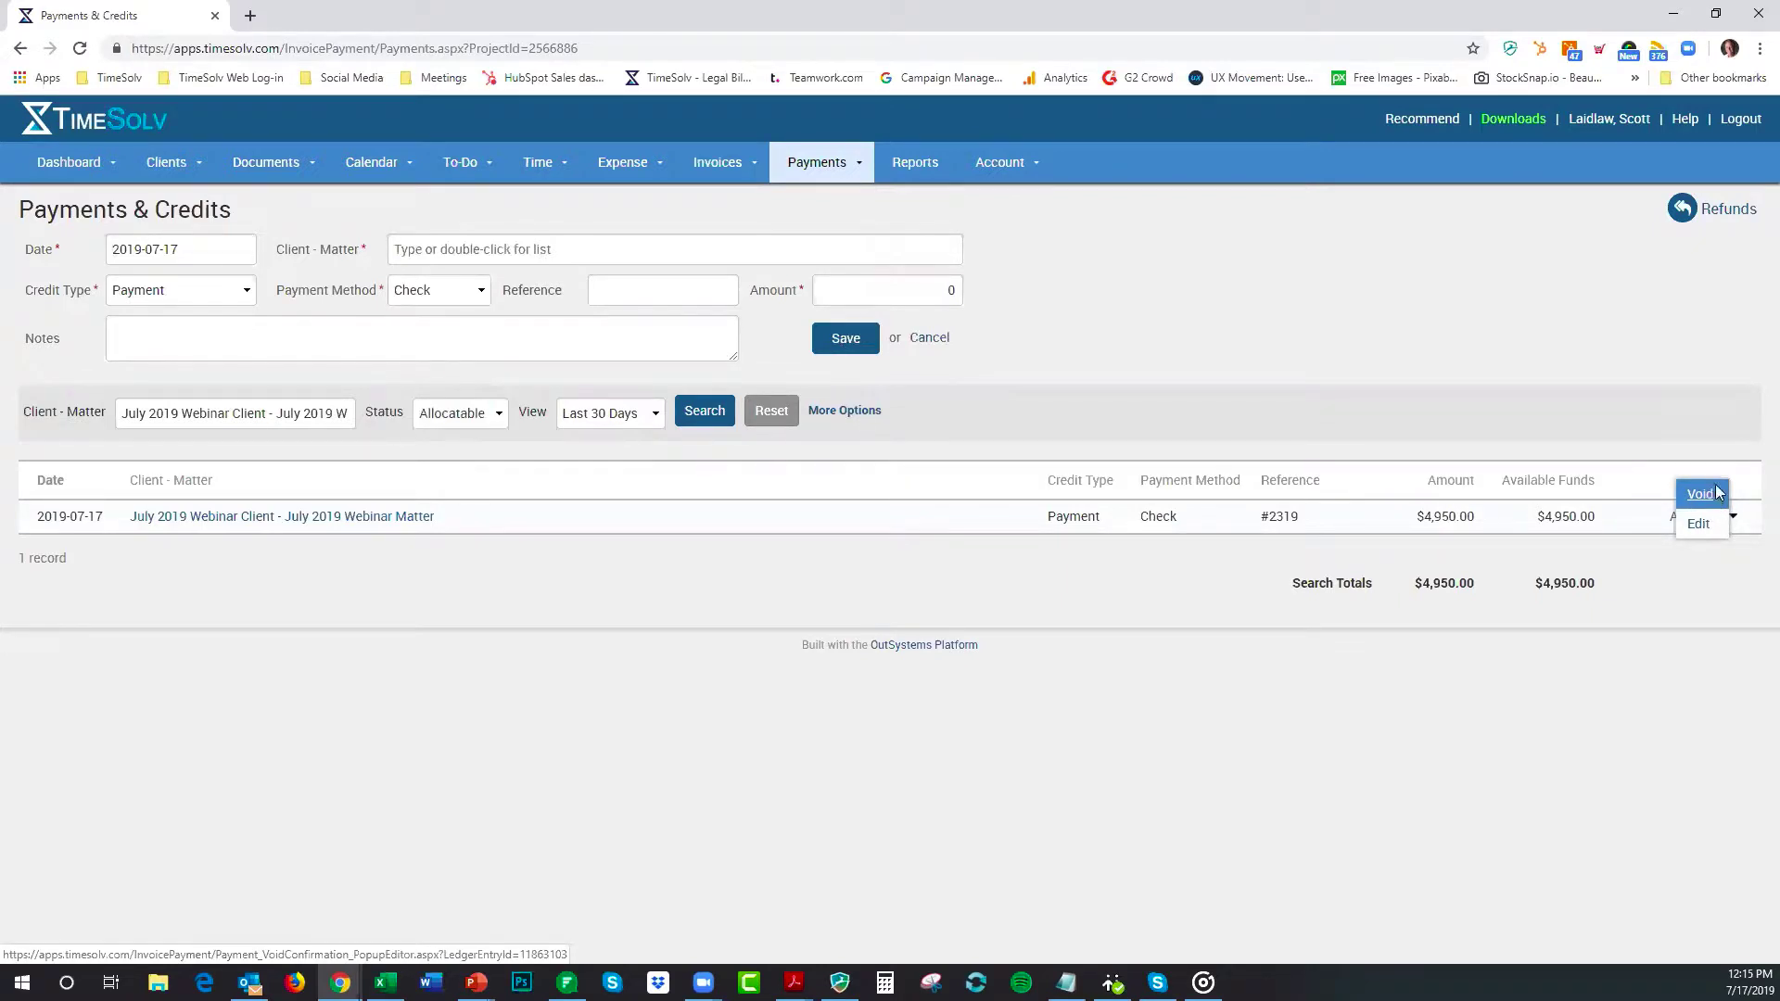
pyautogui.click(1696, 417)
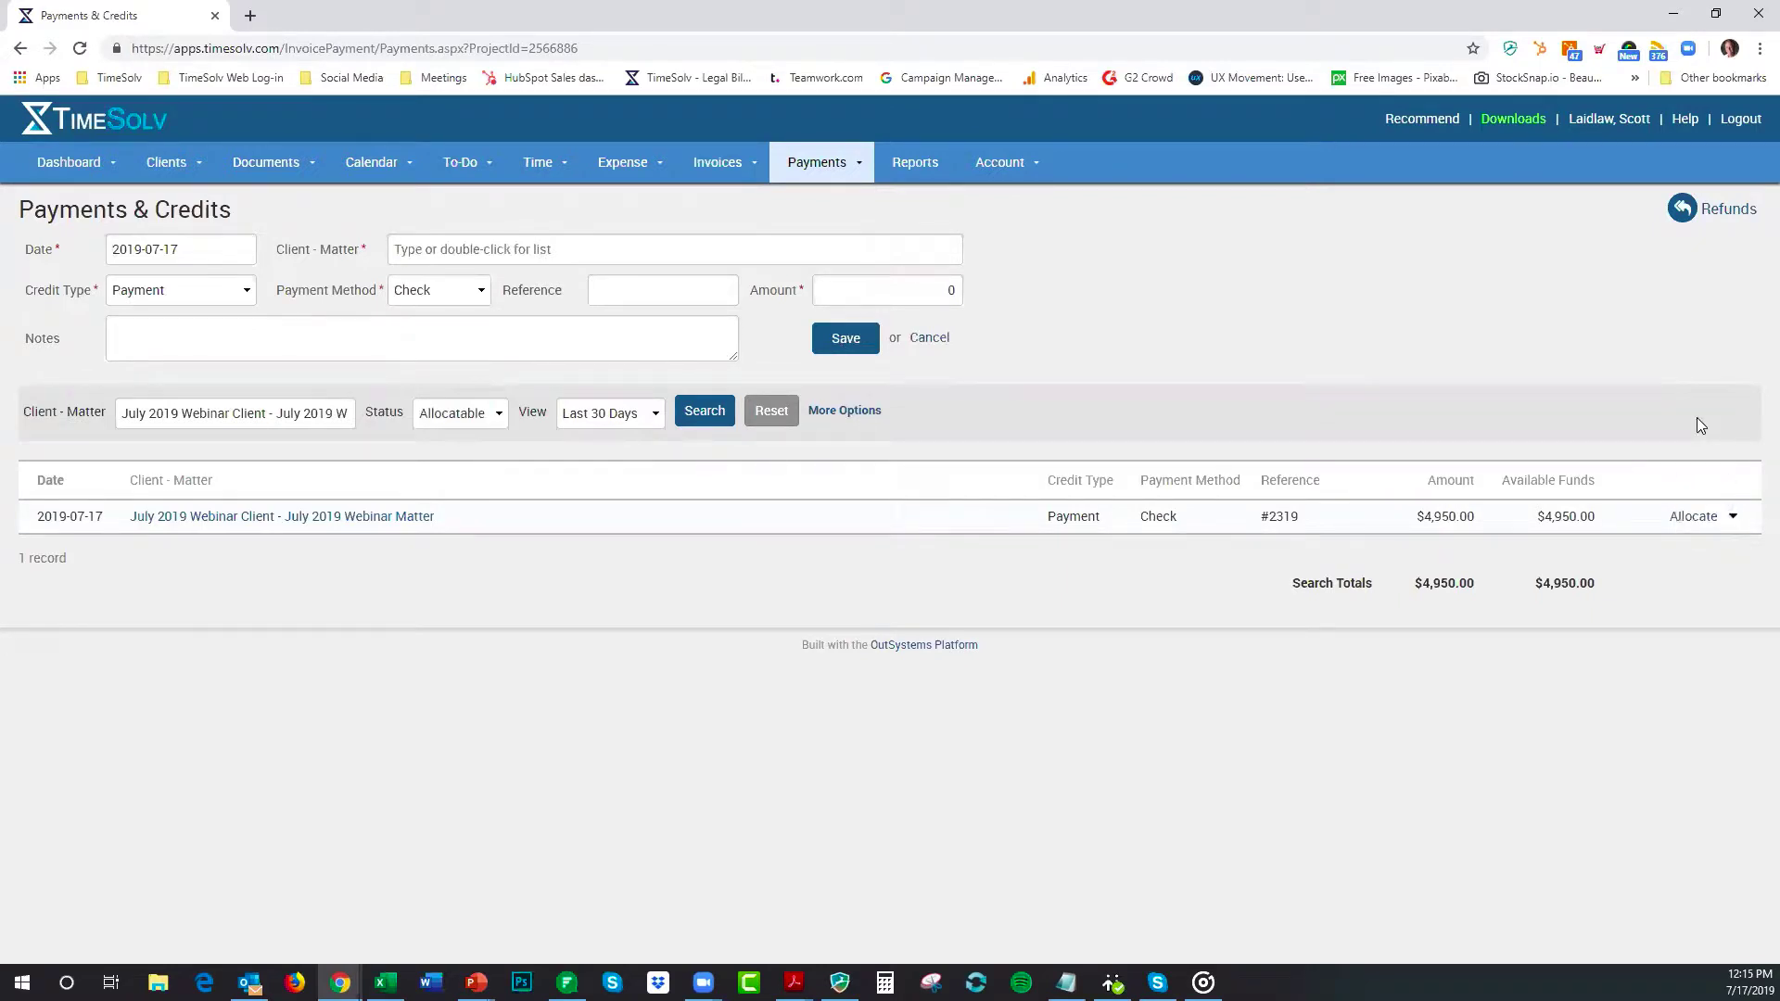
# Step: Open the credit allocation for payment #2319 and exclude the client's other matters
pyautogui.click(1685, 525)
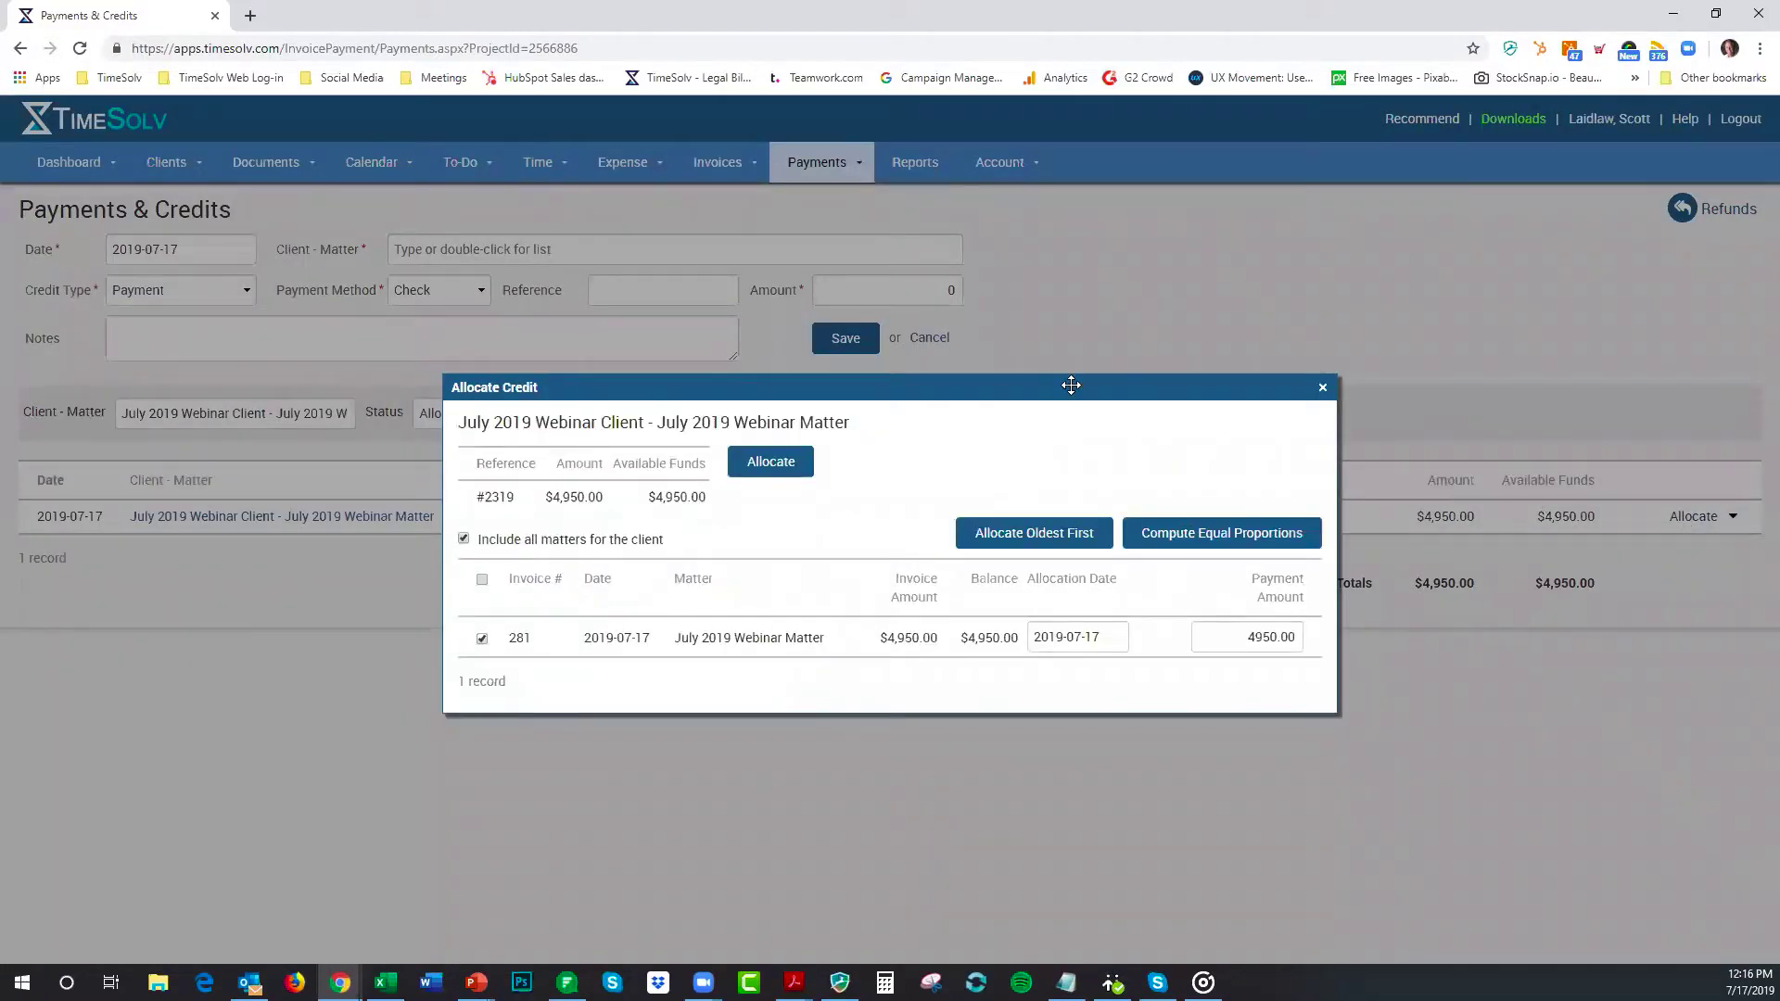
pyautogui.moveTo(1069, 386); pyautogui.dragTo(1066, 312)
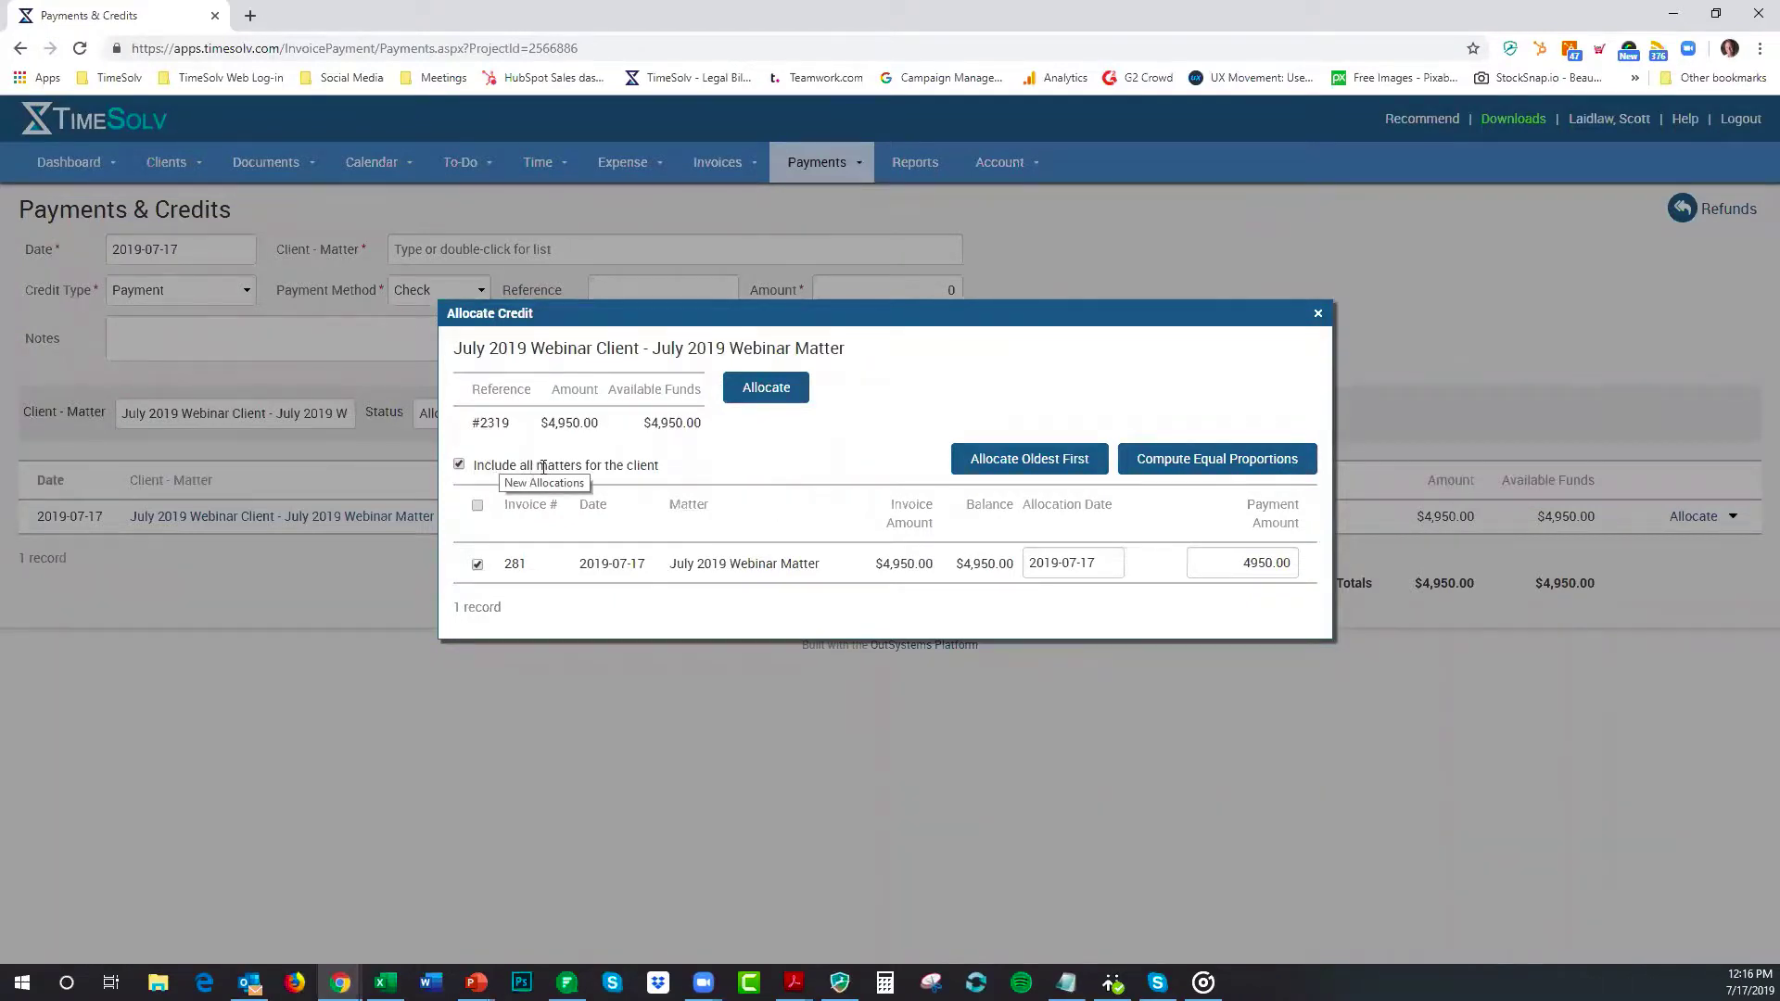
pyautogui.moveTo(537, 466); pyautogui.dragTo(647, 465)
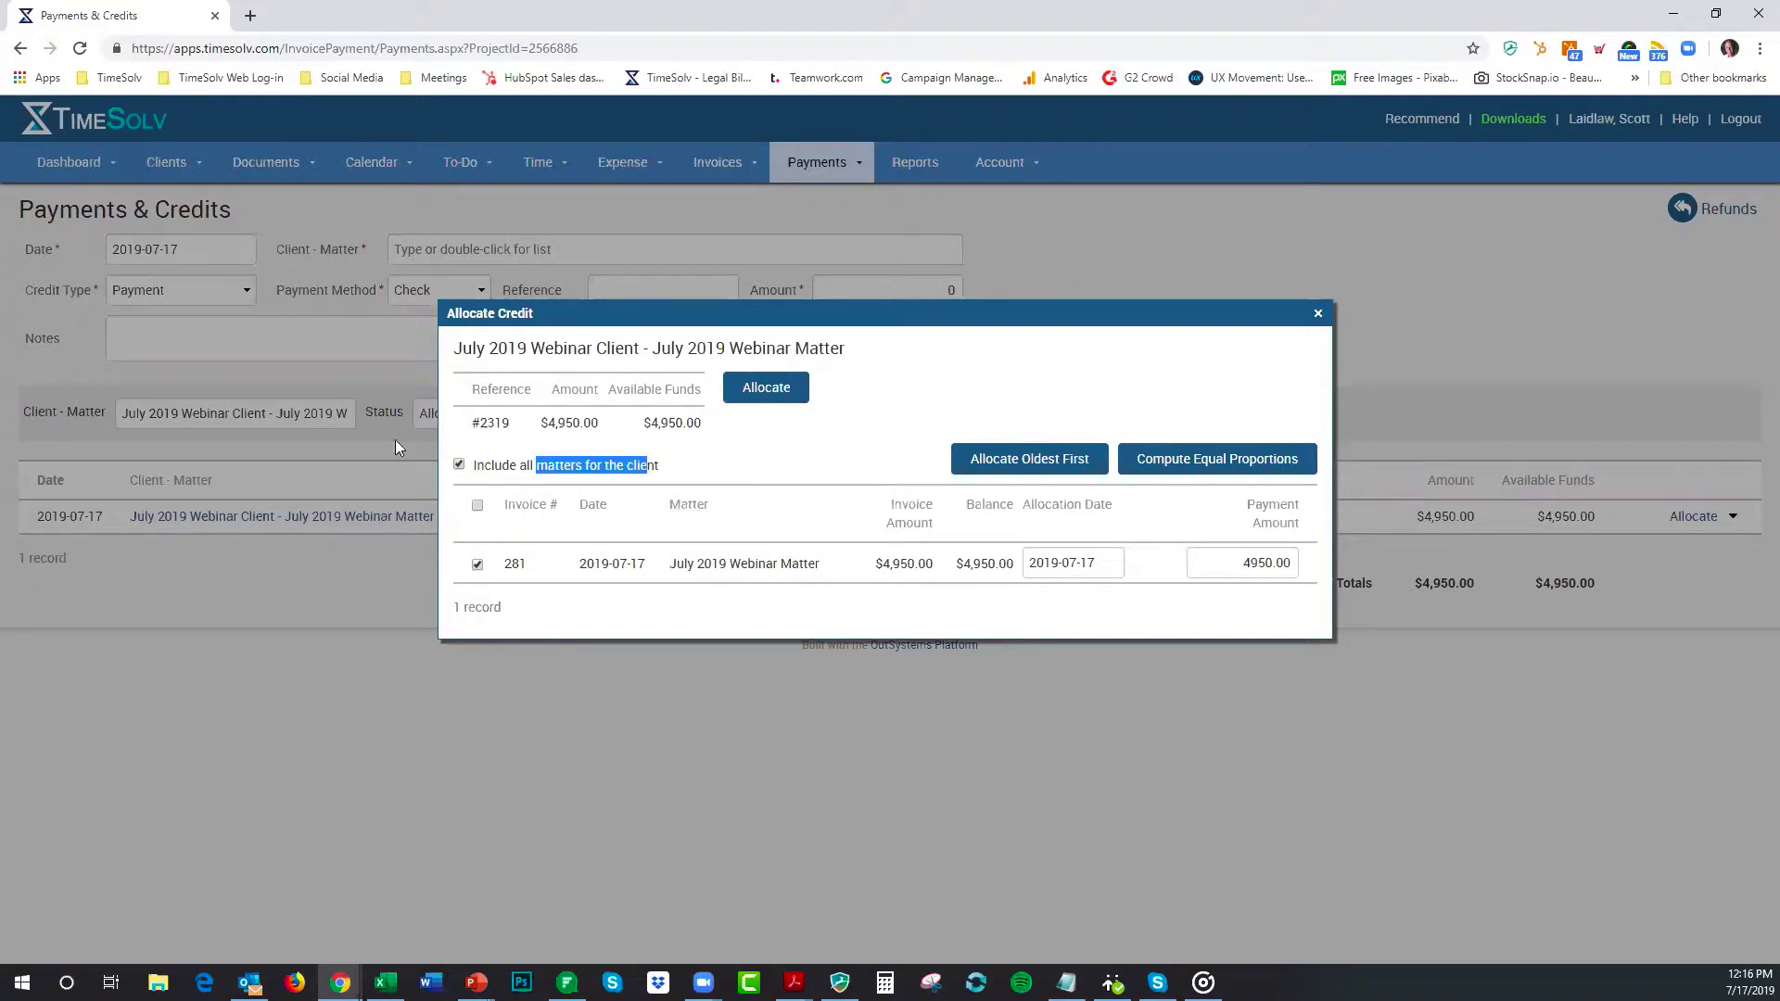
pyautogui.click(461, 466)
pyautogui.click(969, 395)
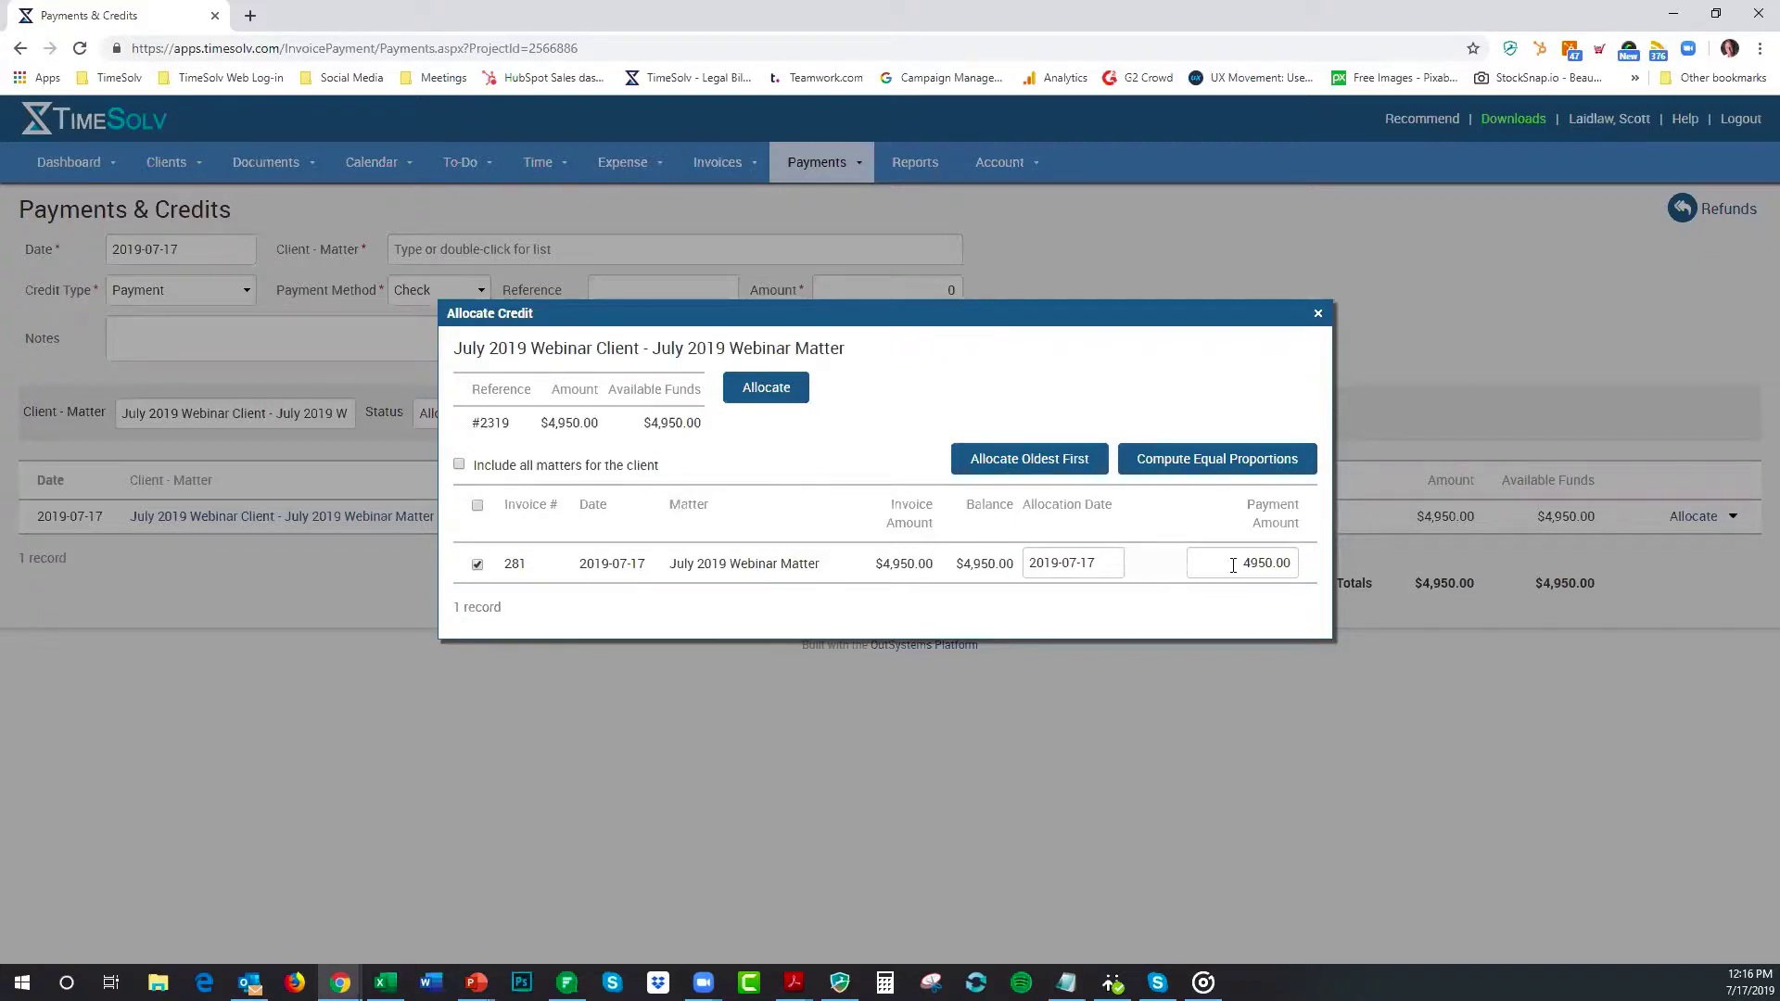
# Step: Clear the payment amount for invoice 281 and try to allocate the credit without an amount
pyautogui.moveTo(1233, 566); pyautogui.dragTo(1321, 572)
pyautogui.press('BackSpace')
pyautogui.moveTo(549, 421); pyautogui.dragTo(702, 423)
pyautogui.click(774, 474)
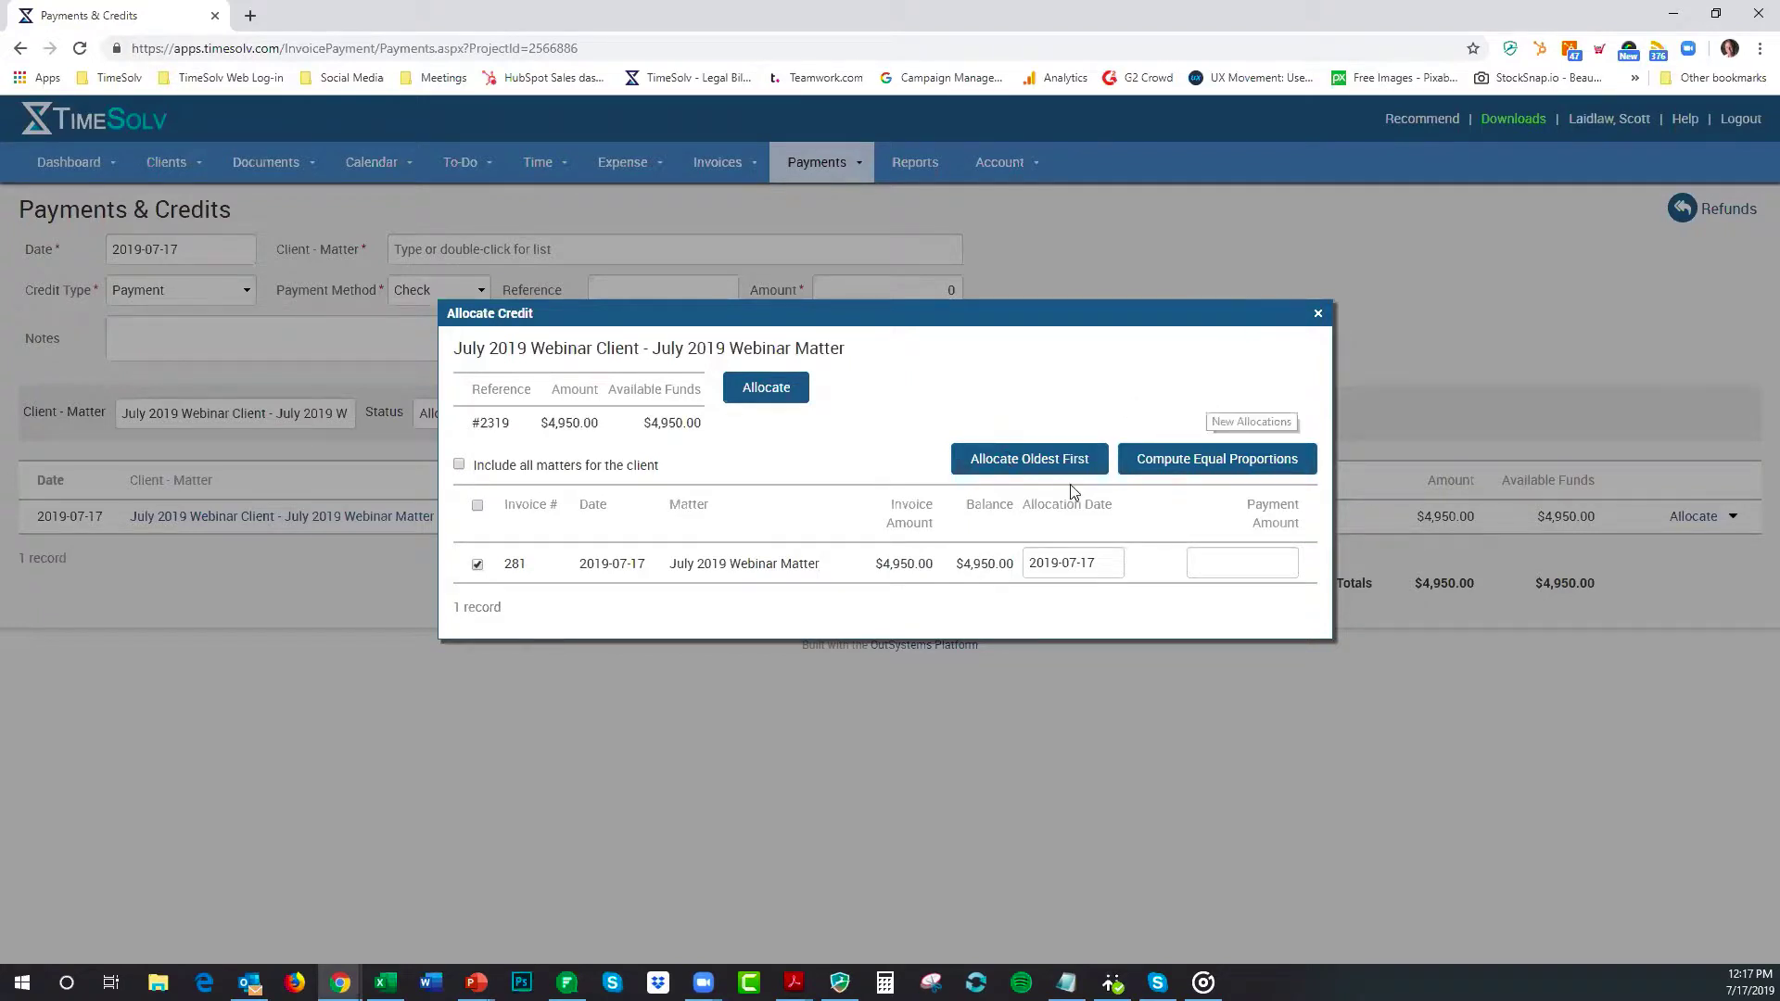
pyautogui.click(765, 393)
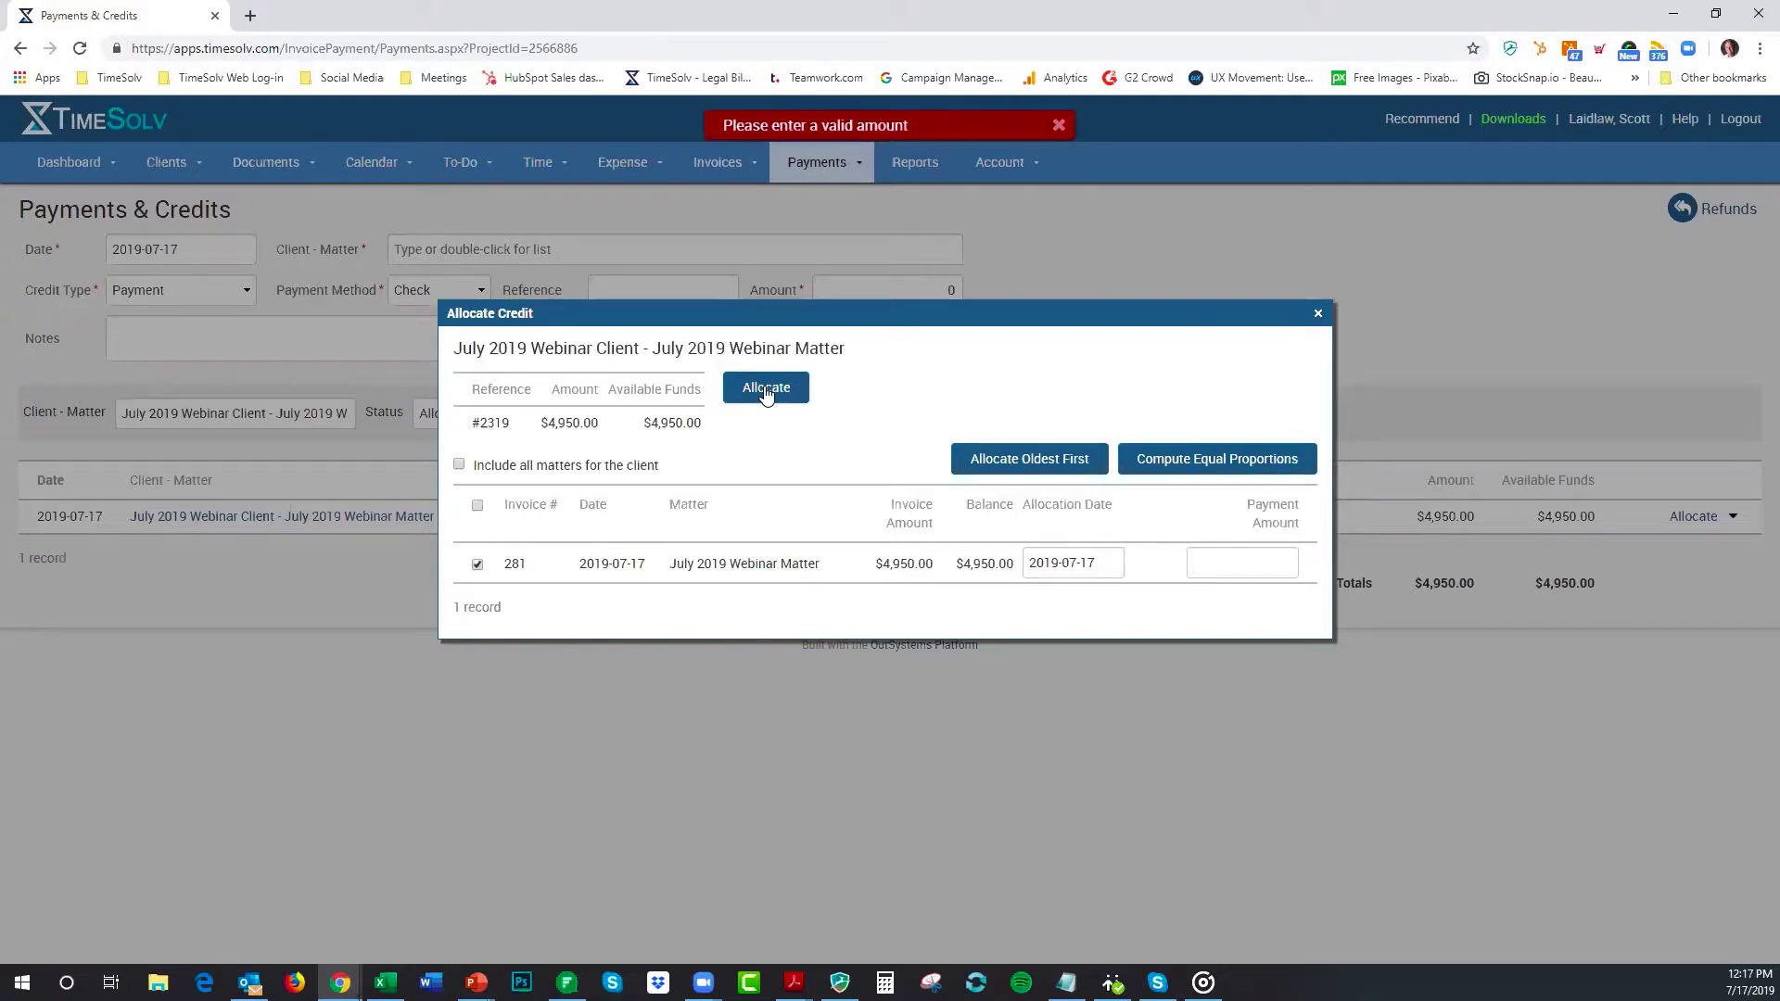
pyautogui.click(1062, 131)
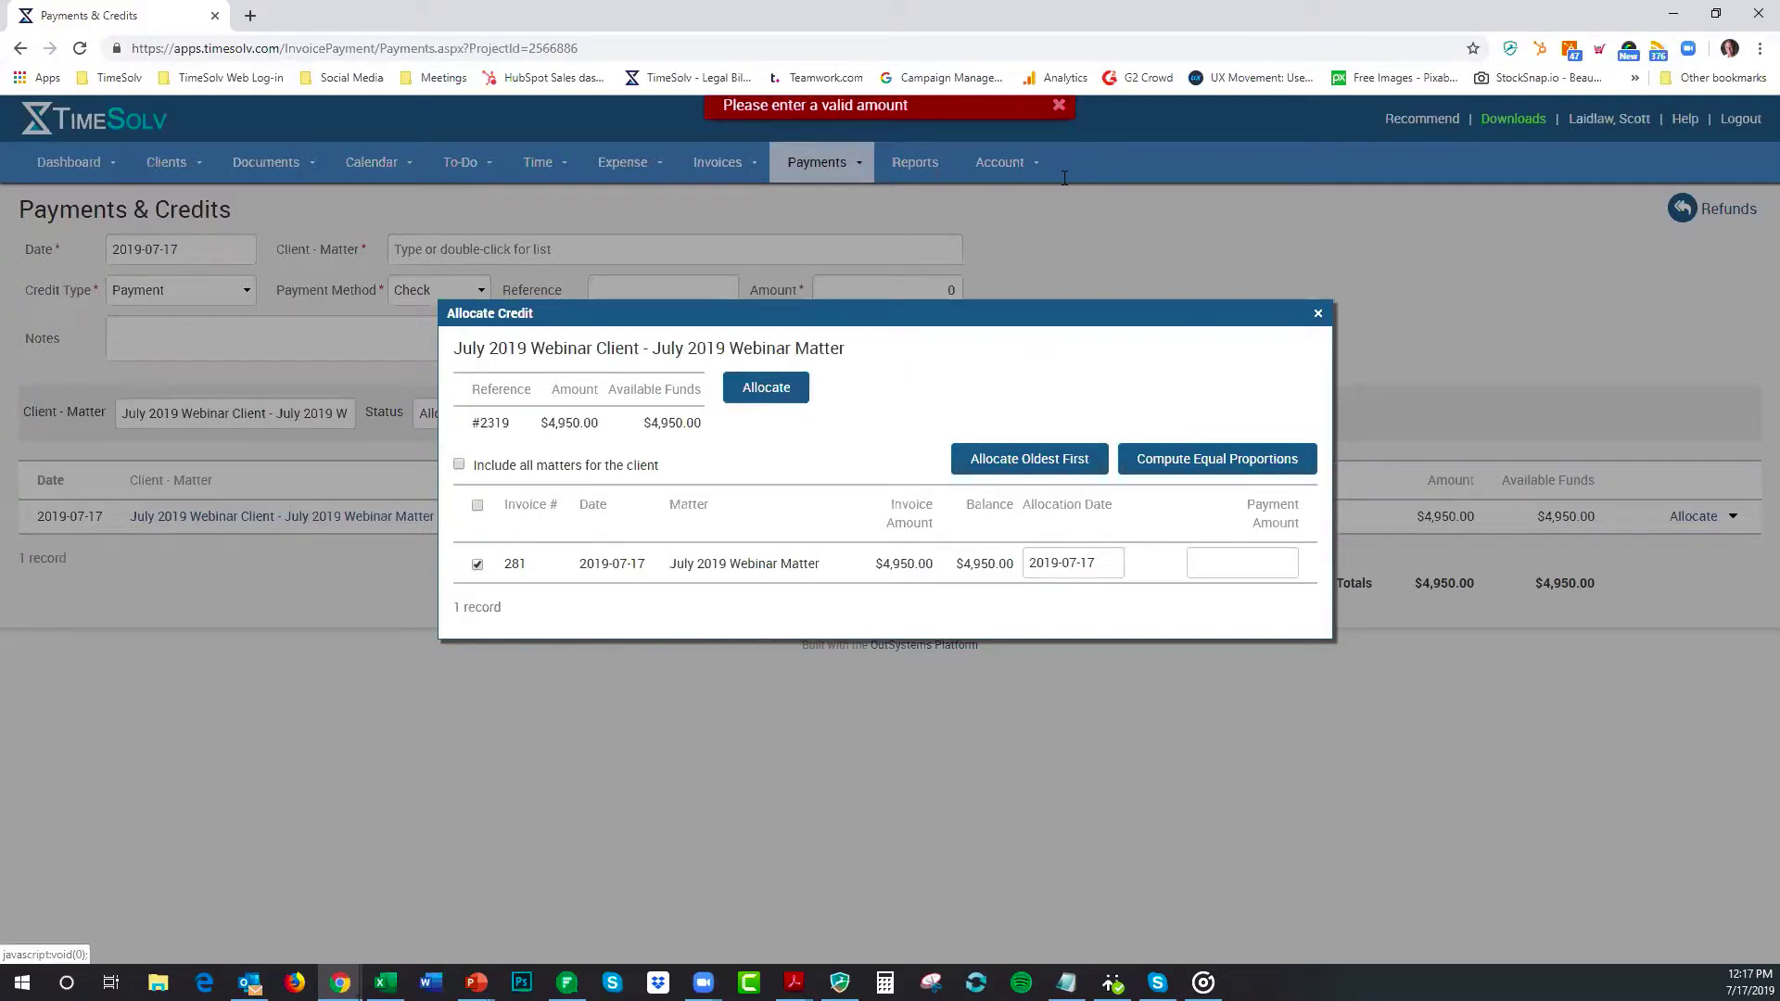
# Step: Allocate 4950 of the payment to invoice 281 and save the allocation
pyautogui.click(1284, 564)
pyautogui.write('4950')
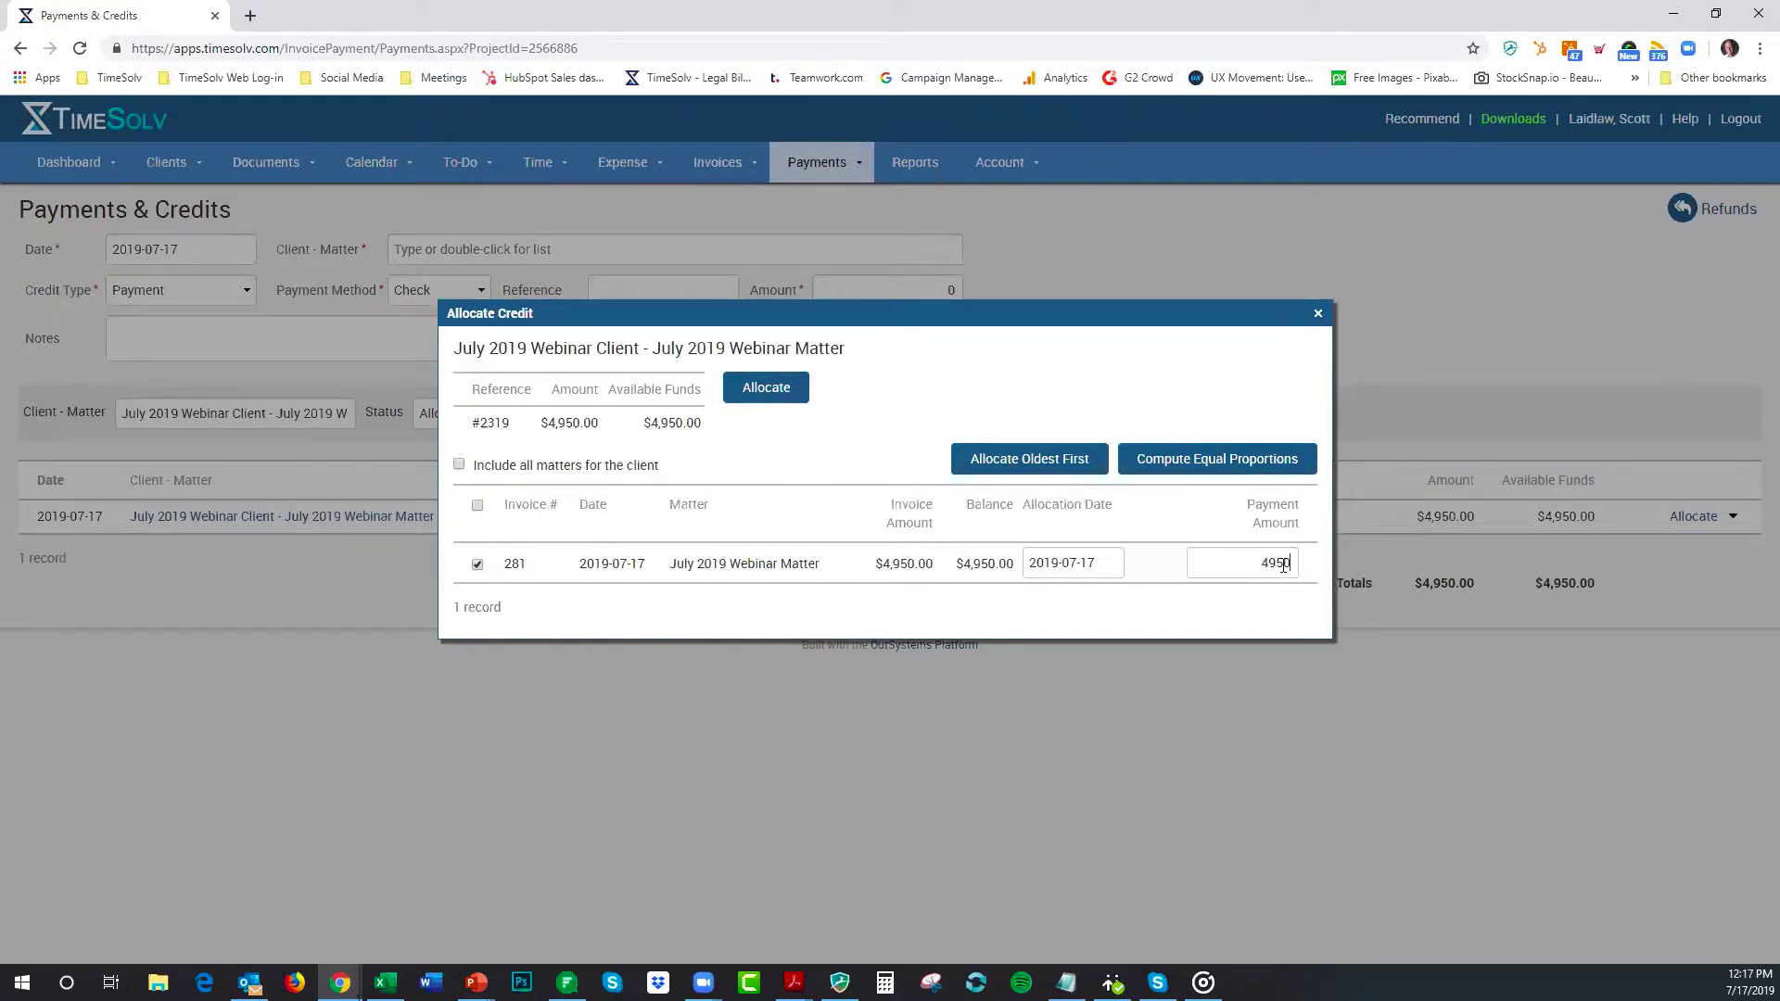
pyautogui.click(760, 389)
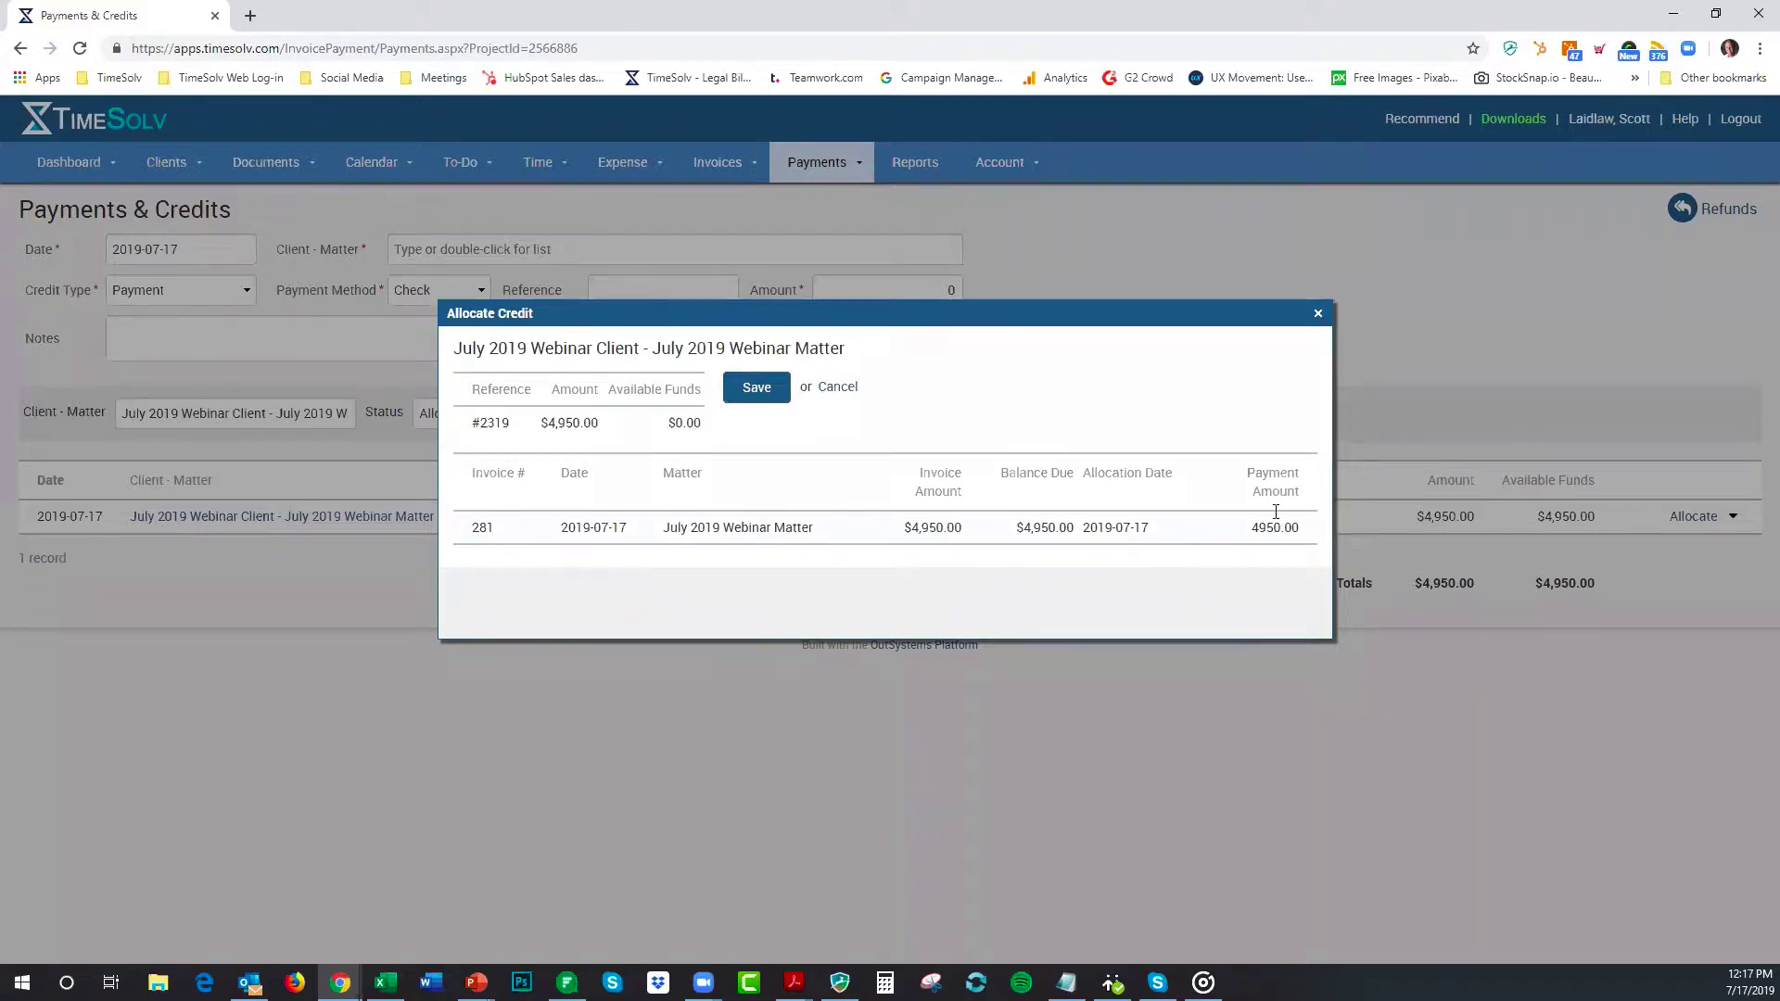
pyautogui.click(758, 394)
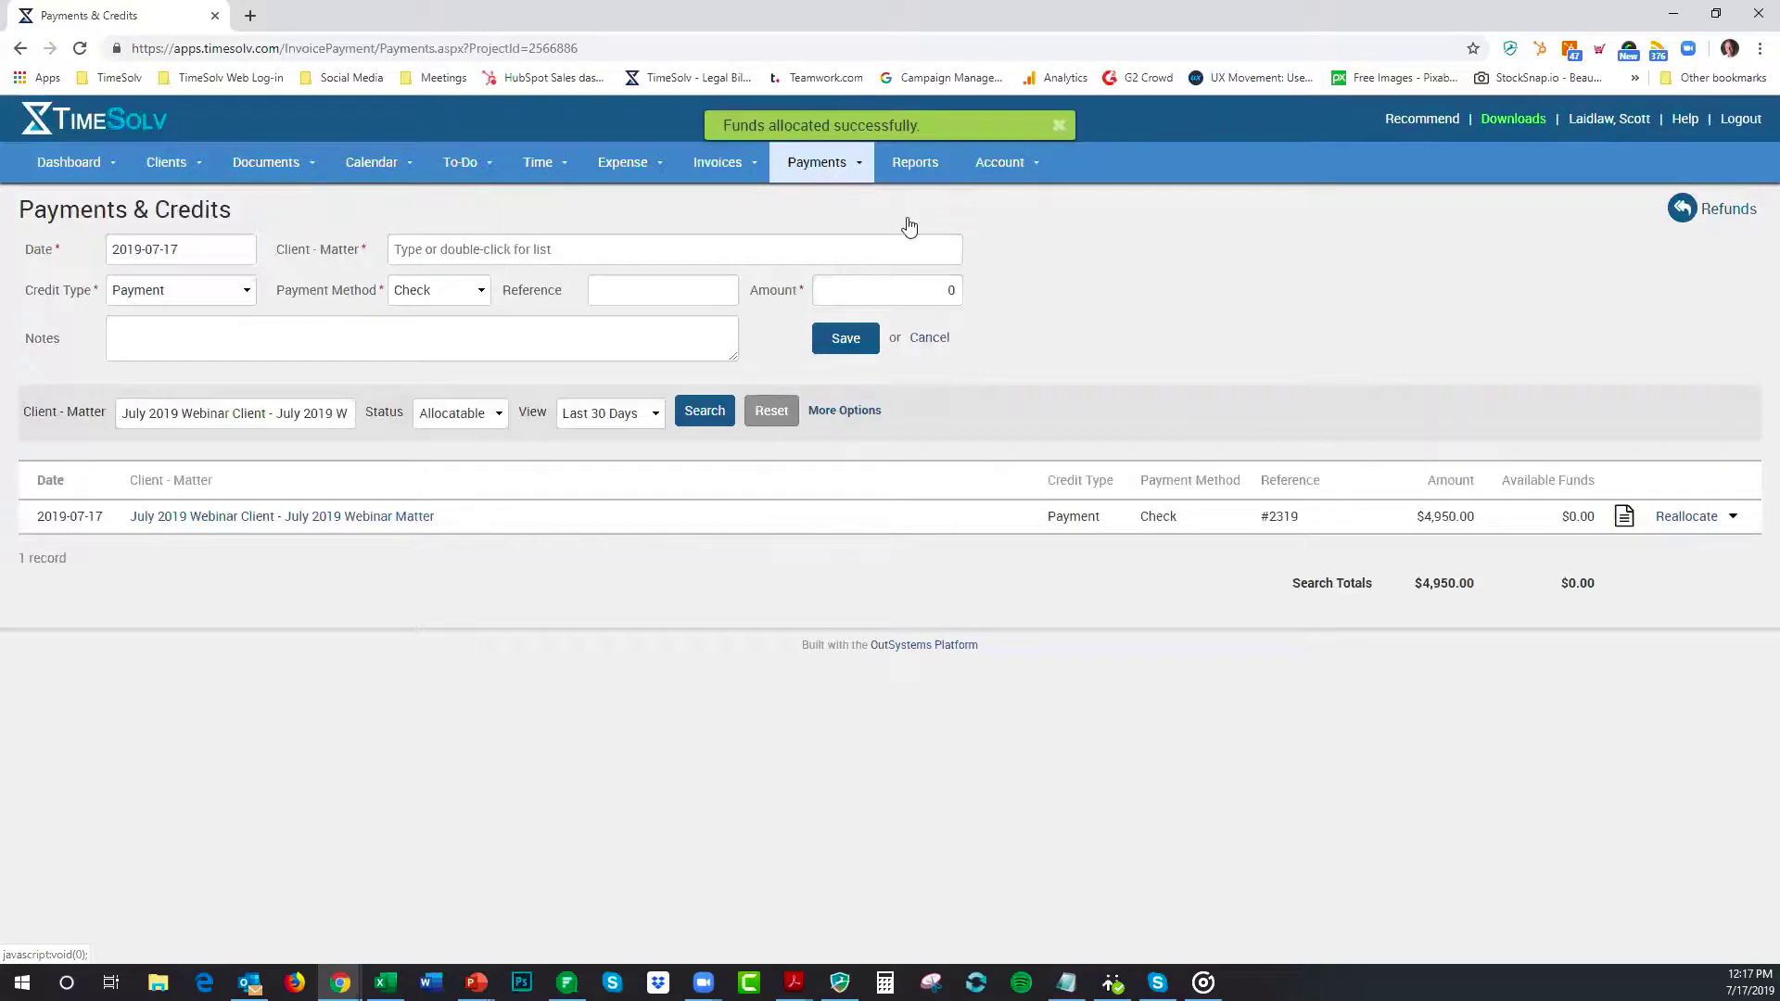
# Step: List the July 2019 Webinar Matter's payments with Allocated status
pyautogui.click(477, 422)
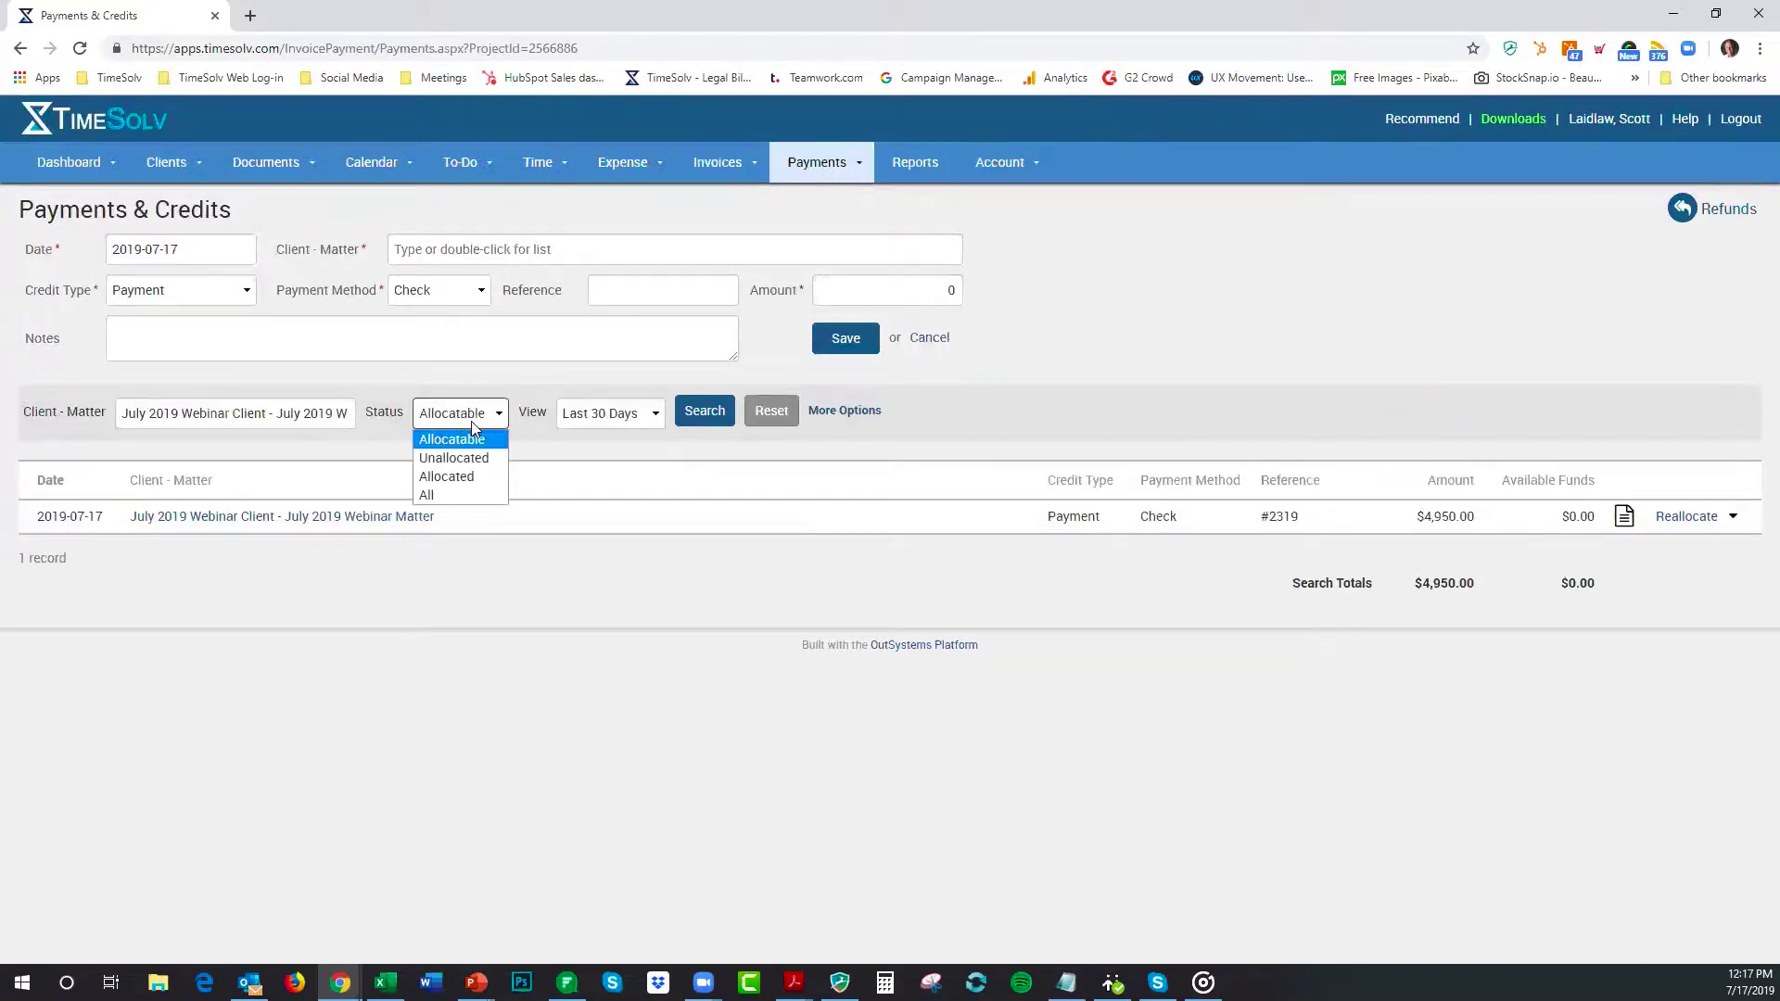
pyautogui.click(455, 476)
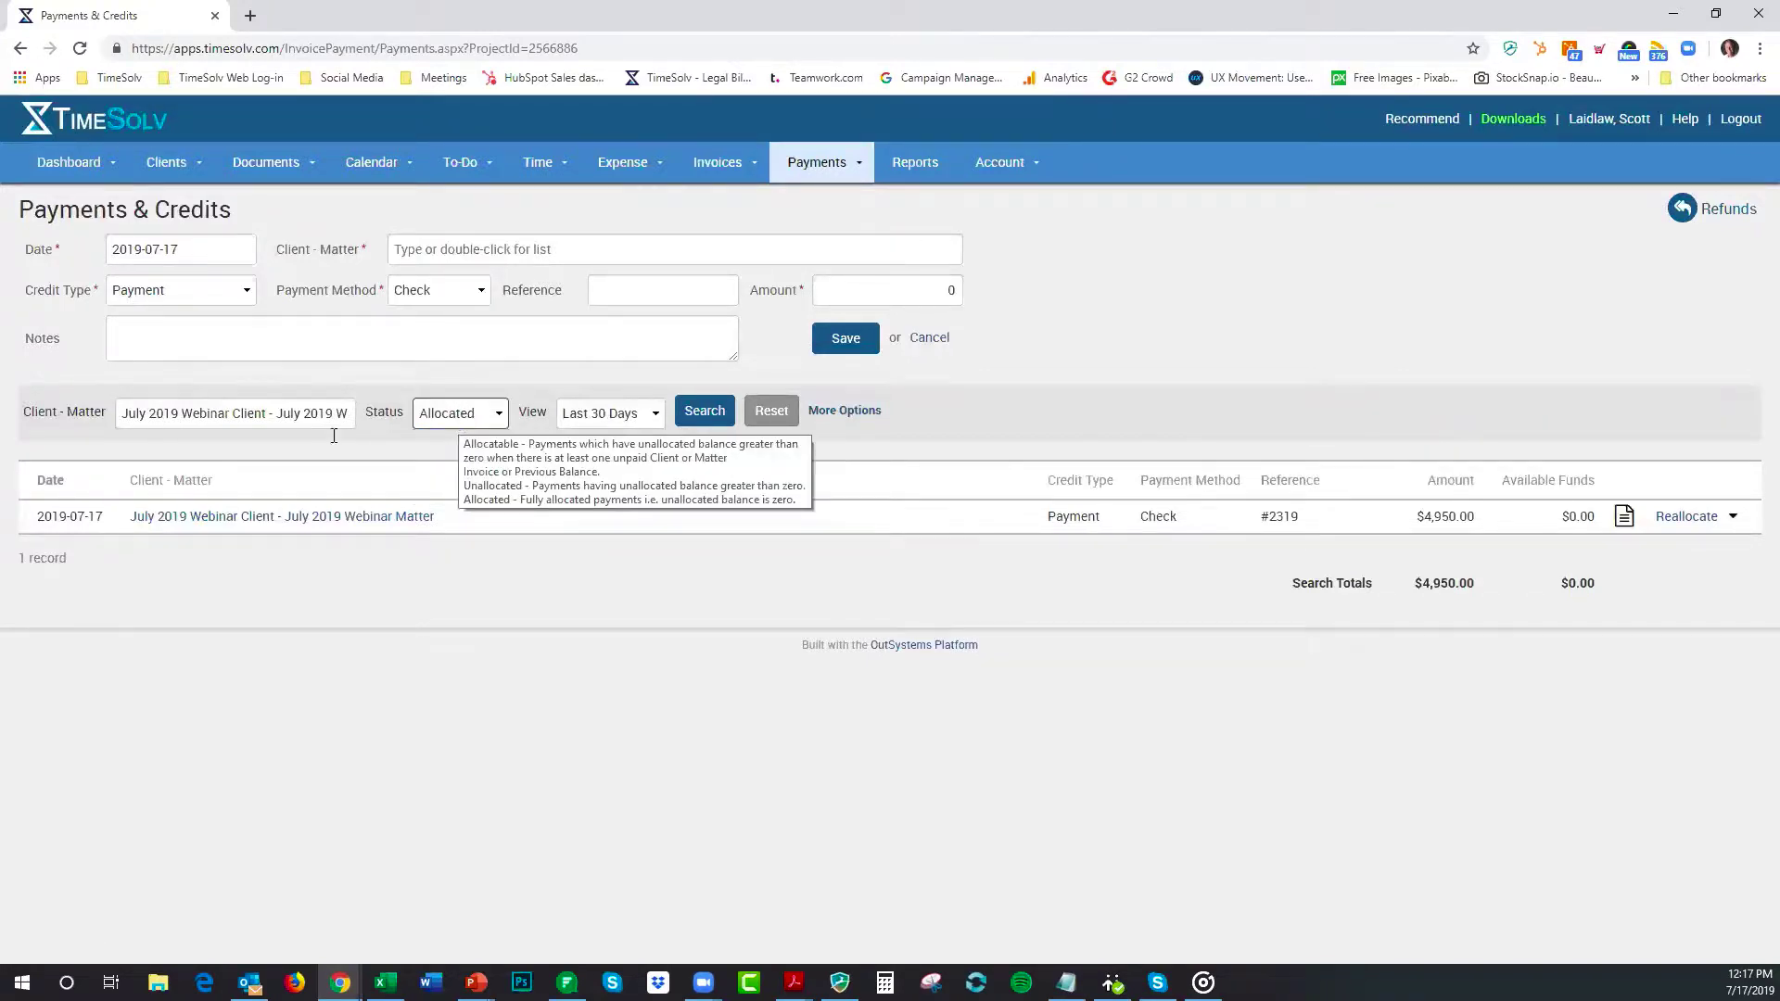
pyautogui.click(676, 409)
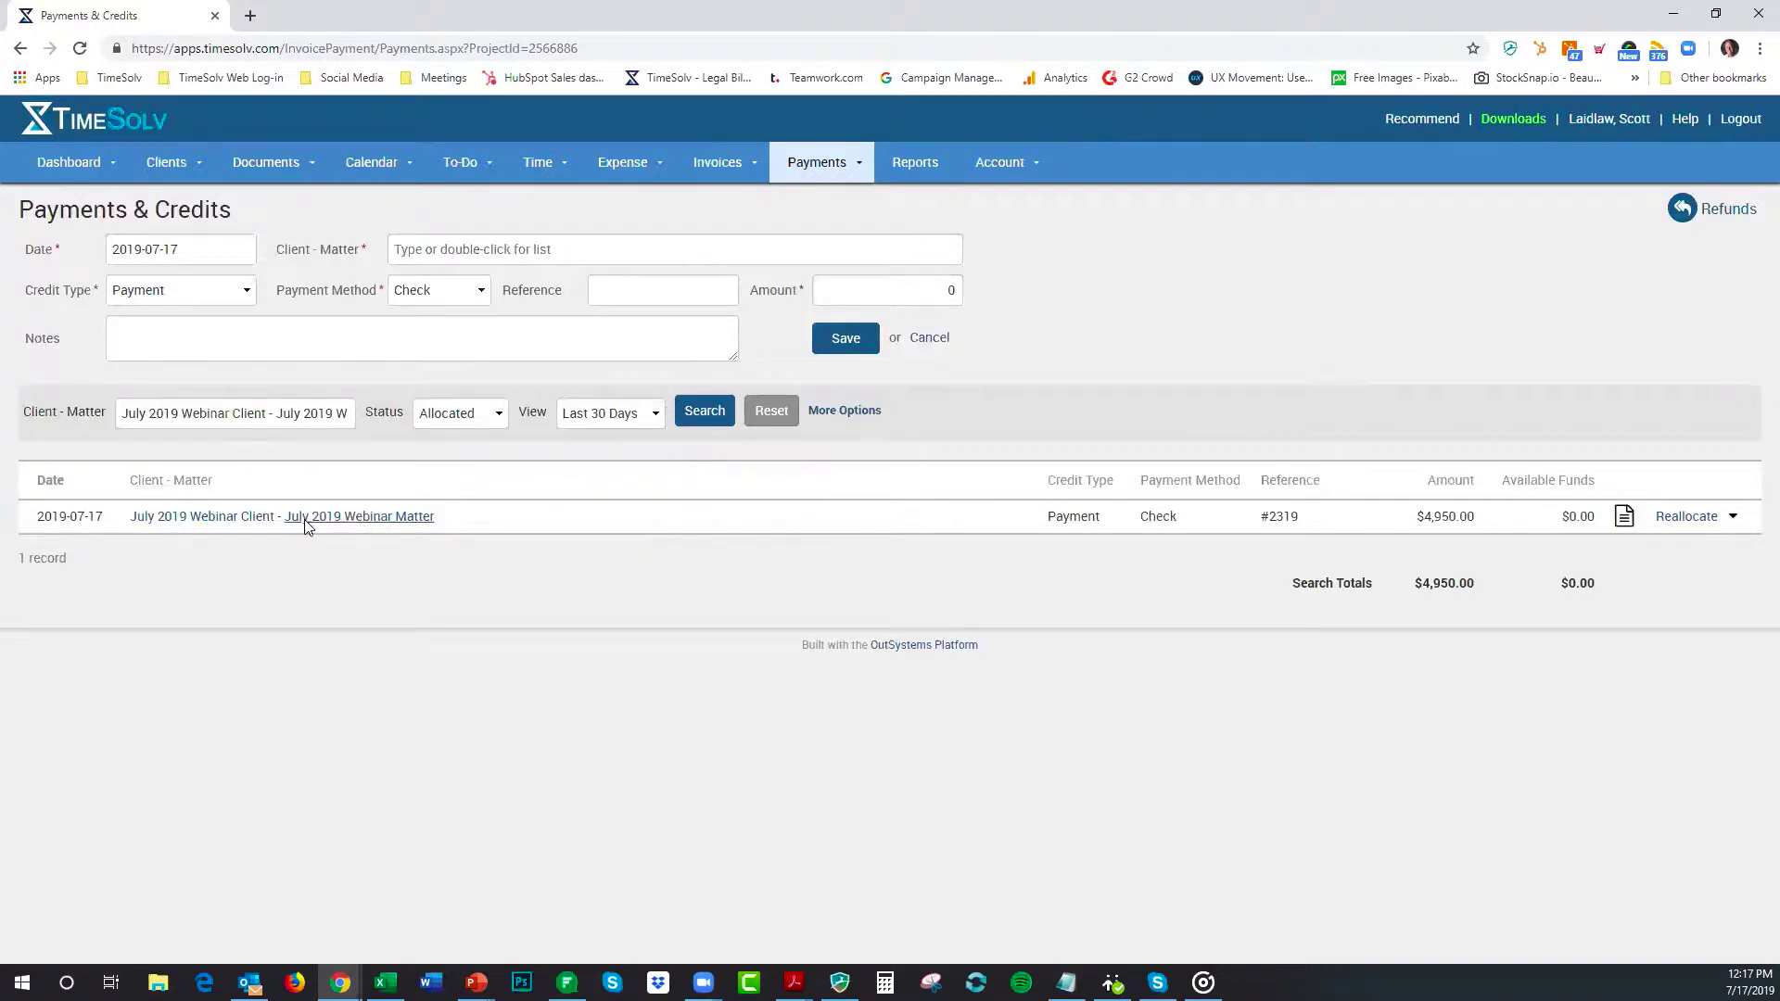
# Step: Set the payment status filter to All and review the previous allocations of payment #2319
pyautogui.click(476, 414)
pyautogui.click(465, 498)
pyautogui.click(1684, 518)
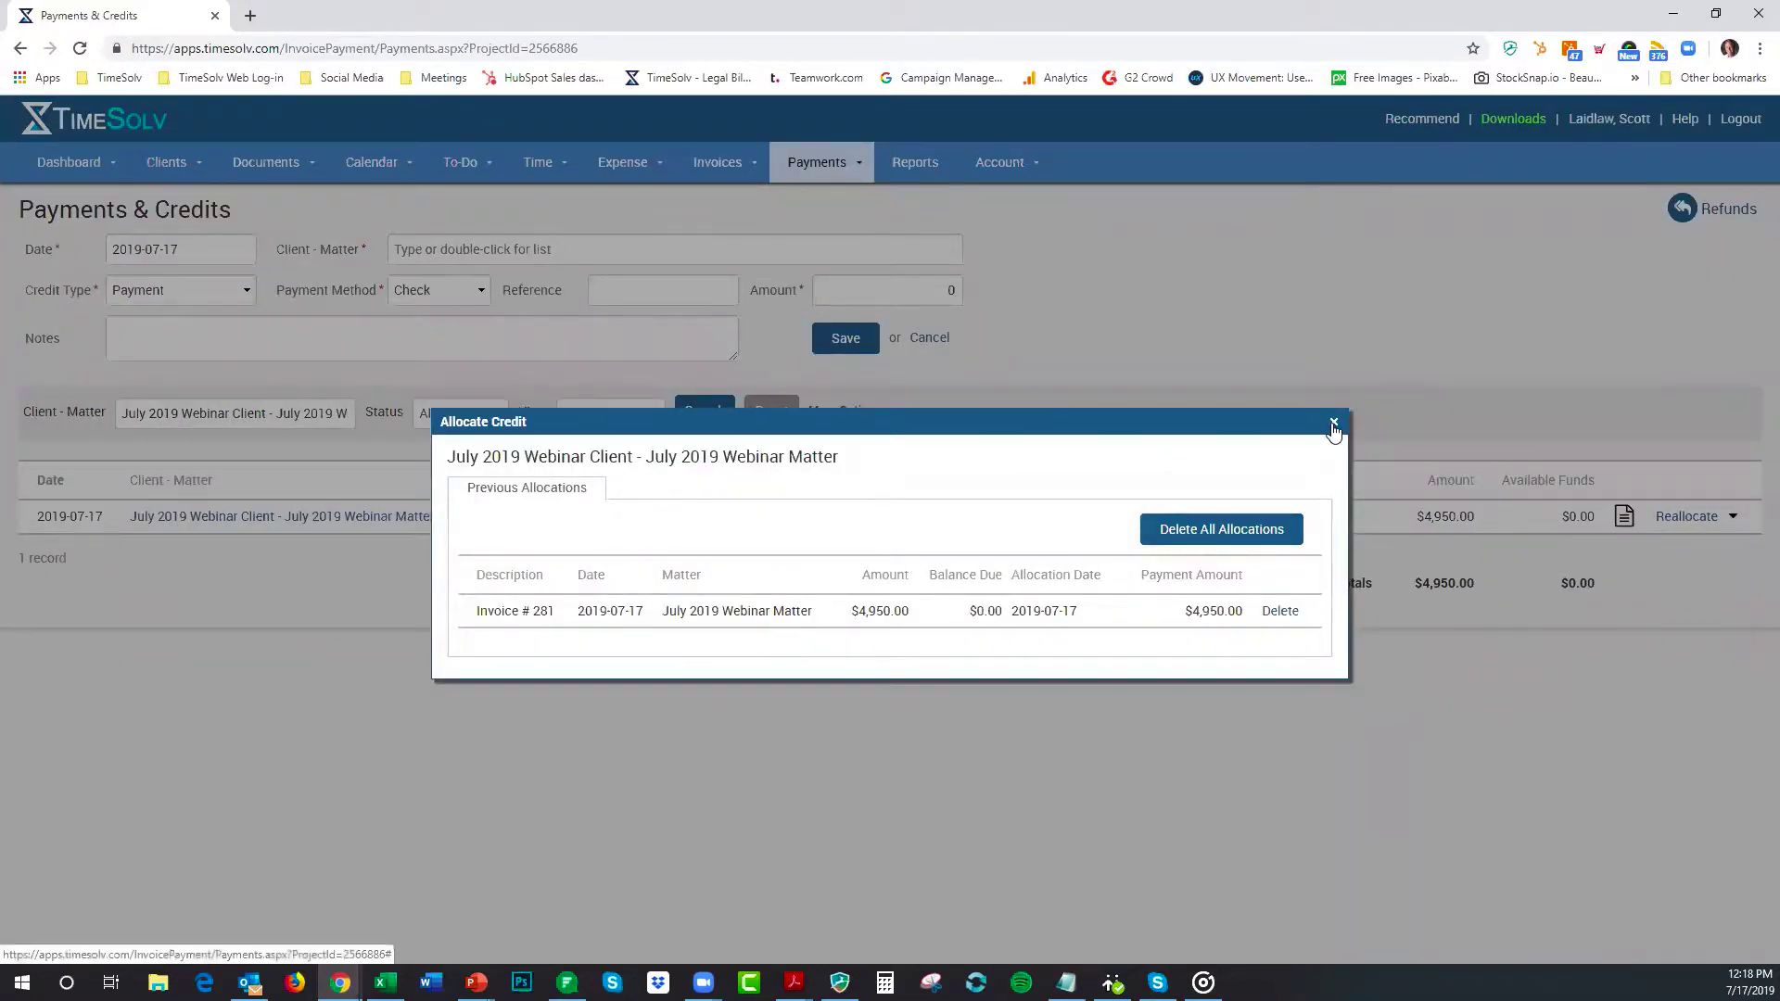
pyautogui.click(1333, 422)
# Step: From the sent invoices, enter a payment of 2000 for the Best Buy - Test invoice 272 and save it
pyautogui.moveTo(731, 200)
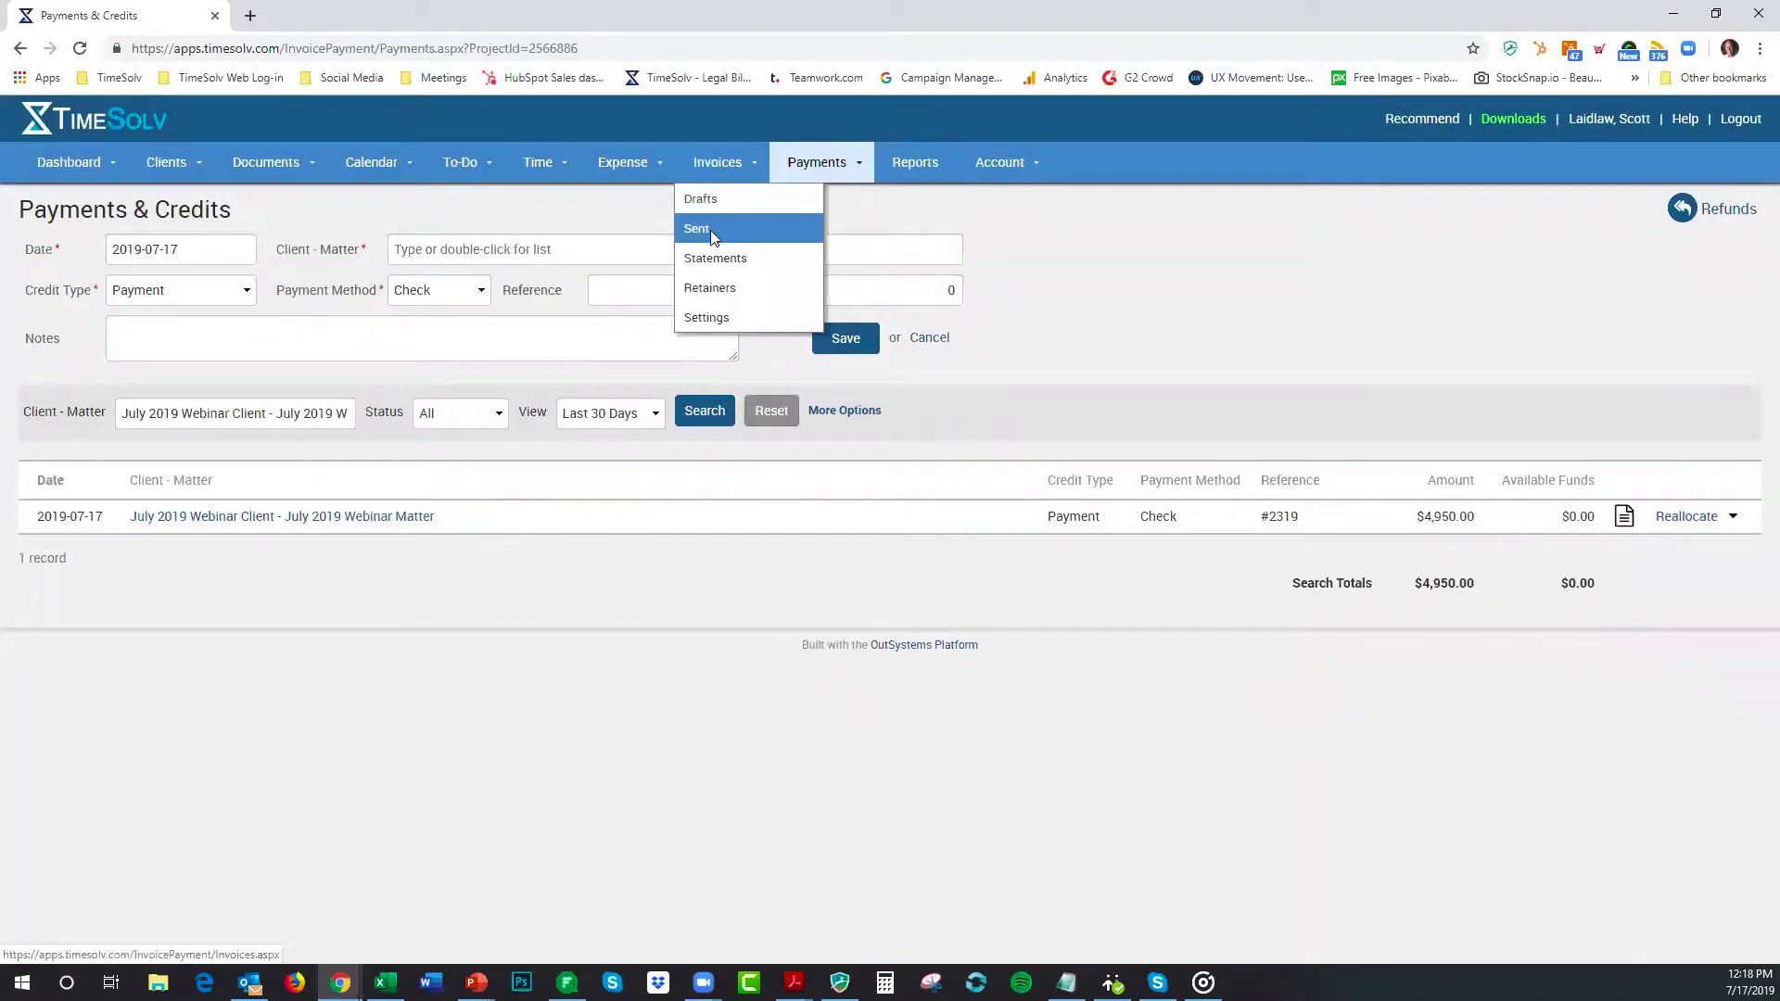
pyautogui.click(712, 237)
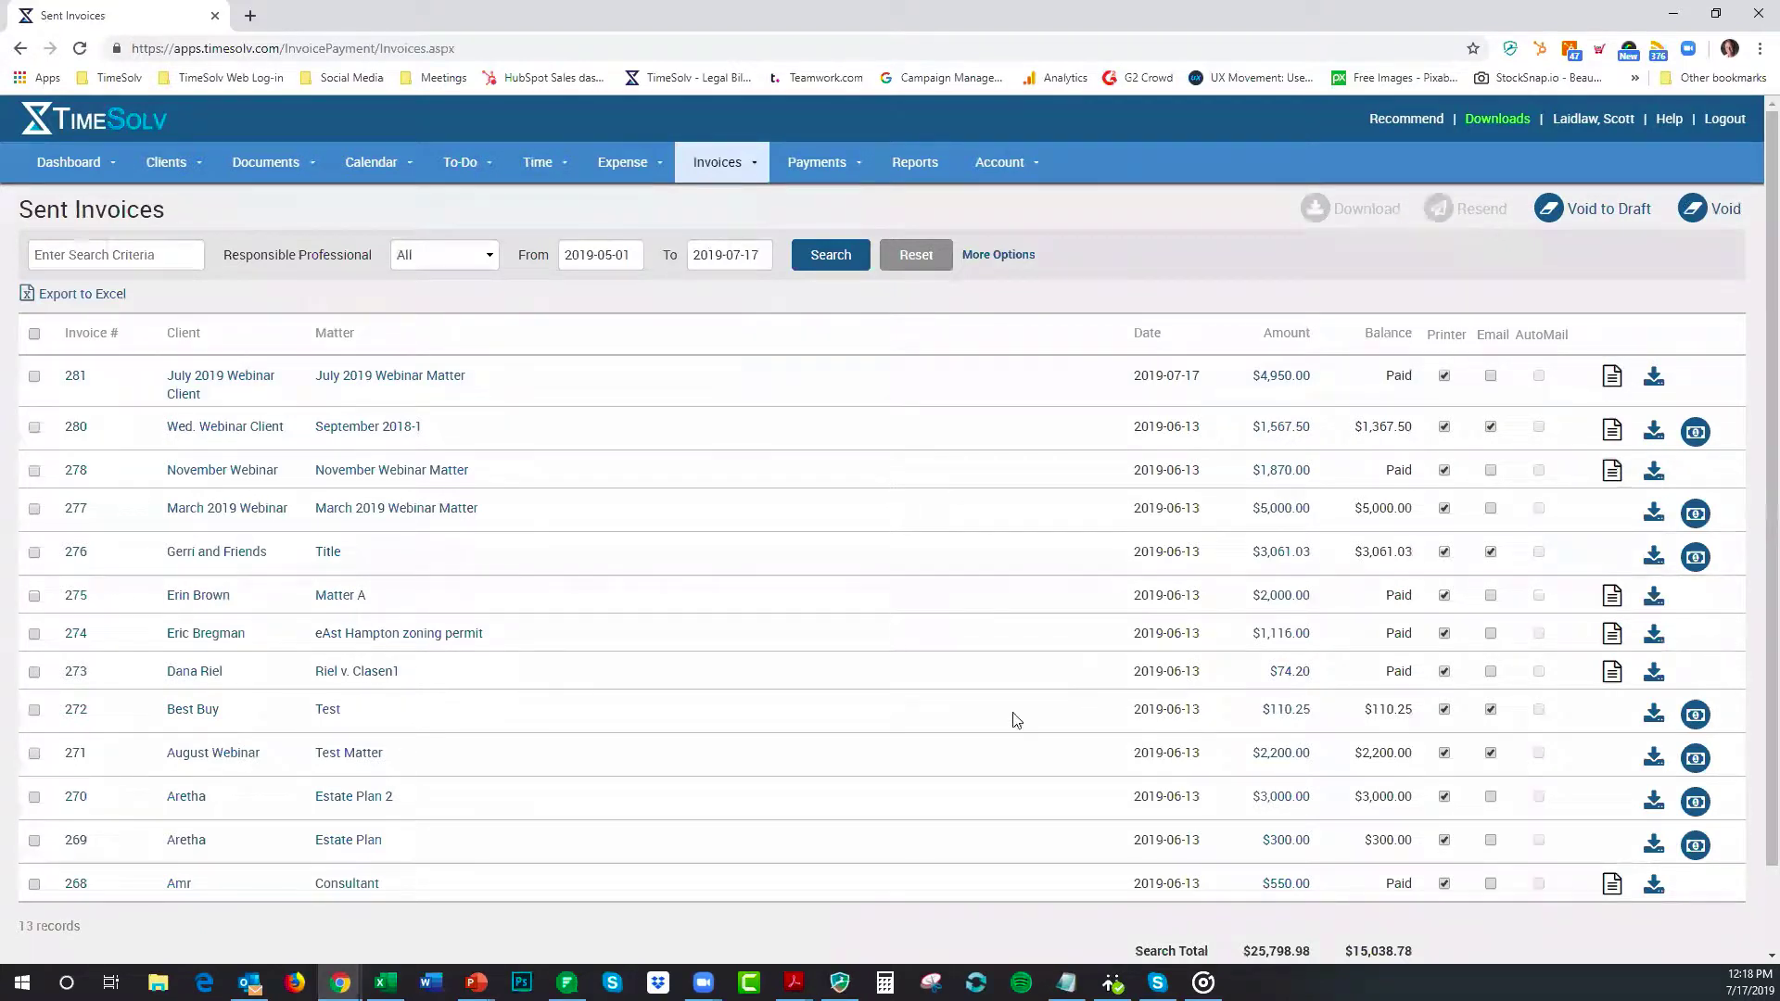
pyautogui.click(1696, 714)
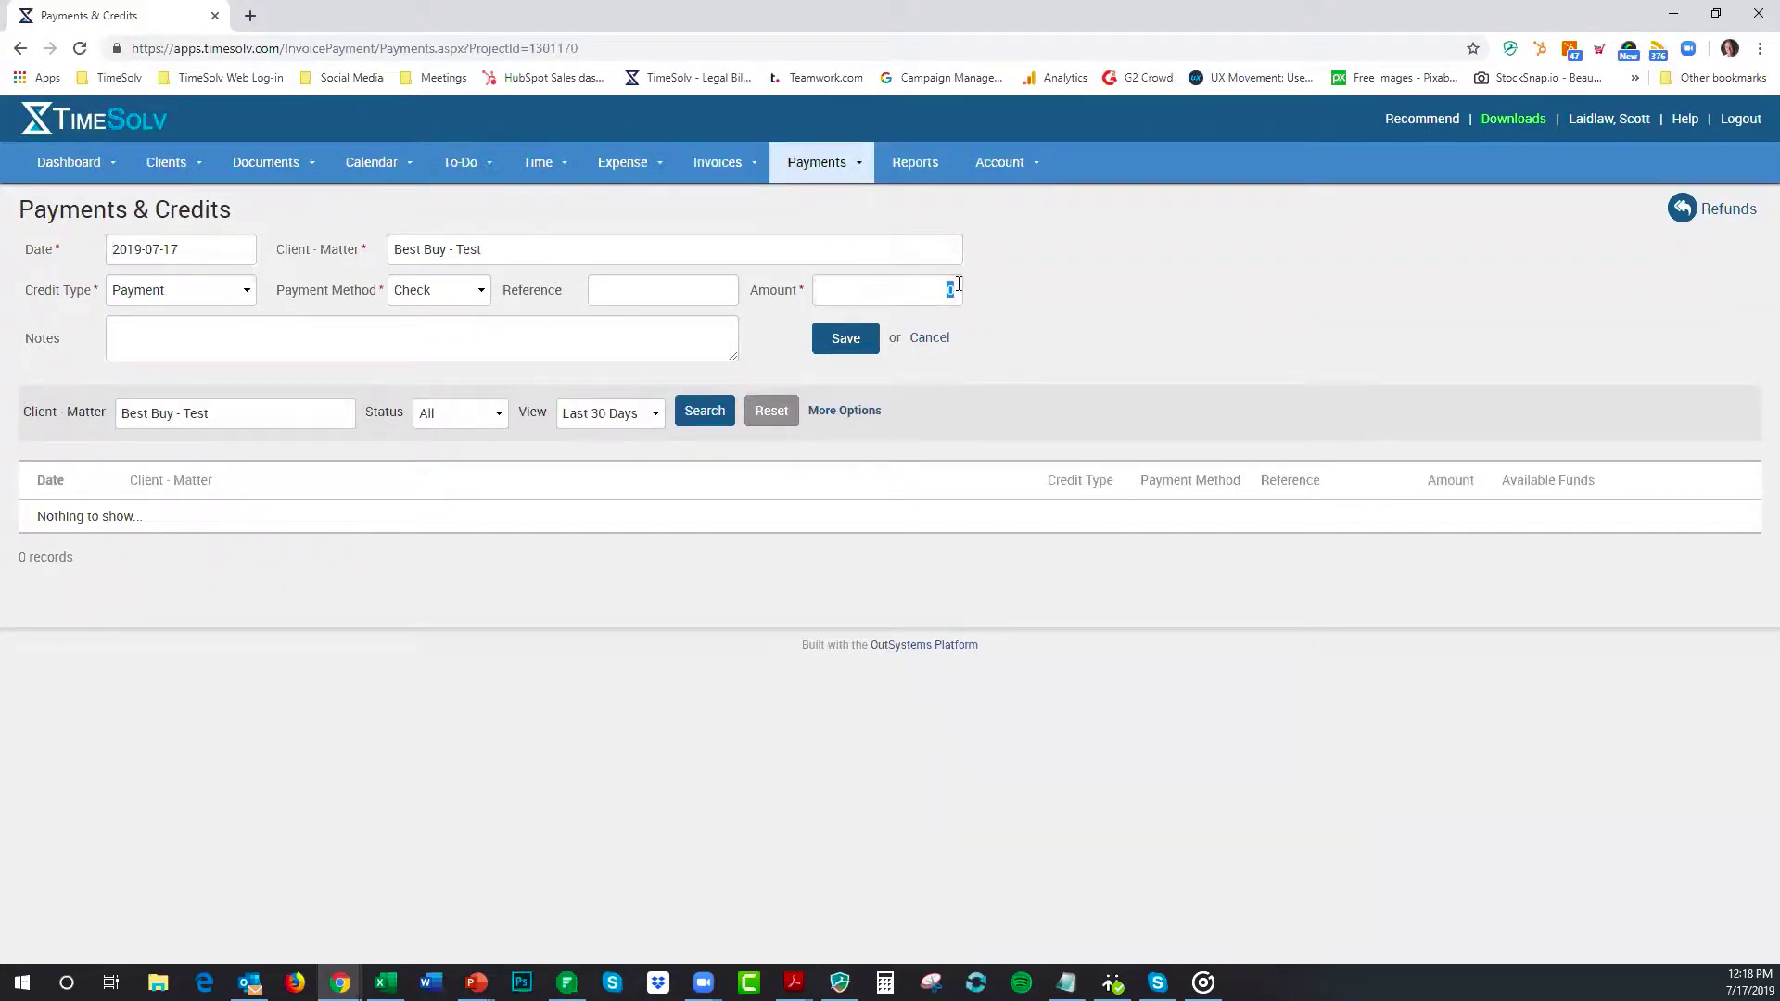
pyautogui.write('2000')
pyautogui.click(838, 360)
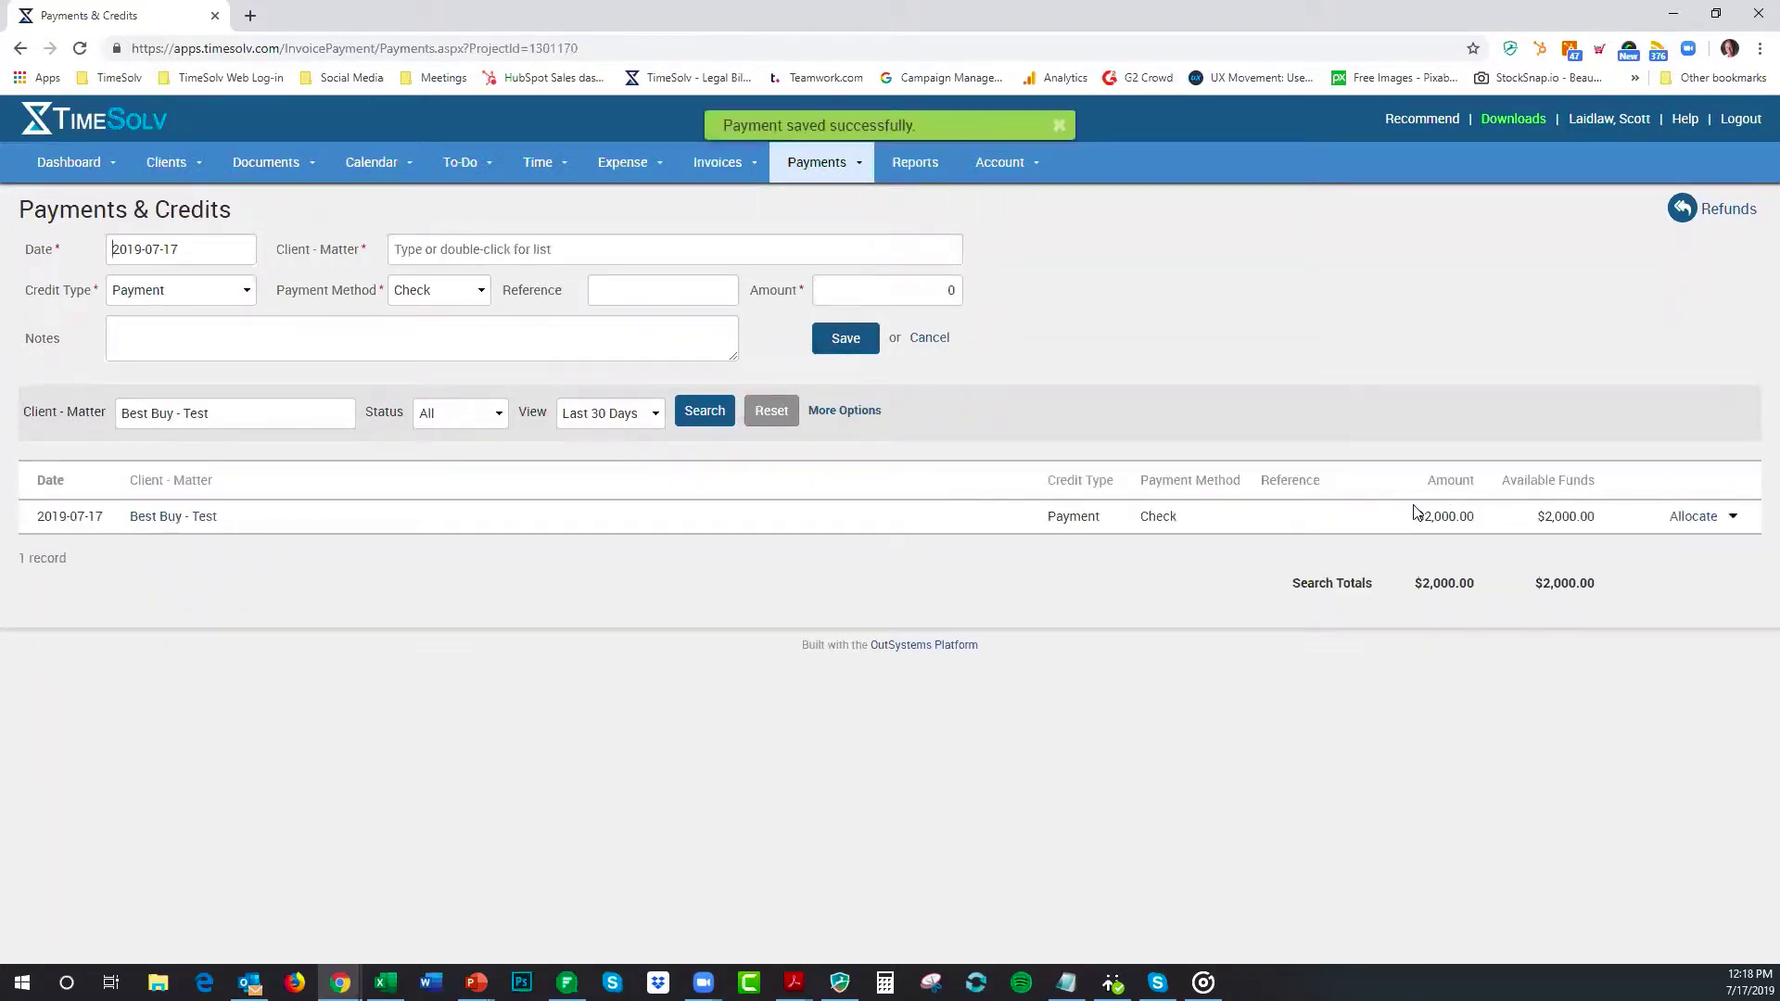
# Step: Open the allocation of the Best Buy - Test payment and exclude the client's other matters from the invoice list
pyautogui.click(1687, 519)
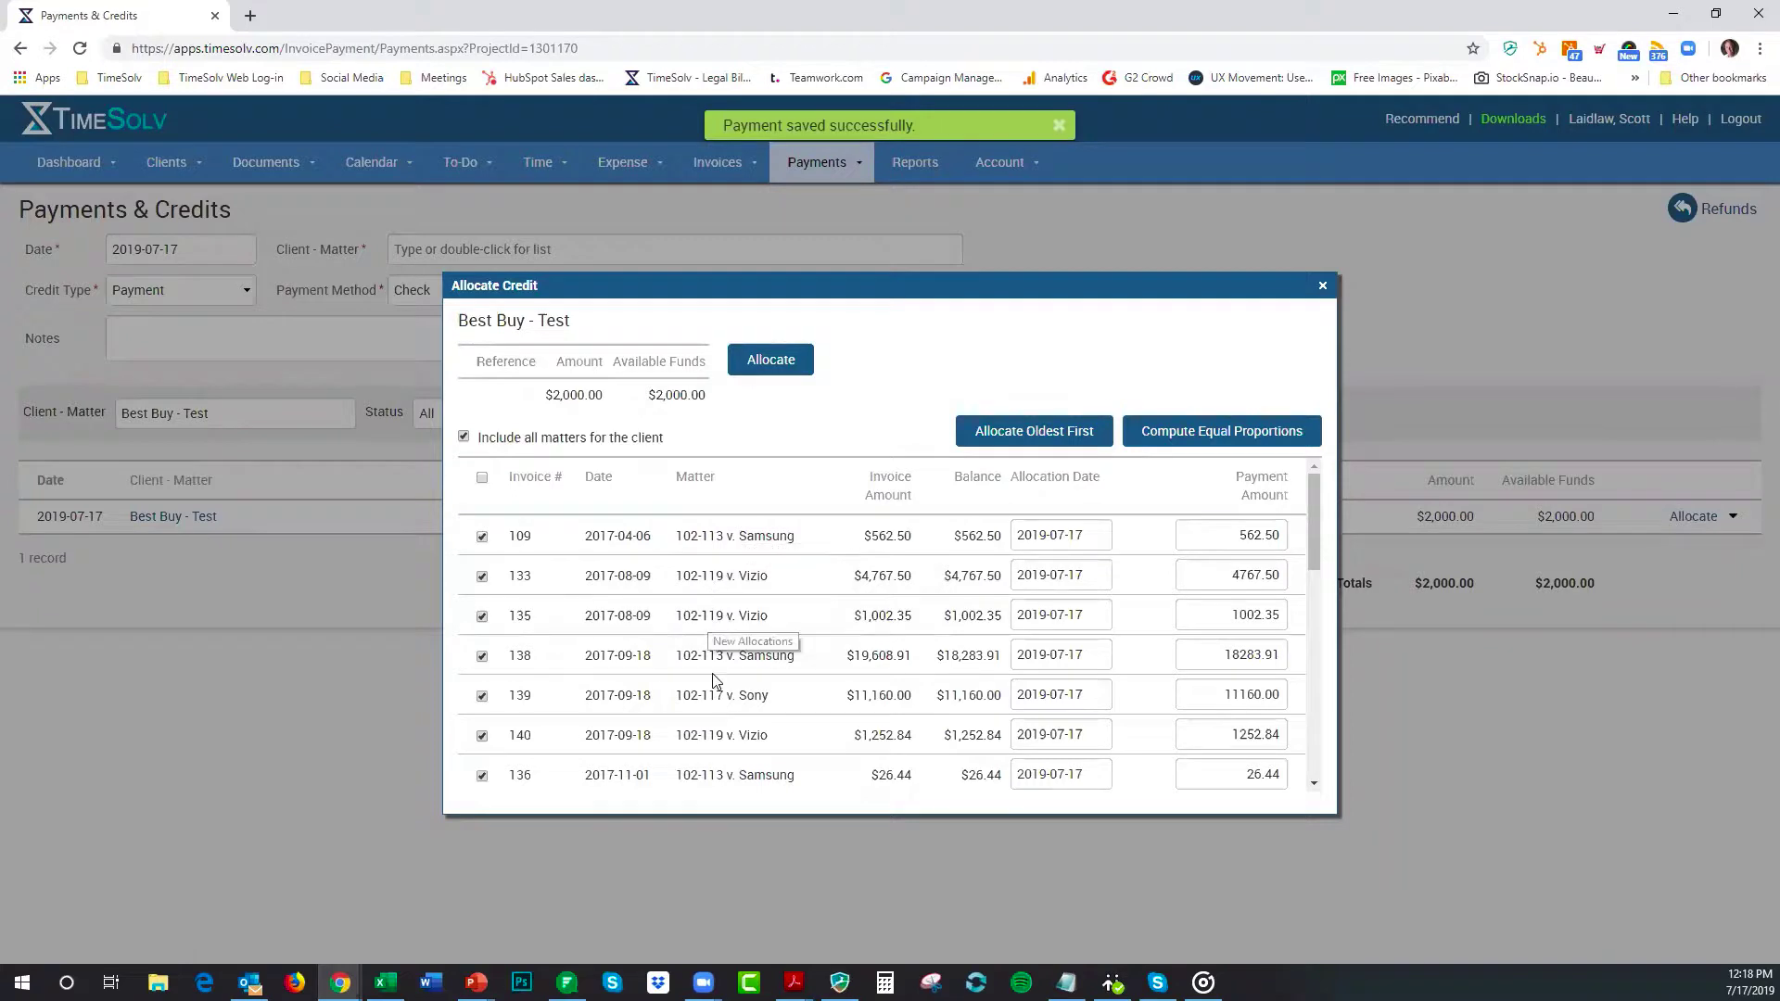
pyautogui.scroll(-8, 603, 612)
pyautogui.scroll(-2, 615, 649)
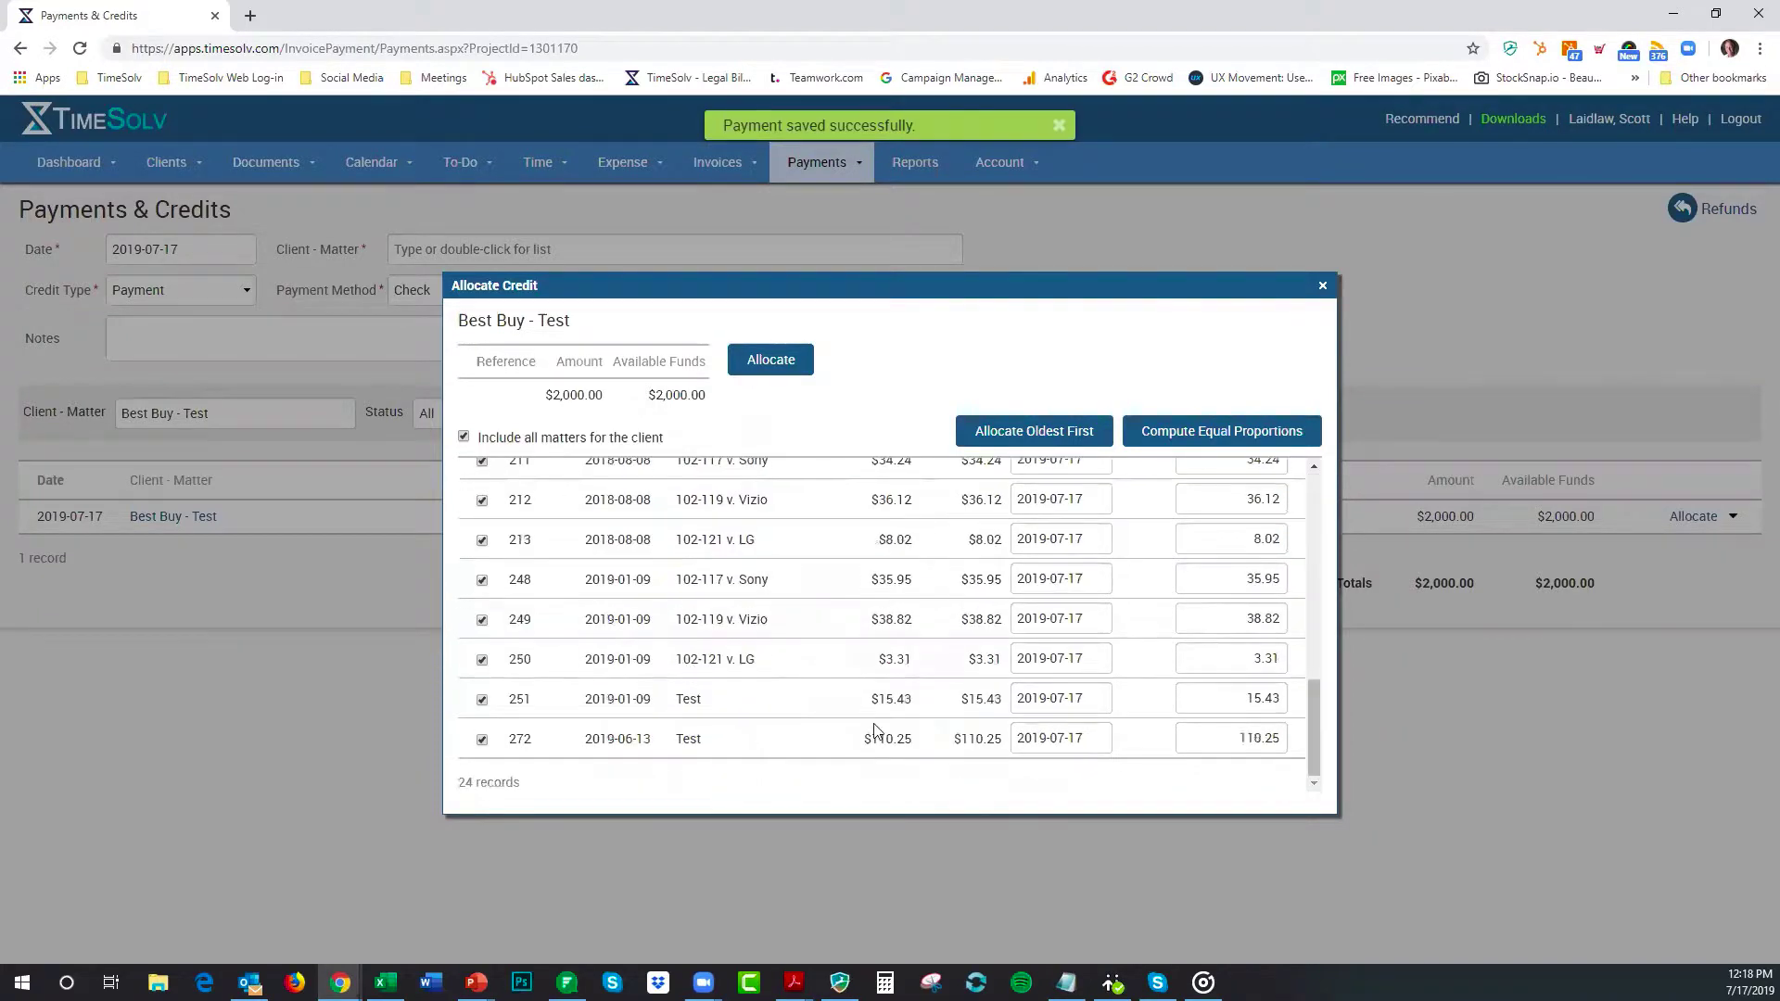
pyautogui.scroll(10, 816, 649)
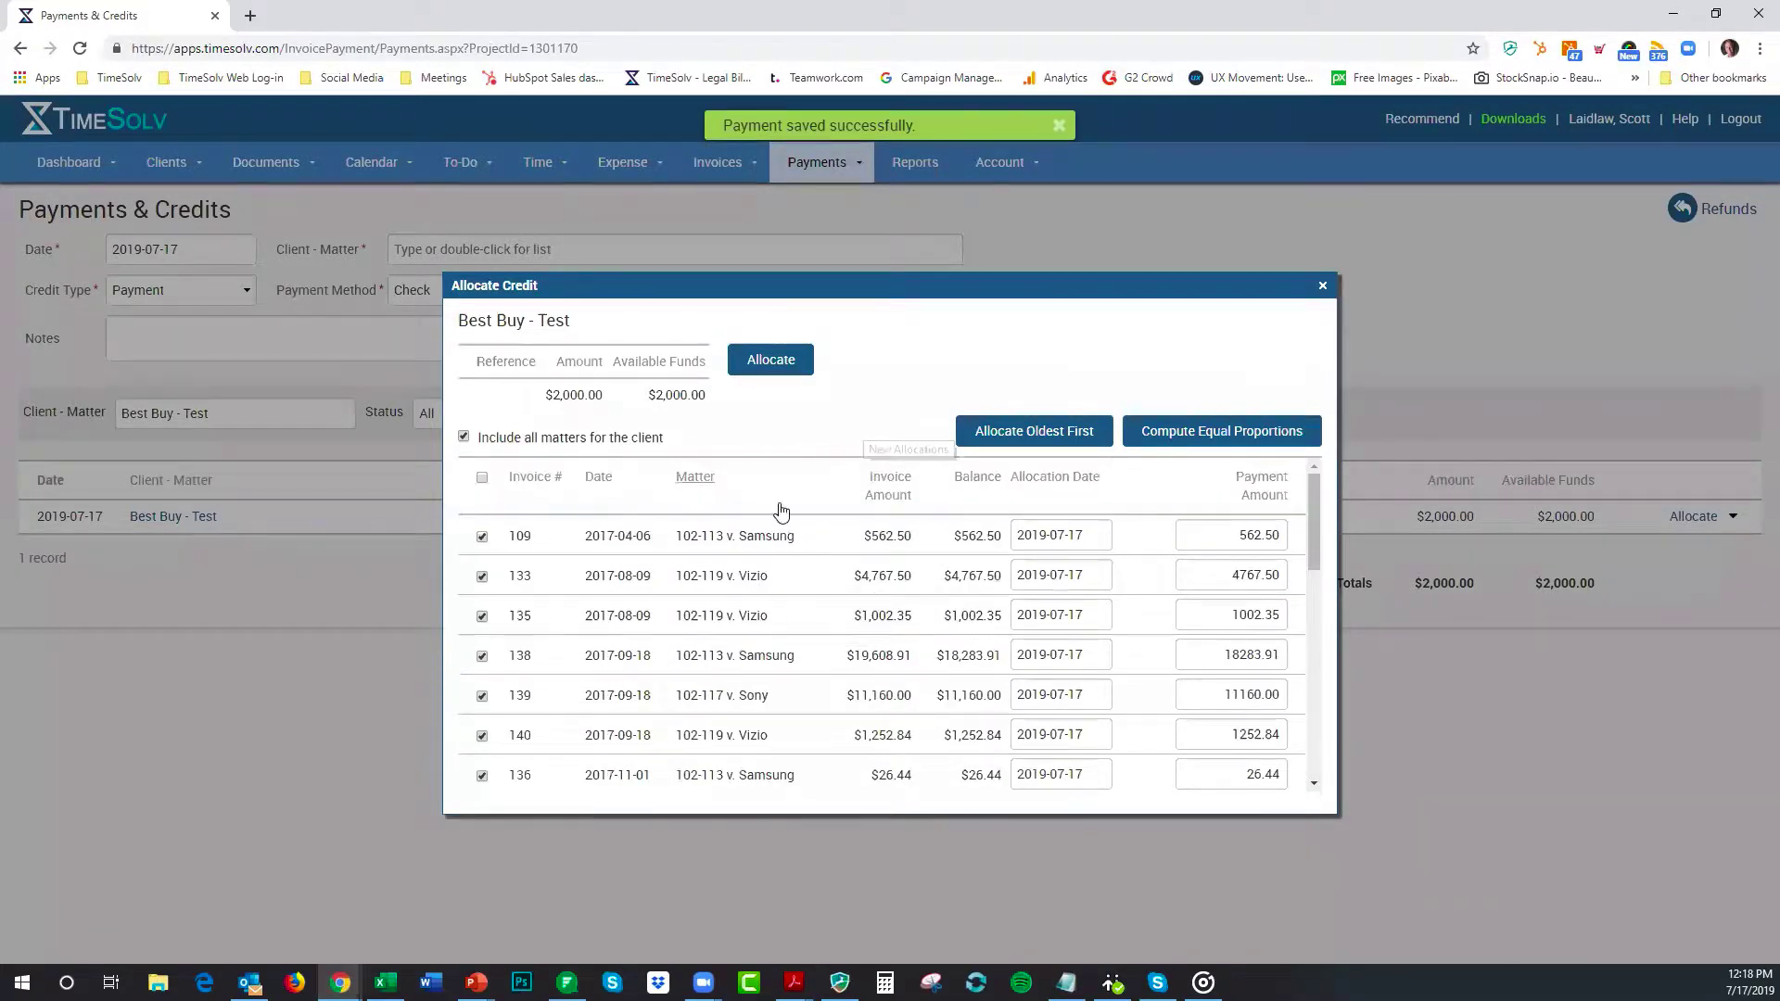
pyautogui.scroll(-10, 778, 556)
pyautogui.scroll(10, 776, 593)
pyautogui.click(462, 438)
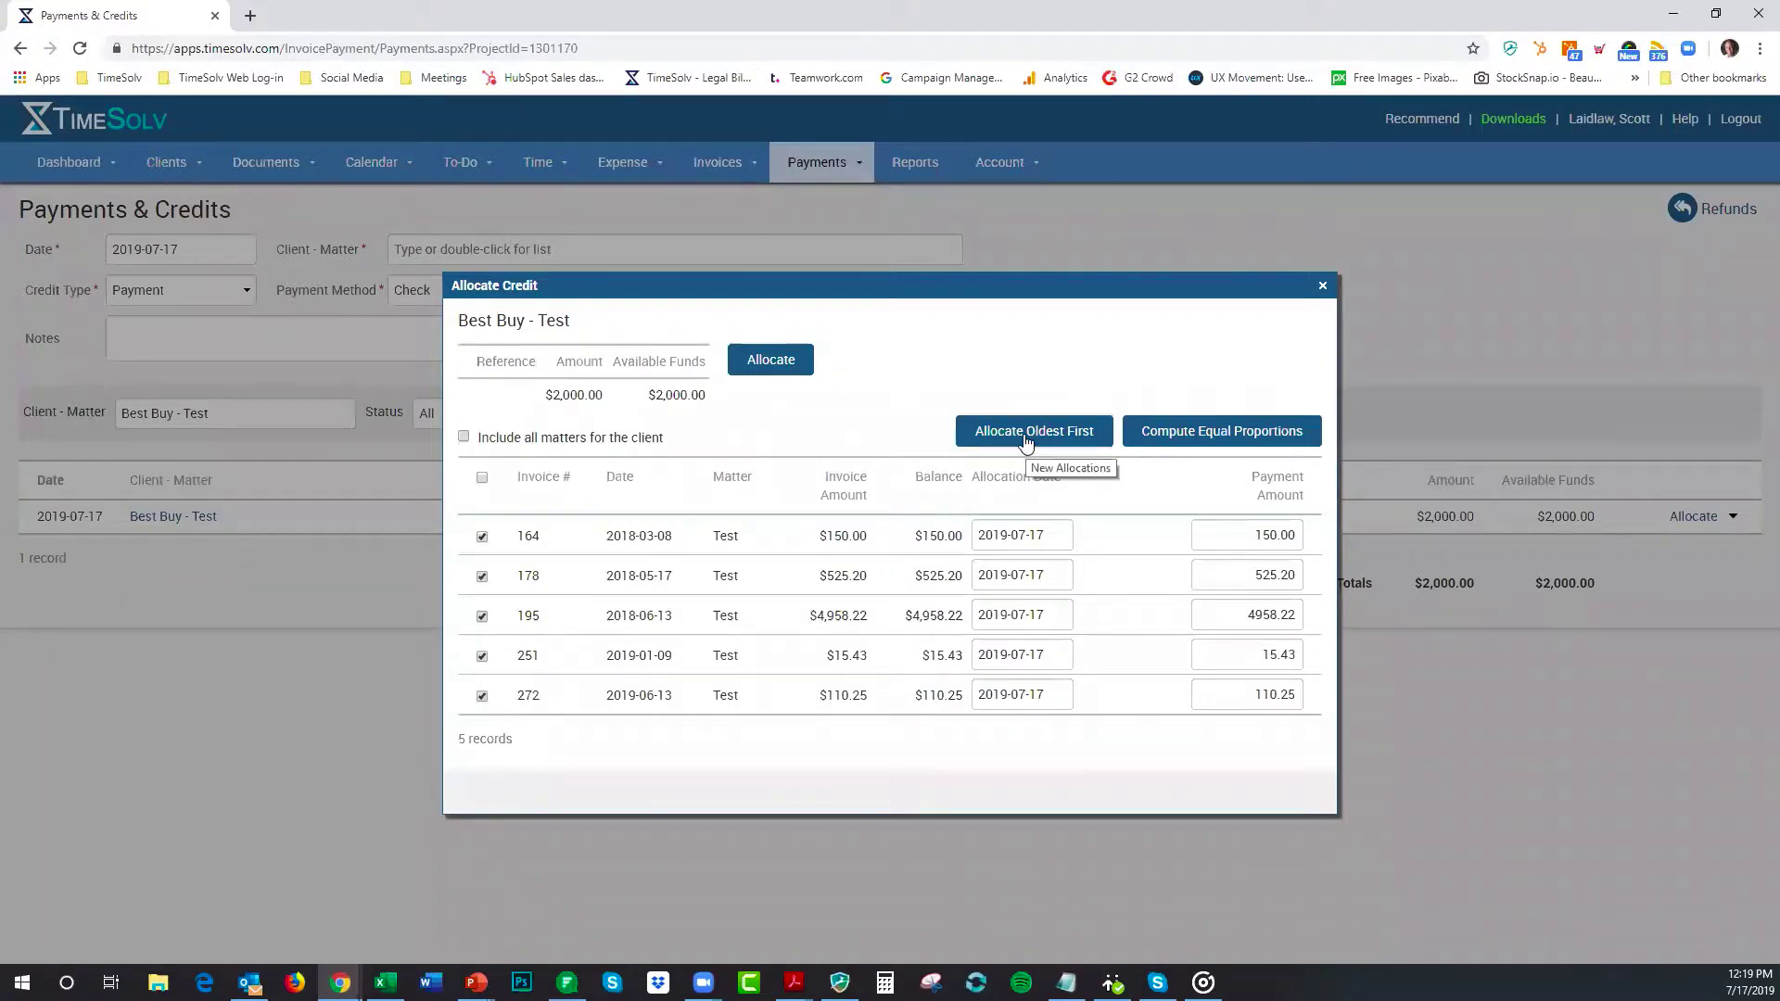
# Step: Try splitting the payment oldest first and in equal proportions, and deselect all the invoices
pyautogui.click(1027, 443)
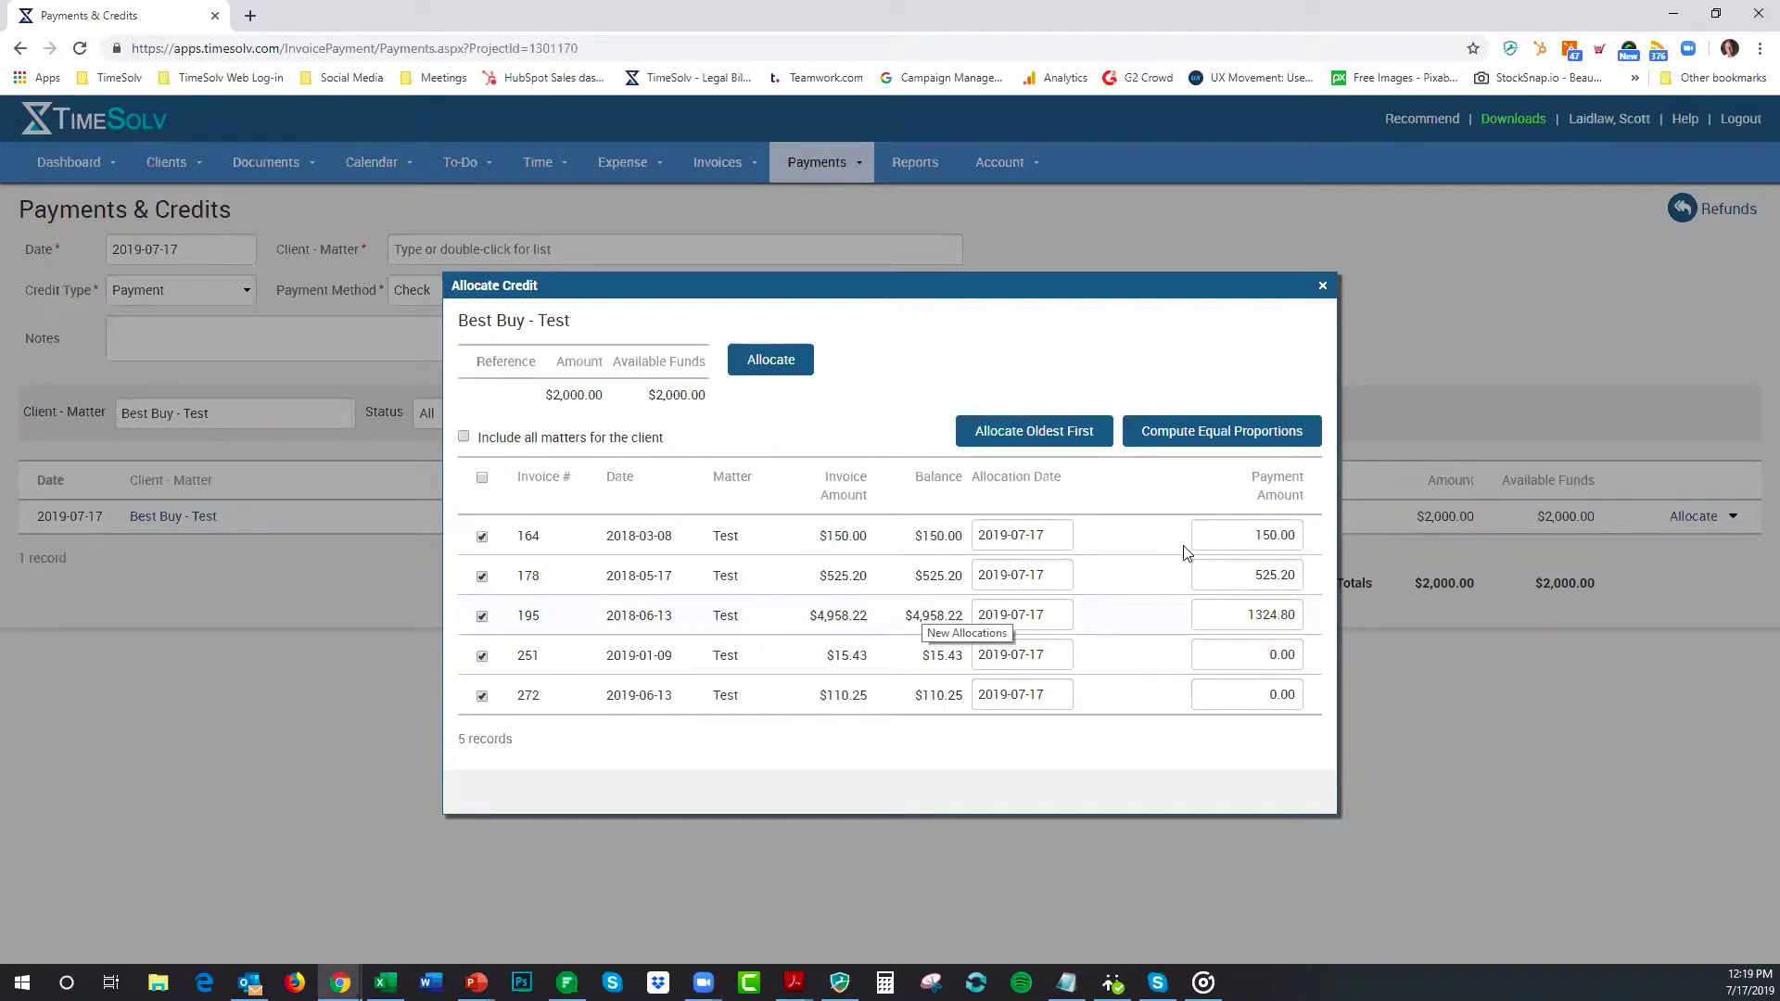
pyautogui.click(1206, 433)
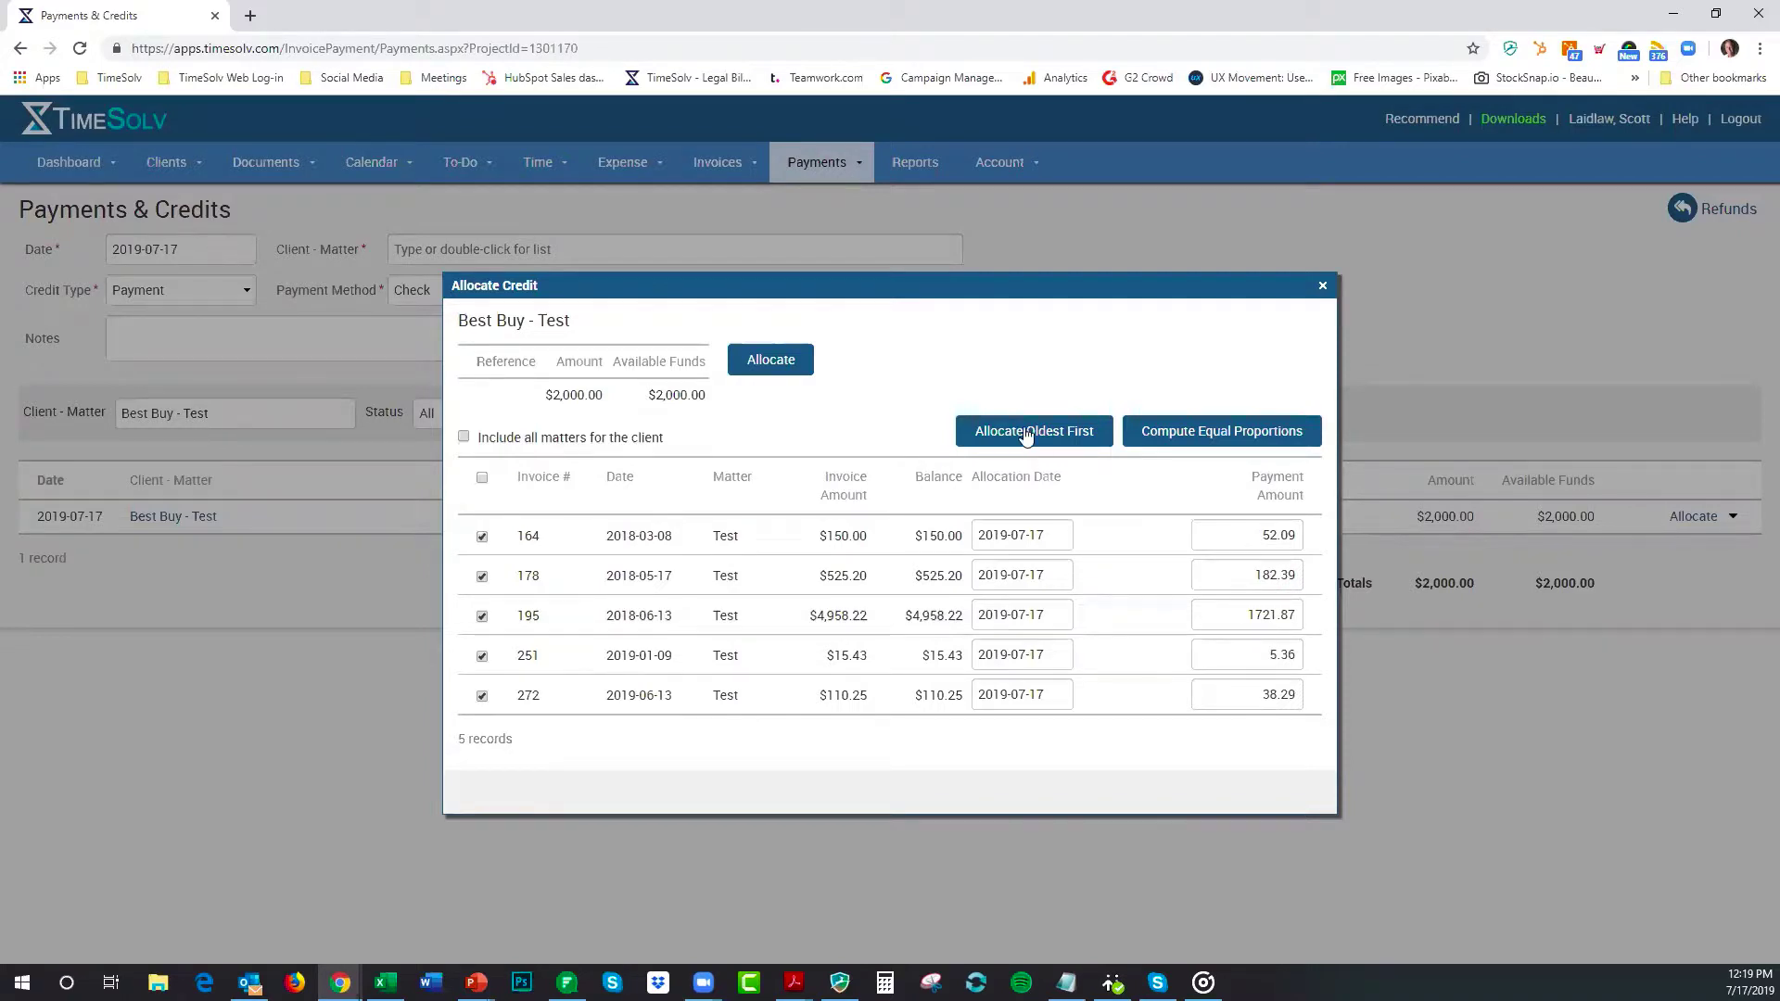
pyautogui.click(481, 478)
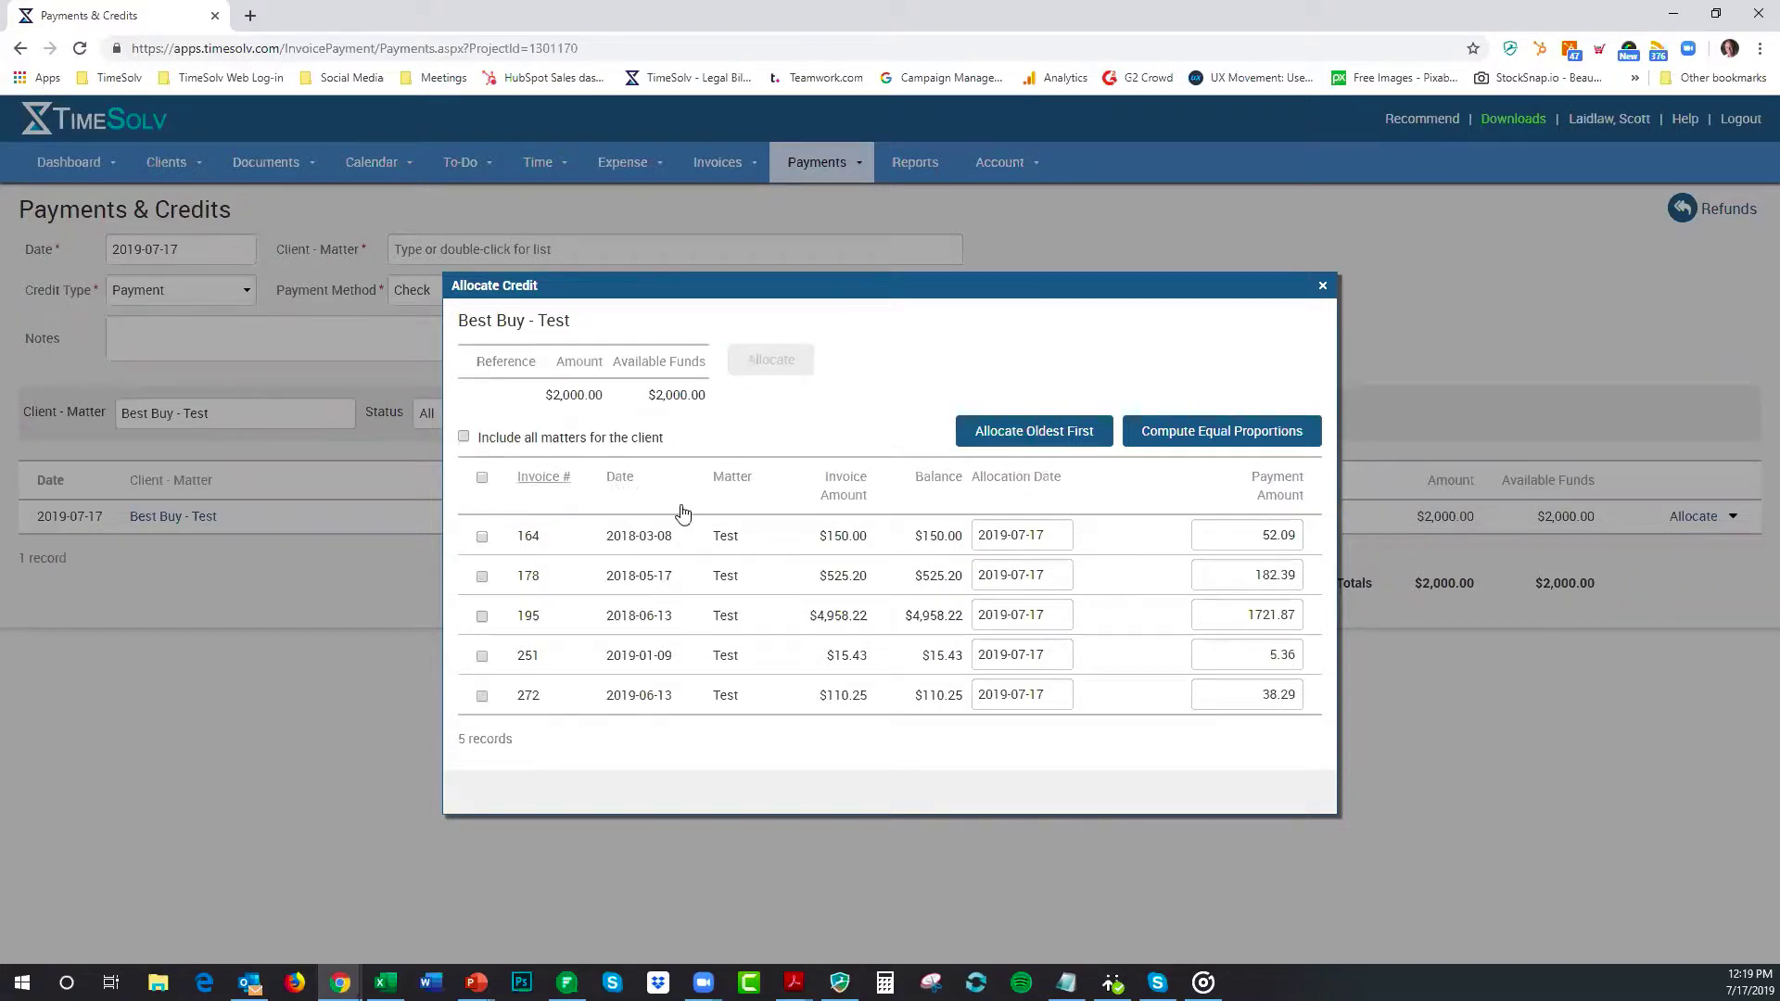
# Step: Apply the oldest-first split, deselect all invoices, and set the payment amounts of invoices 164 and 178 to 0
pyautogui.click(1029, 440)
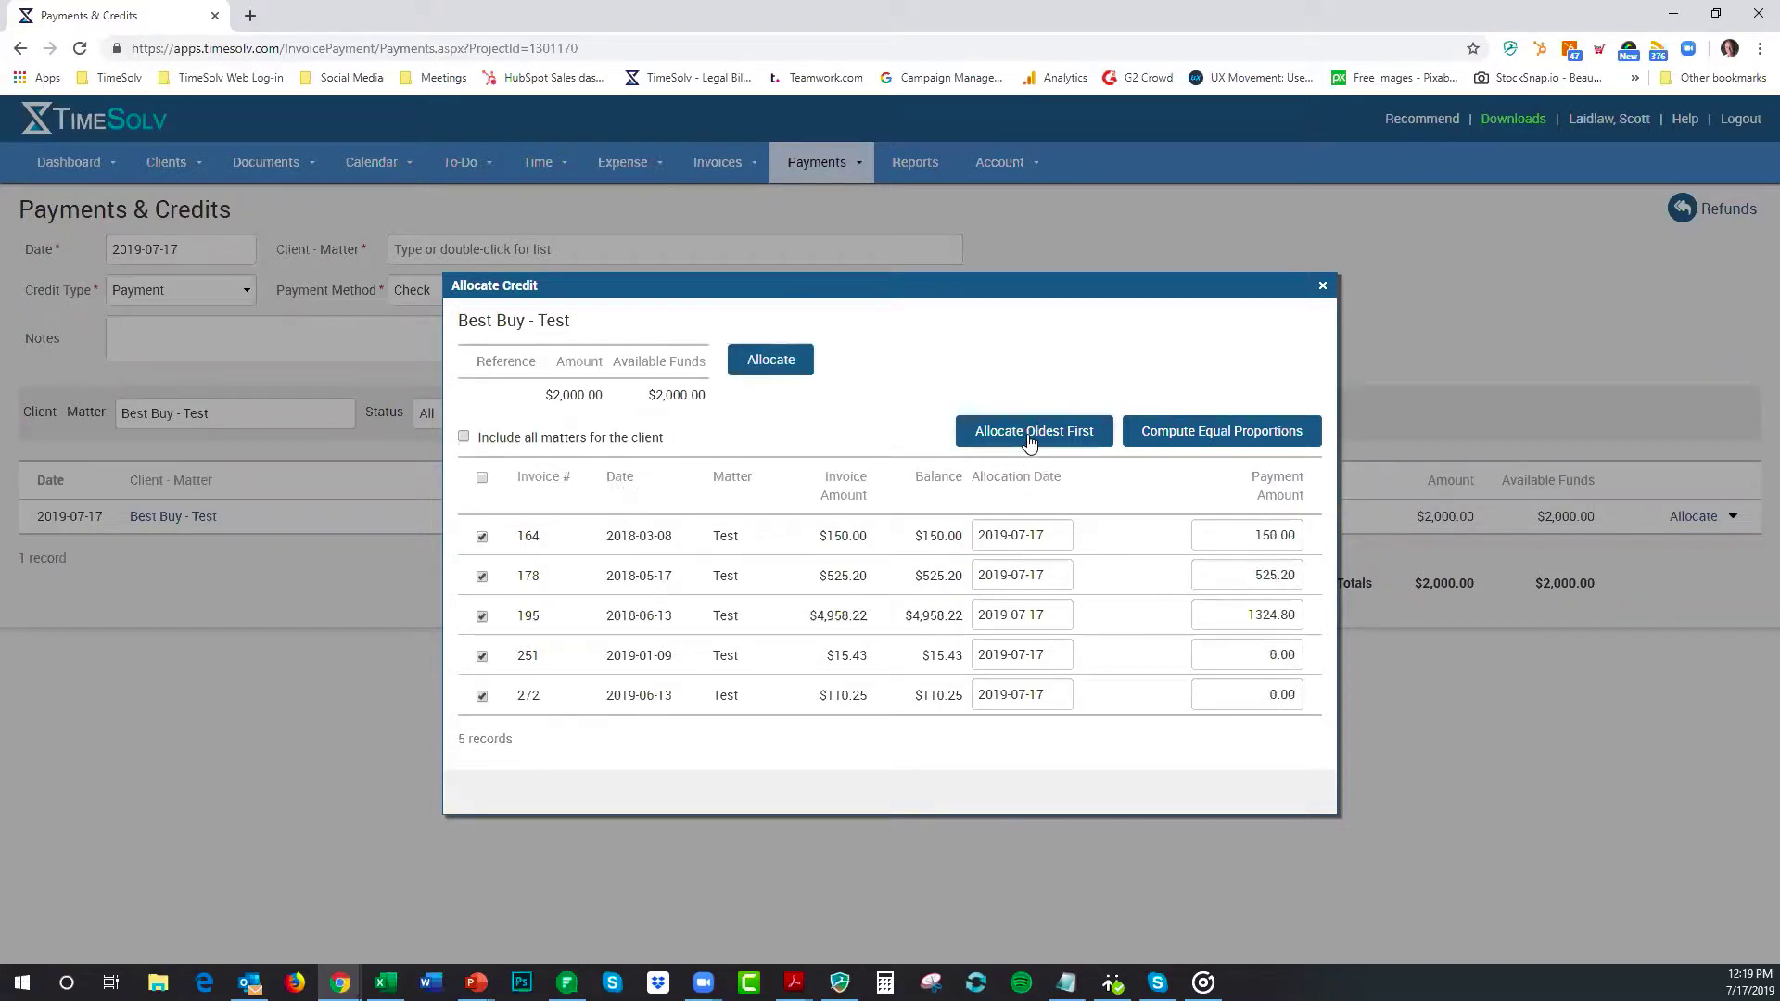
pyautogui.click(481, 478)
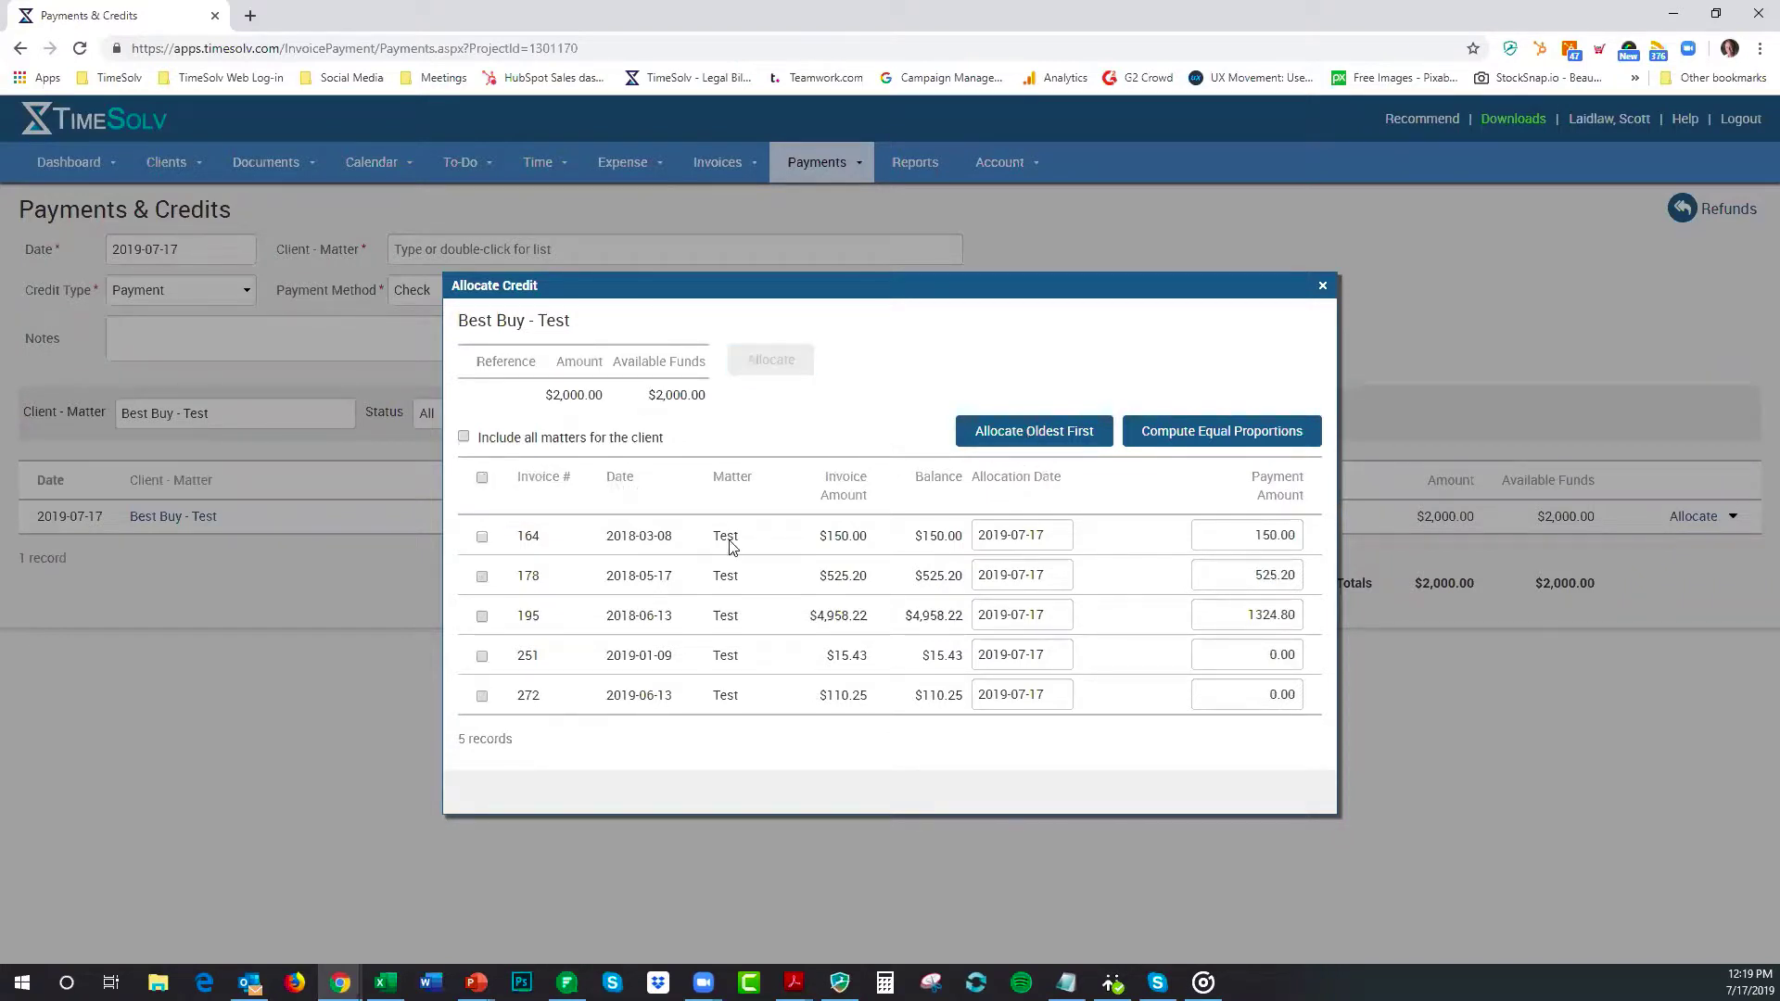
pyautogui.moveTo(1255, 575); pyautogui.dragTo(1372, 594)
pyautogui.write('0')
pyautogui.moveTo(1247, 615); pyautogui.dragTo(1307, 620)
pyautogui.write('0')
pyautogui.moveTo(1260, 535); pyautogui.dragTo(1333, 547)
pyautogui.click(1290, 614)
pyautogui.write('0')
# Step: Allocate 2000 of the payment to invoice 195 only and save the allocation
pyautogui.moveTo(1285, 615); pyautogui.dragTo(1314, 629)
pyautogui.write('2000')
pyautogui.click(482, 617)
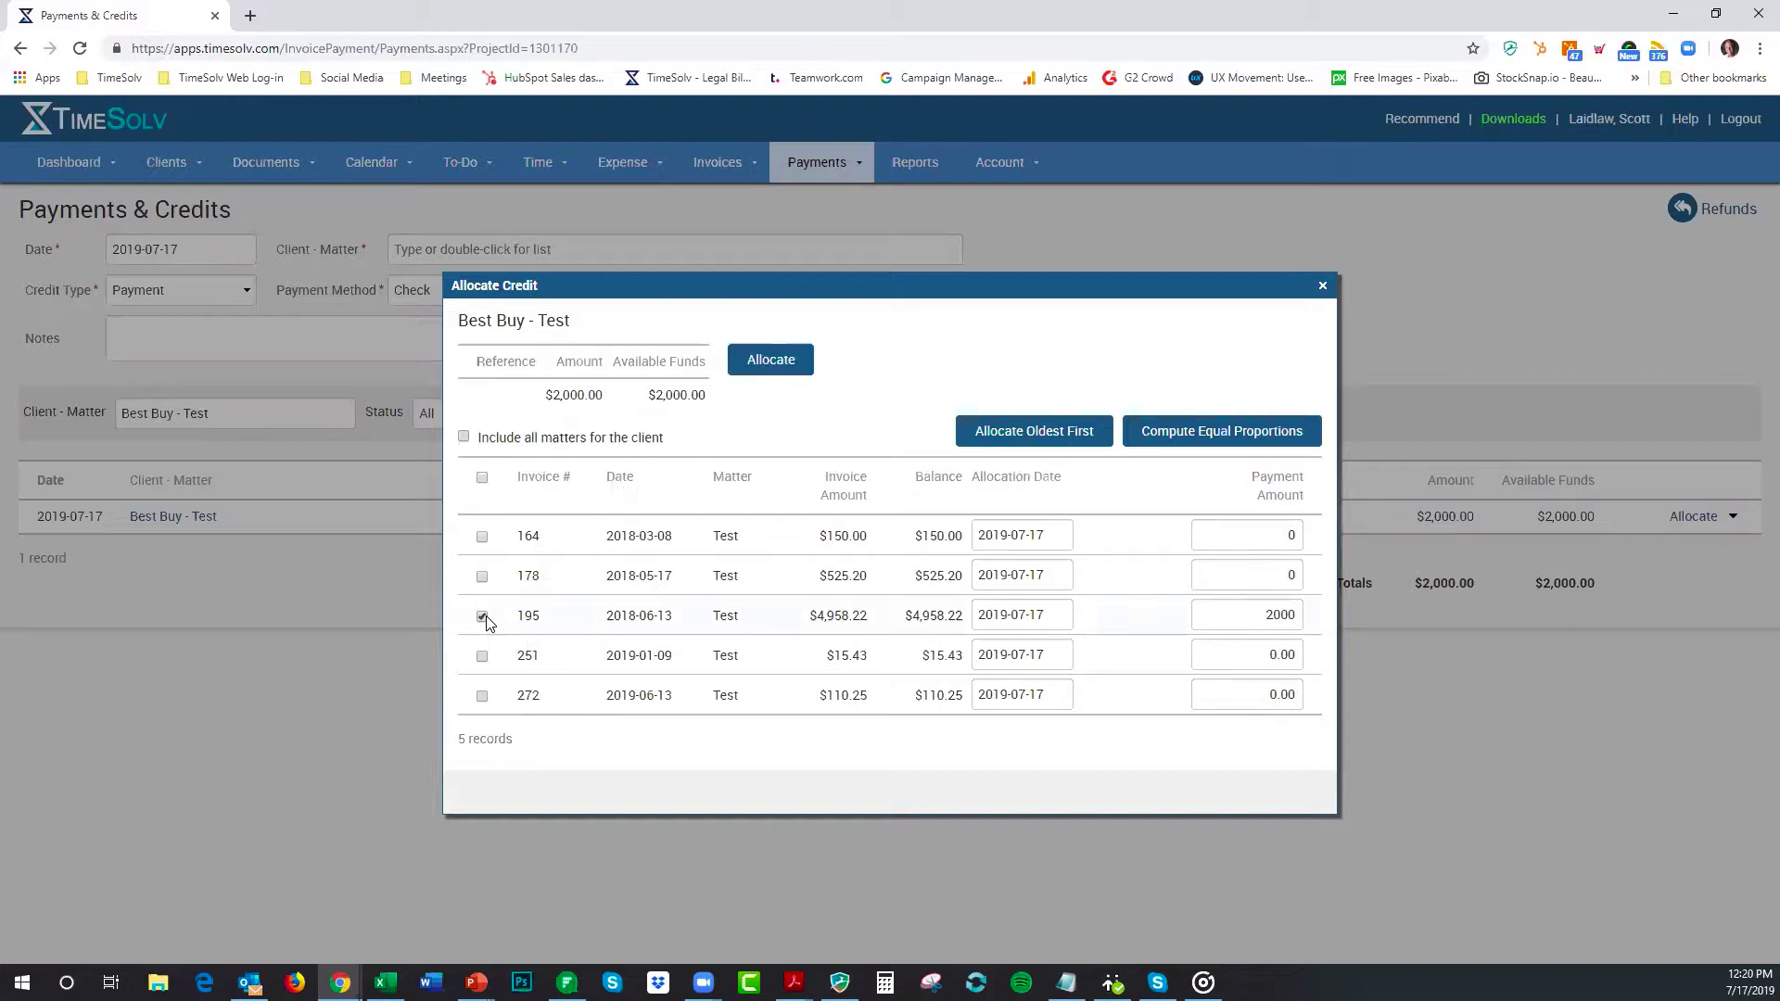
pyautogui.click(762, 365)
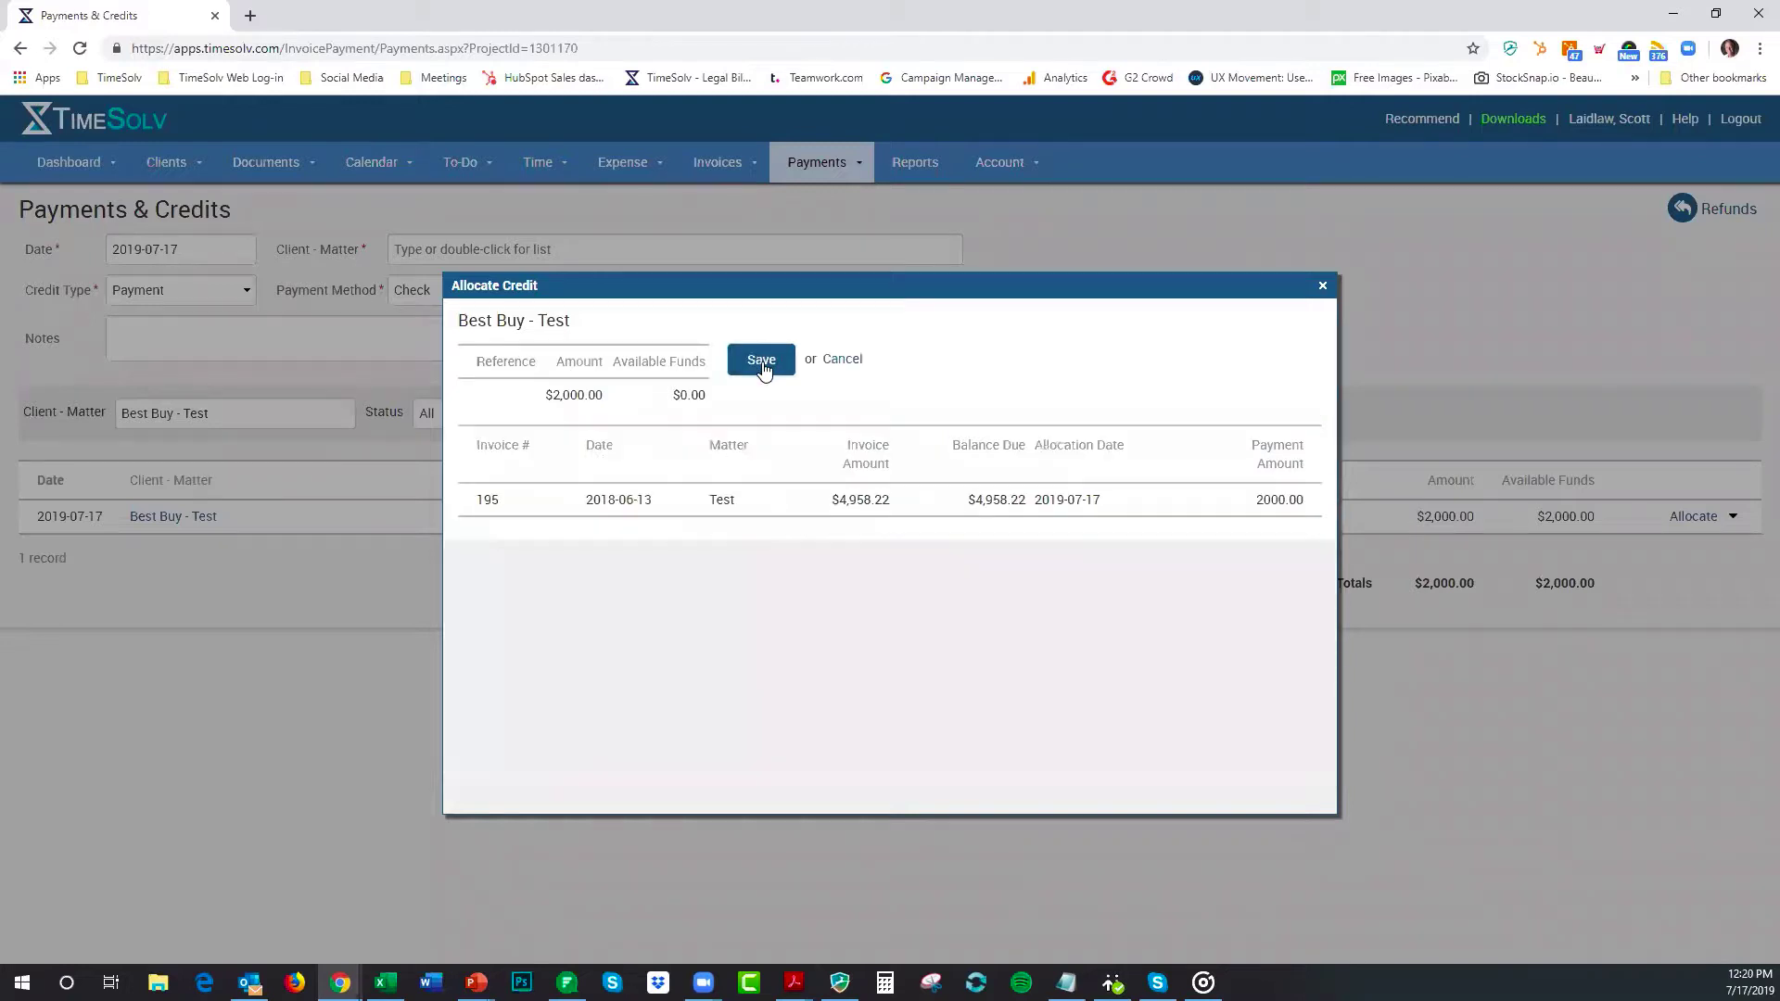
pyautogui.click(762, 365)
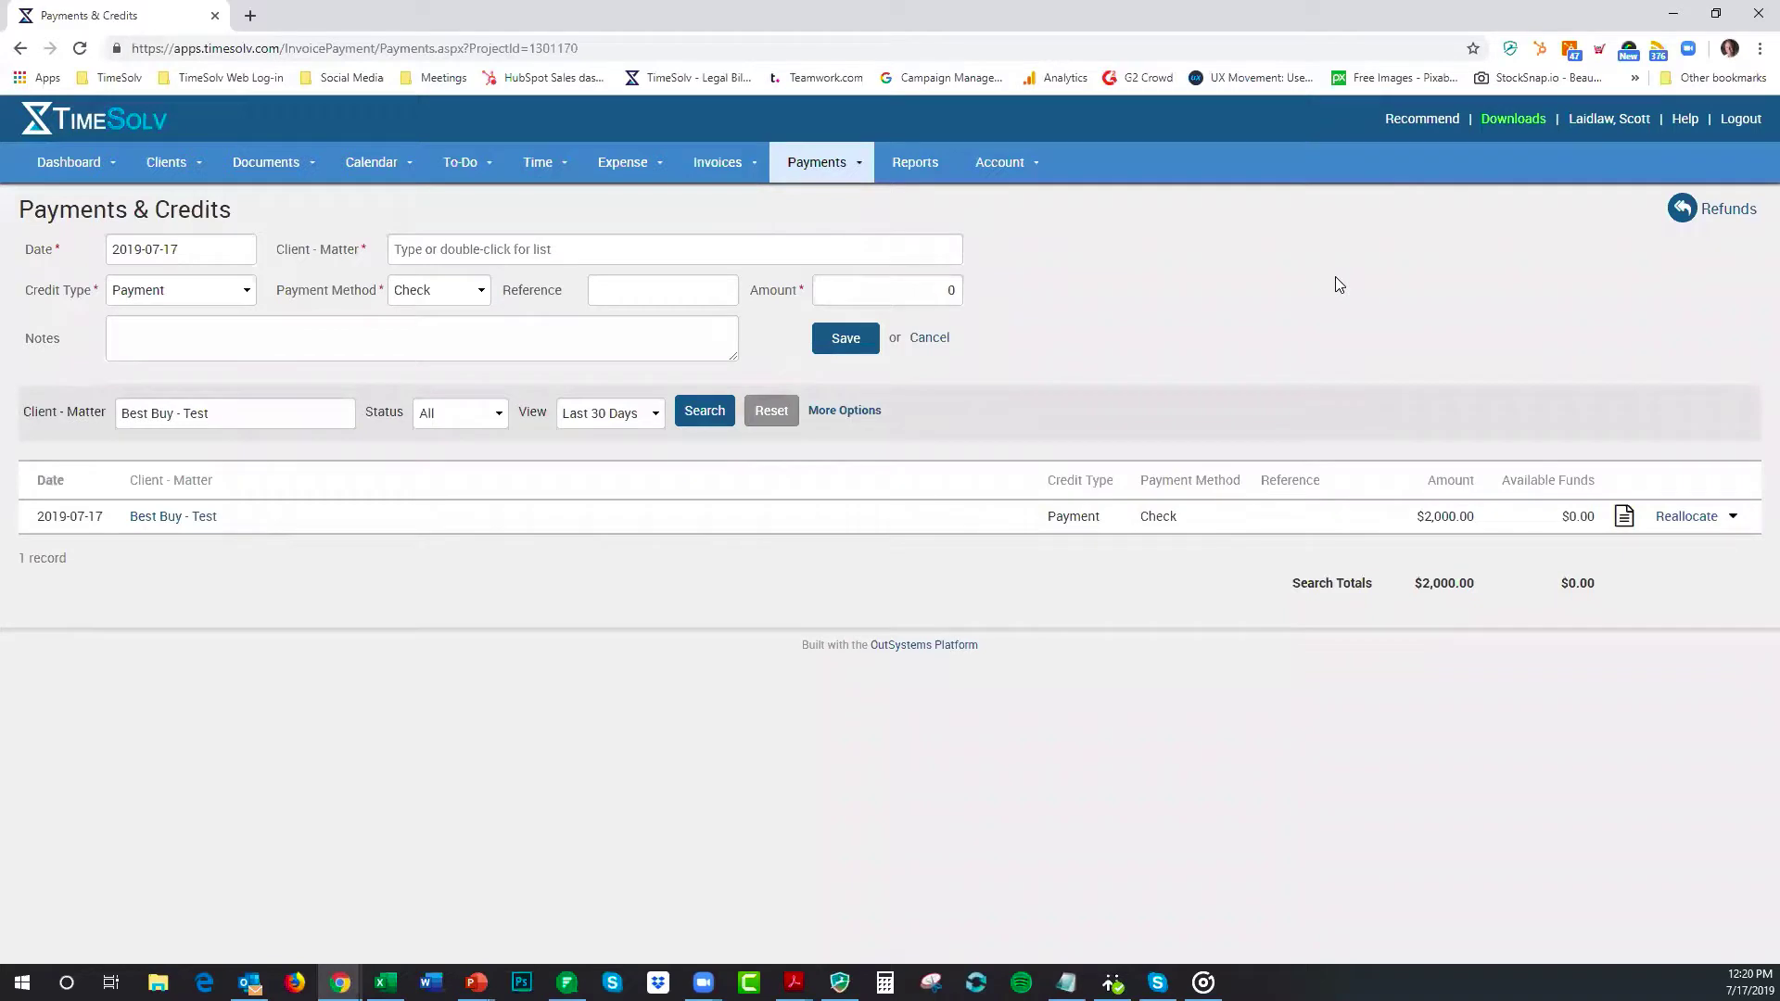
# Step: List the sent invoices sorted by balance from highest to lowest
pyautogui.moveTo(731, 172)
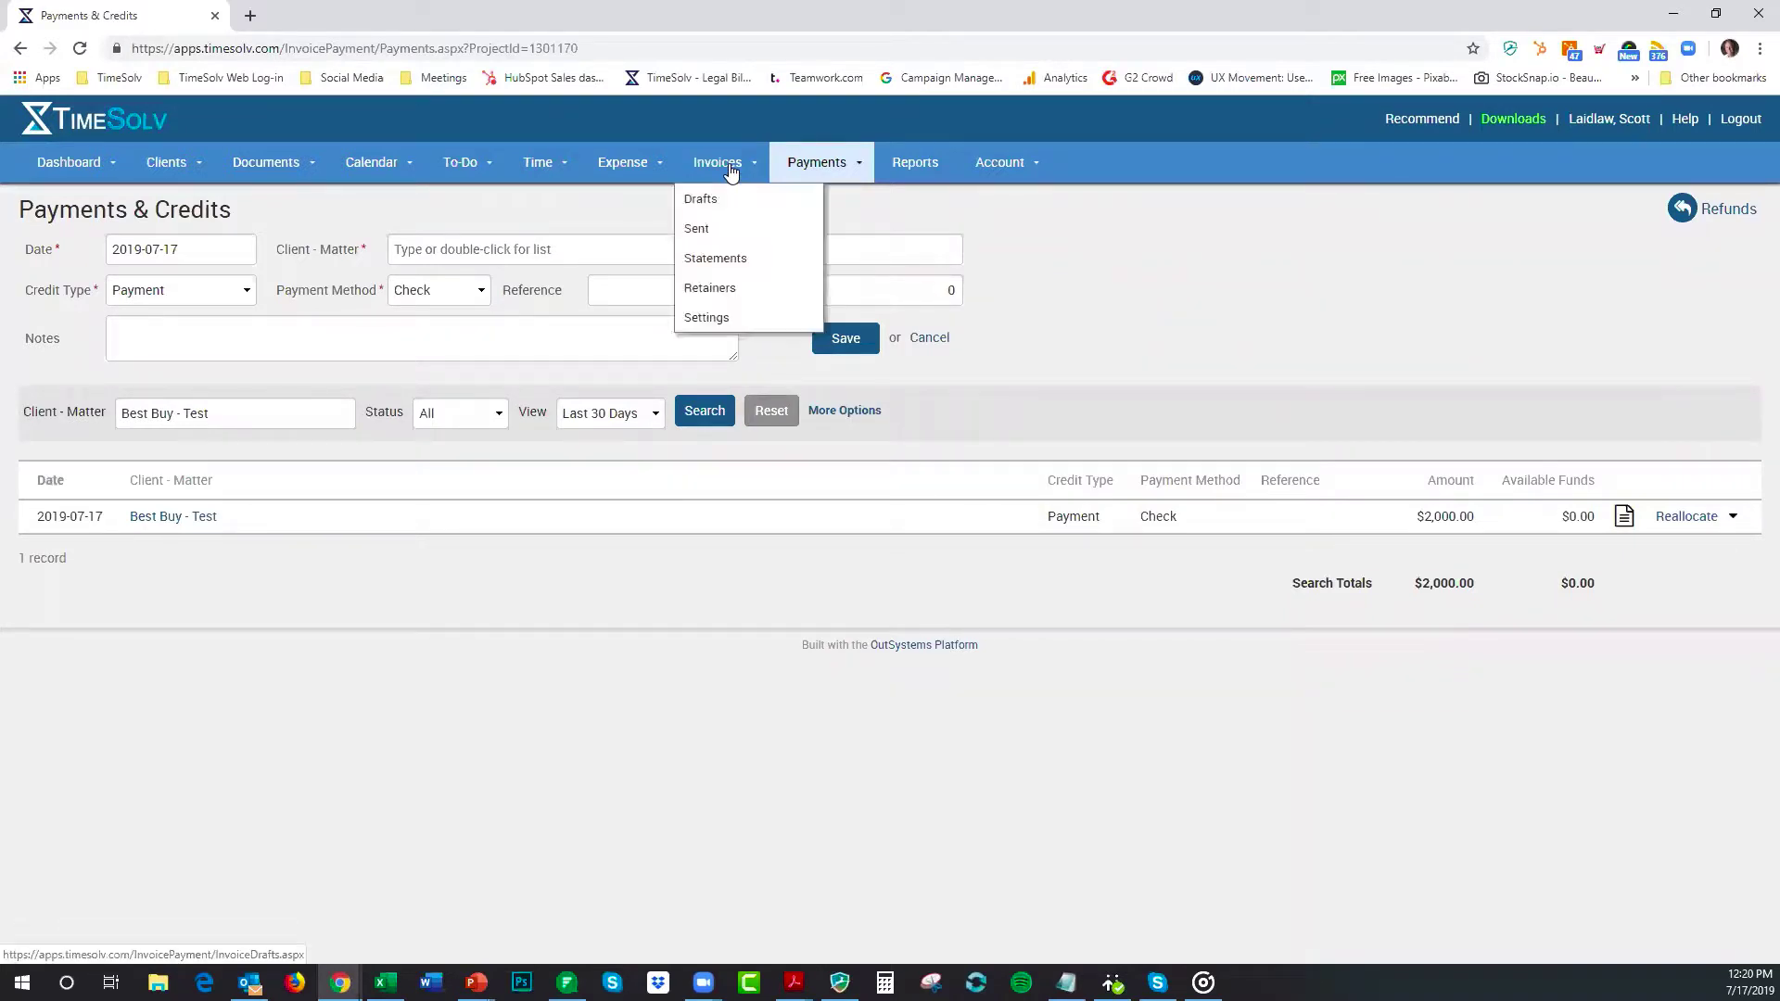
pyautogui.click(692, 239)
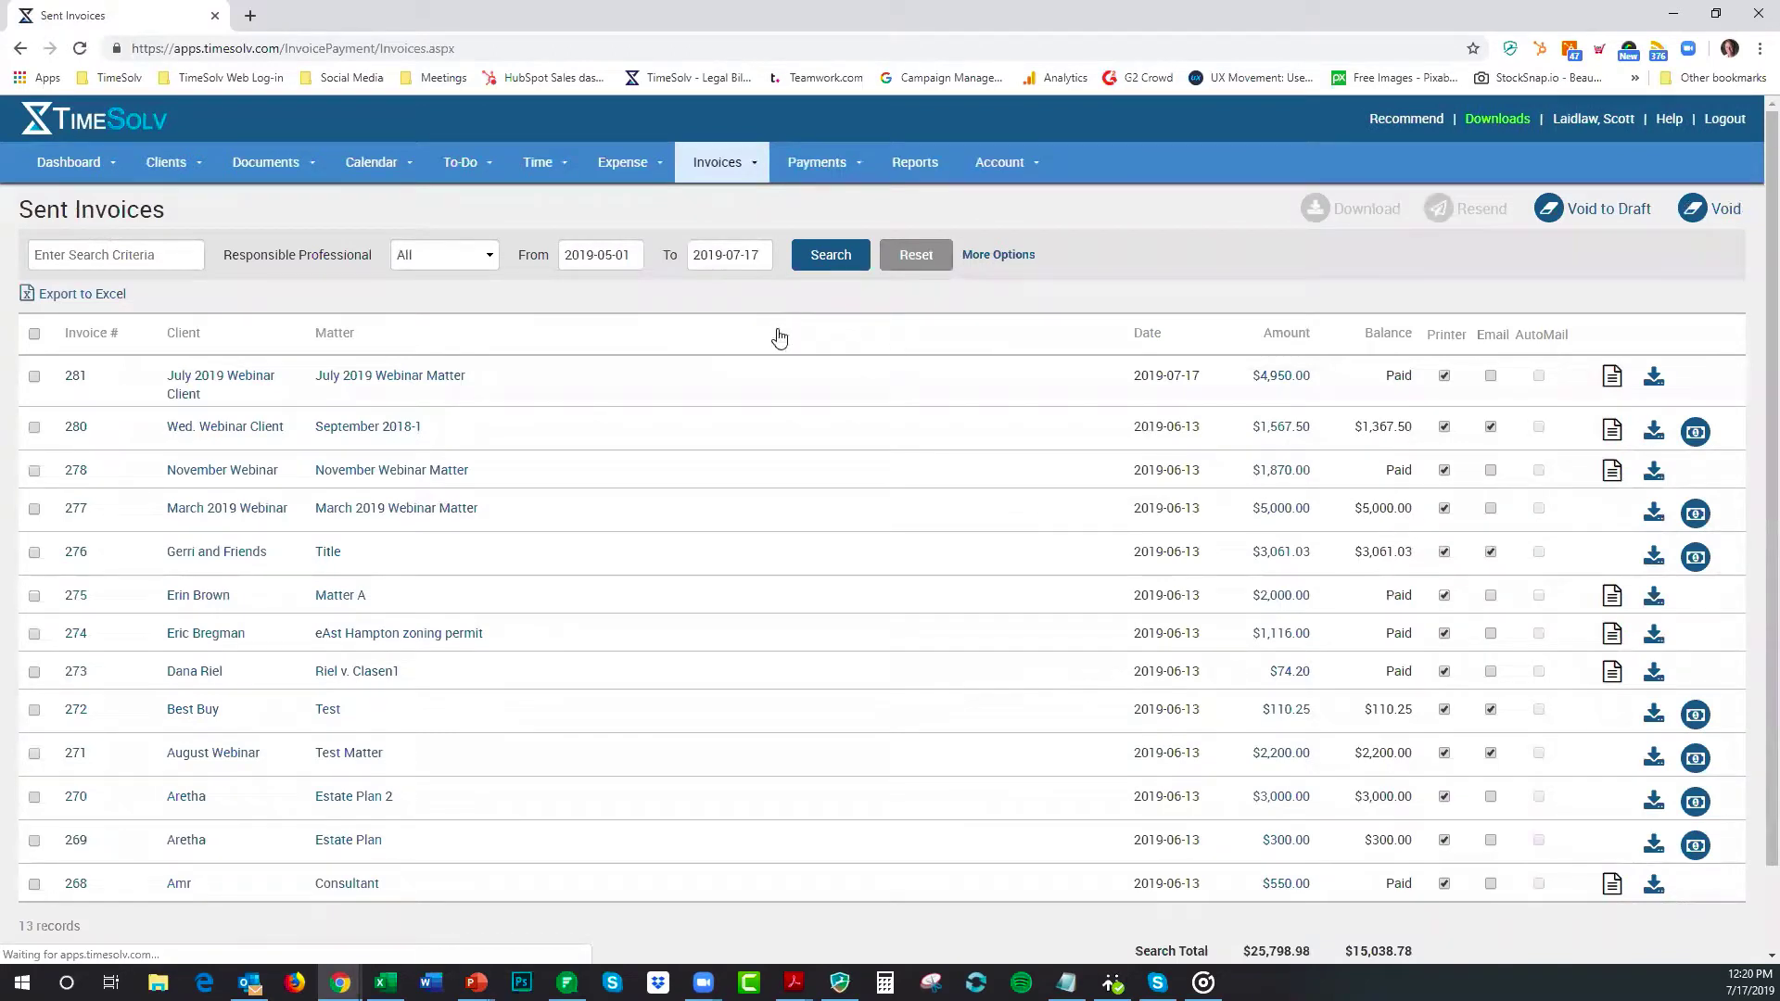
pyautogui.click(1390, 334)
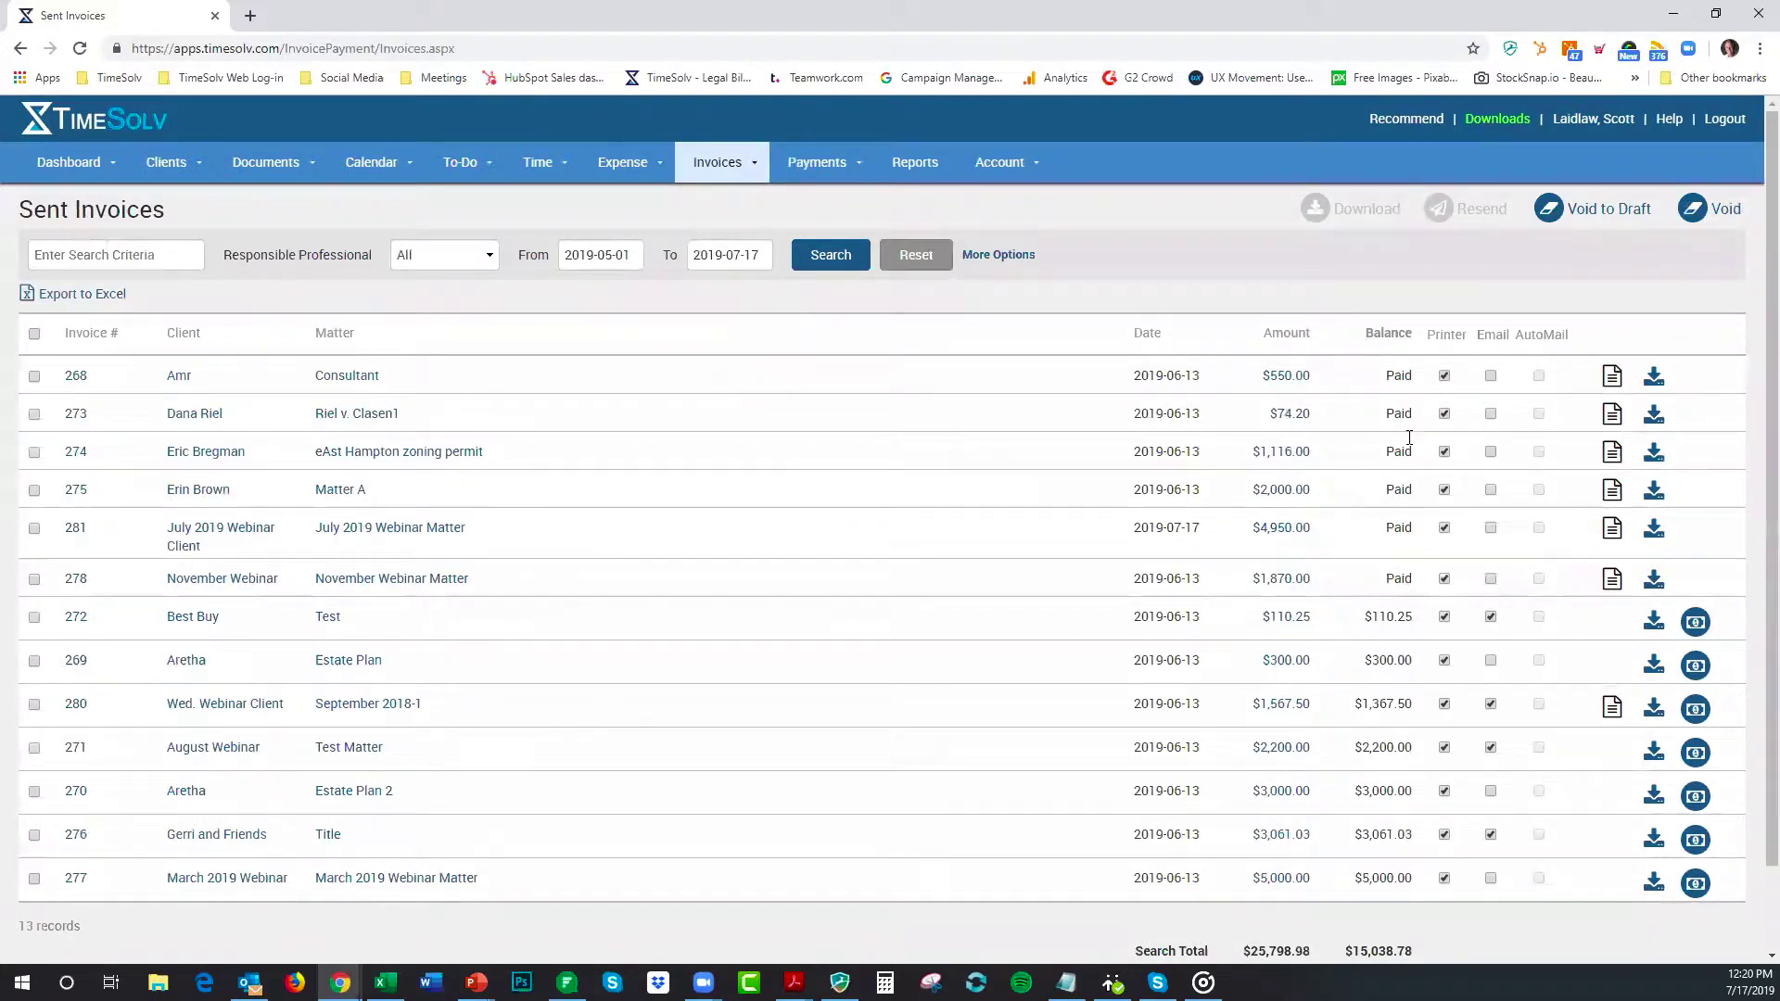
pyautogui.click(1388, 334)
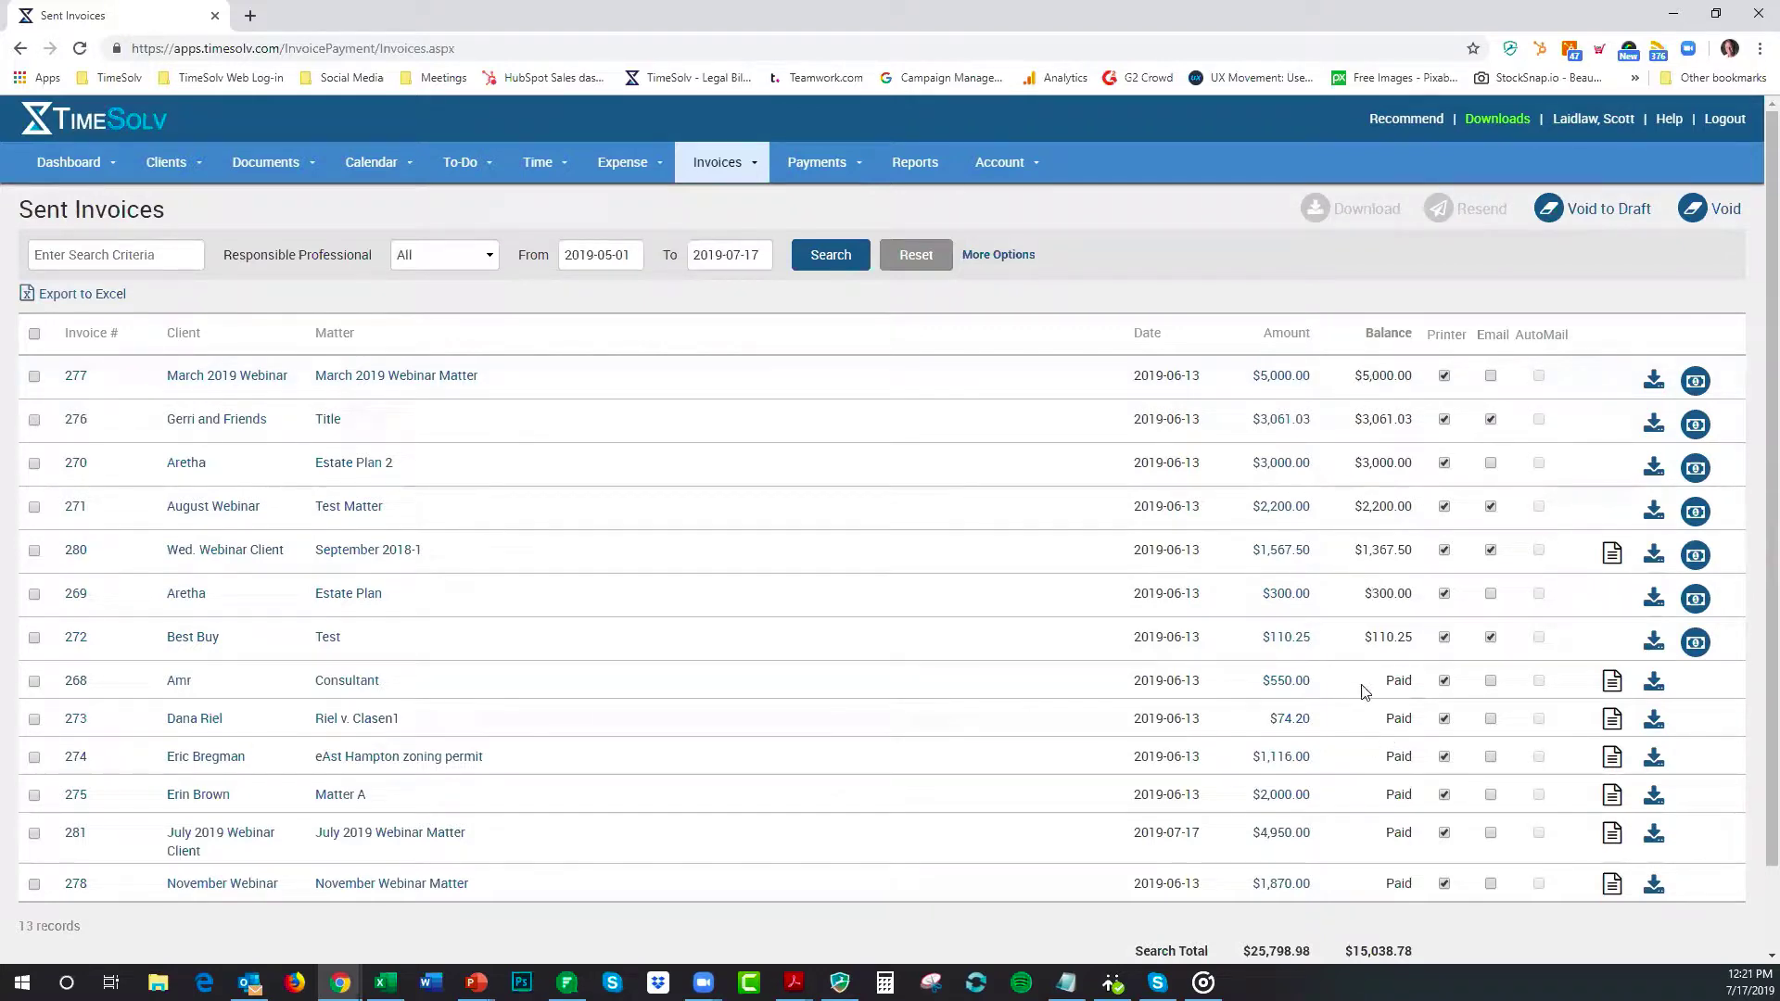
pyautogui.scroll(-1, 1354, 724)
pyautogui.scroll(1, 1354, 724)
# Step: Examine the sent invoice filters for start date, responsible professional and, under the additional options, invoice type
pyautogui.click(570, 255)
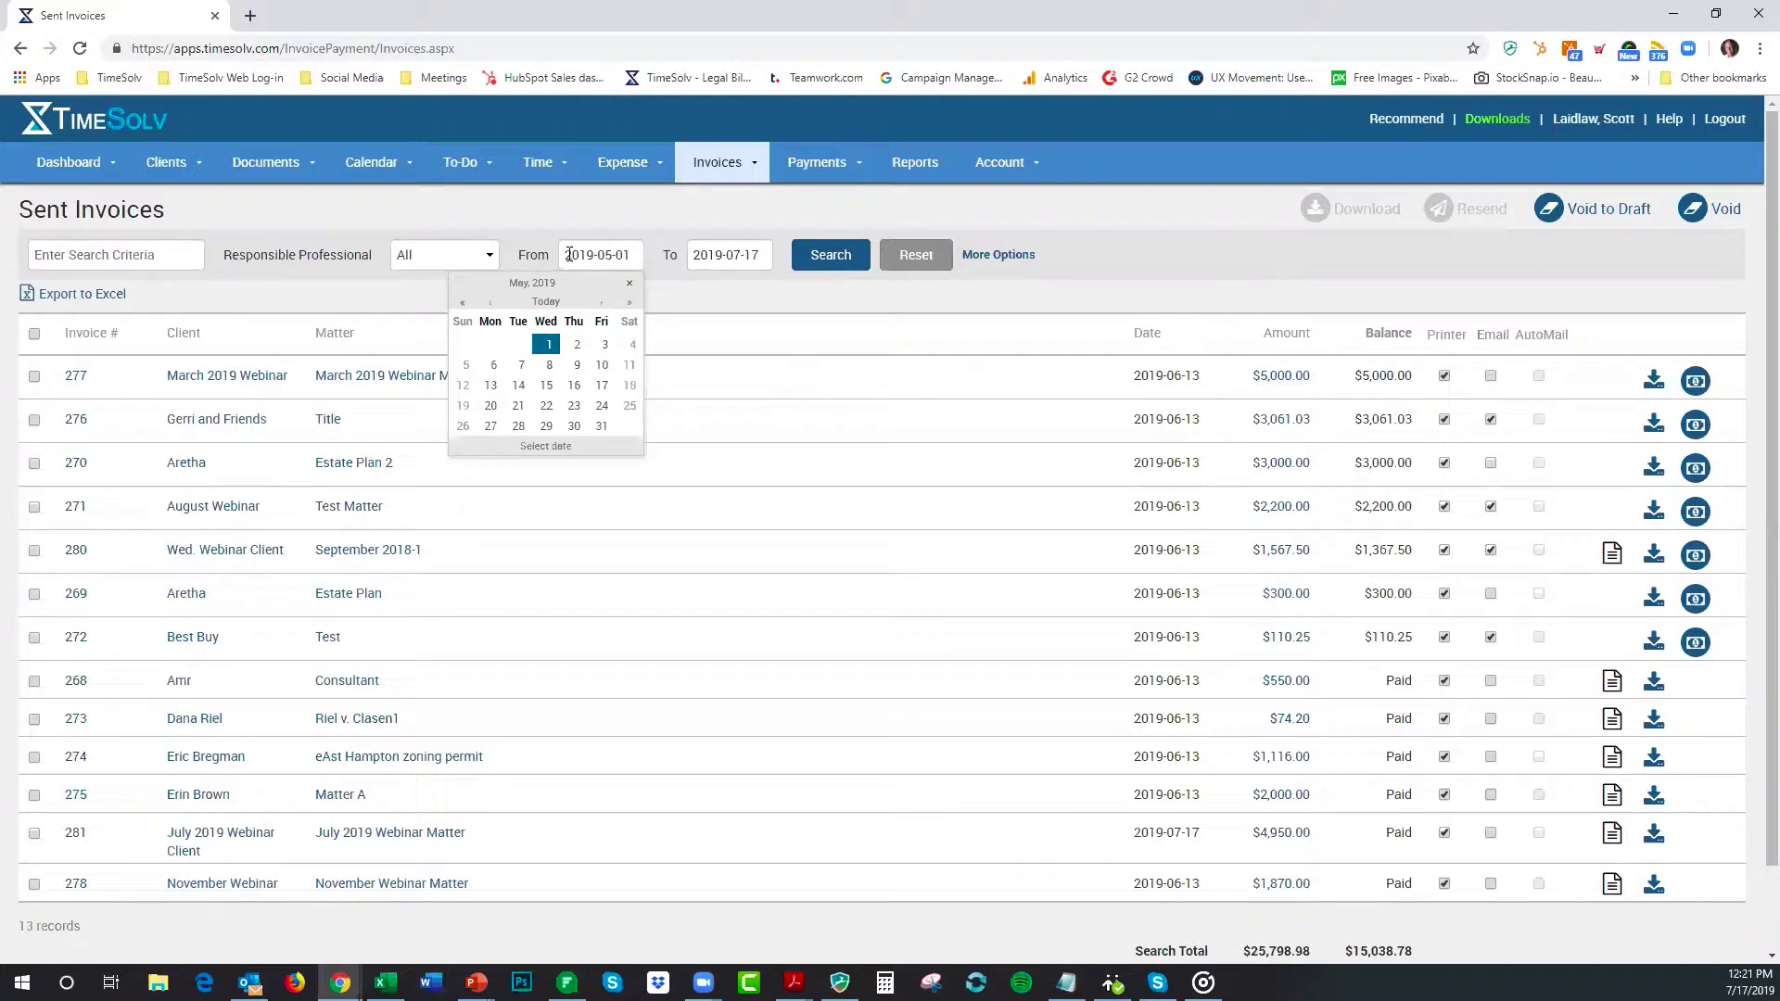
pyautogui.click(474, 257)
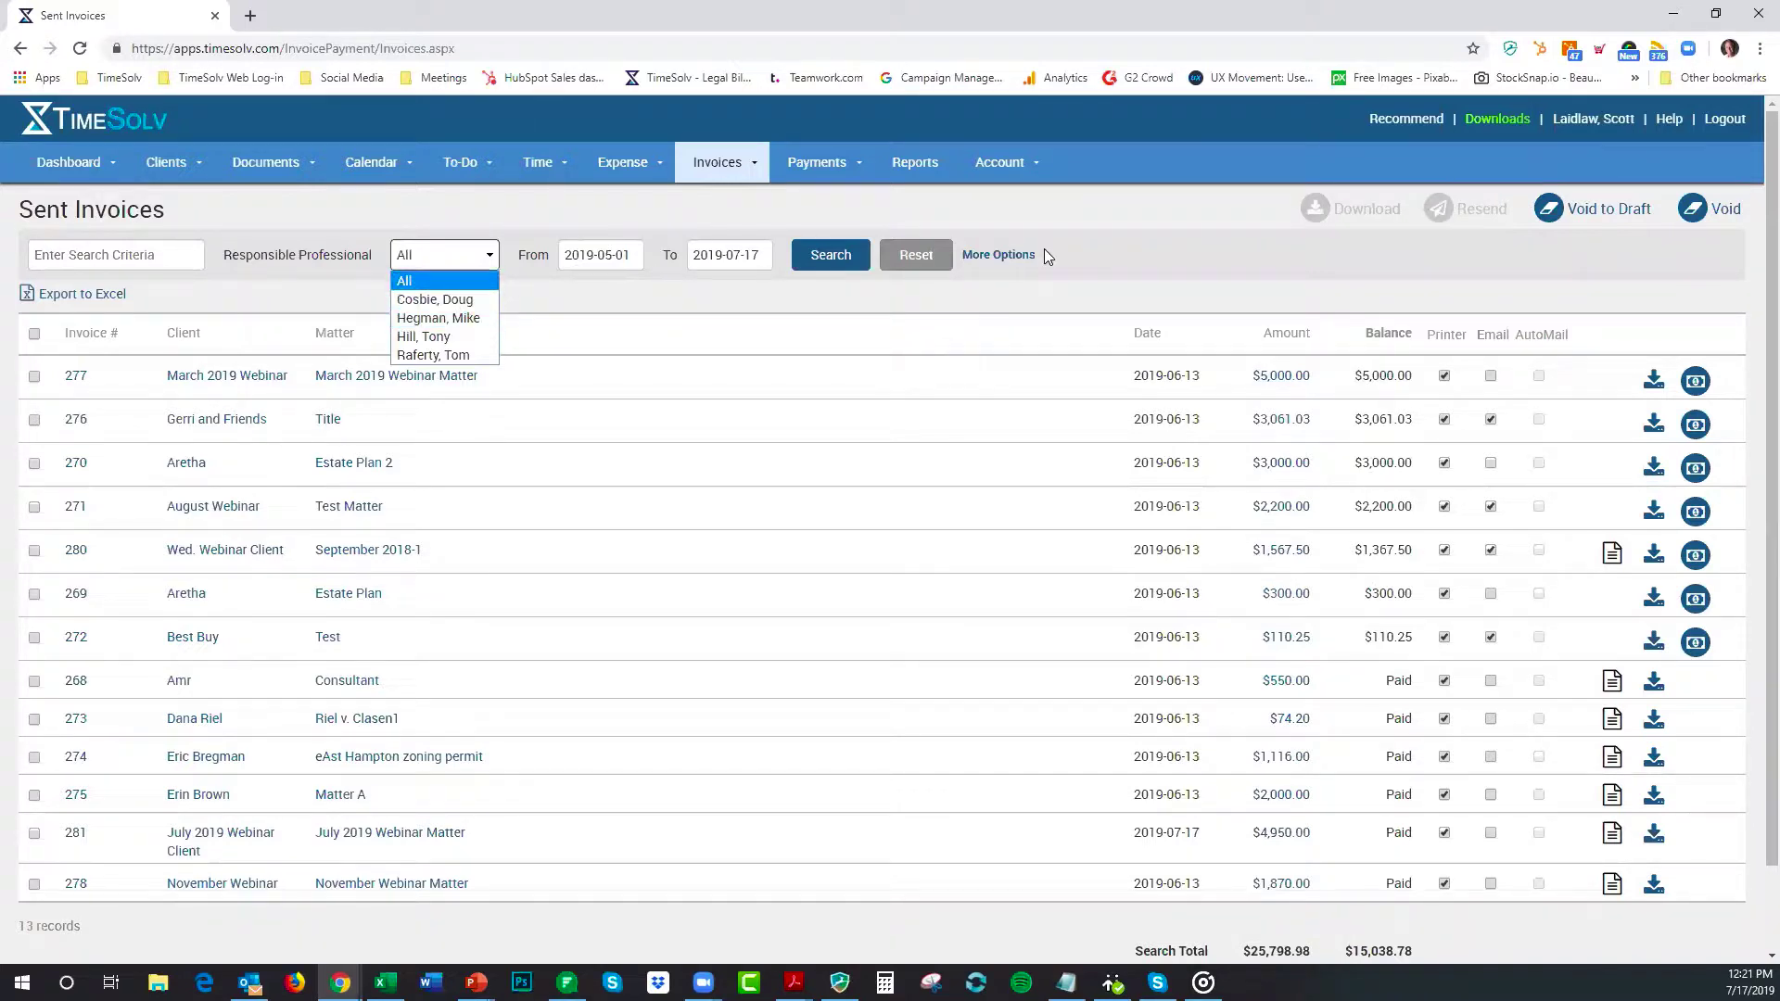
pyautogui.click(981, 255)
pyautogui.click(981, 256)
pyautogui.click(906, 257)
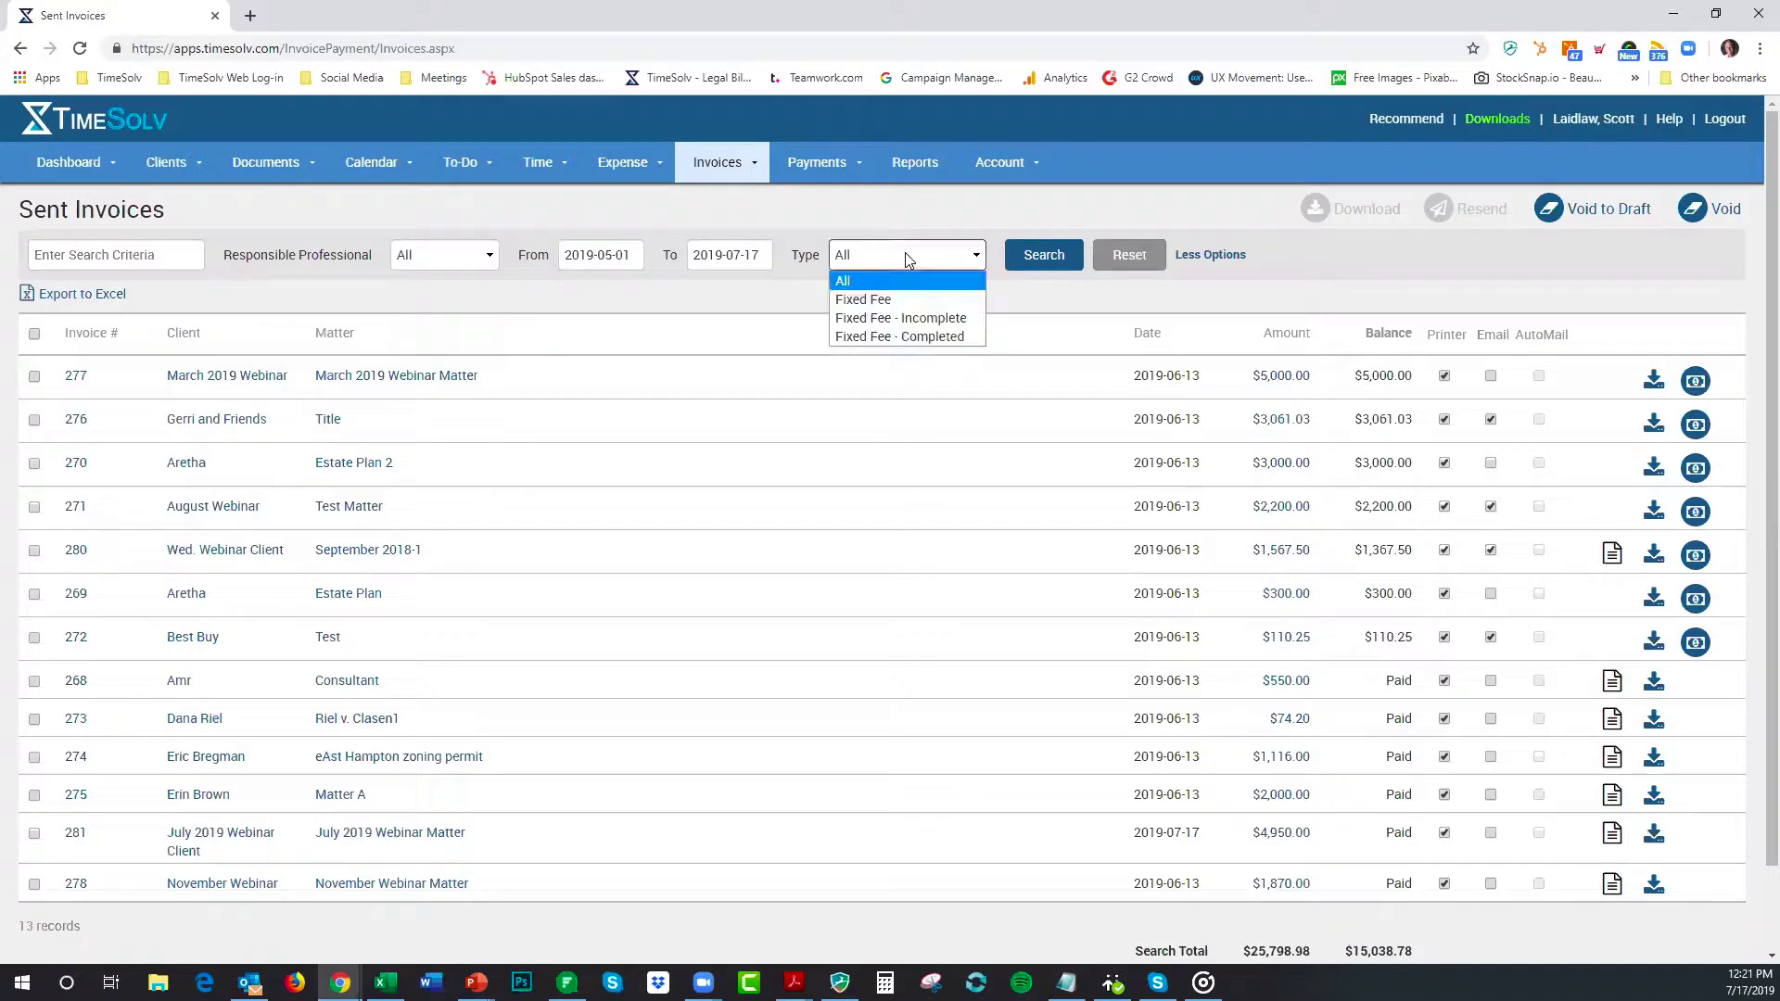
pyautogui.click(1231, 260)
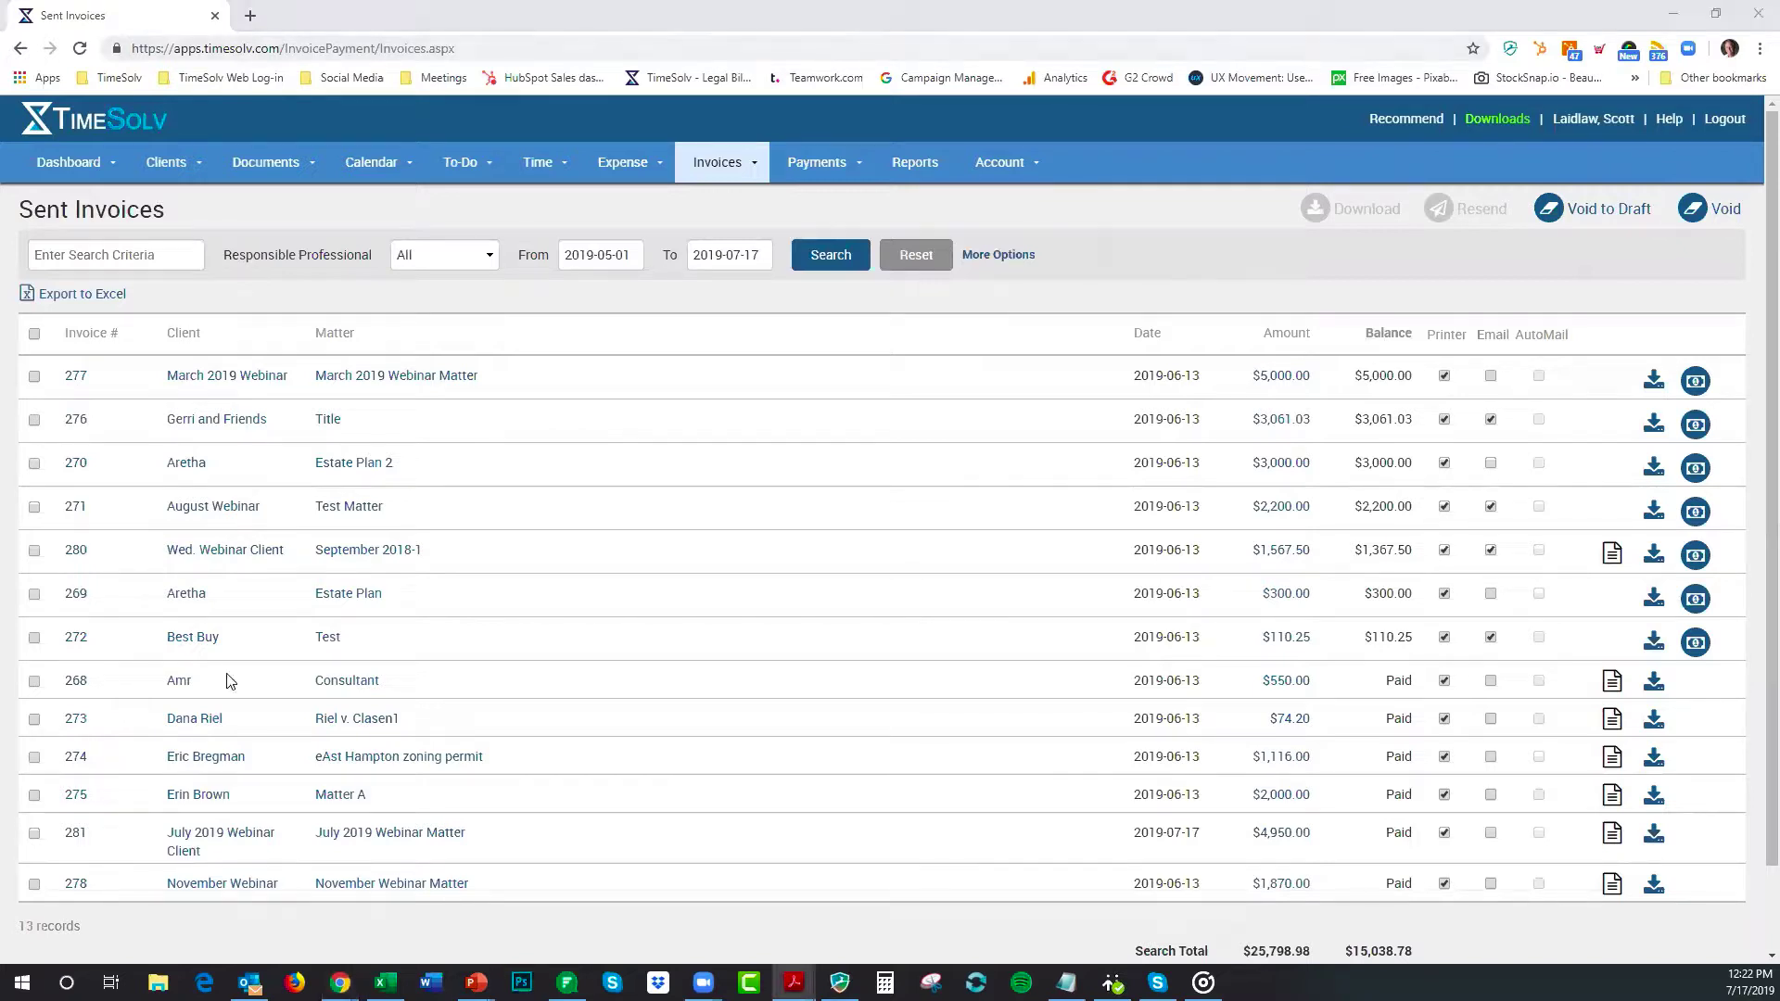
# Step: Switch to the PowerPoint slide show and advance to the Tip #2 slide on creating and using abbreviations
pyautogui.moveTo(475, 984)
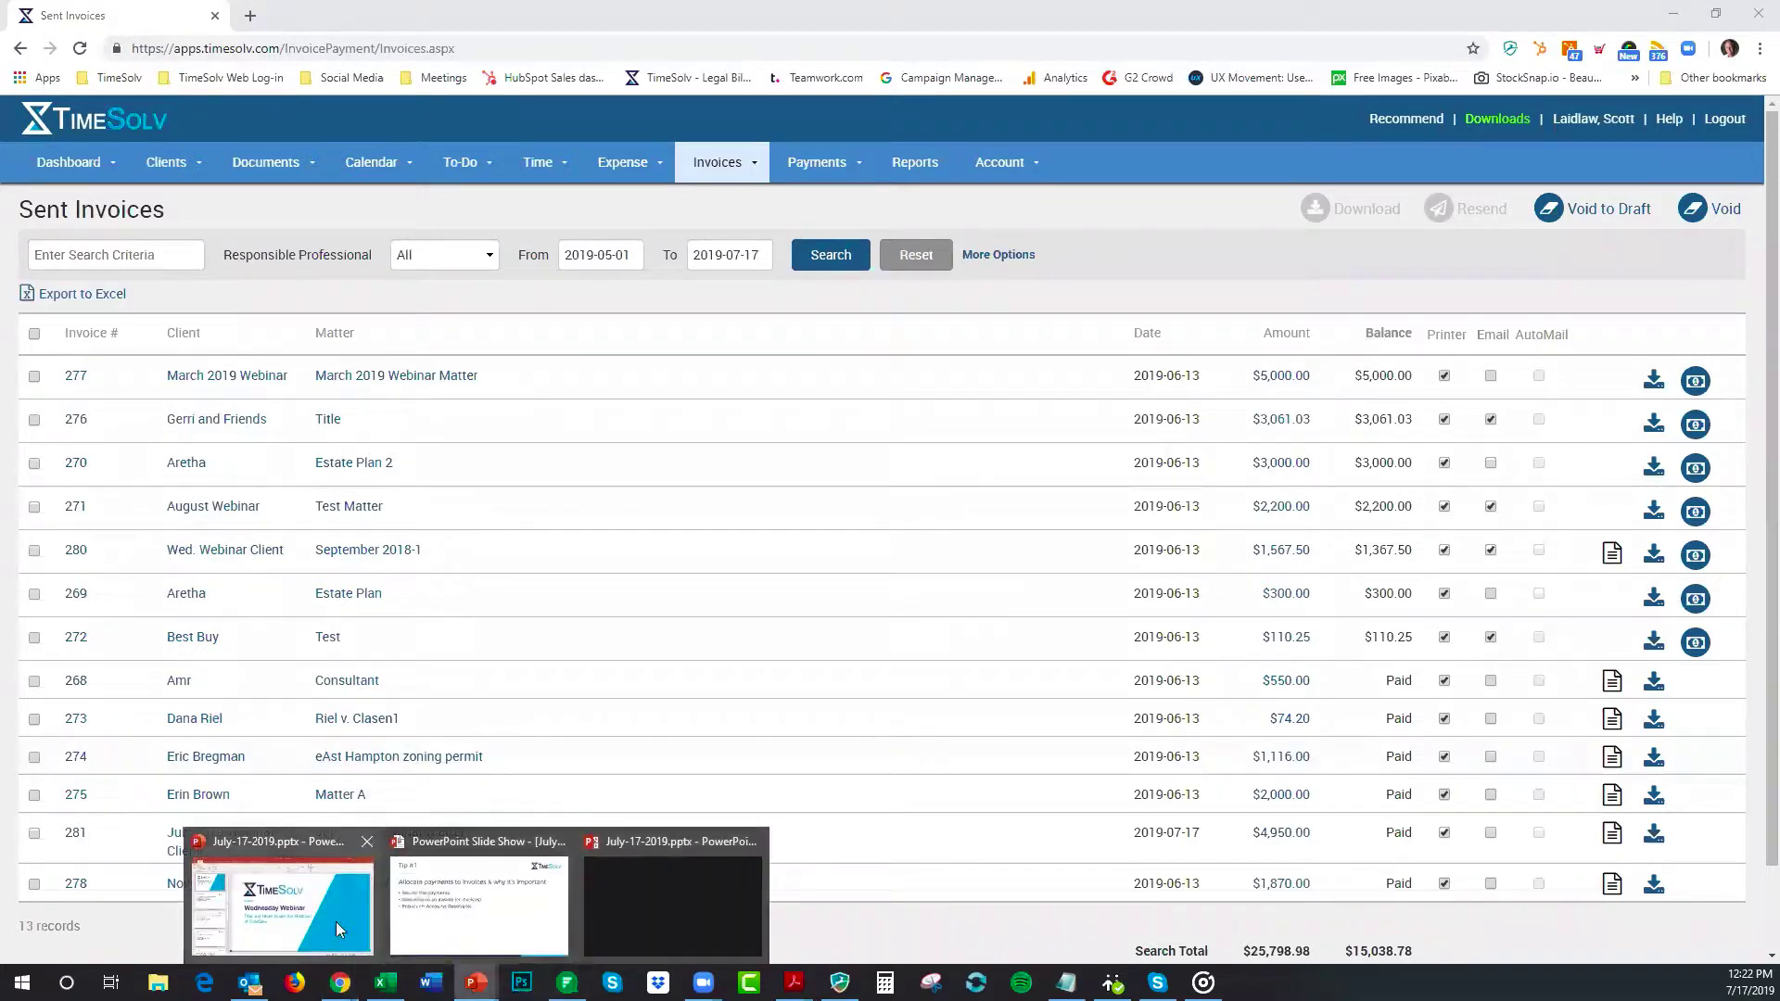
pyautogui.click(489, 935)
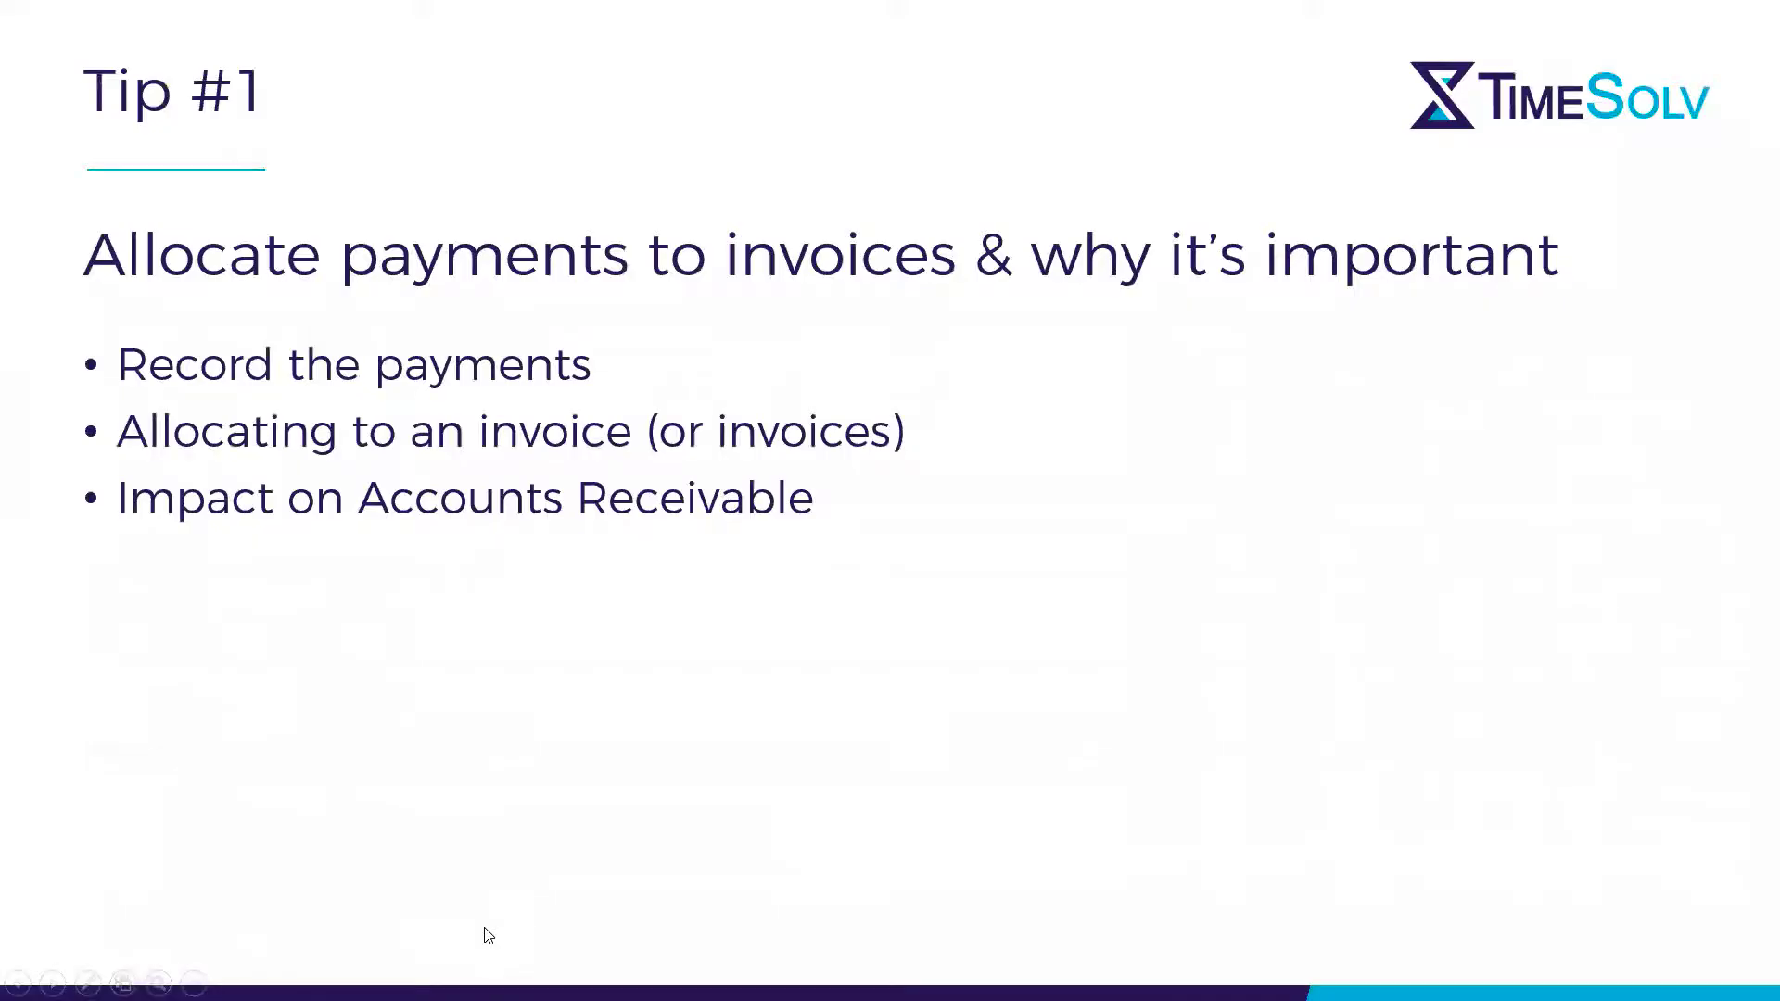
pyautogui.press('Right')
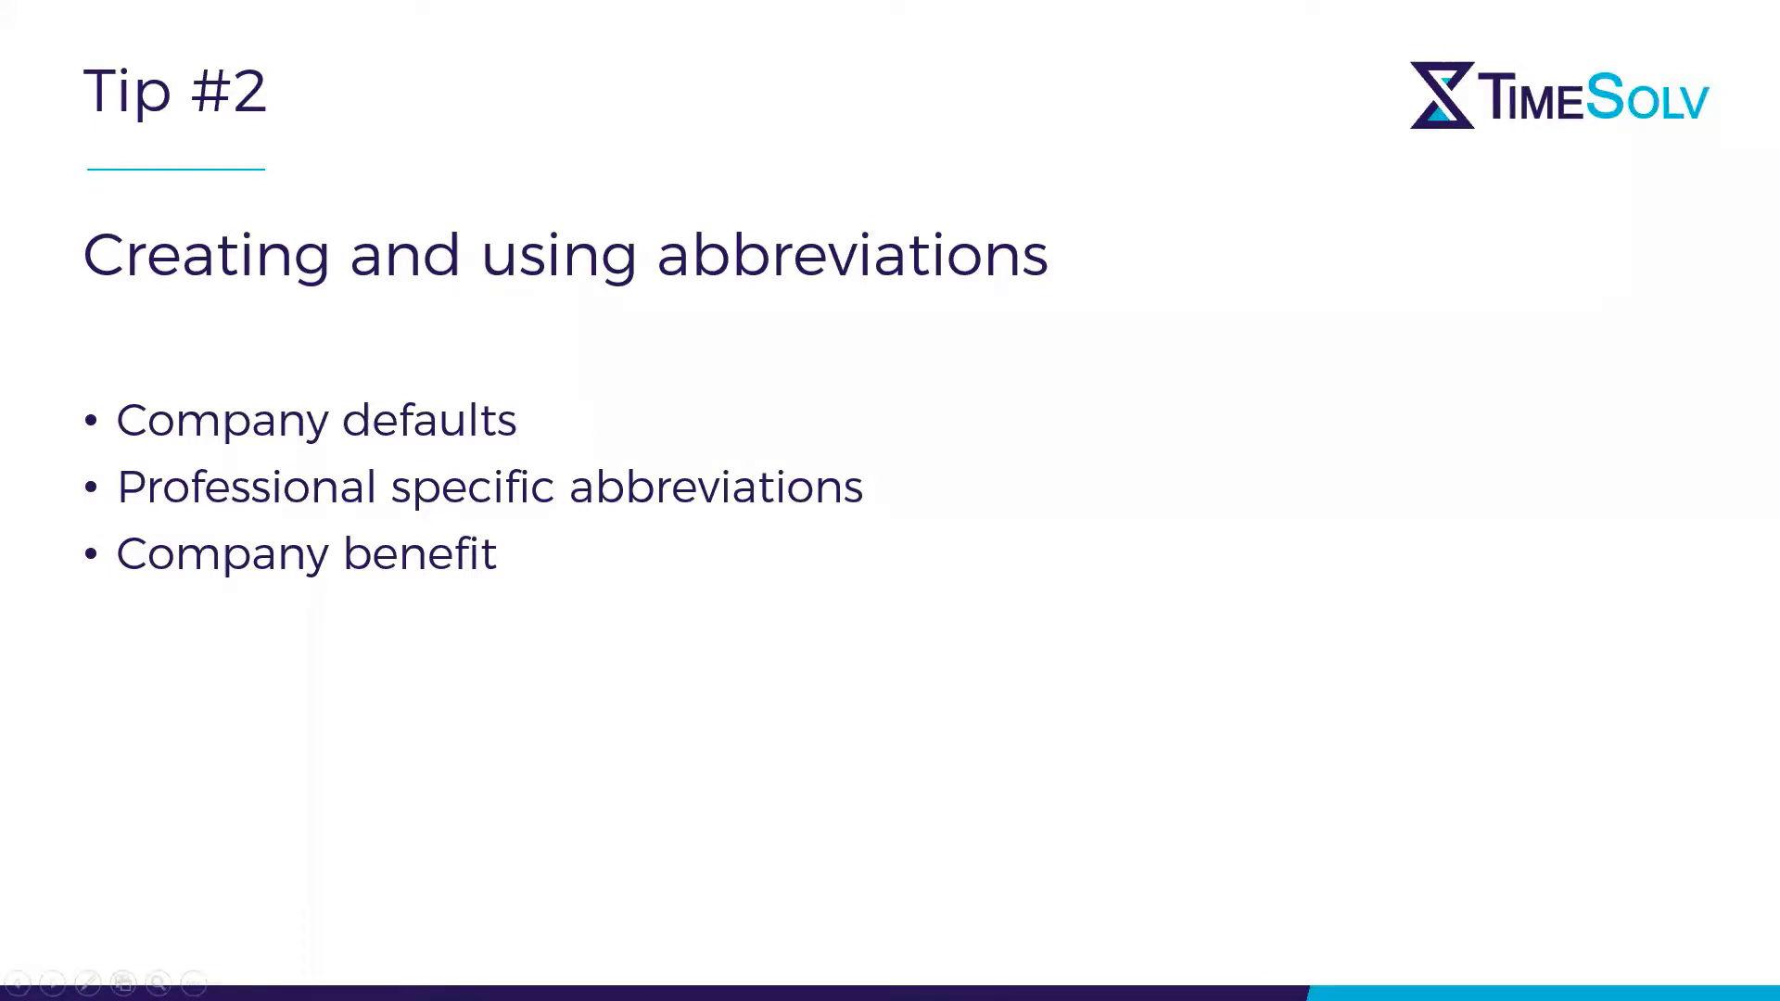
# Step: Switch back to TimeSolv in the browser and open a new time entry at its description
pyautogui.hotkey('alt', 'Tab')
pyautogui.moveTo(552, 169)
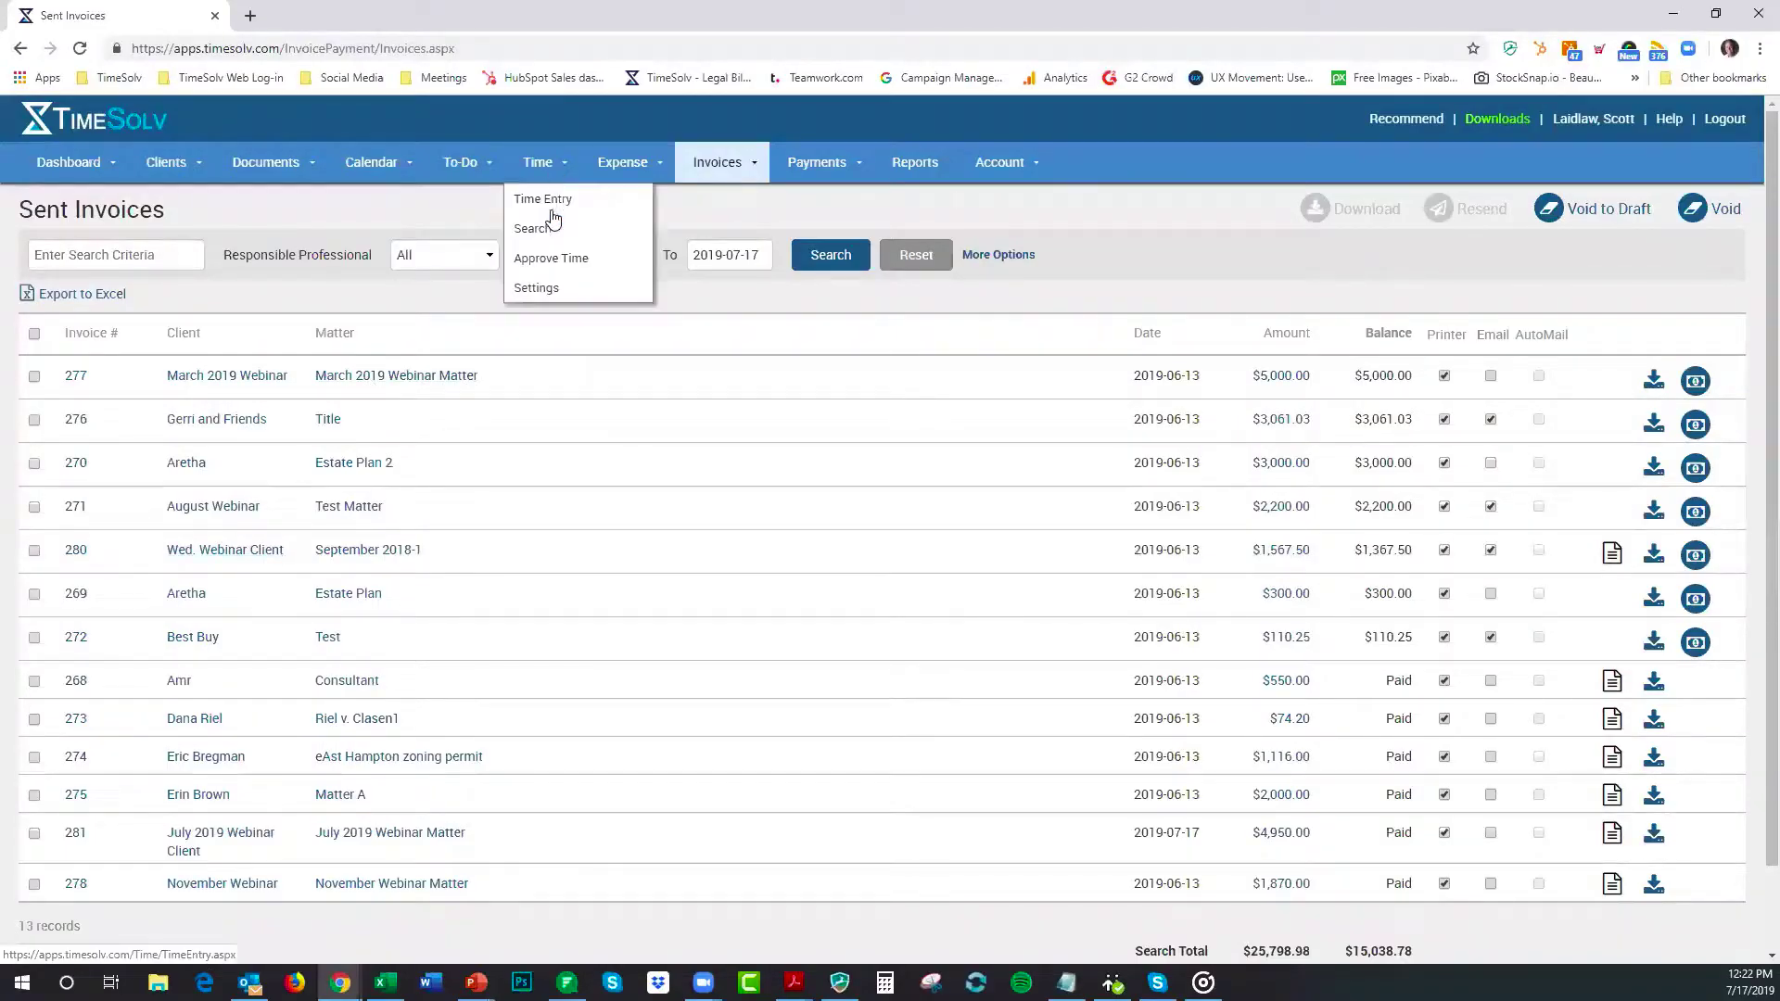
pyautogui.click(557, 200)
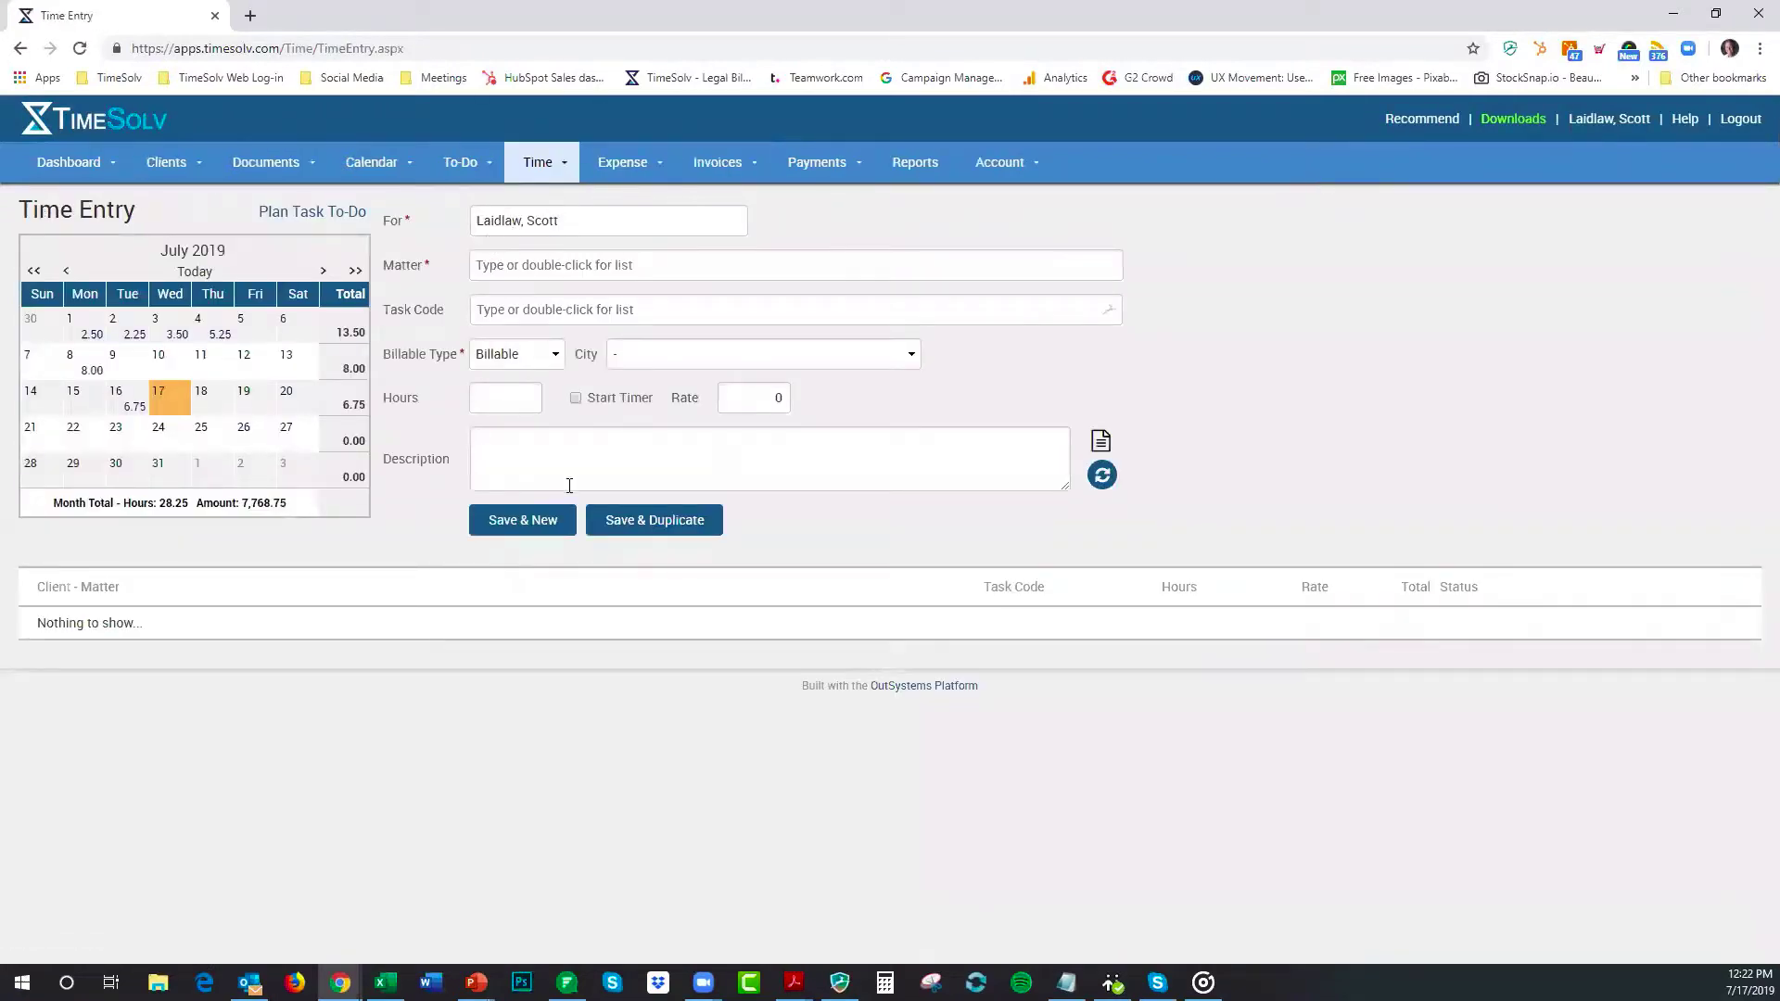
pyautogui.click(508, 450)
# Step: Open the firm's abbreviations in the account settings
pyautogui.click(985, 167)
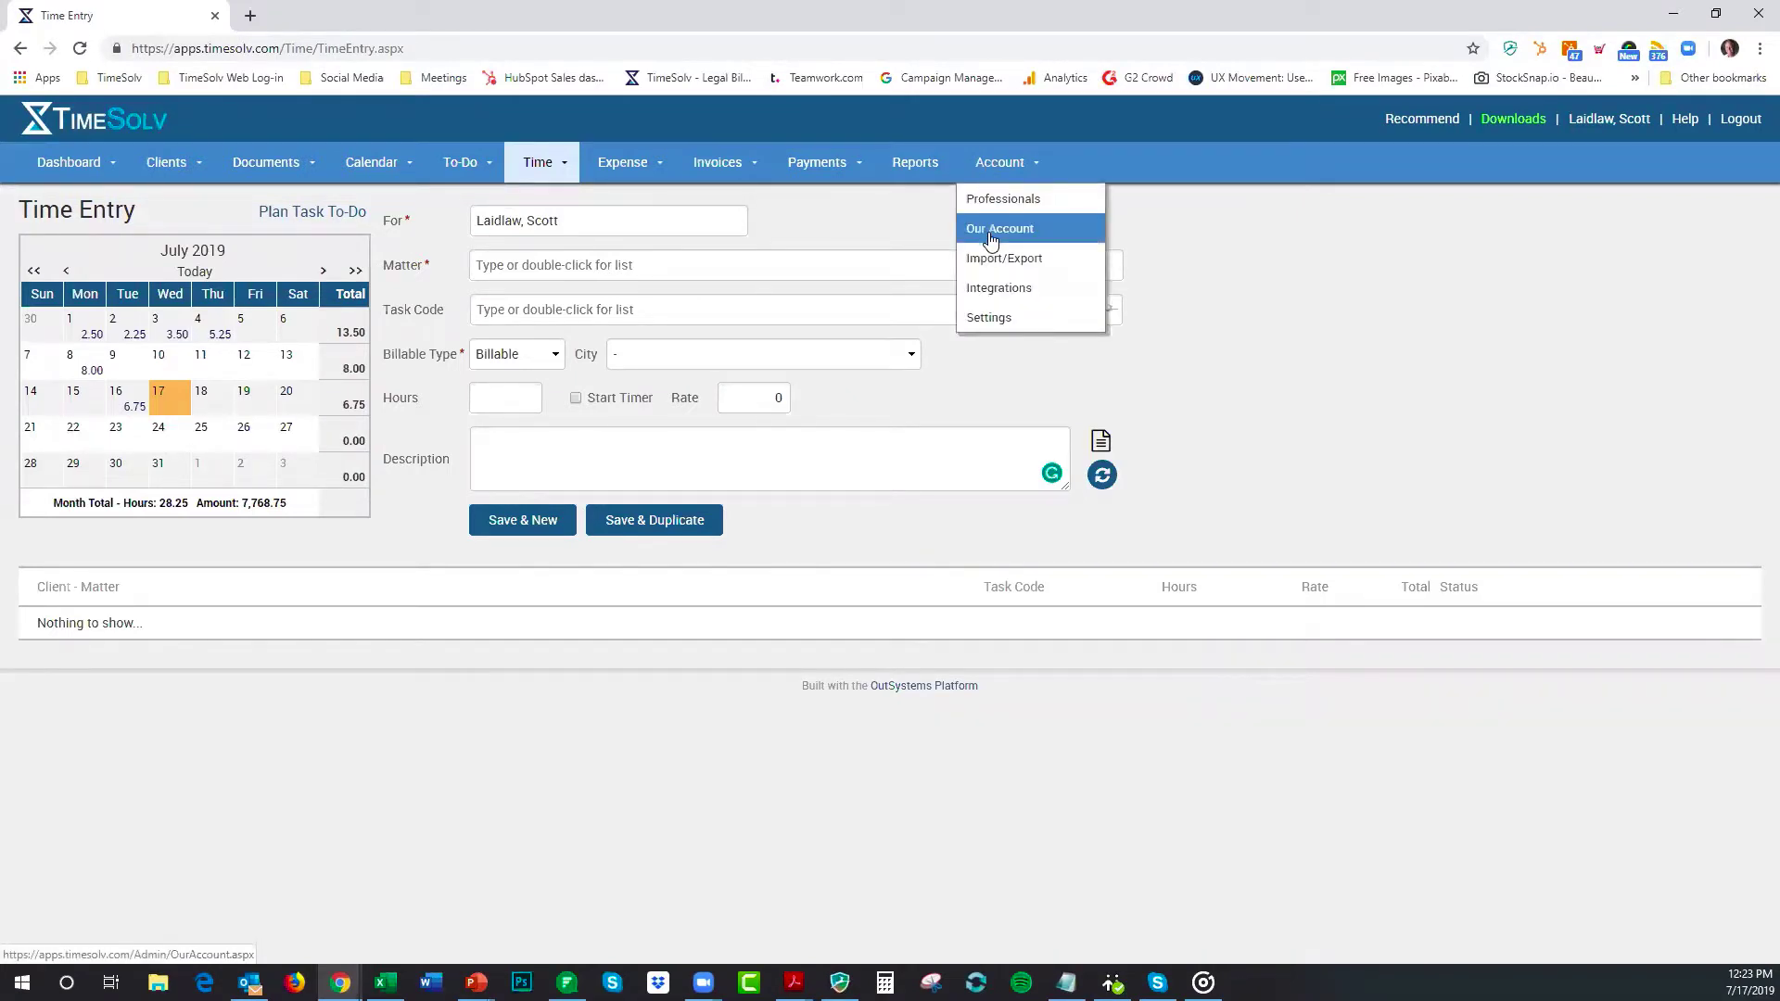
pyautogui.click(976, 321)
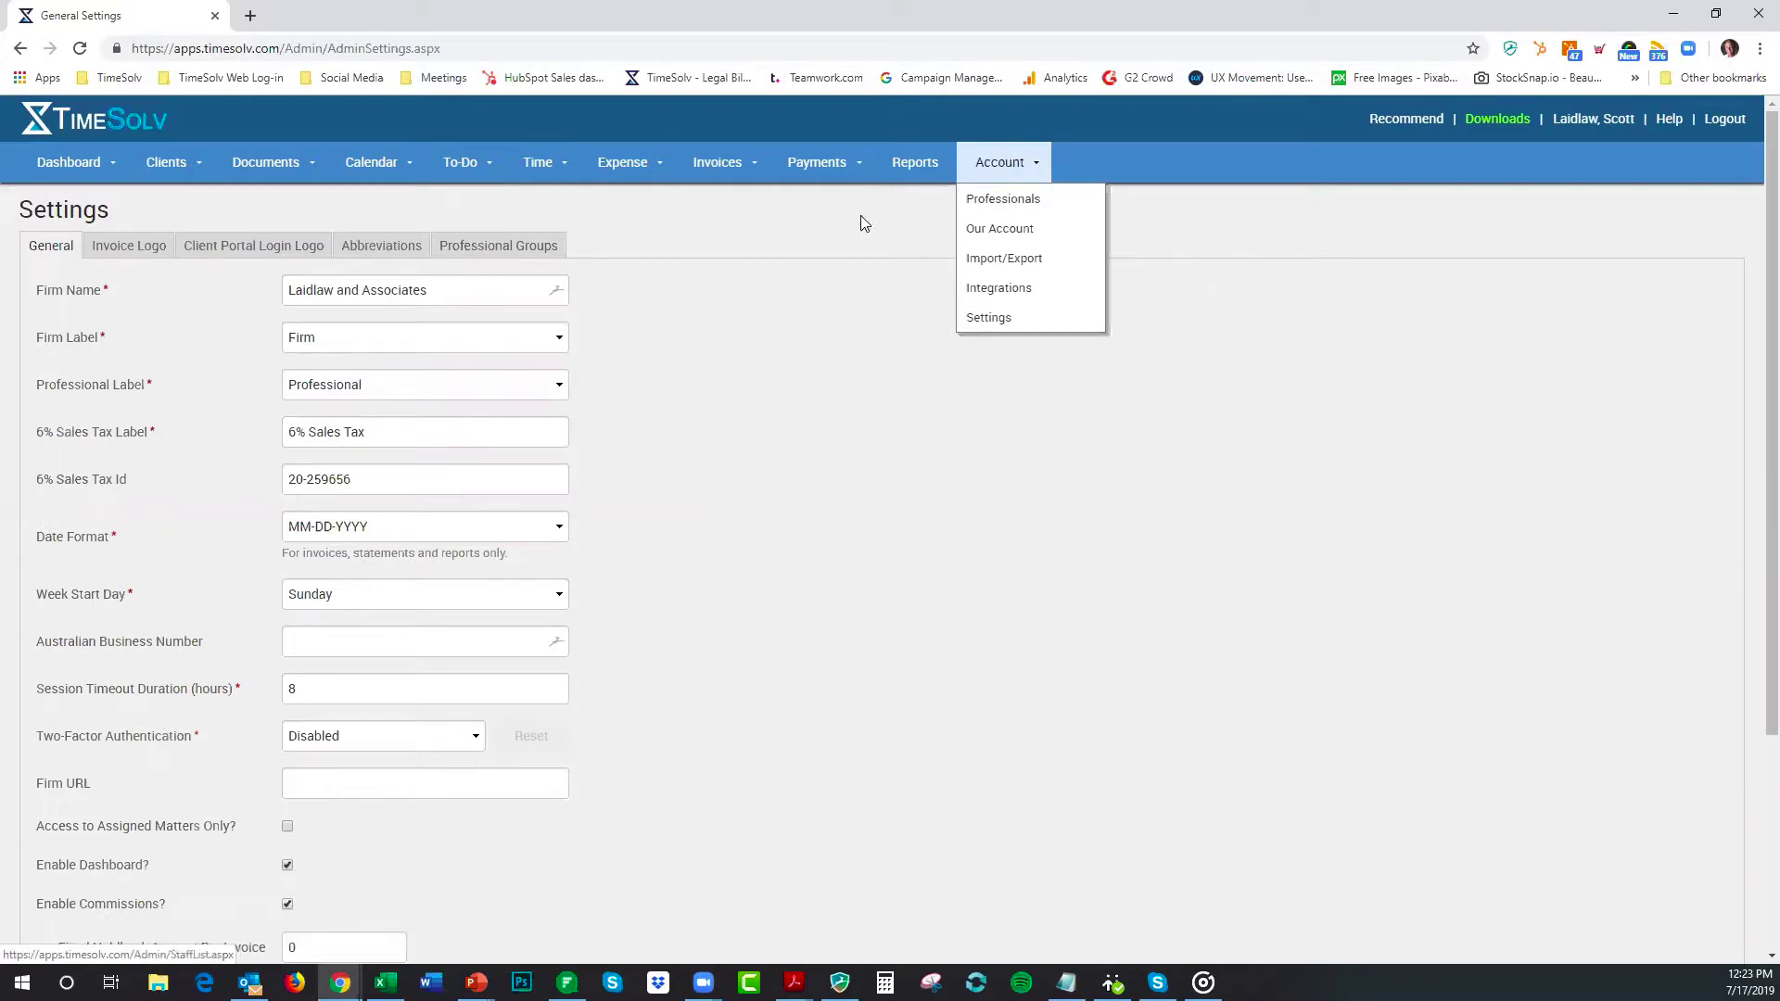
pyautogui.click(369, 246)
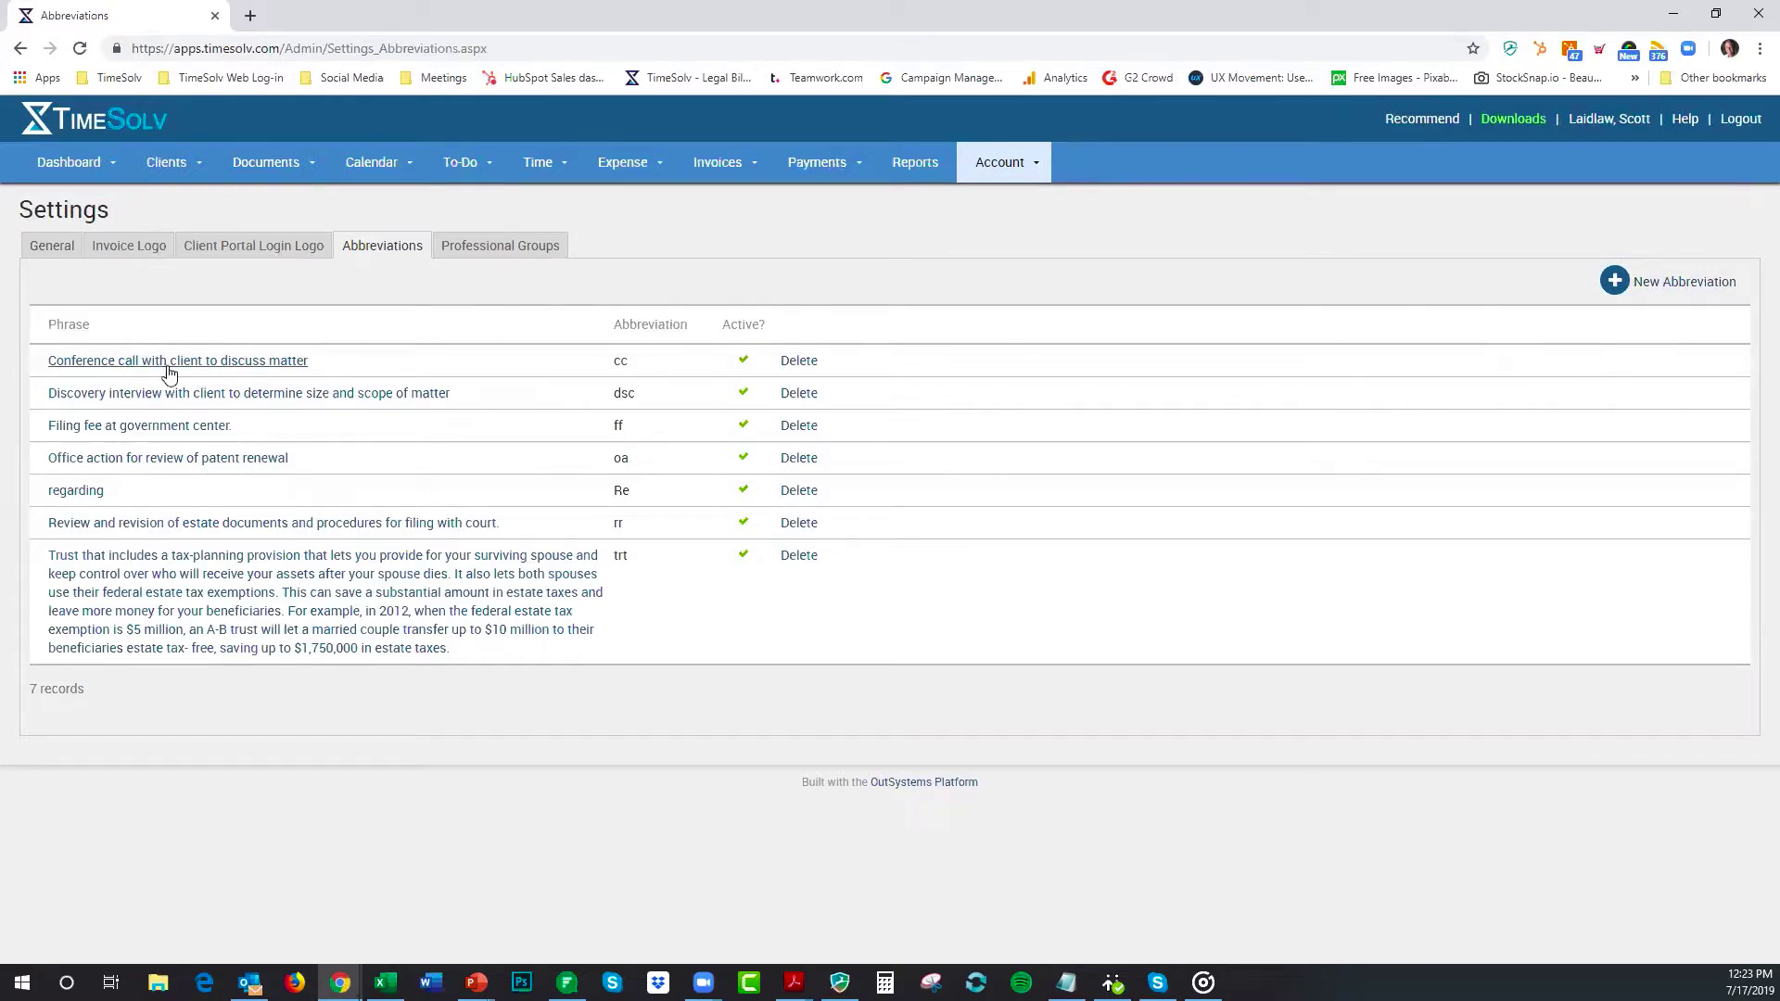
# Step: Examine the full phrase and character count of the trt abbreviation, closing it without saving
pyautogui.click(289, 593)
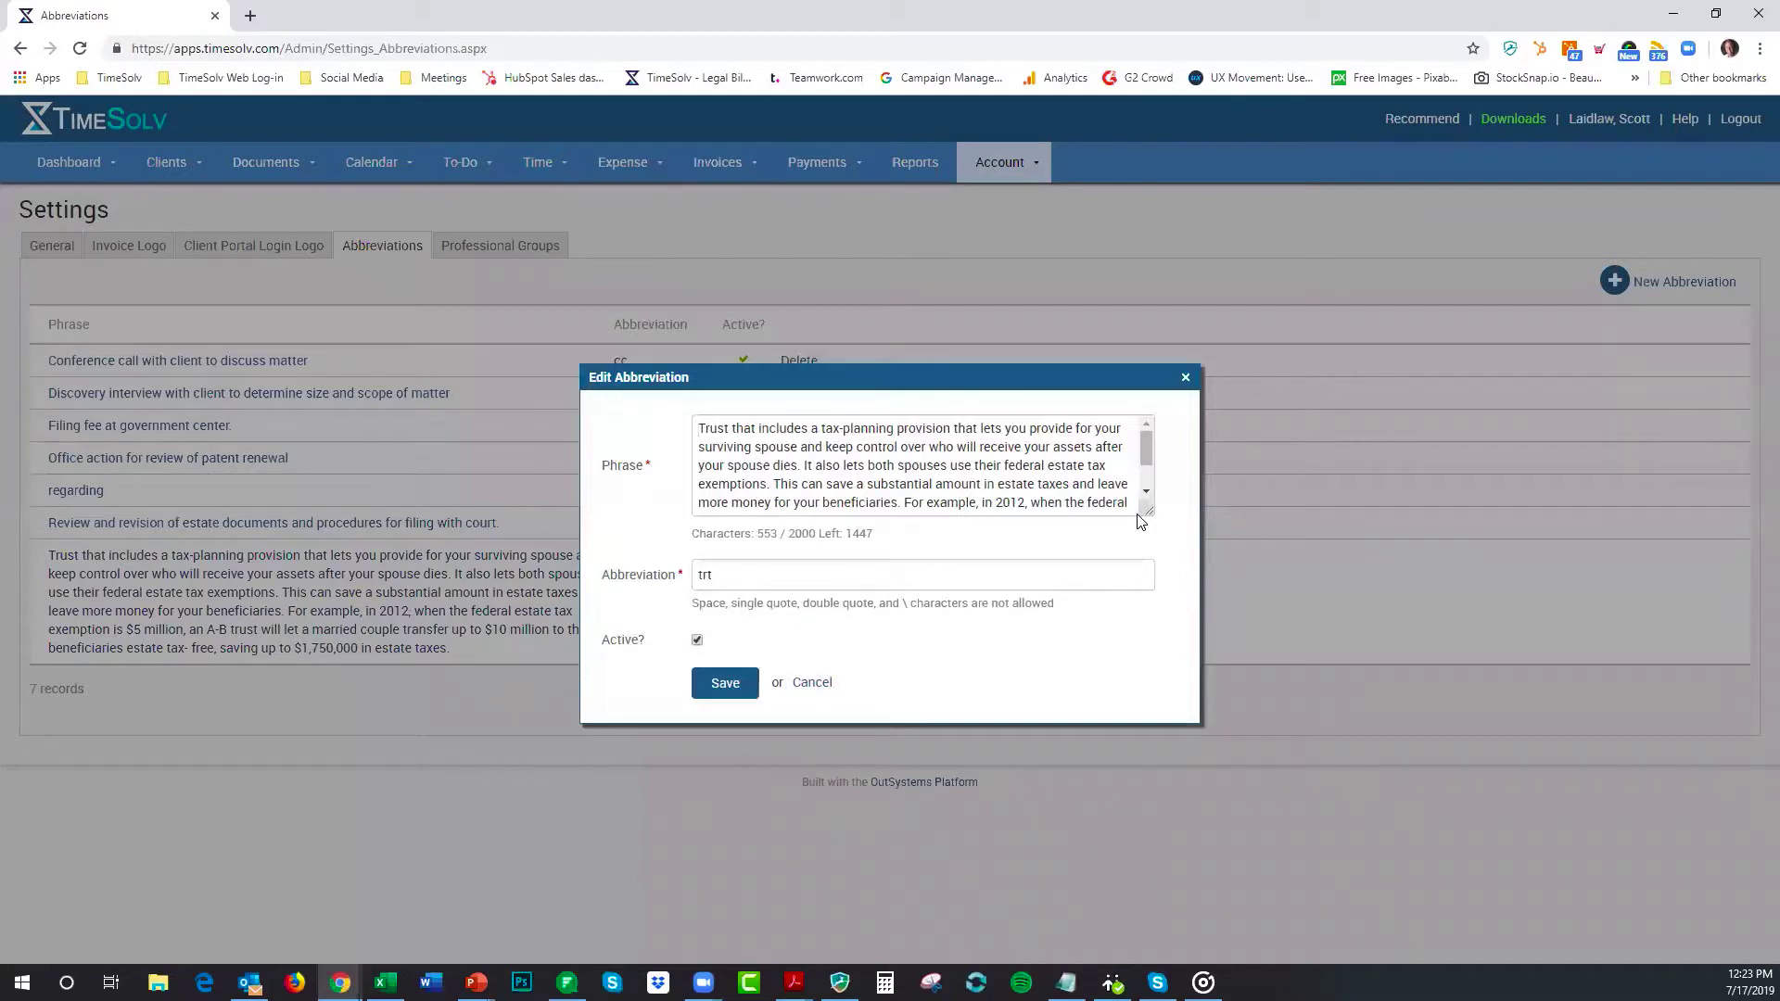
pyautogui.moveTo(1148, 511); pyautogui.dragTo(1146, 590)
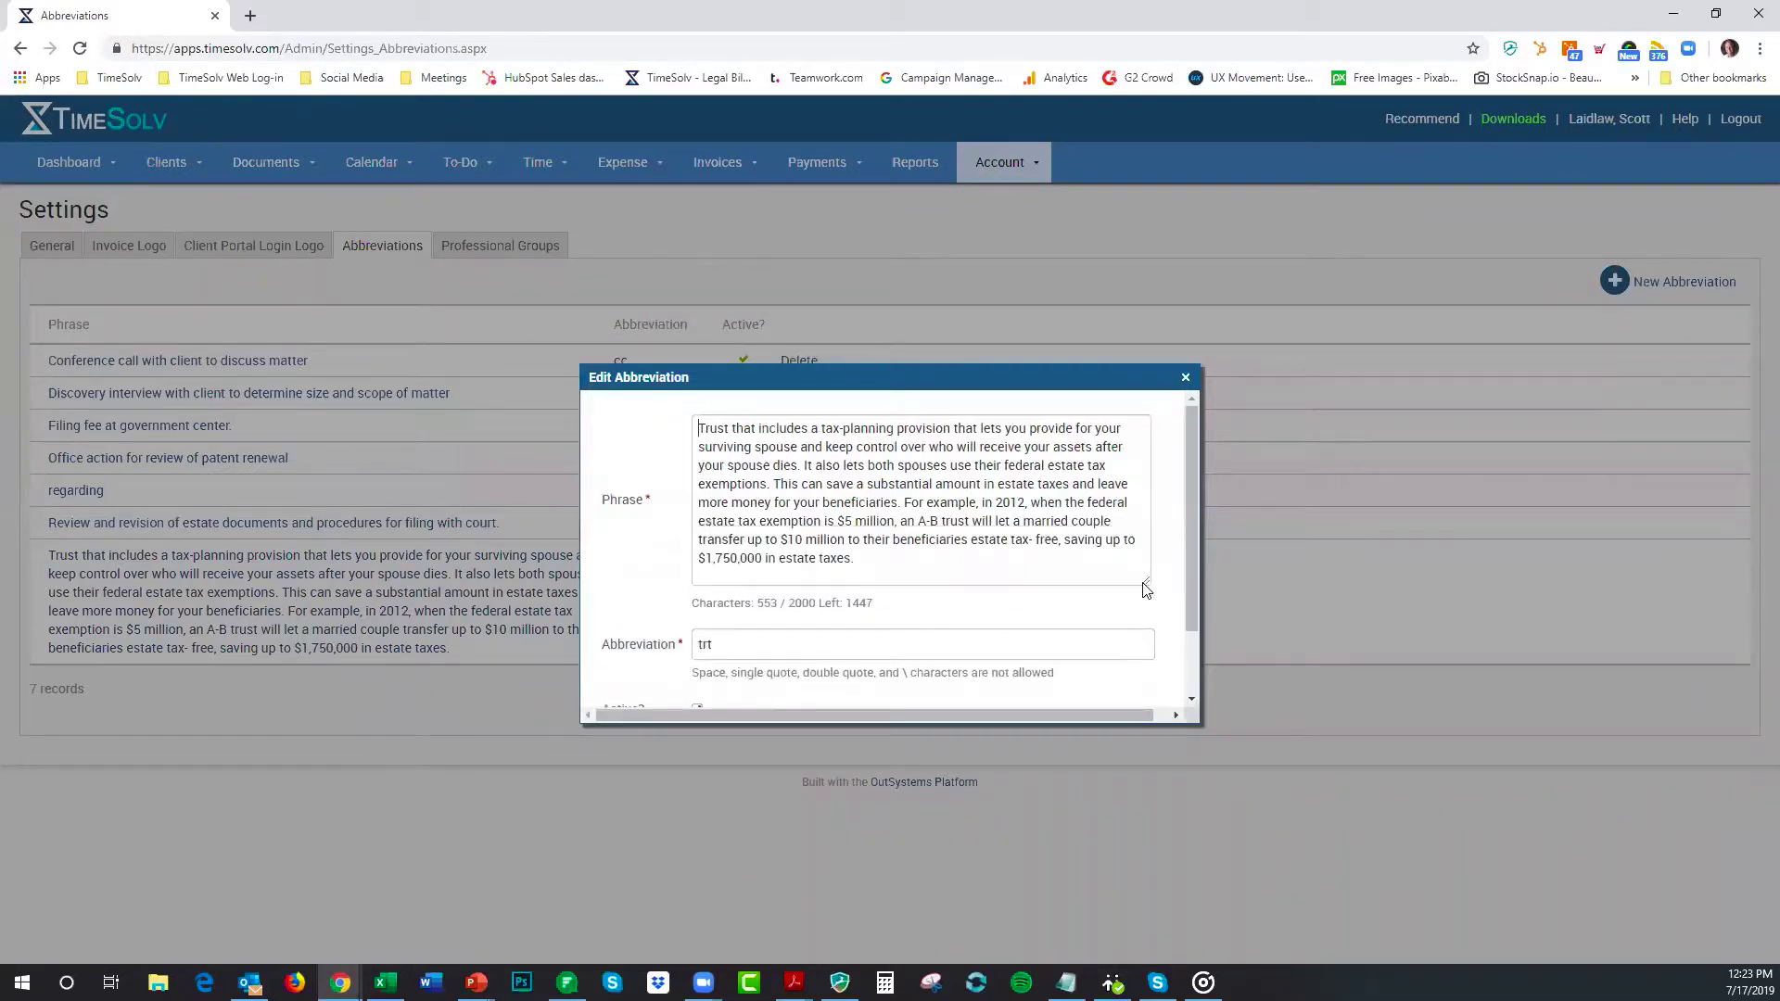
pyautogui.scroll(-1, 1114, 526)
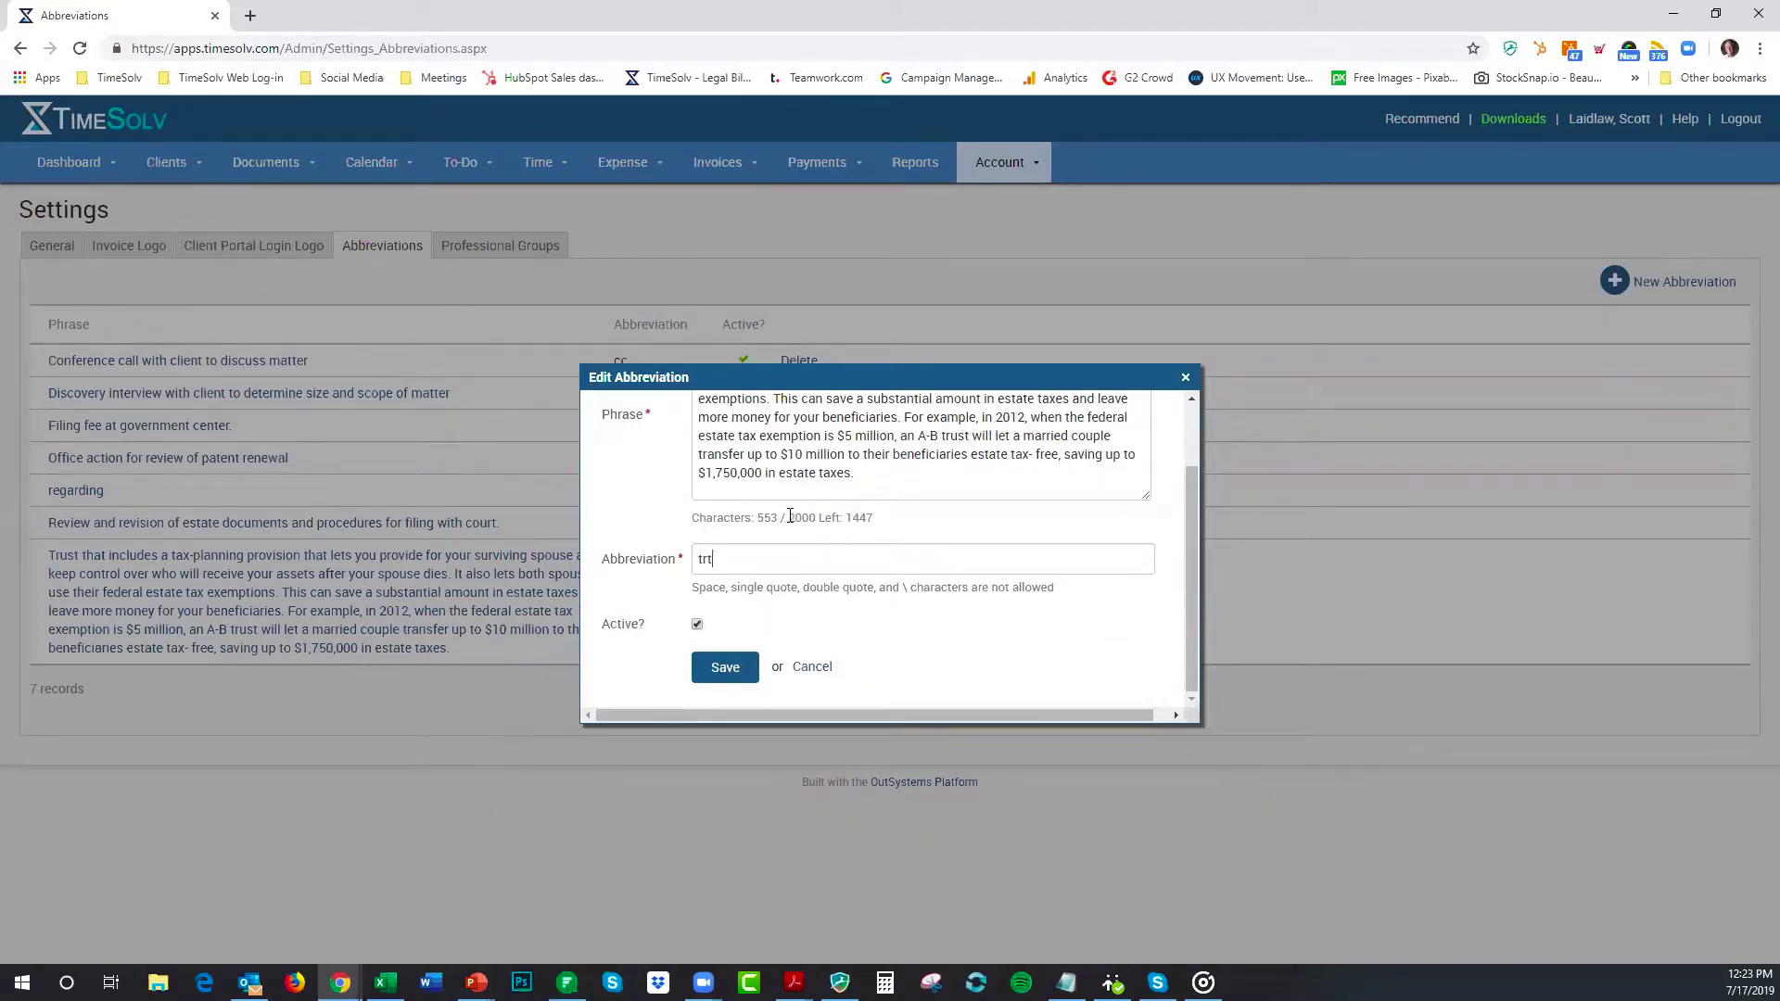
pyautogui.moveTo(807, 517); pyautogui.dragTo(788, 517)
pyautogui.scroll(1, 887, 479)
pyautogui.scroll(-1, 804, 500)
pyautogui.click(761, 518)
pyautogui.doubleClick(762, 517)
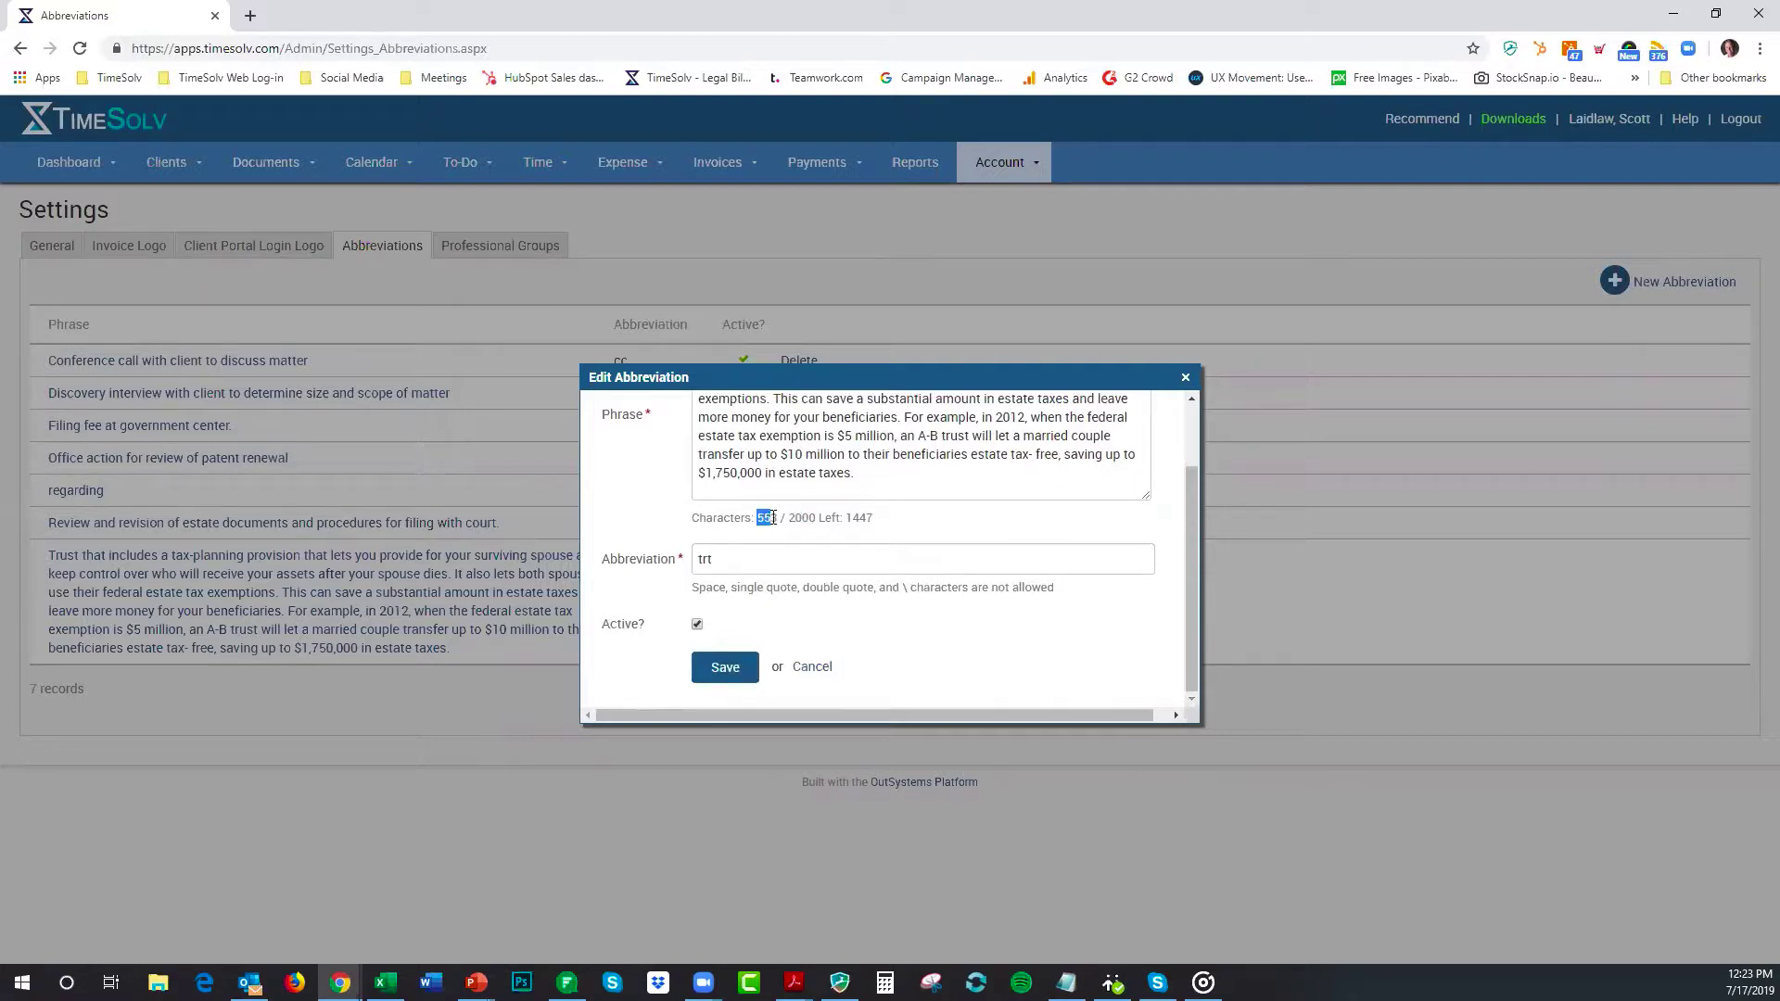
pyautogui.click(933, 455)
pyautogui.click(816, 672)
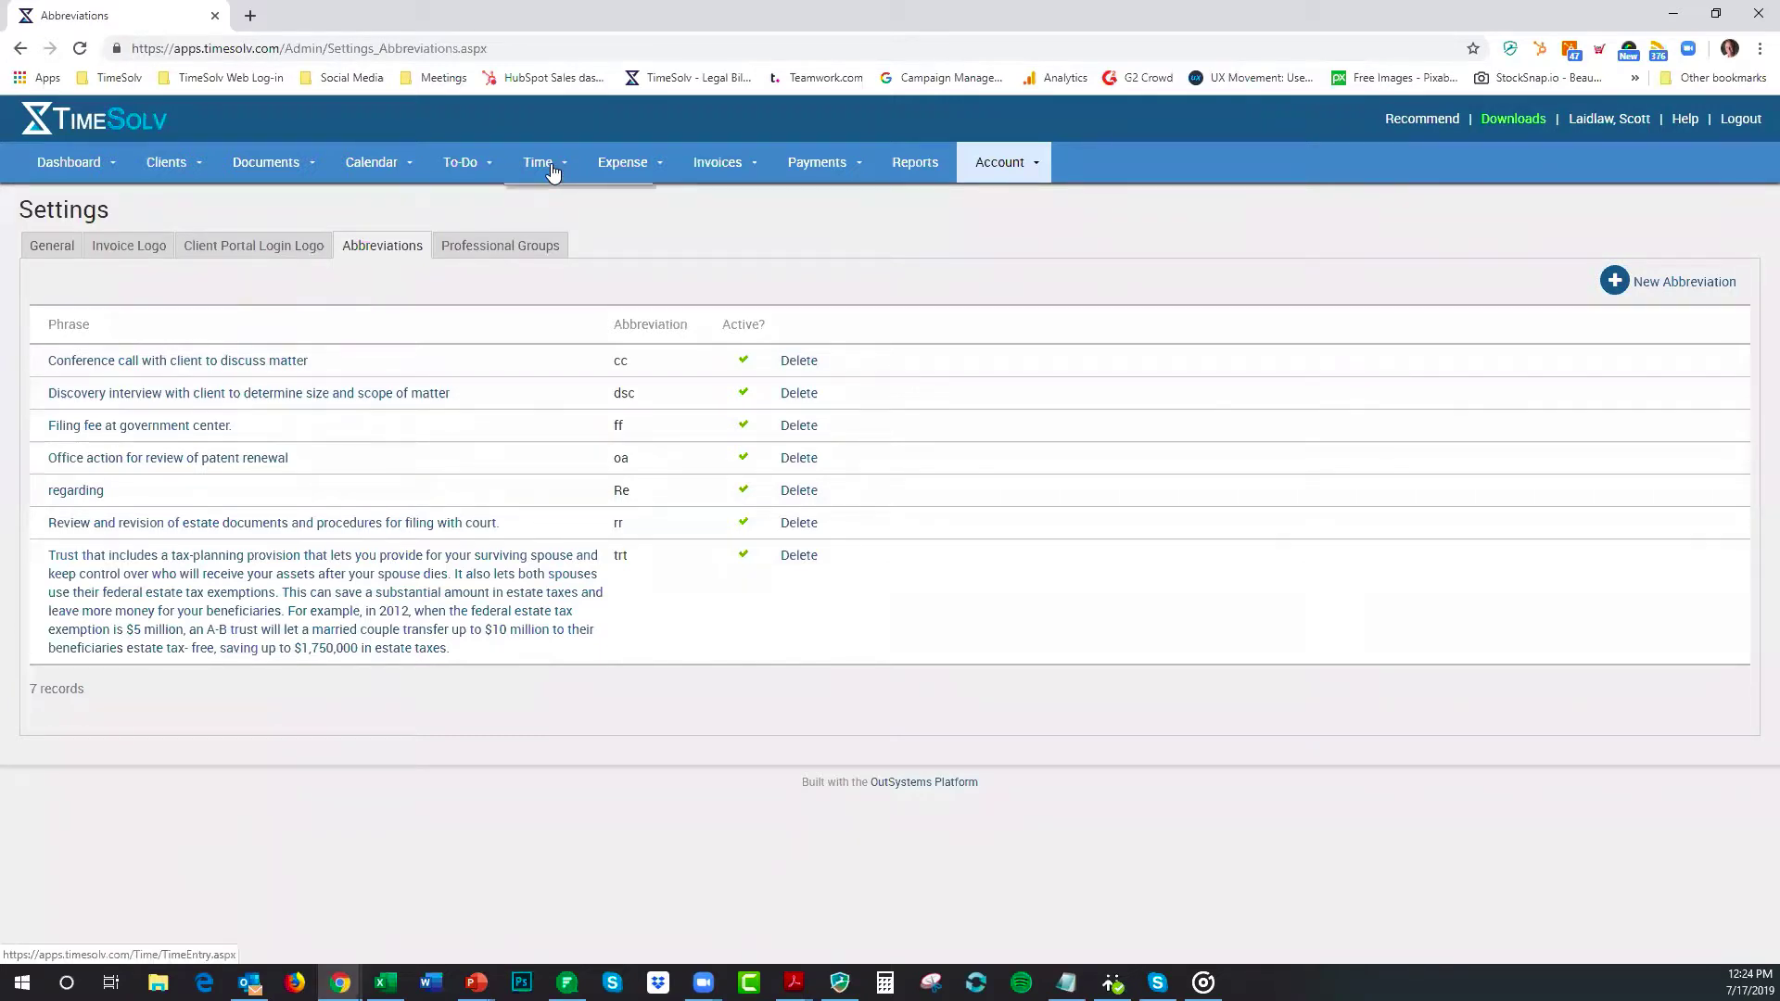
# Step: Open a new time entry and review the full list of abbreviations available for its description
pyautogui.moveTo(553, 175)
pyautogui.click(558, 206)
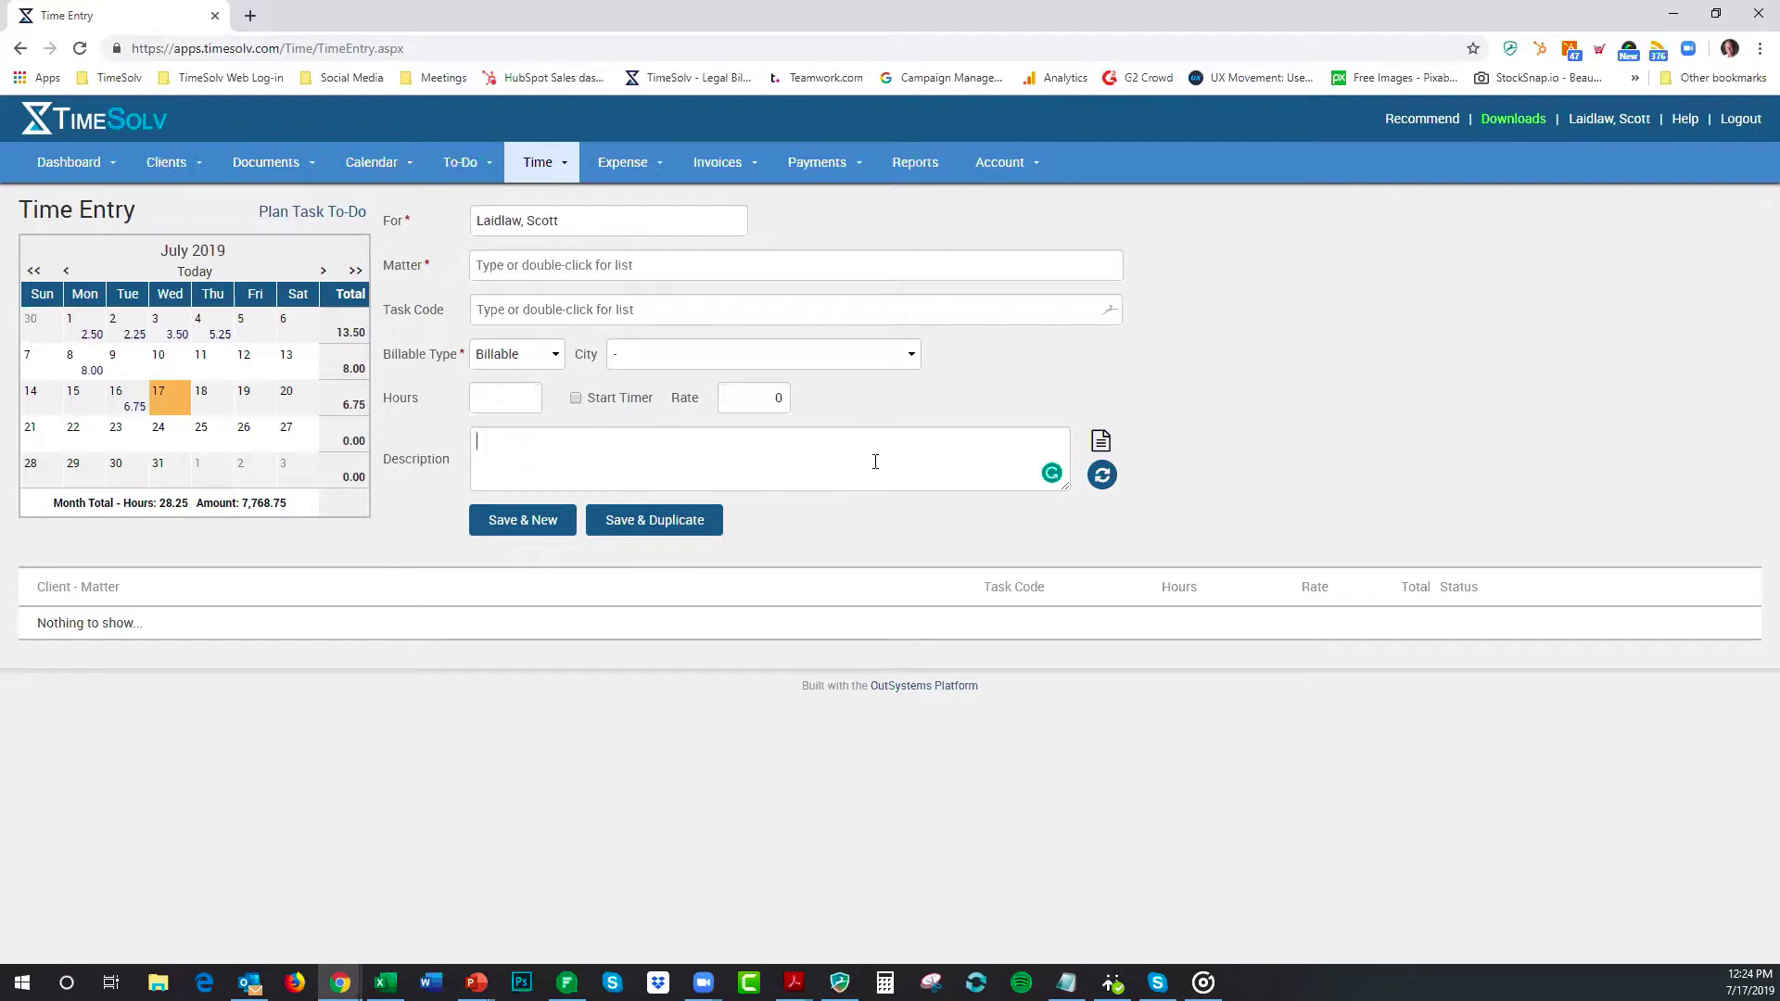
pyautogui.click(1103, 444)
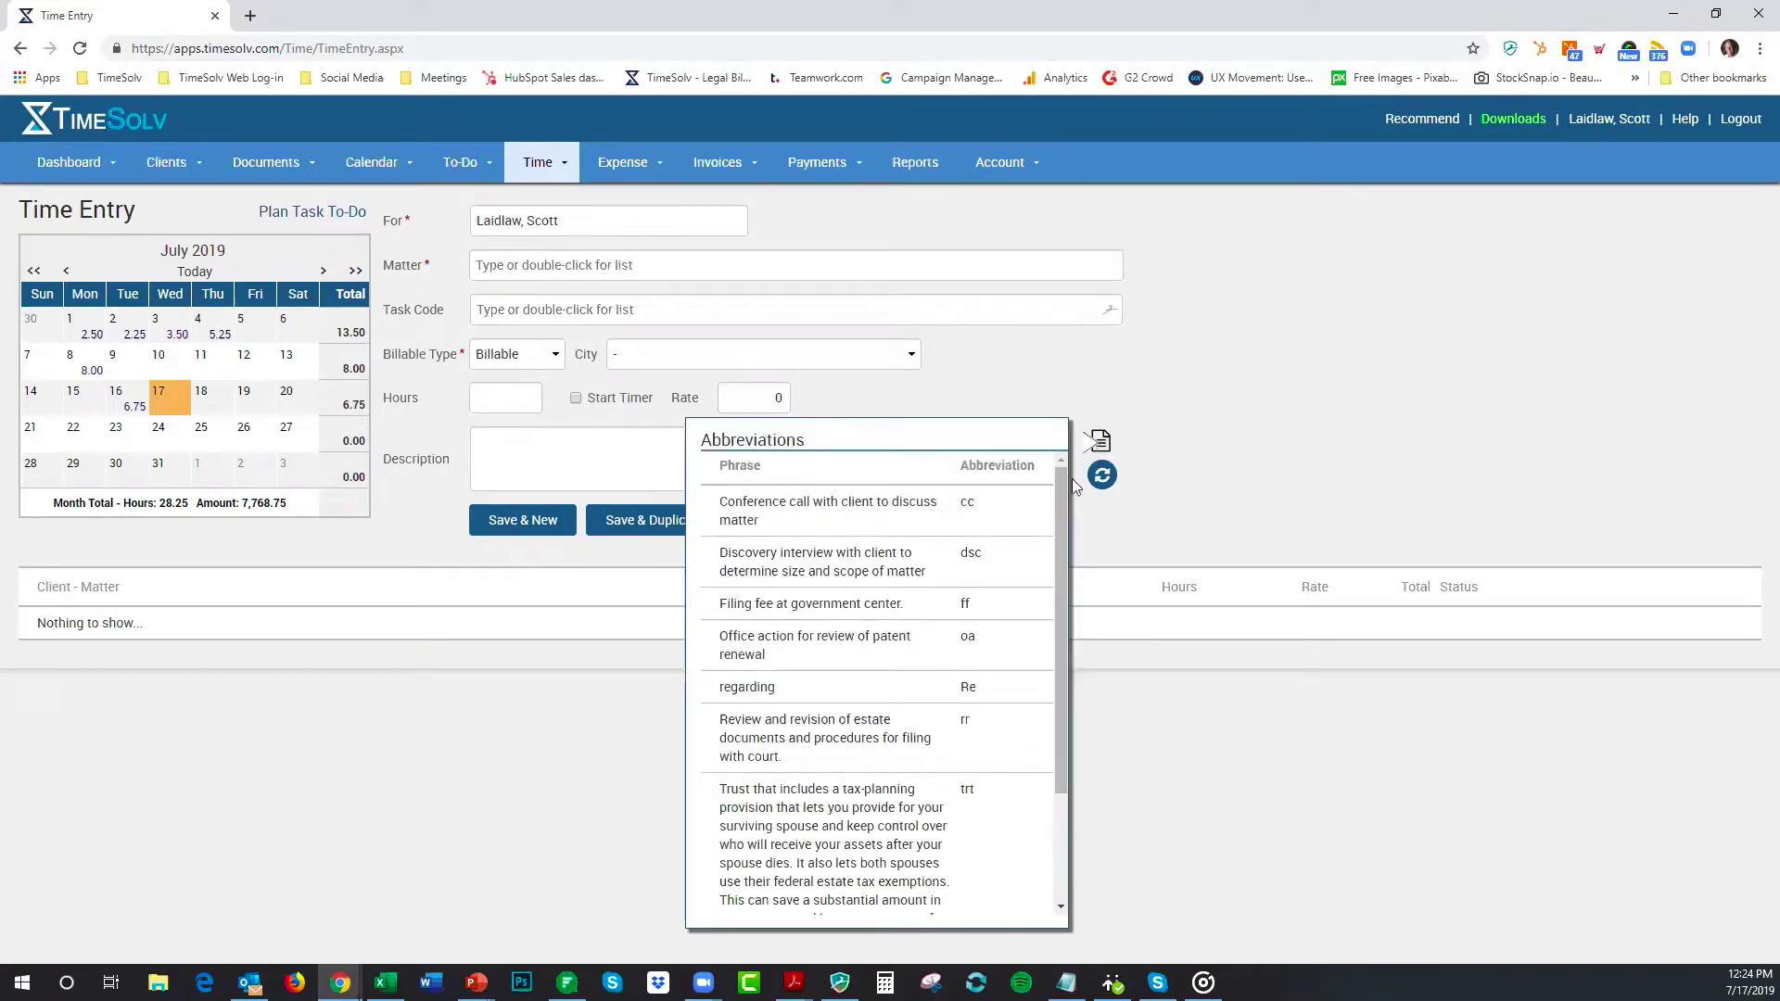
pyautogui.moveTo(1061, 525); pyautogui.dragTo(1068, 688)
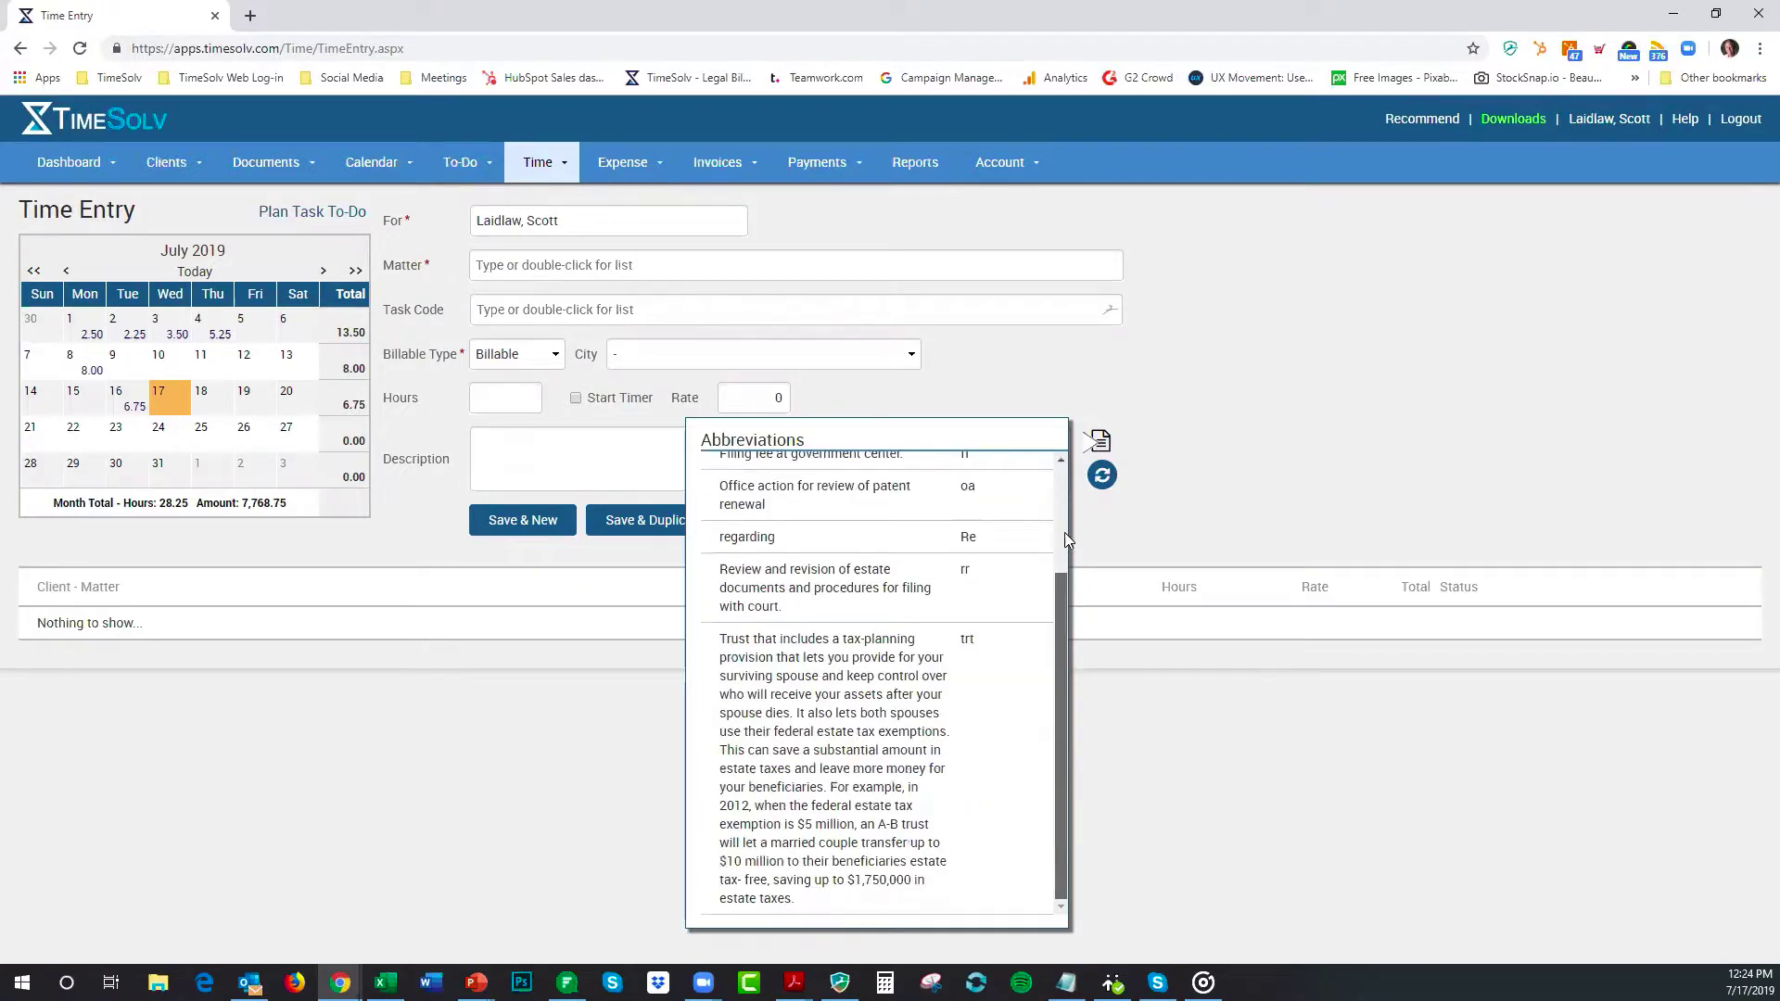
pyautogui.scroll(3, 1064, 532)
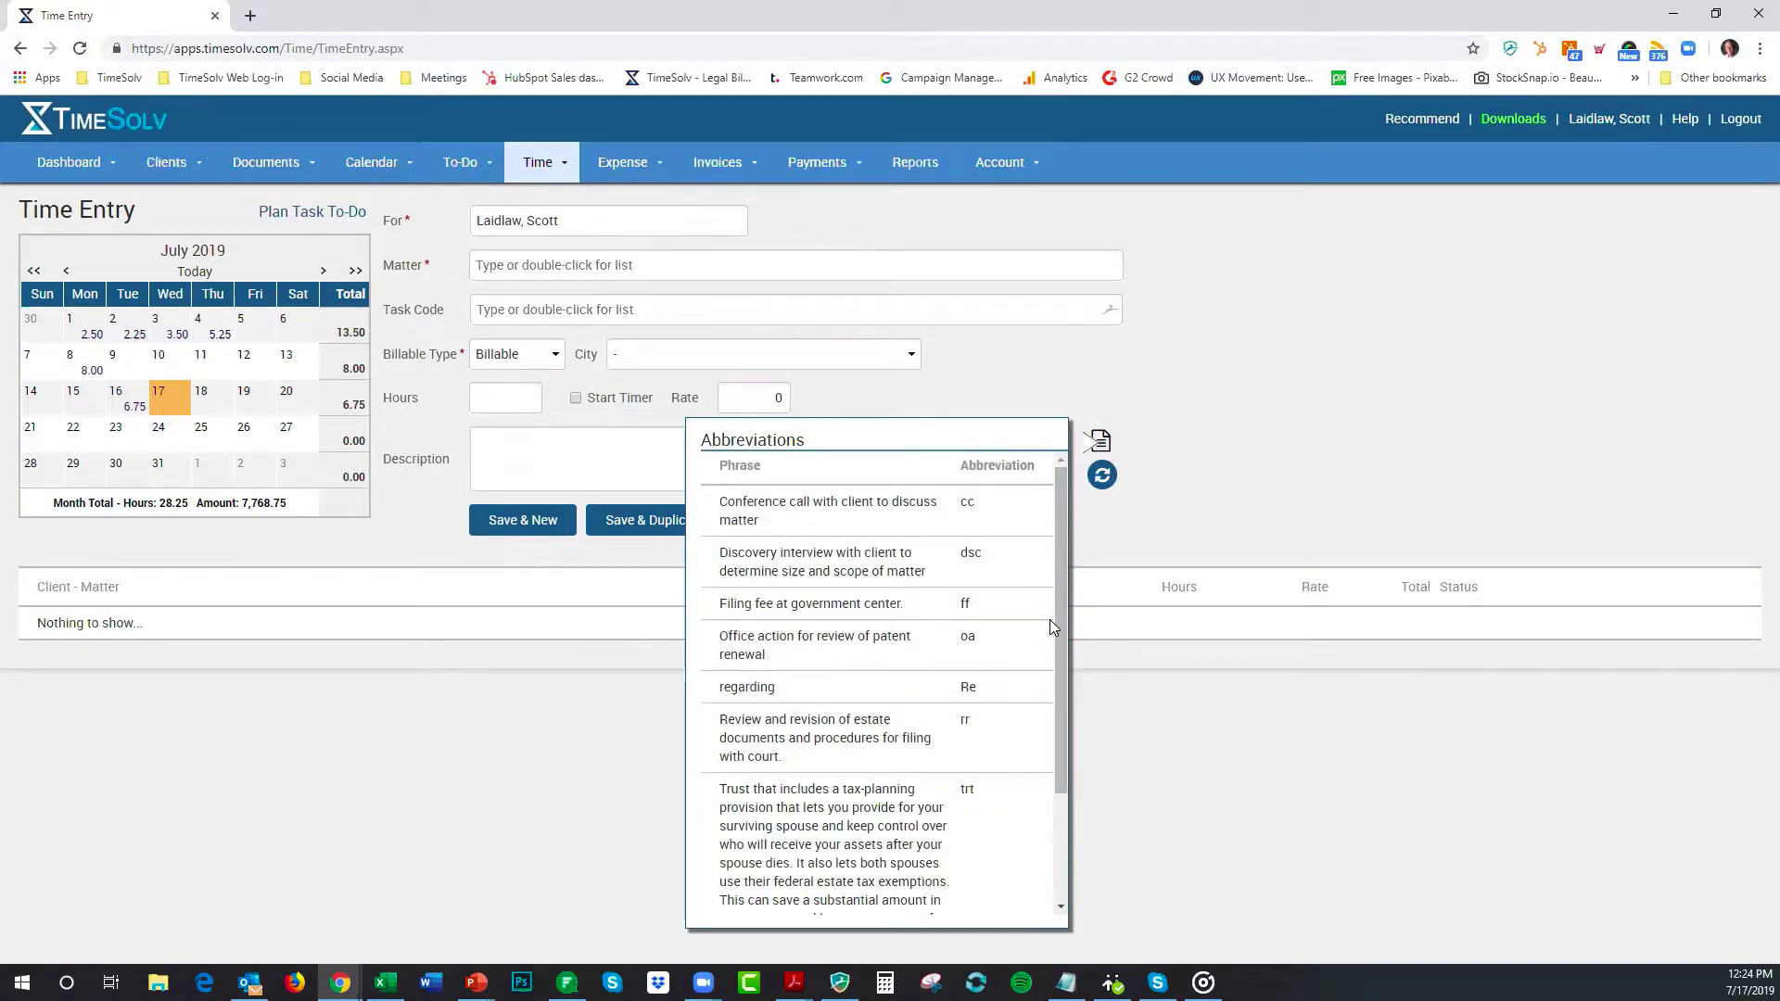
# Step: Fill the time entry's description with "Filing fee at government center. regarding Conference call with client to discuss matter" using the abbreviations ff, Re and cc
pyautogui.click(508, 451)
pyautogui.write('Filing fee at government center.')
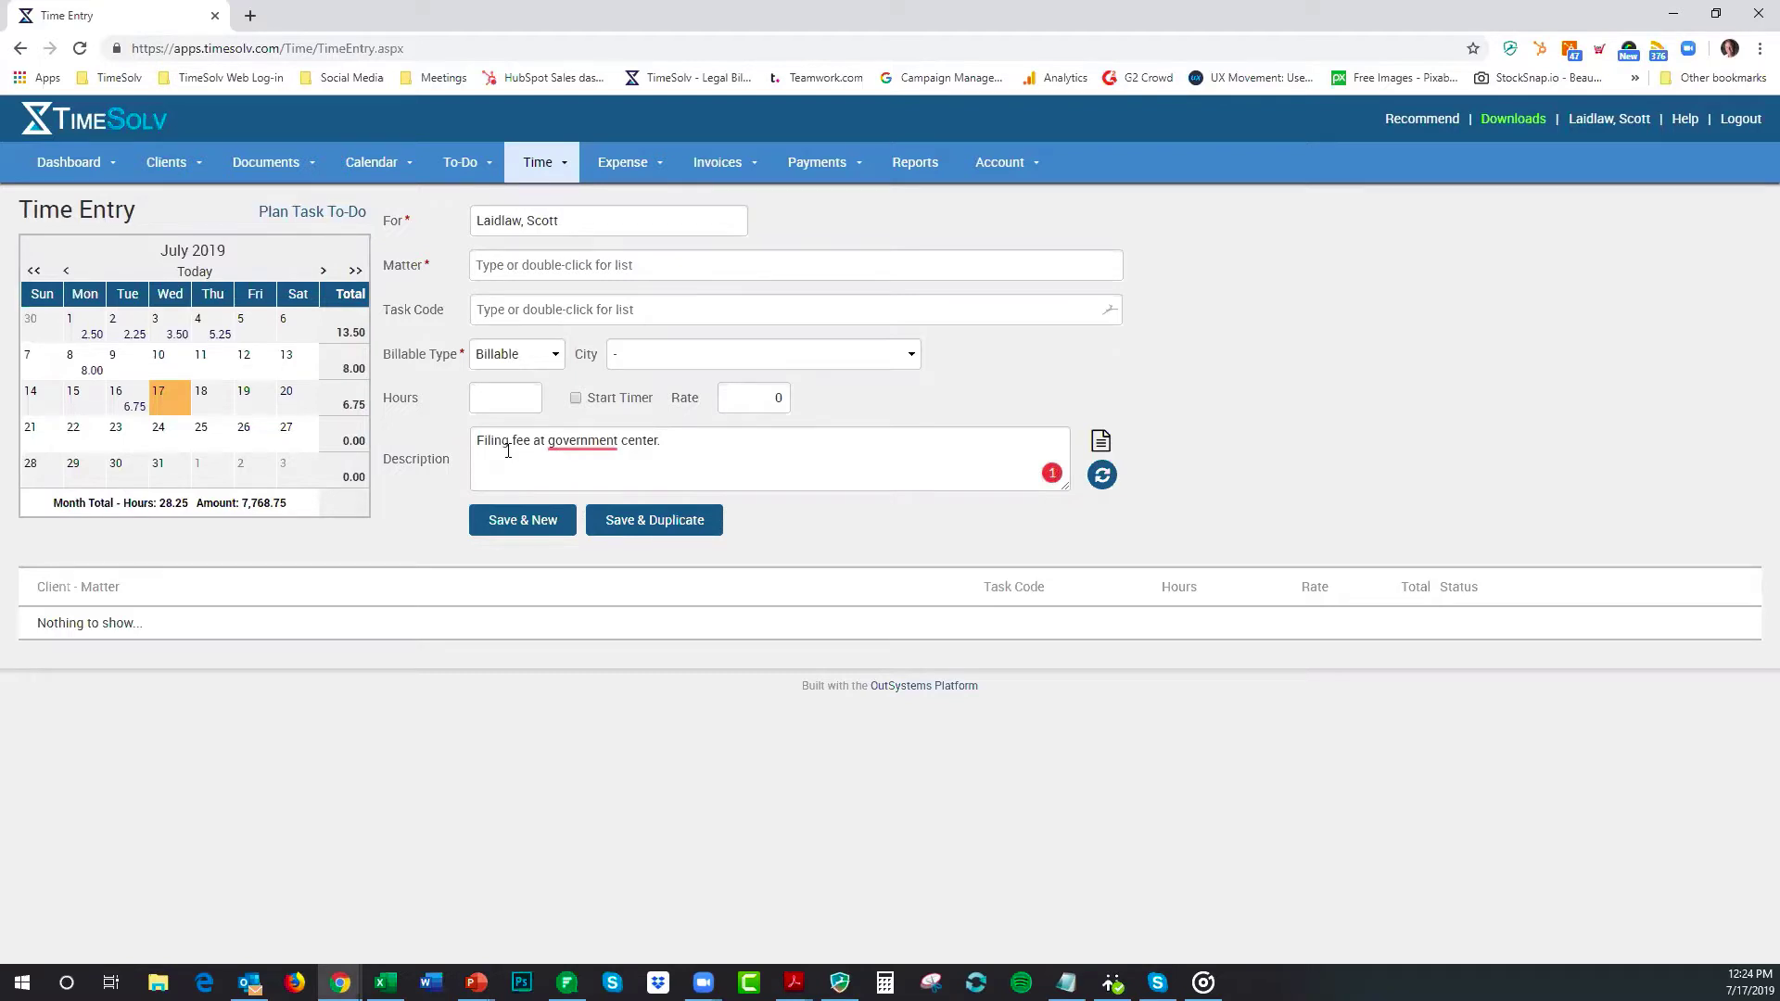
pyautogui.write('regarding')
pyautogui.write('Conference call with client to discuss matter')
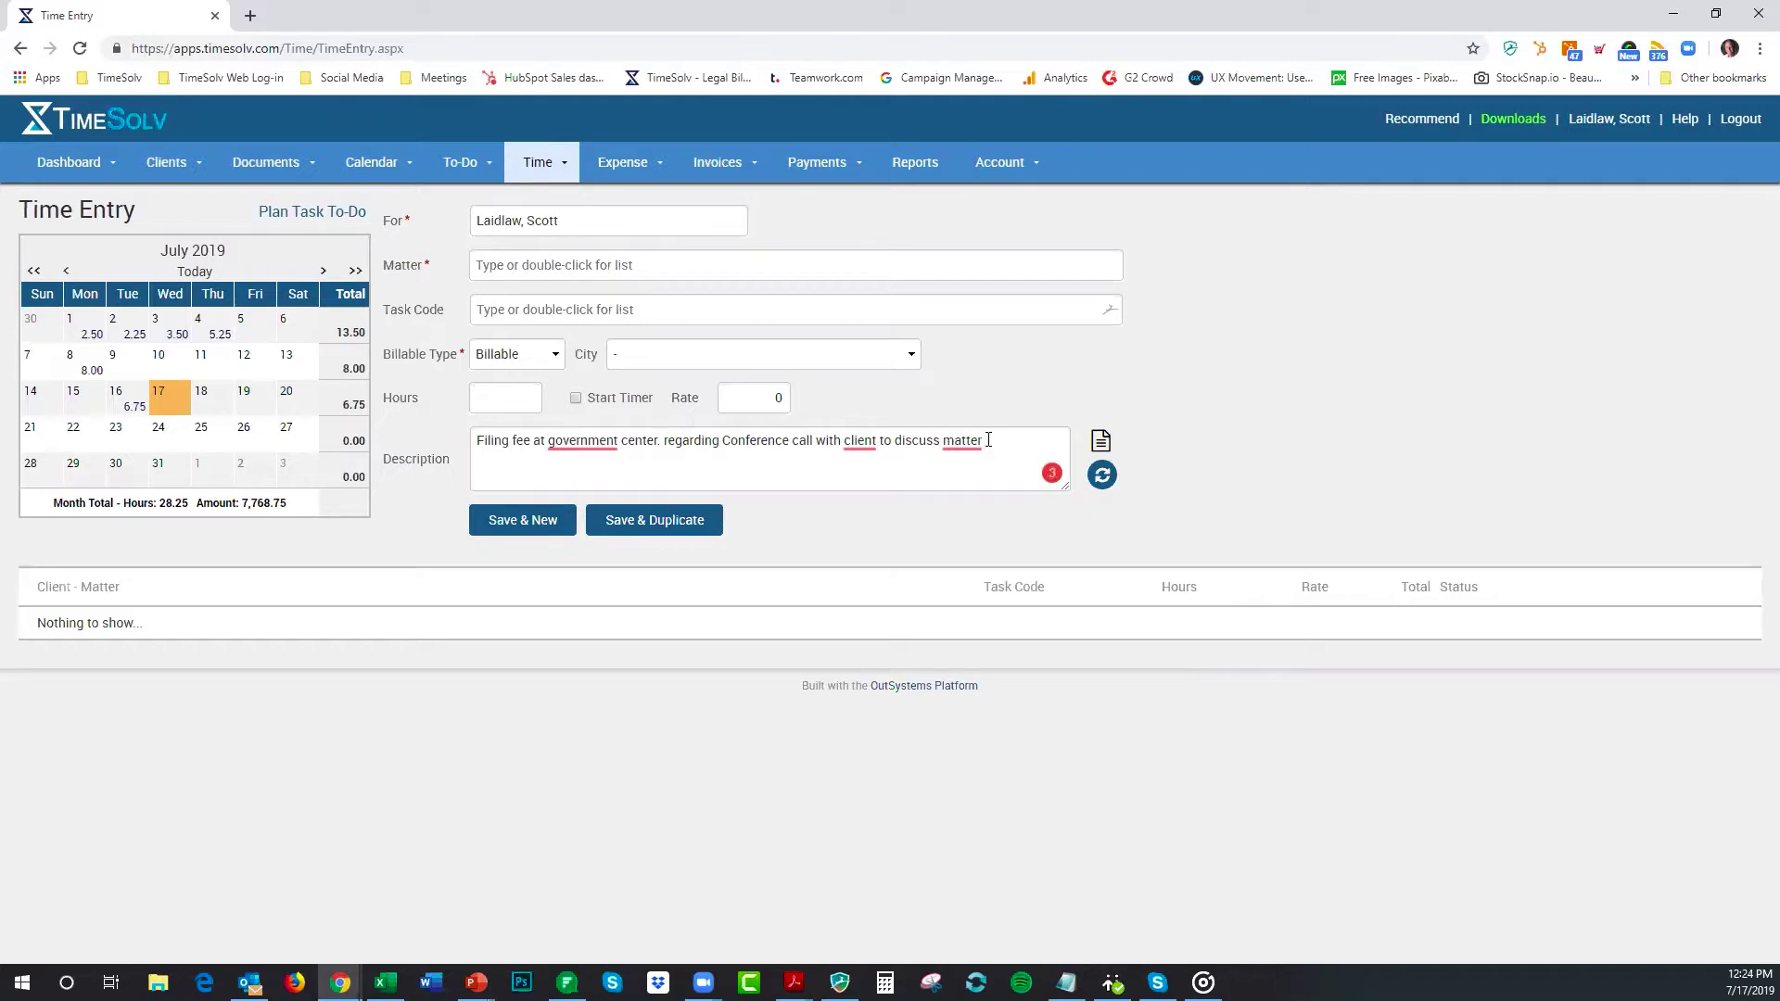
# Step: Replace the time entry's description with the trust phrase by expanding the abbreviation trt
pyautogui.moveTo(988, 440); pyautogui.dragTo(466, 447)
pyautogui.press('BackSpace')
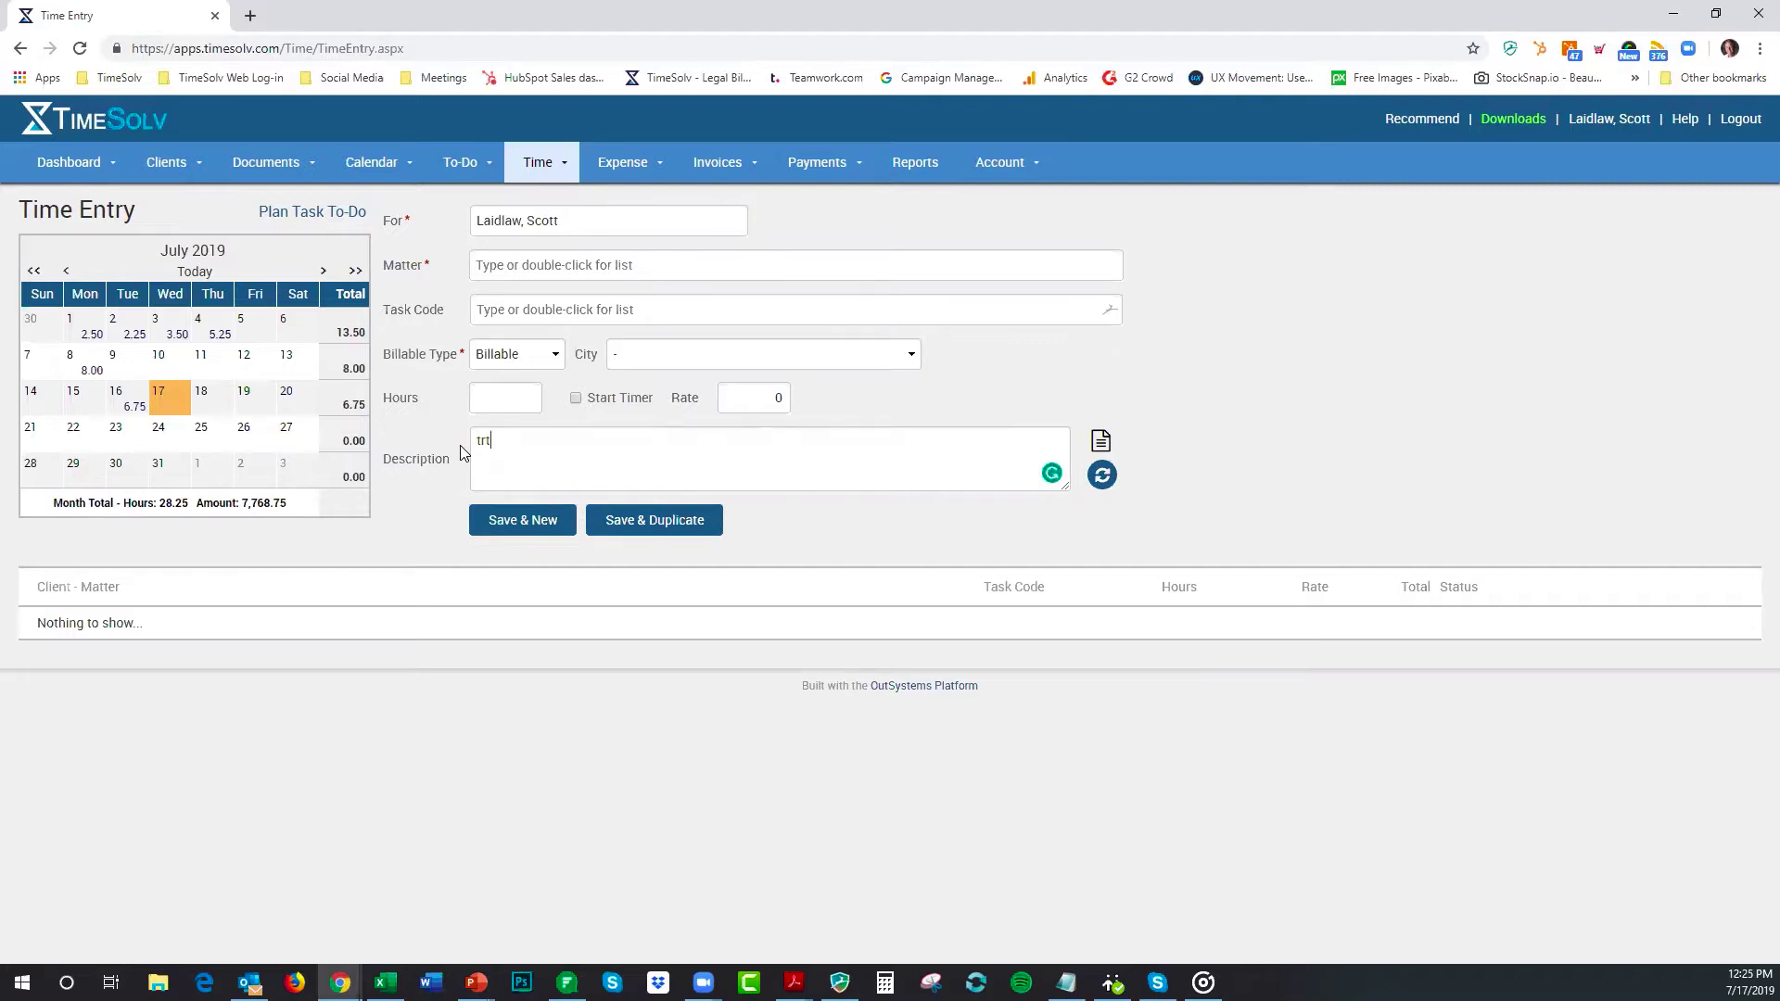
pyautogui.write('trt')
pyautogui.press('space')
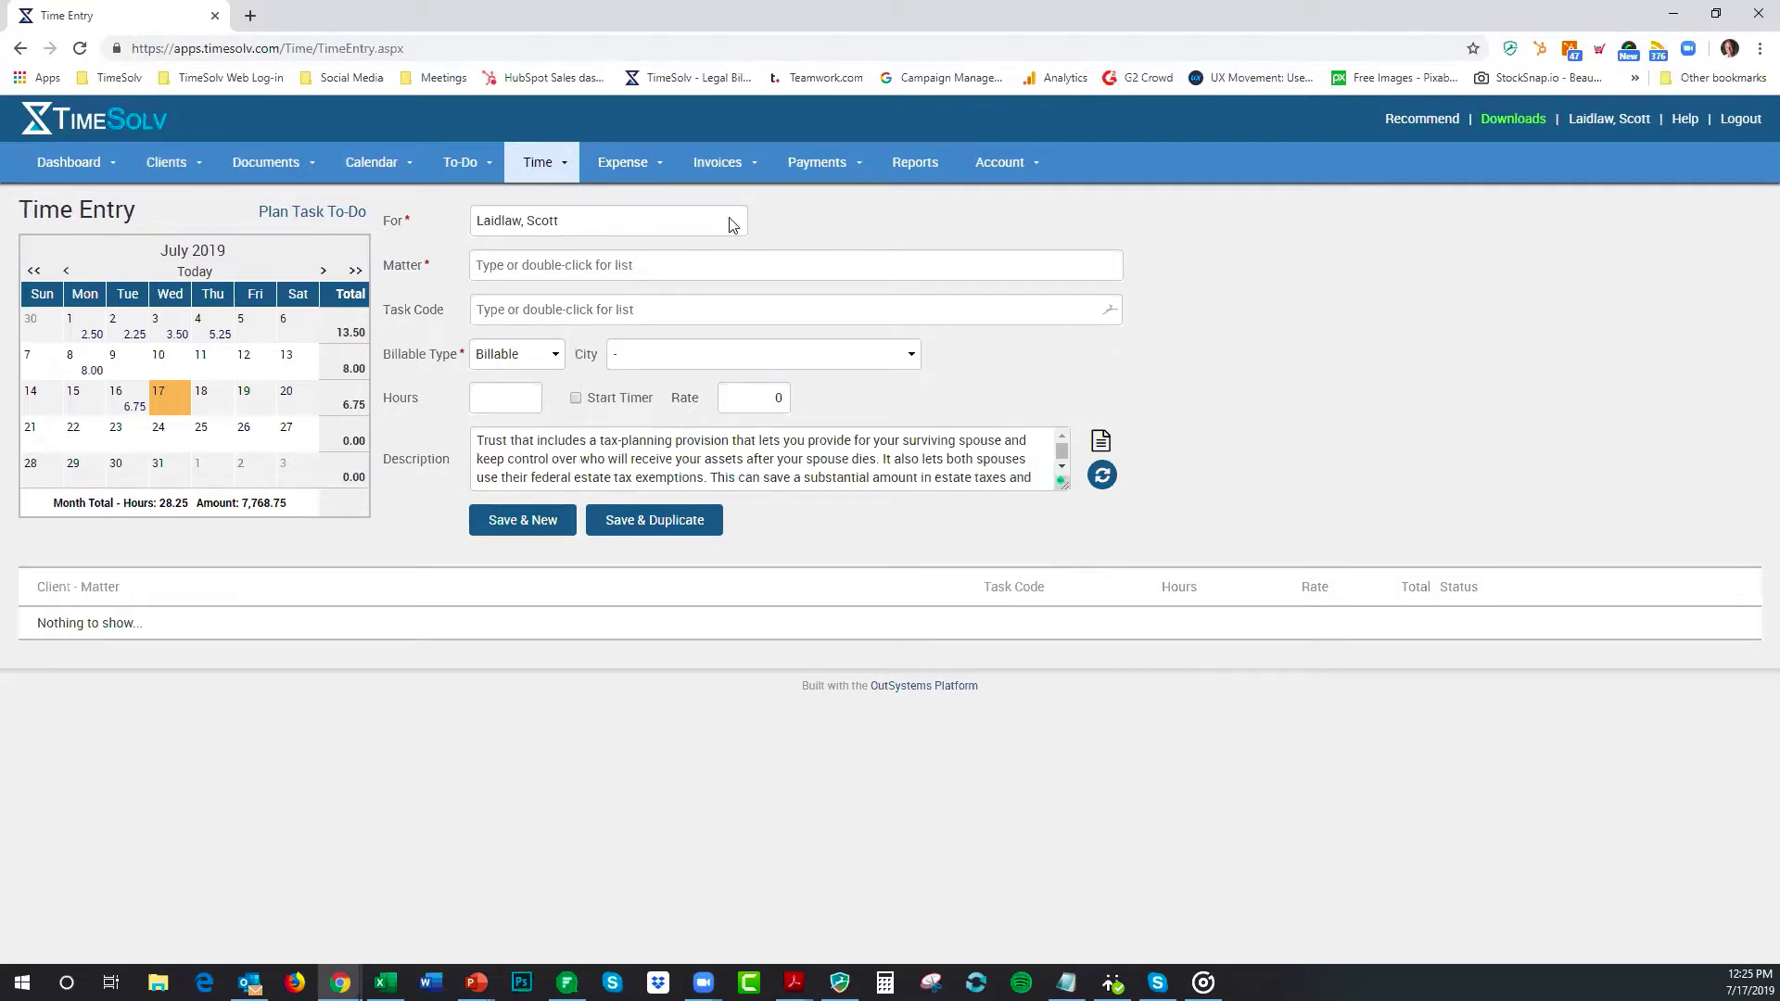
# Step: In a new expense entry, expand cc into "Conference call with client to discuss matter" in the description and clear it again
pyautogui.click(629, 196)
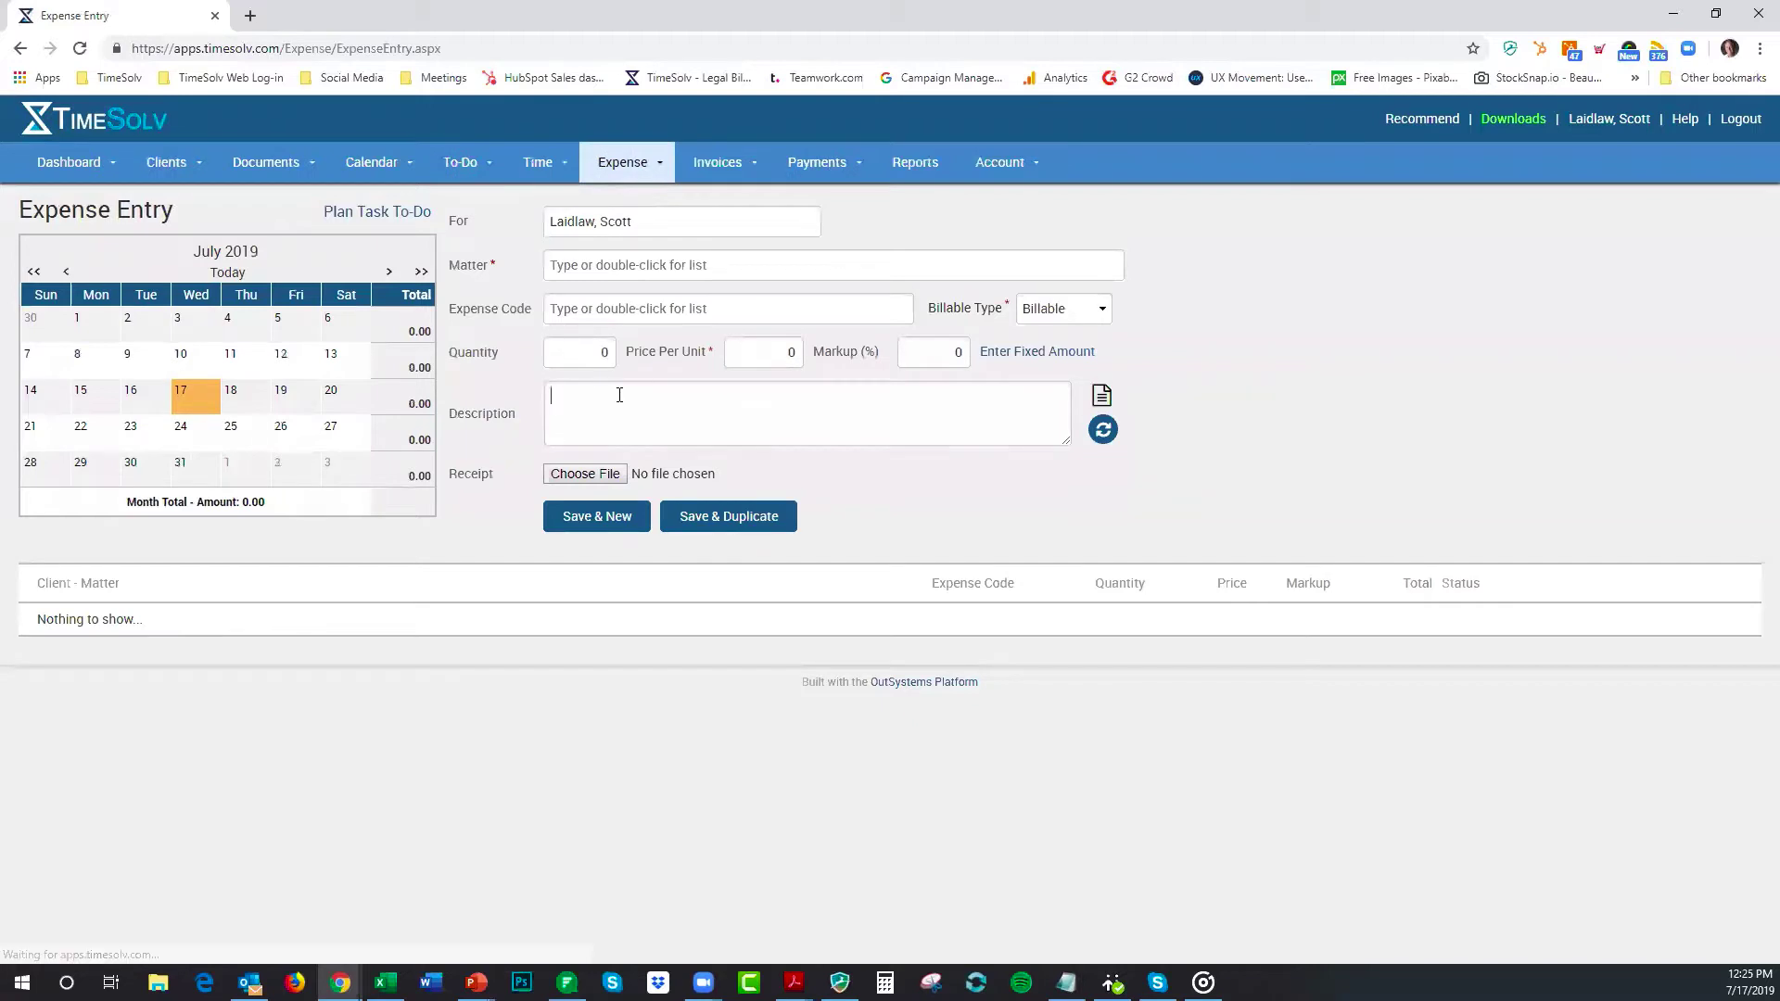
pyautogui.click(1105, 401)
pyautogui.click(1104, 438)
pyautogui.write('e')
pyautogui.press('BackSpace')
pyautogui.press('BackSpace')
pyautogui.write('Conference call with client to discuss matter')
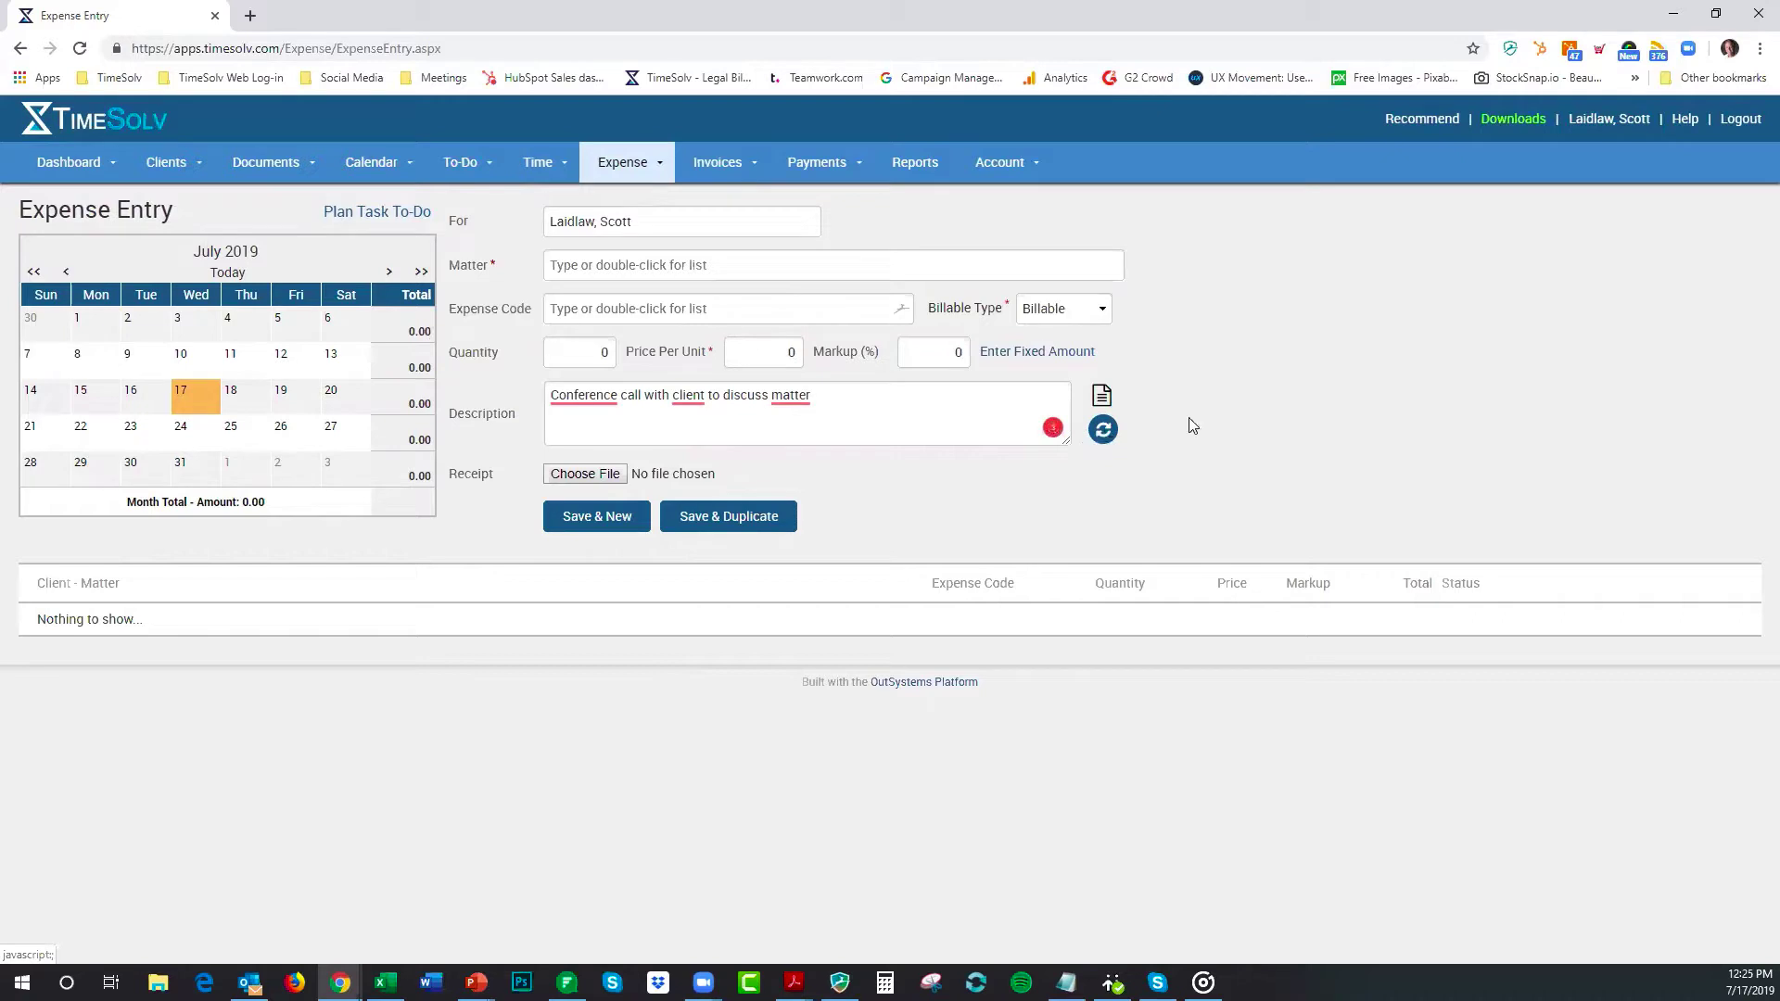
pyautogui.moveTo(864, 400); pyautogui.dragTo(484, 395)
pyautogui.press('BackSpace')
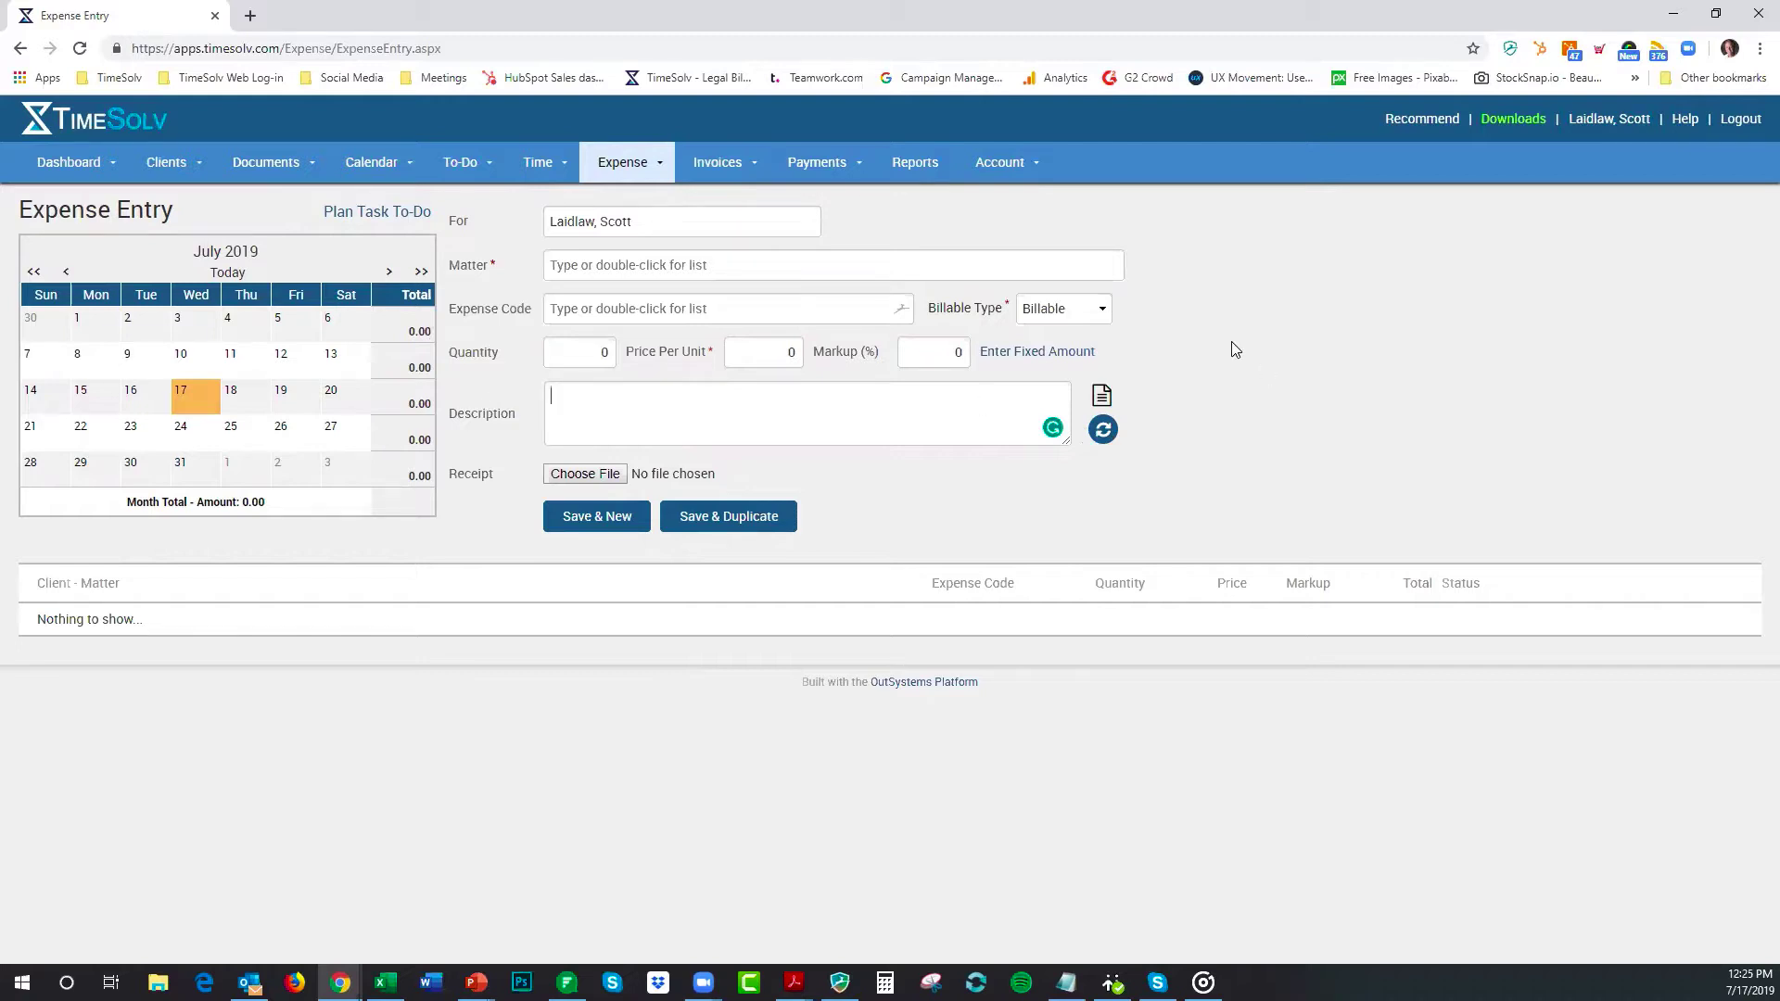
# Step: Open the list of professionals and view the logged-in professional's profile and the first listed profile, returning to the list
pyautogui.moveTo(1001, 165)
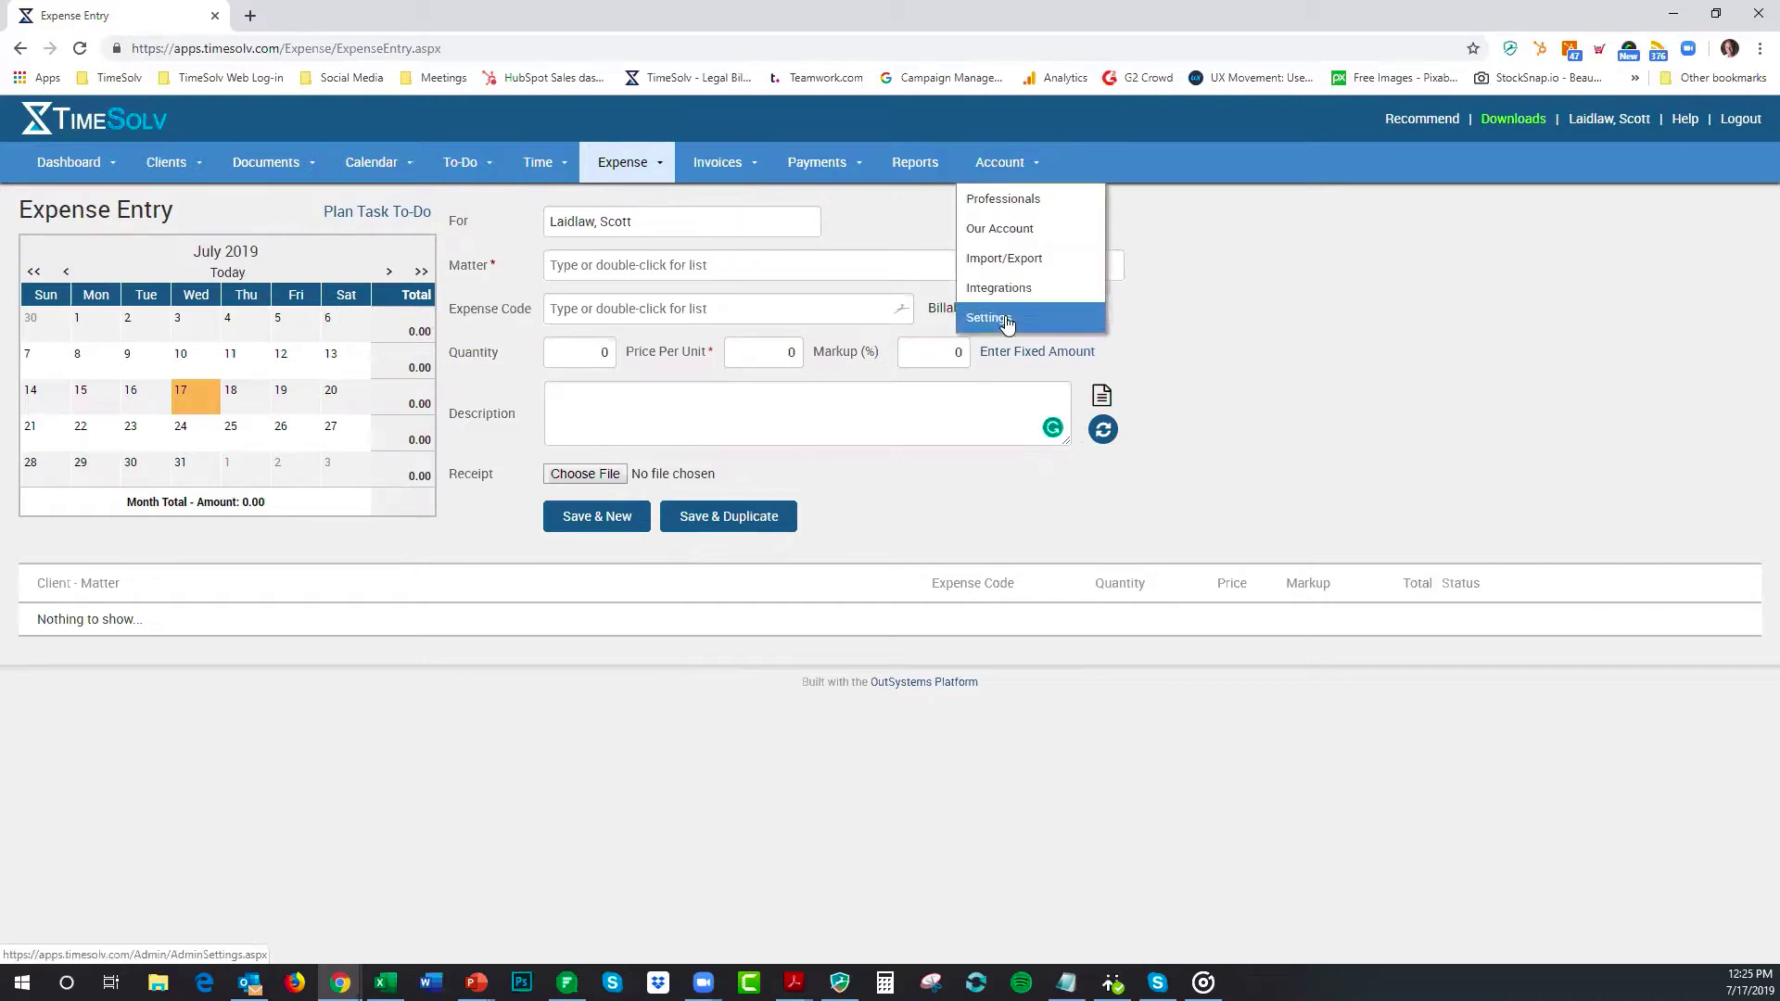
pyautogui.click(1006, 319)
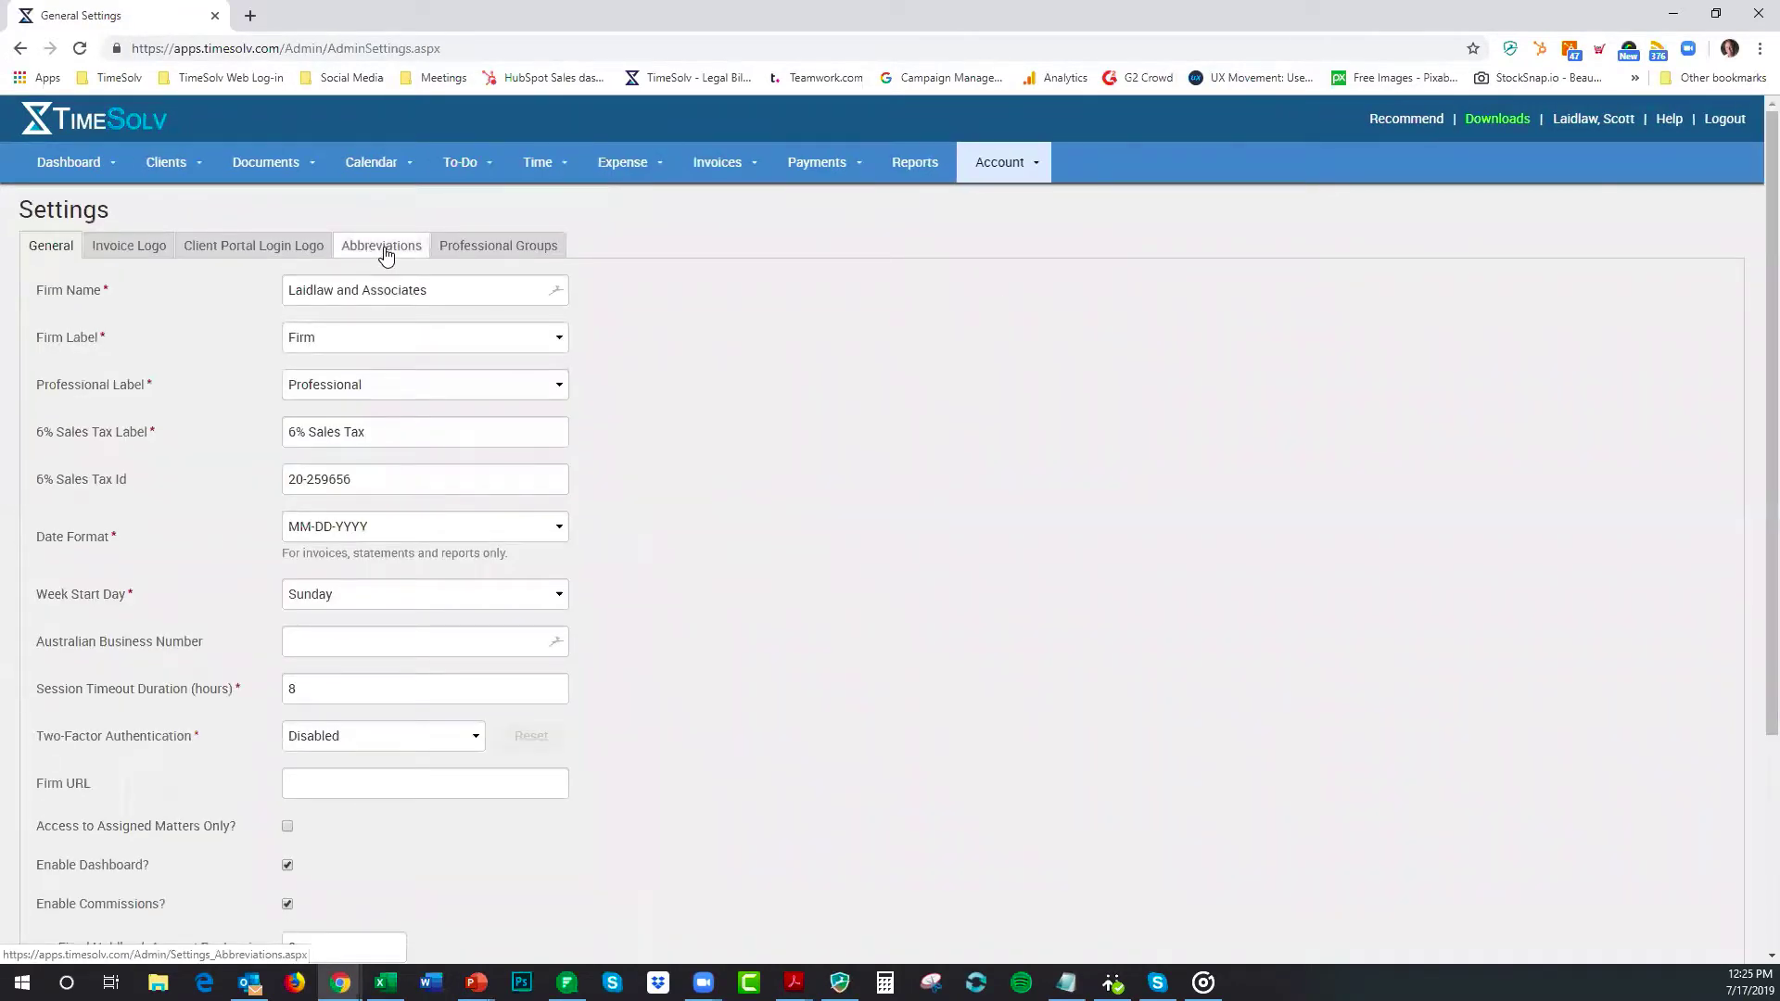
pyautogui.moveTo(1010, 164)
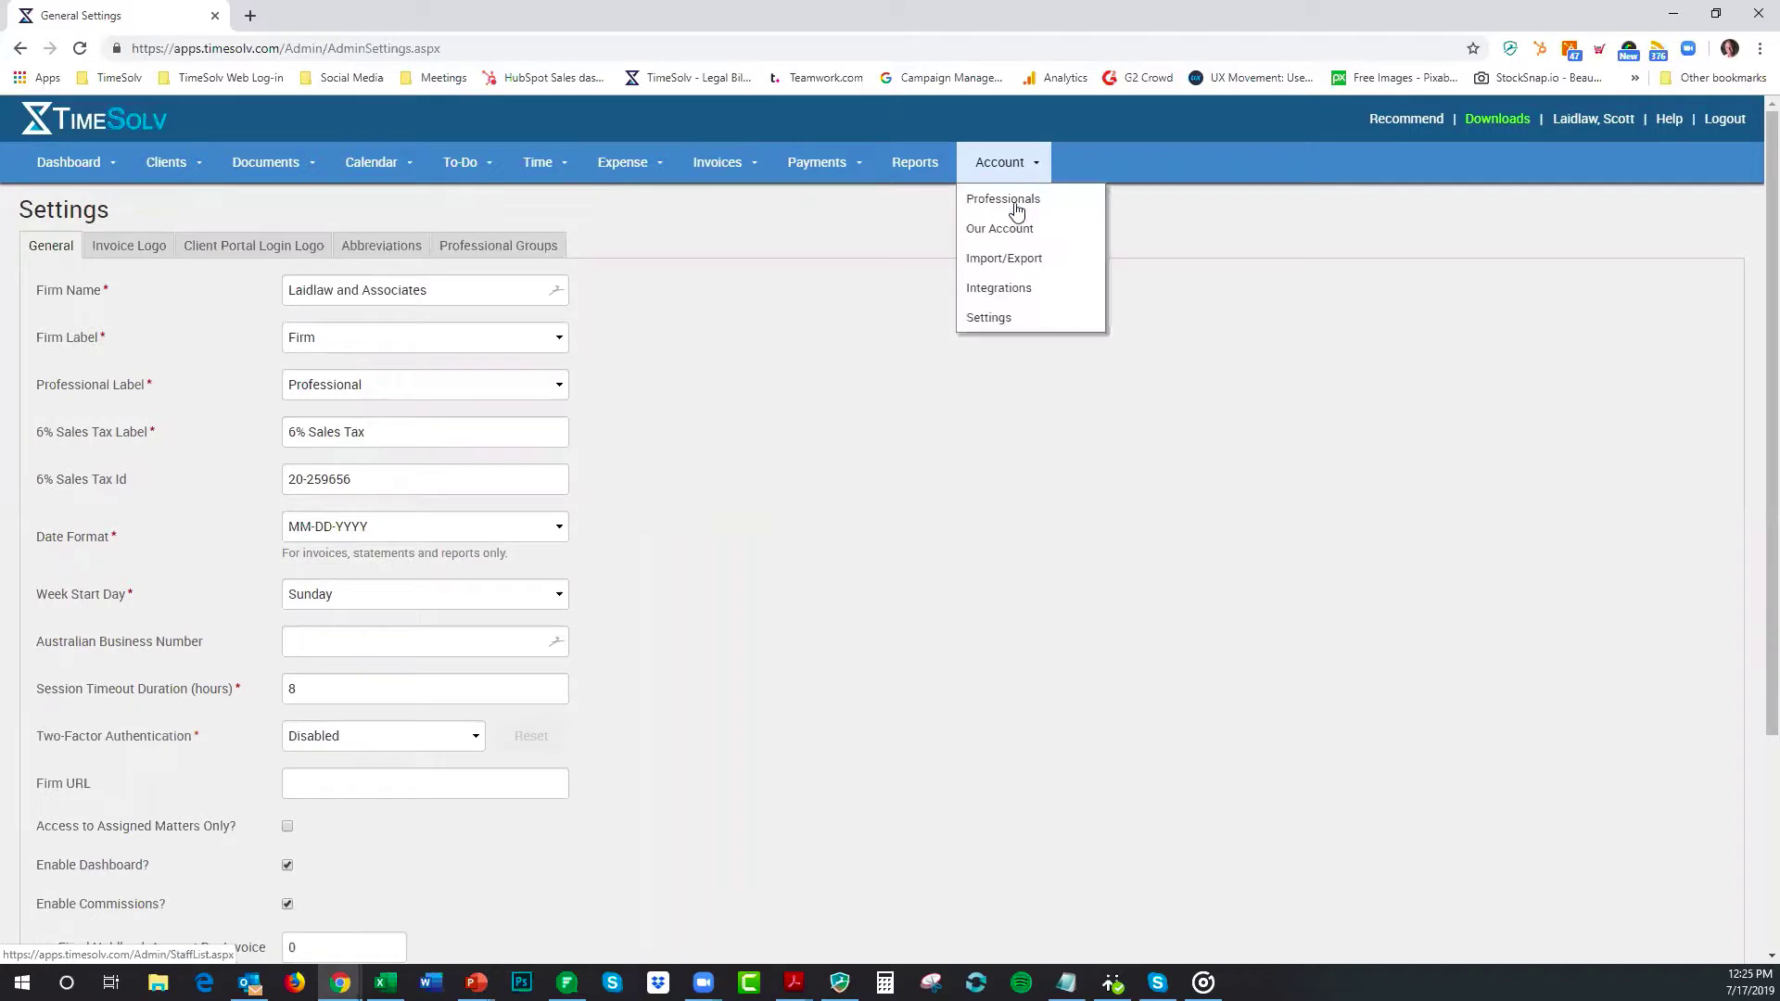
pyautogui.click(1011, 204)
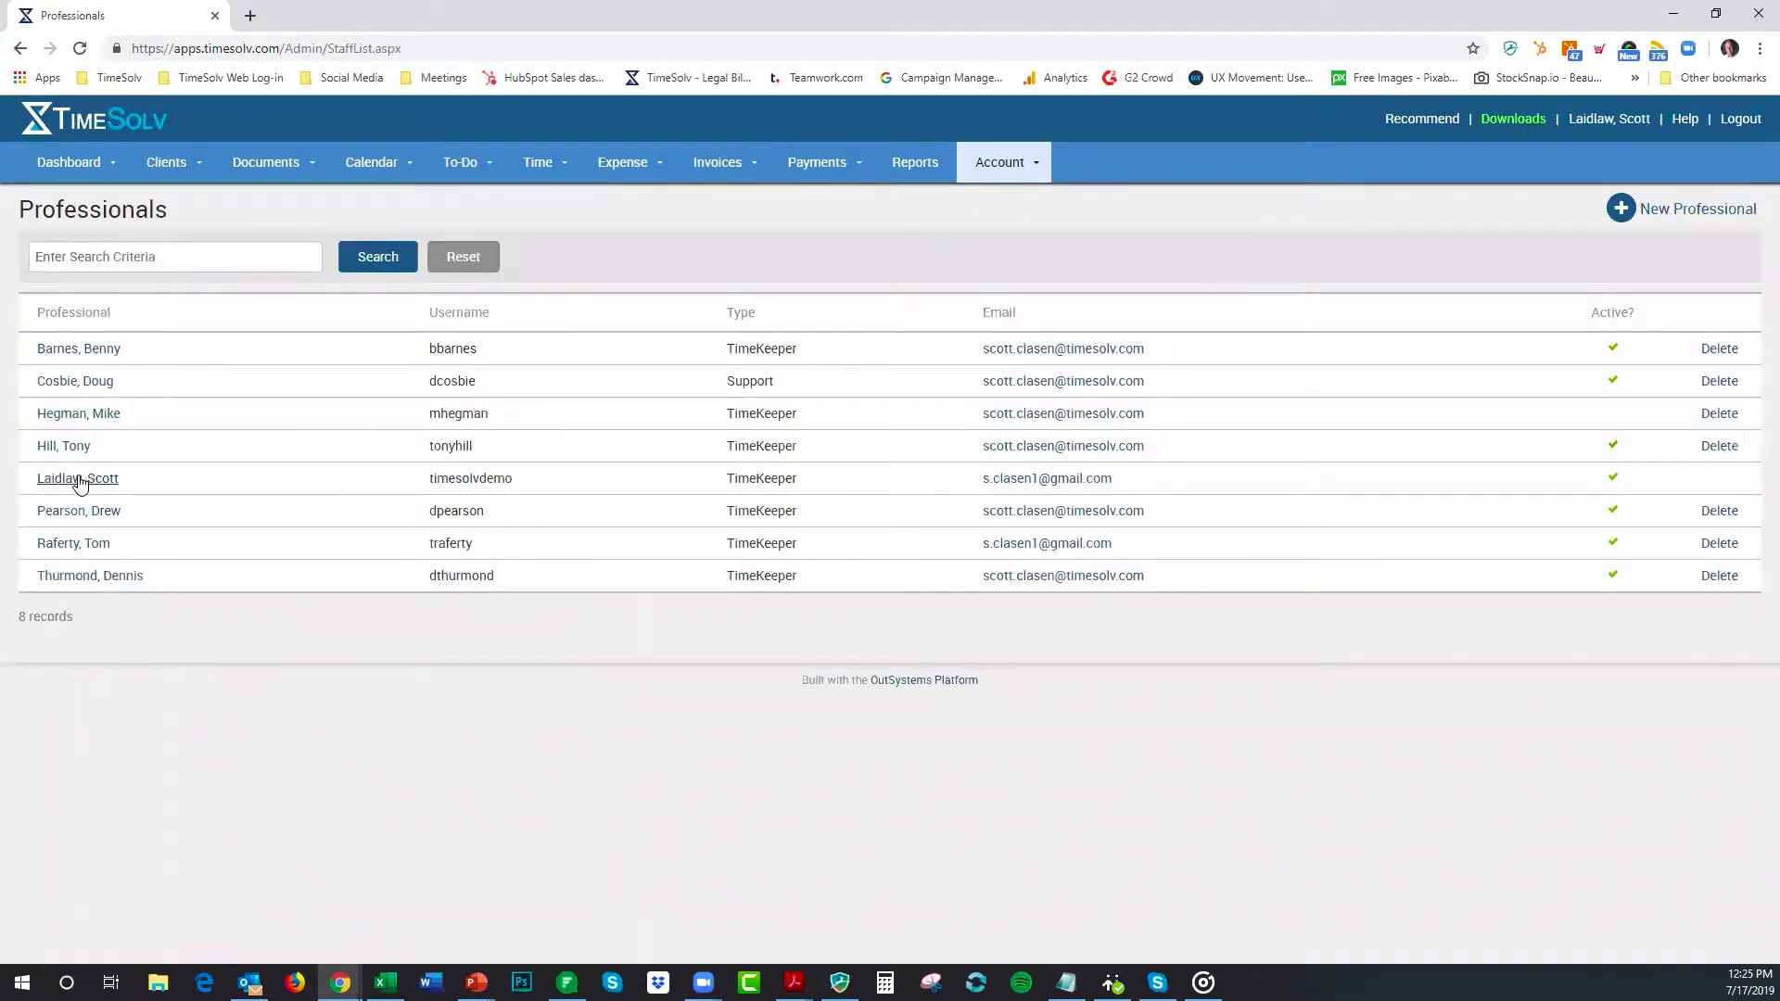
pyautogui.click(80, 479)
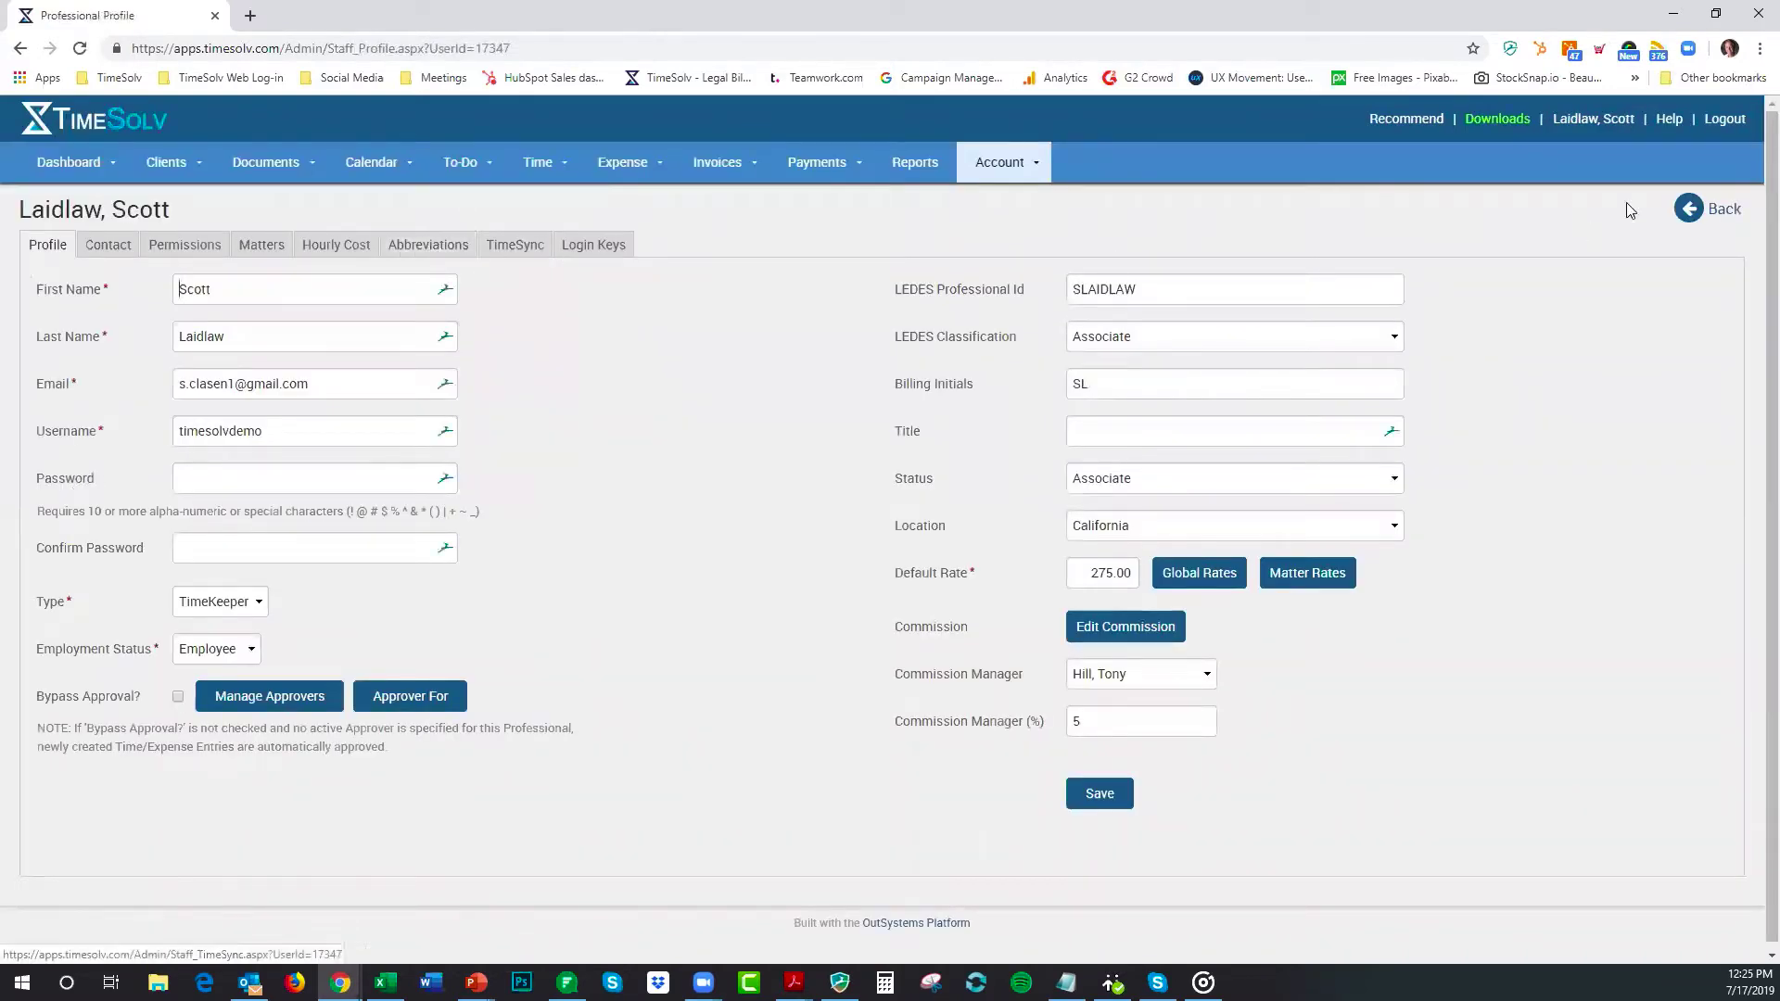
pyautogui.click(1724, 212)
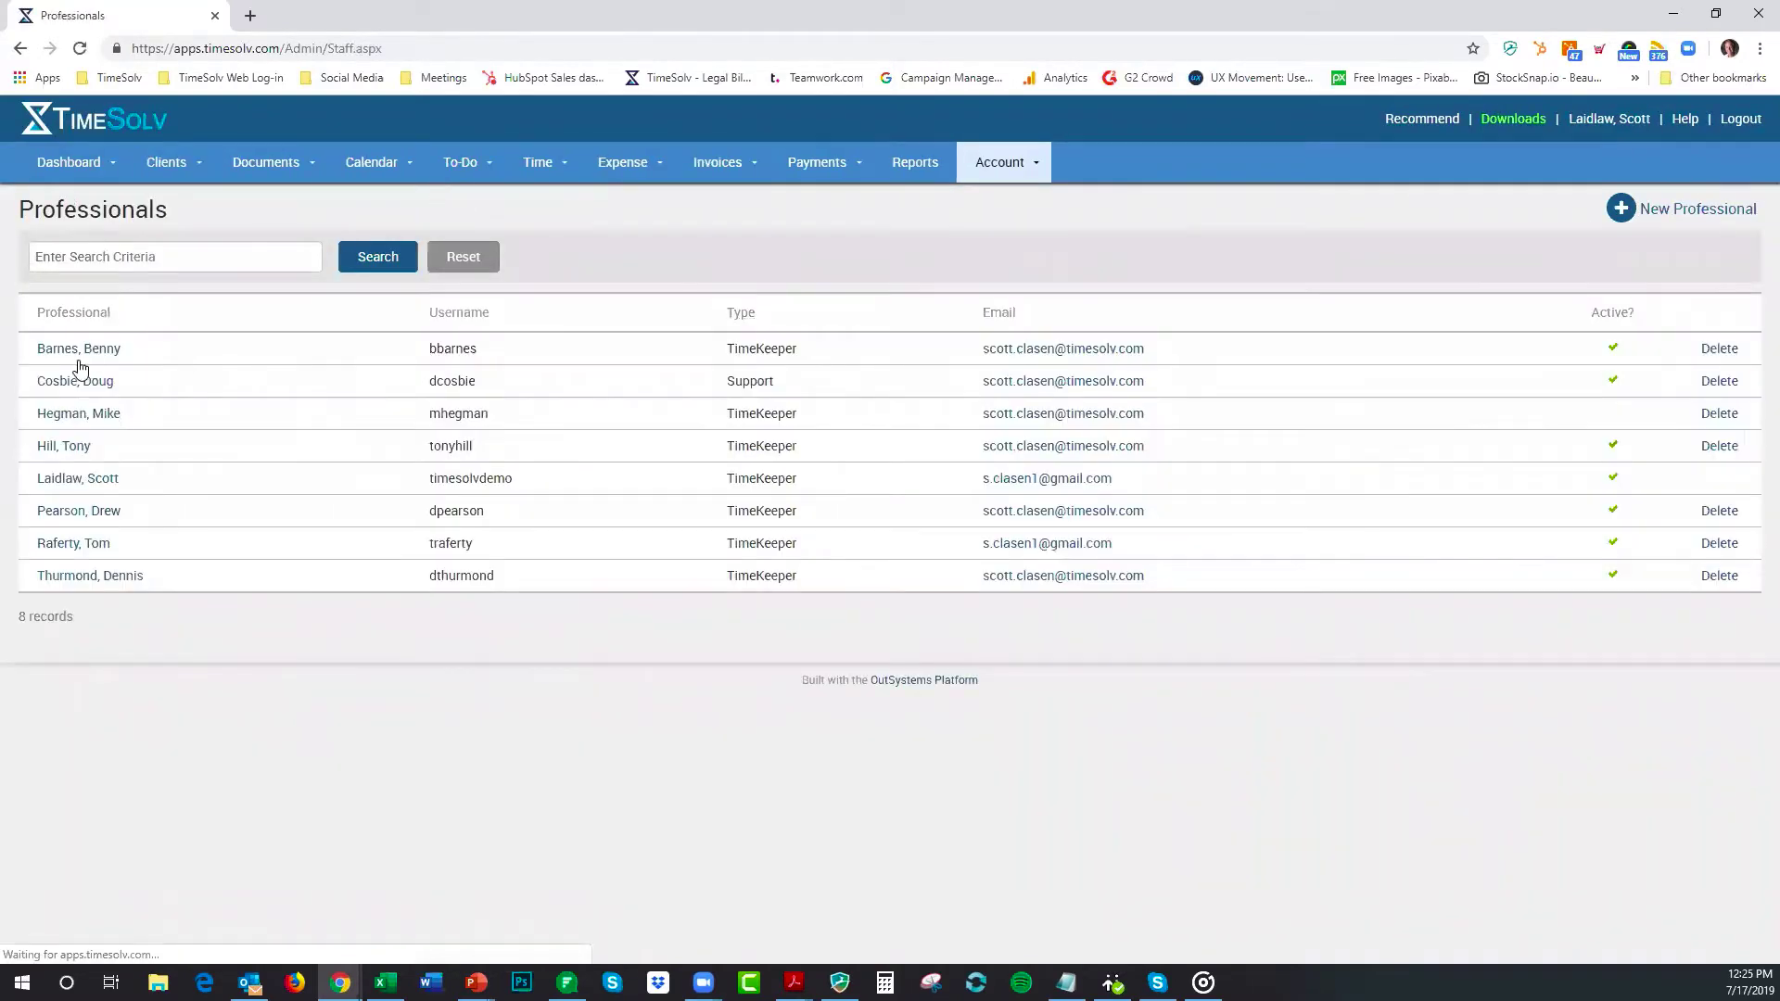
pyautogui.click(84, 351)
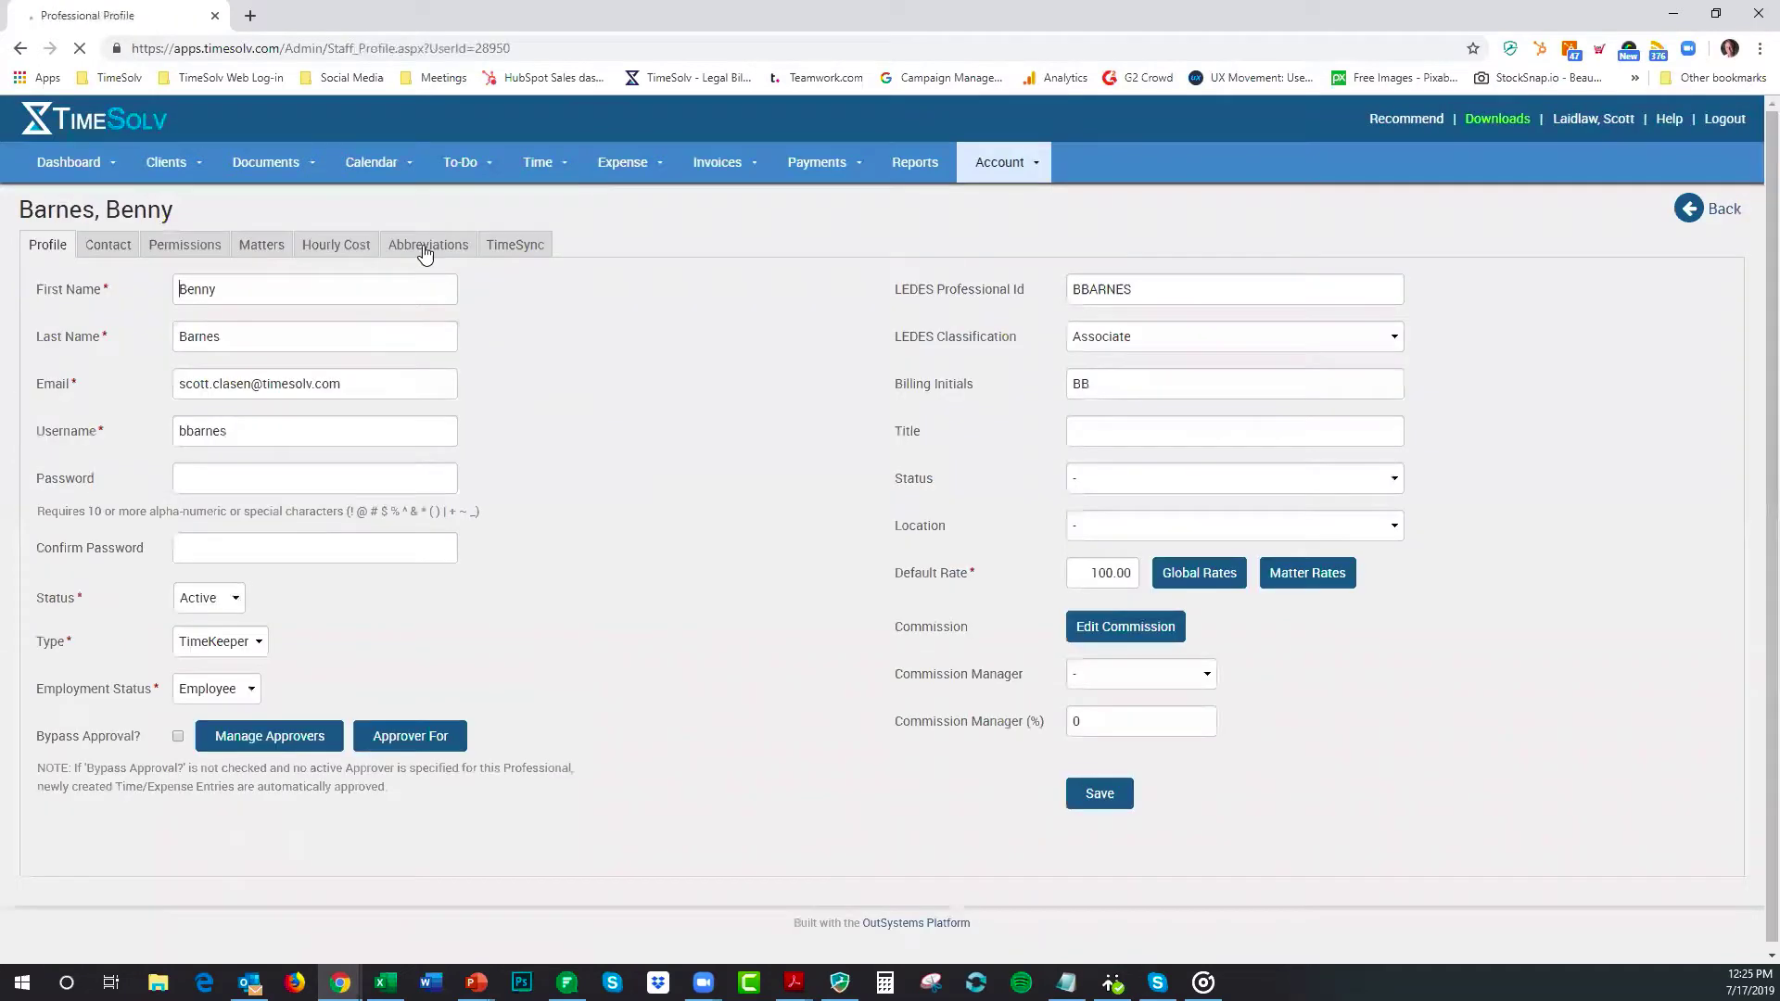
pyautogui.click(1721, 212)
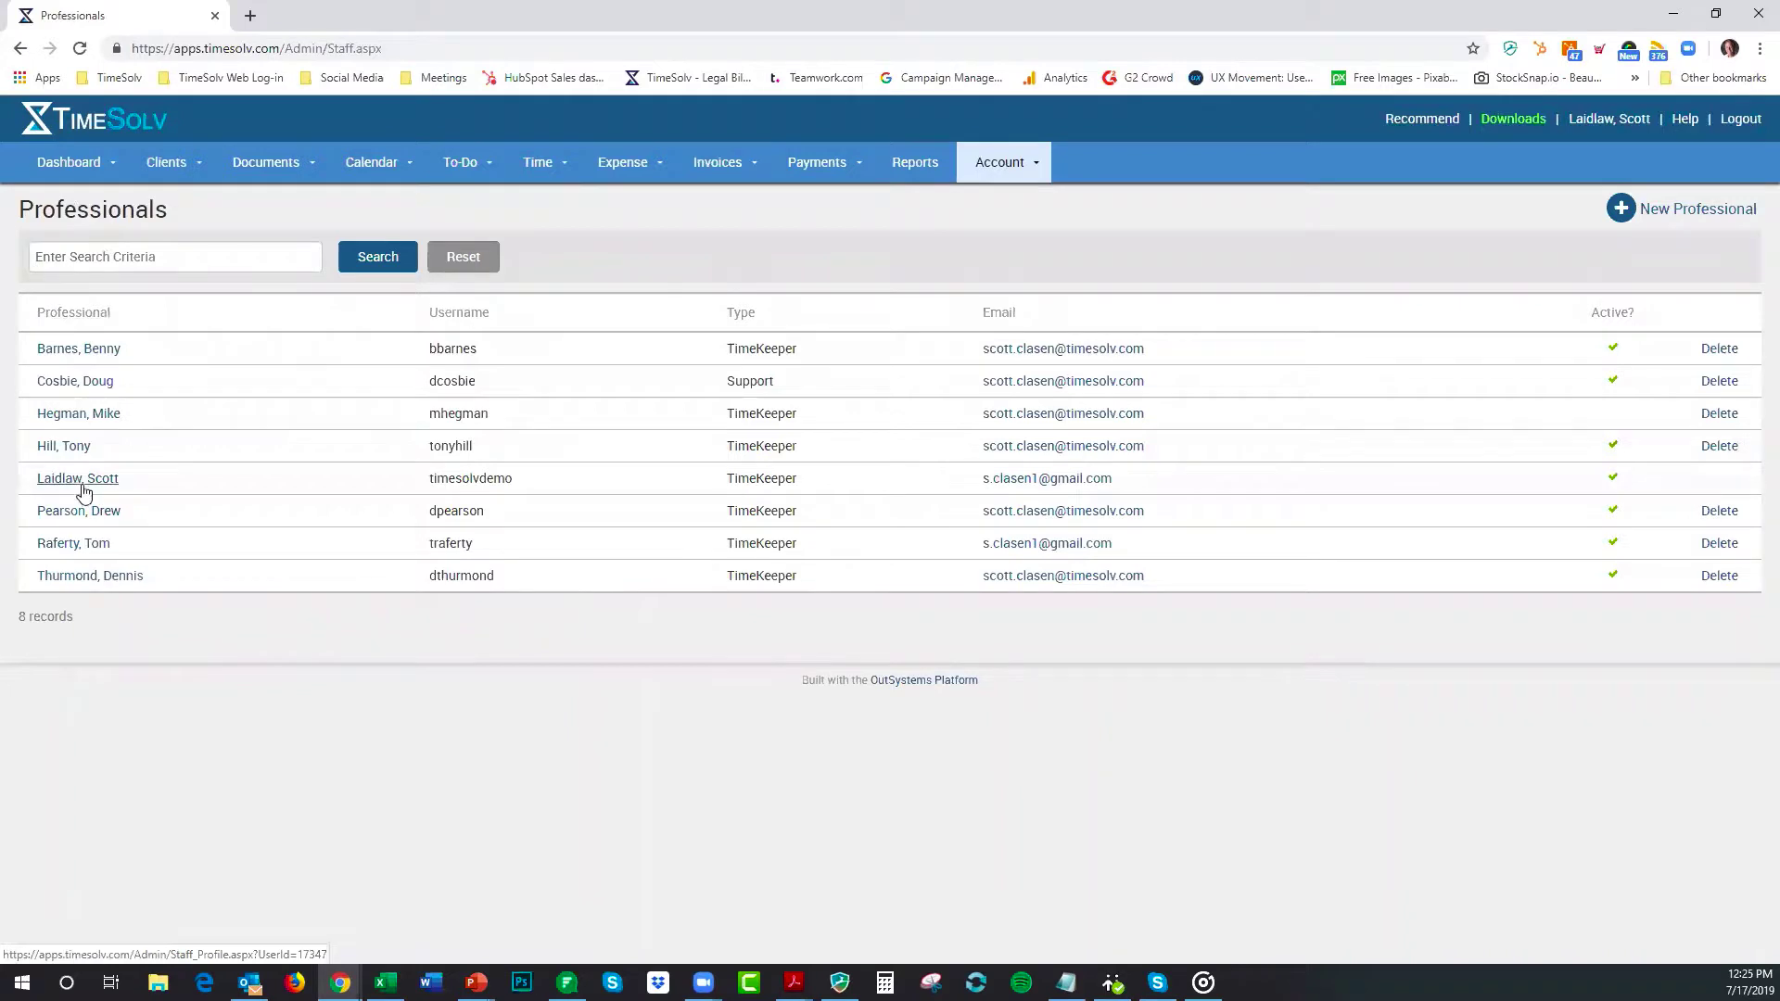
# Step: Review the personal and firm abbreviations in the logged-in professional's profile and view the new abbreviation form, cancelling it
pyautogui.click(82, 484)
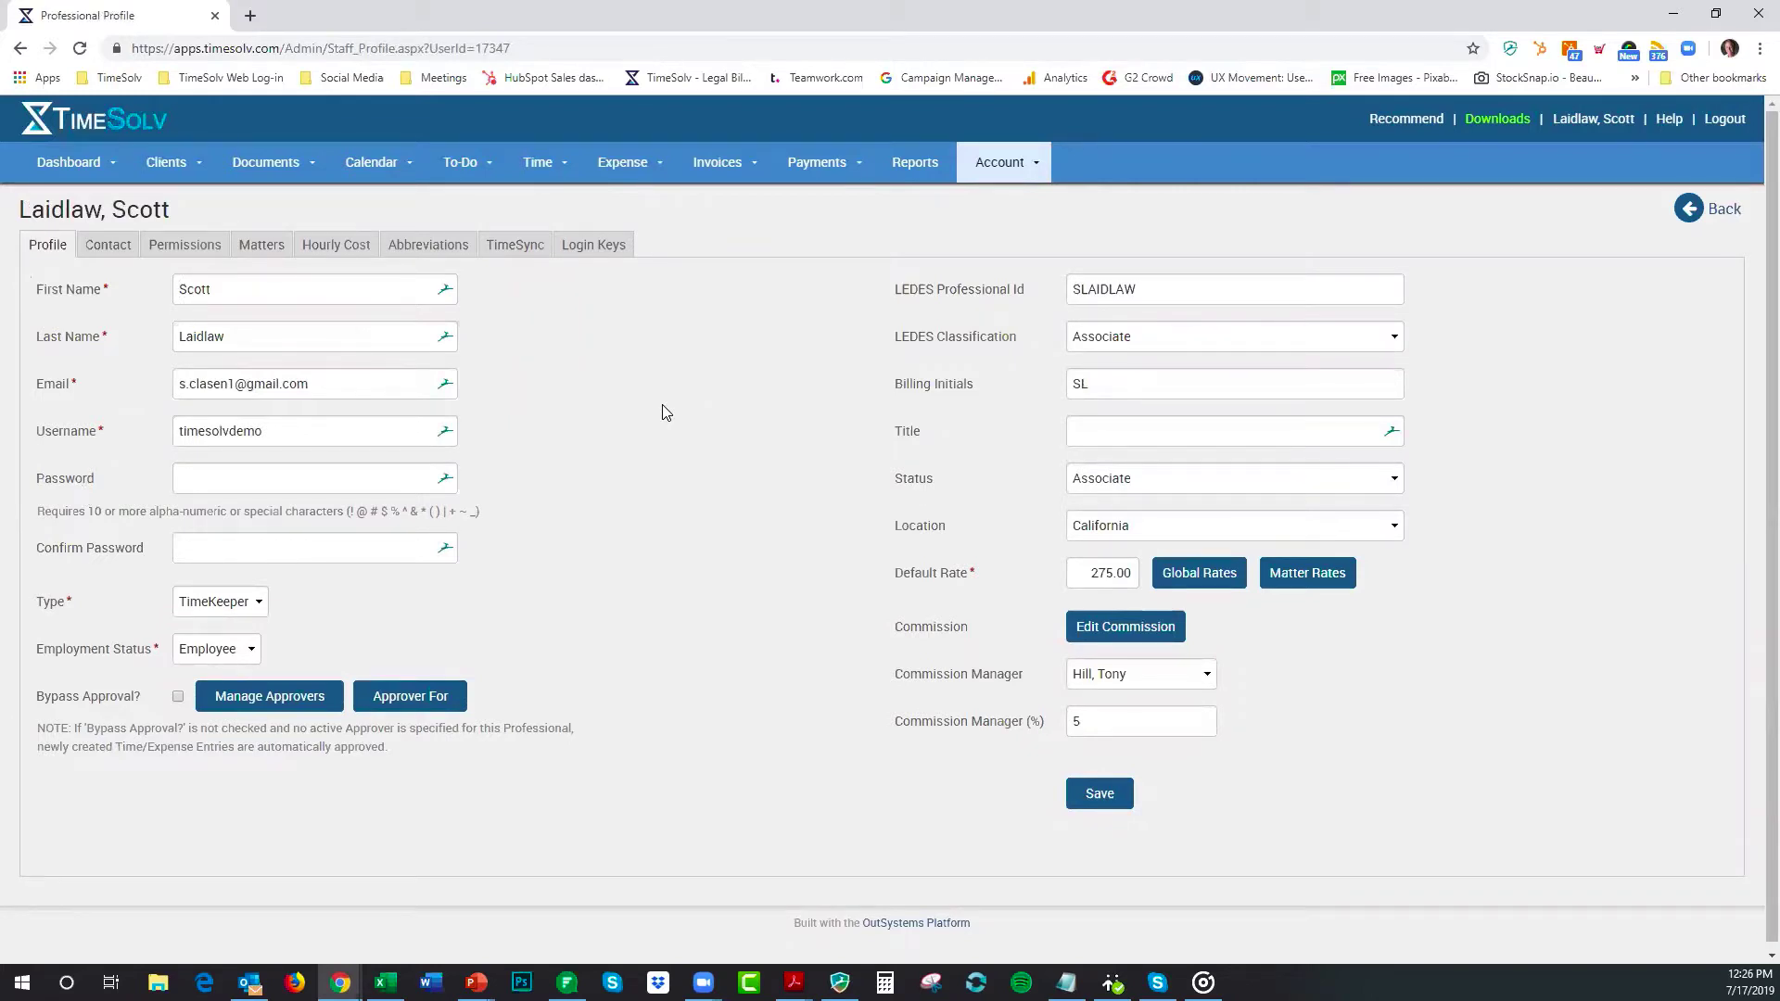
pyautogui.click(425, 242)
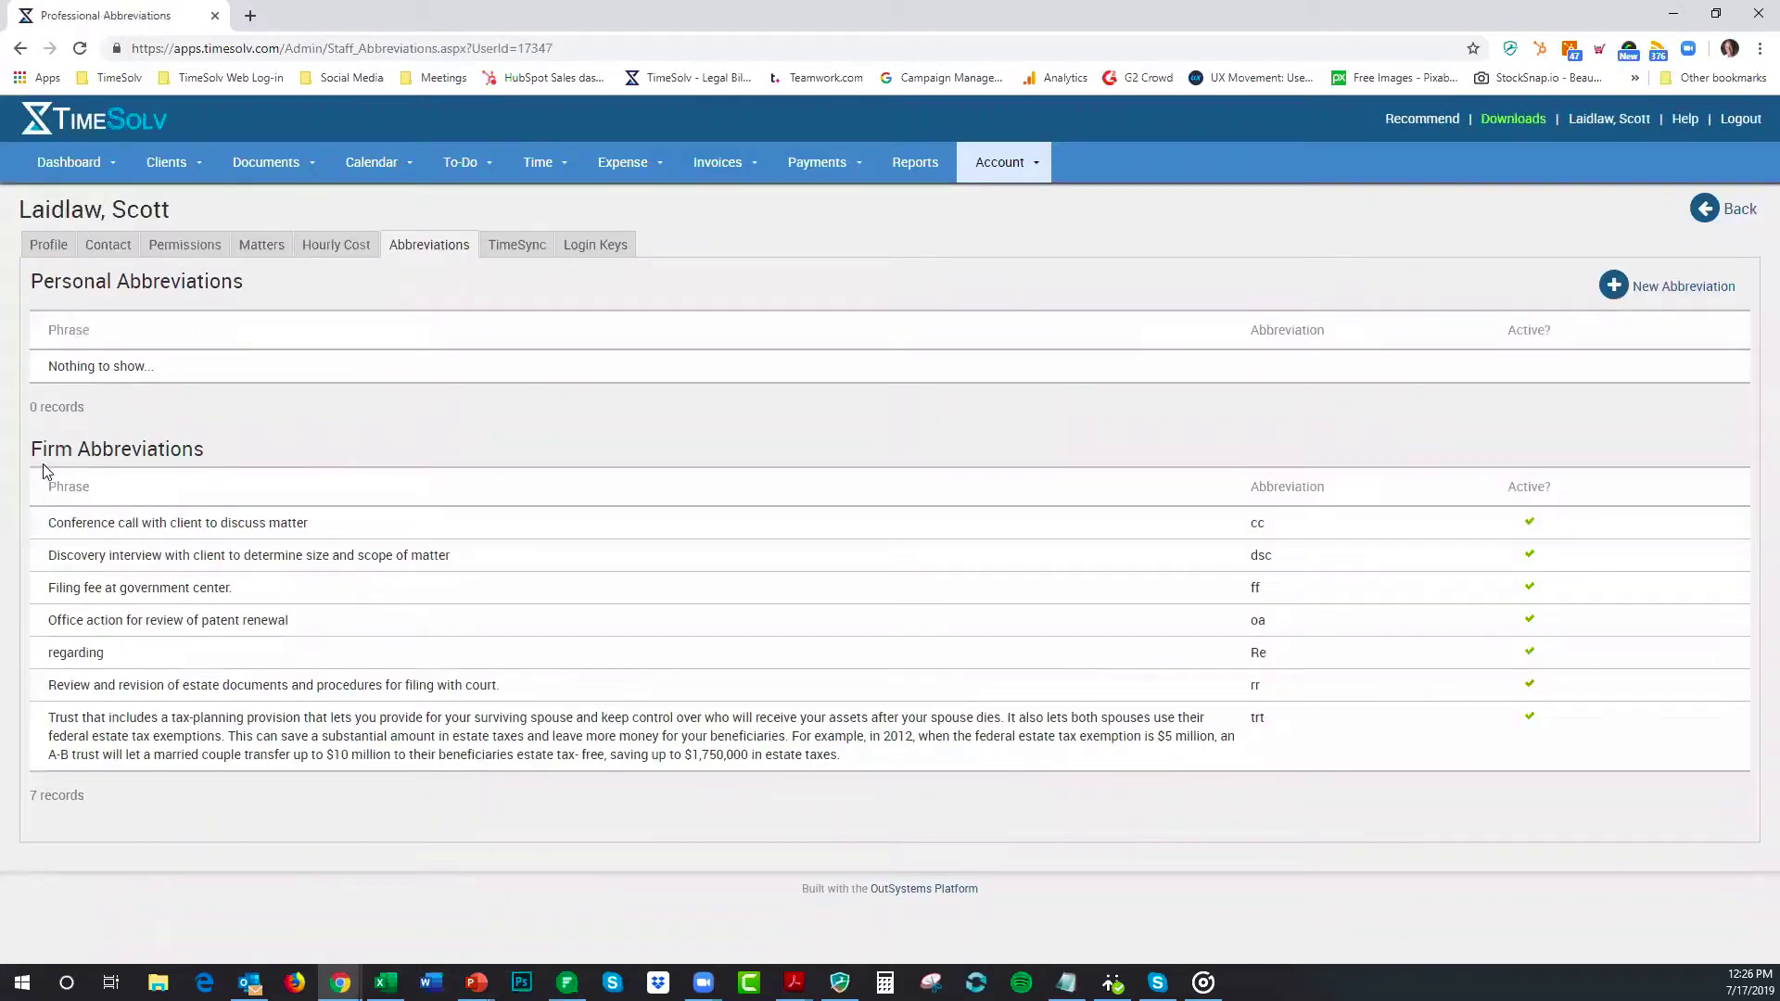
pyautogui.click(1637, 293)
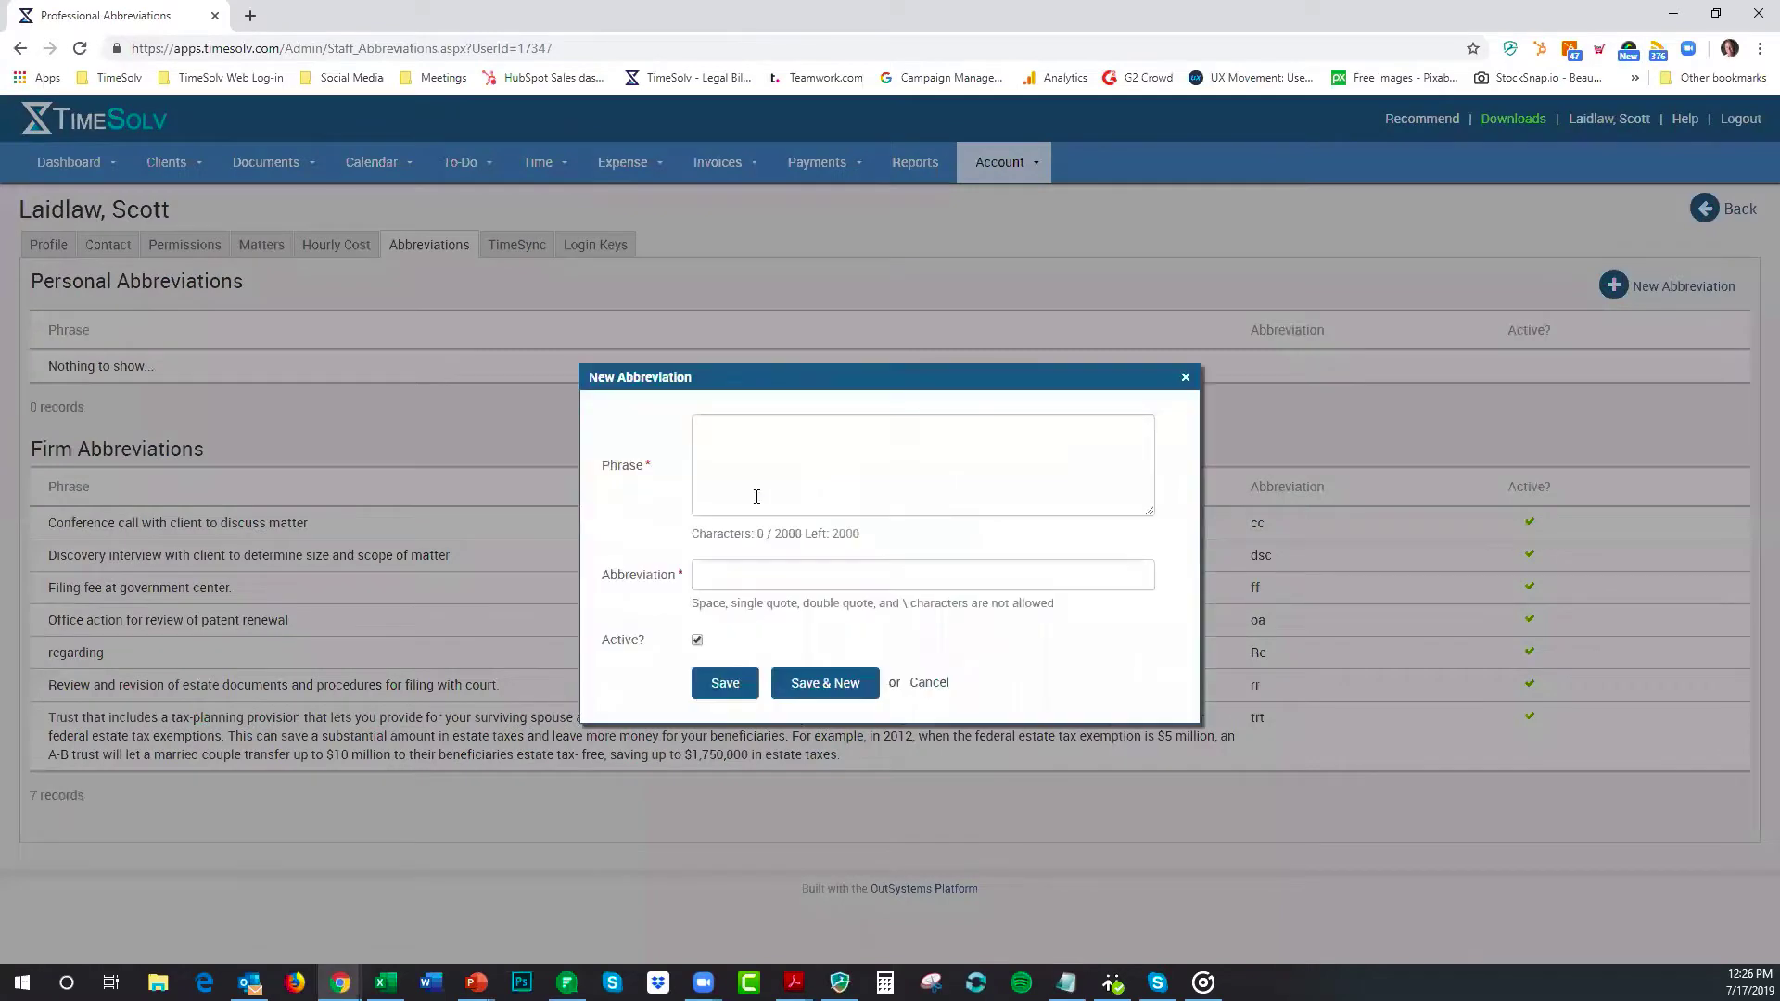
pyautogui.click(929, 685)
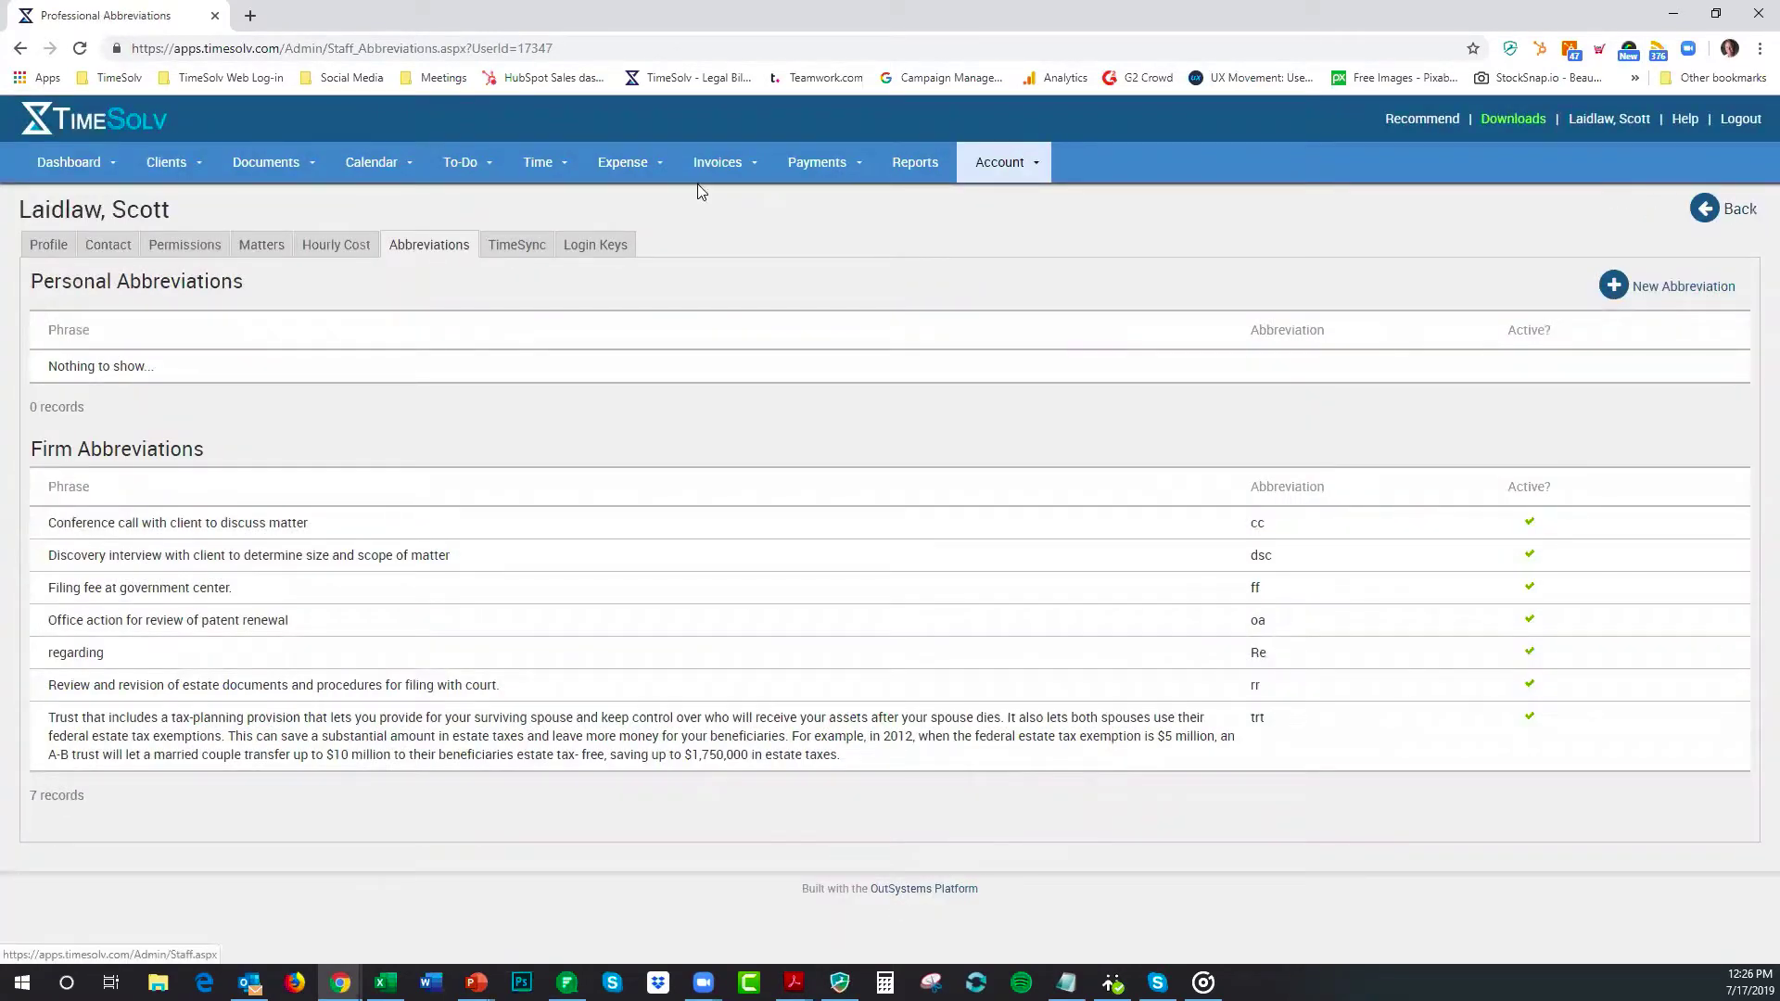
# Step: Start a fresh time entry, bring up the abbreviations list beside its description and close it
pyautogui.moveTo(537, 176)
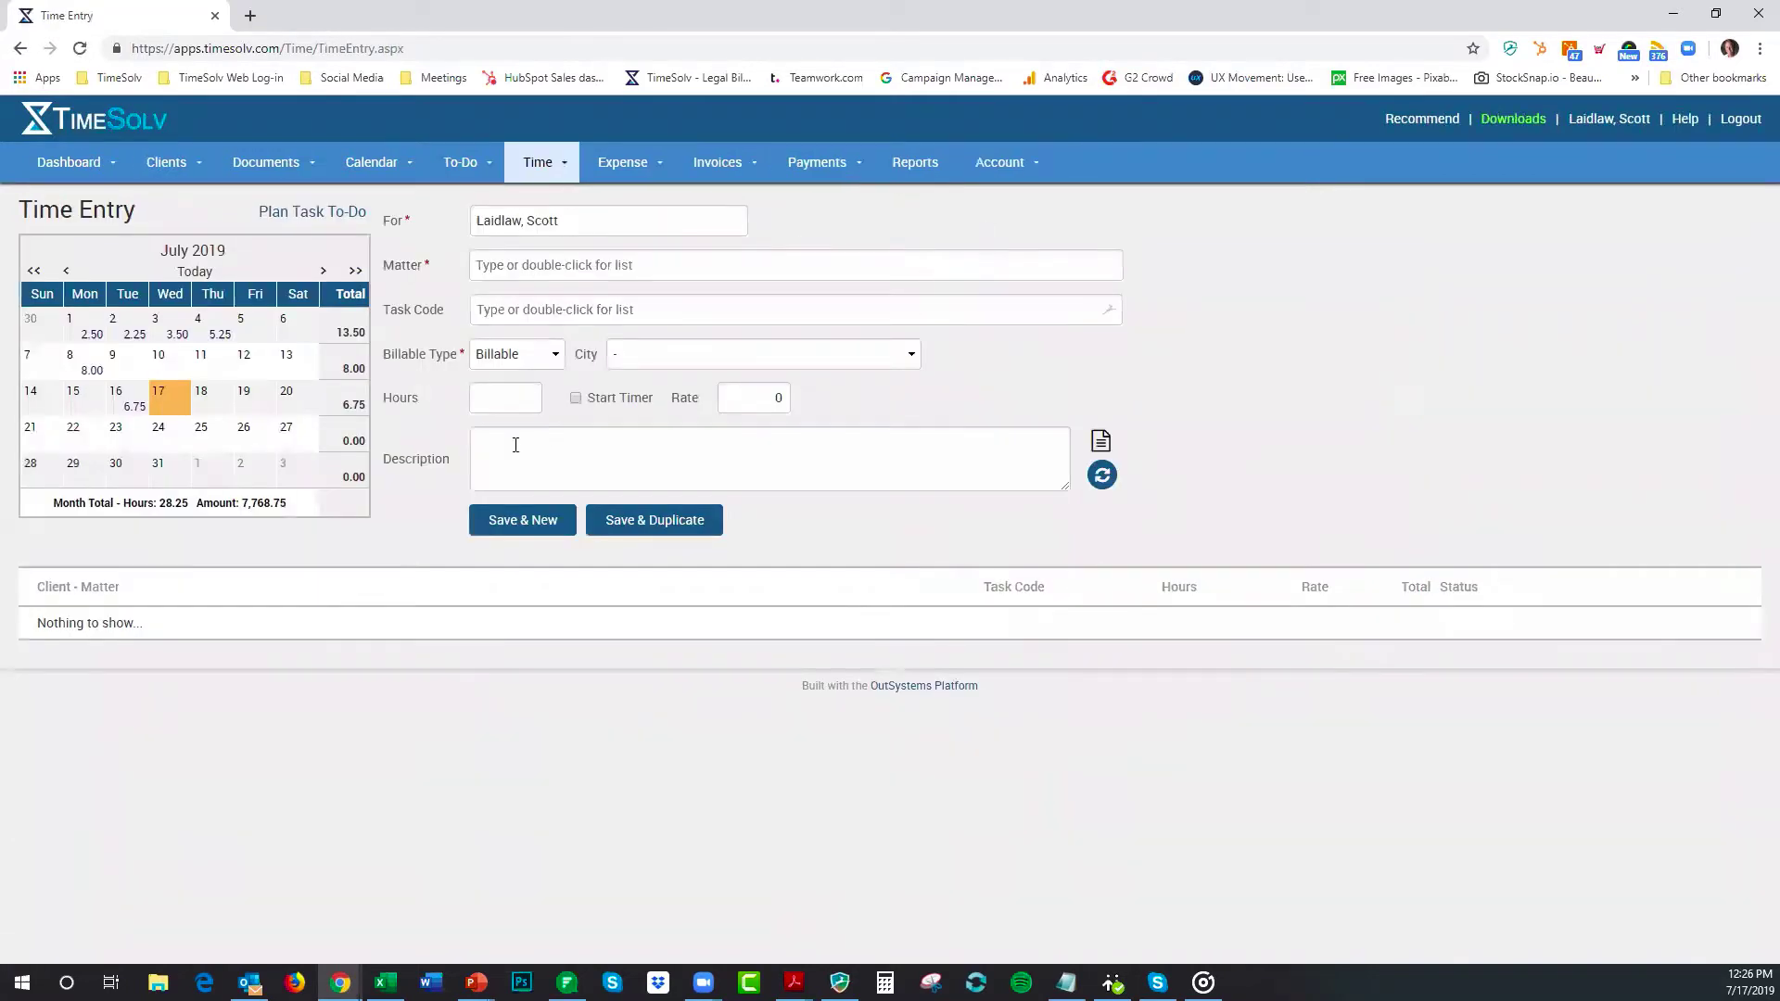
pyautogui.click(516, 445)
pyautogui.click(1101, 442)
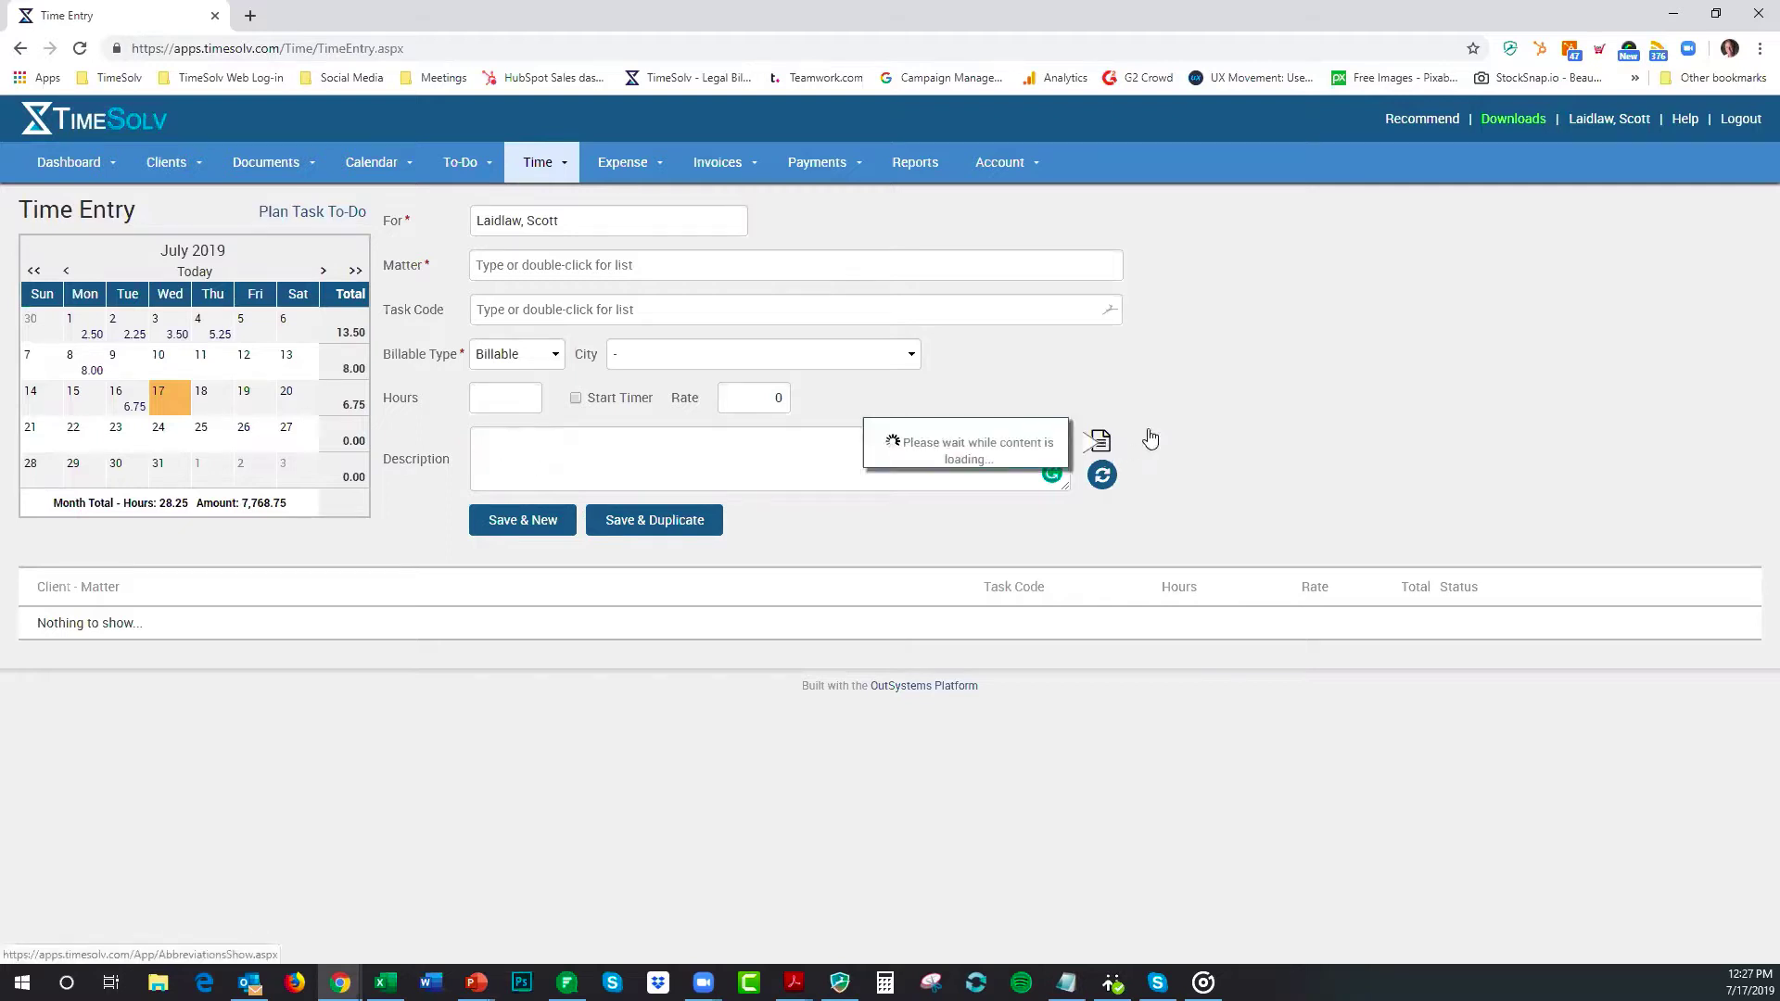
pyautogui.click(1239, 423)
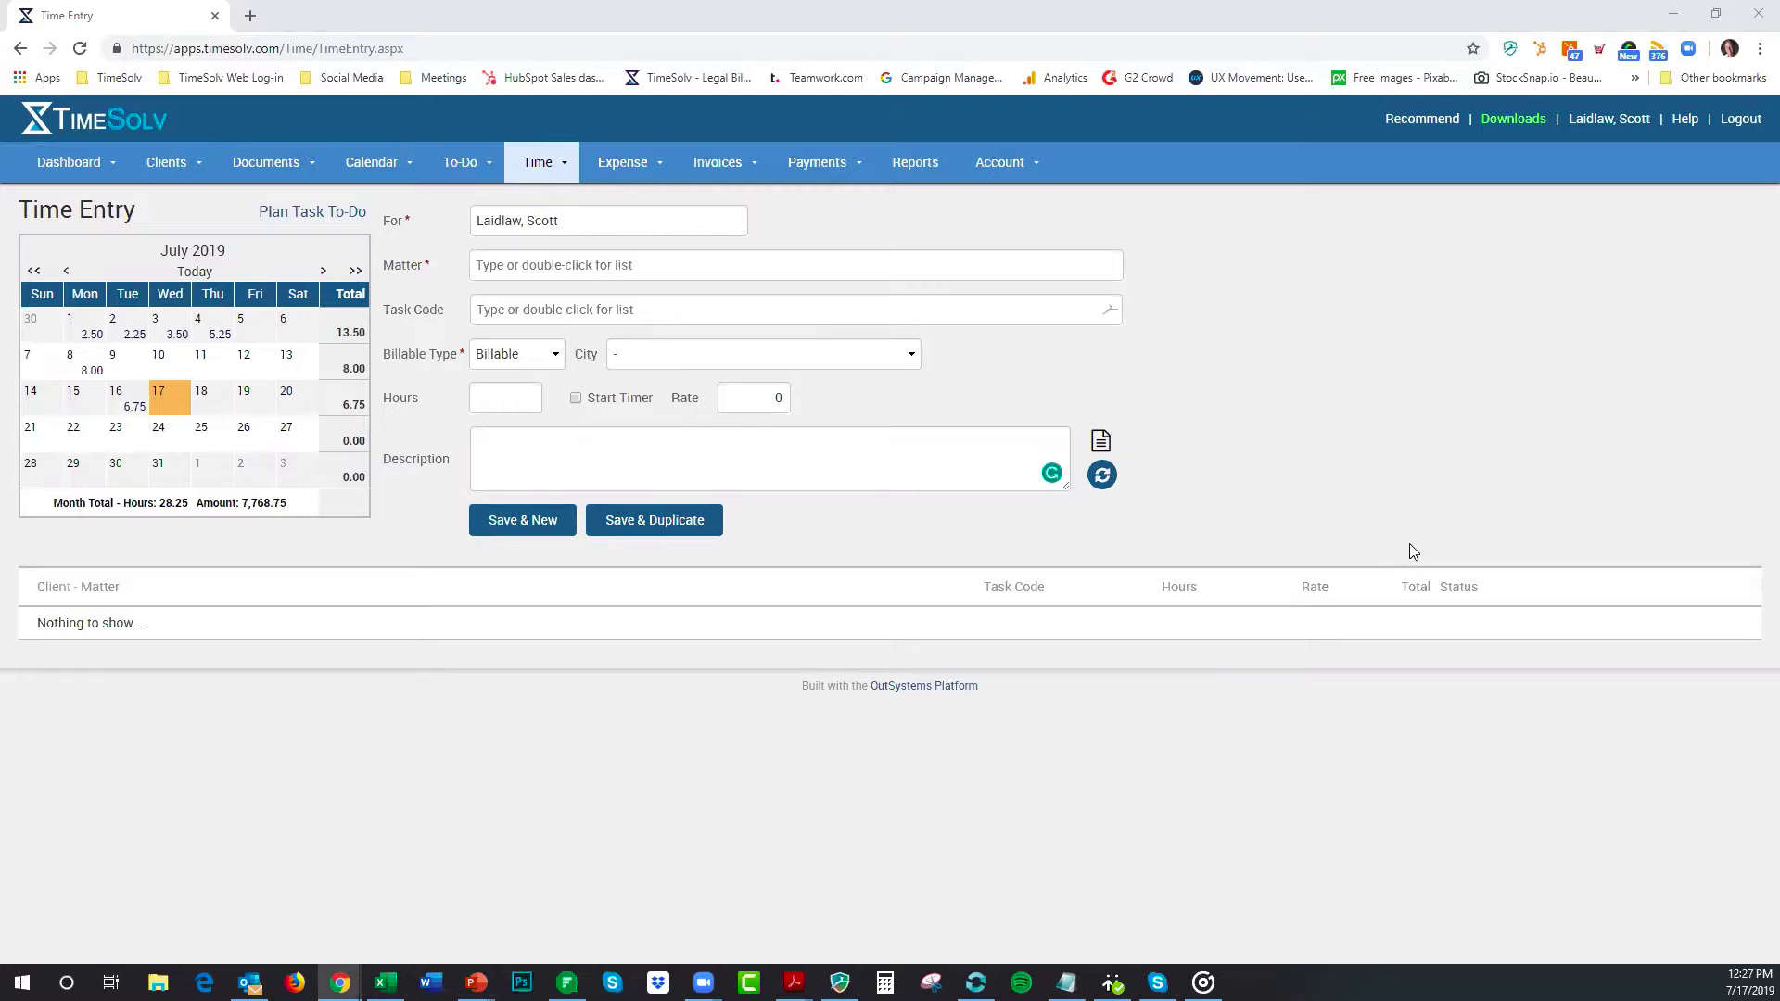
# Step: Switch to TimeSync and bring its description editor with the abbreviation codes into view over the browser page
pyautogui.moveTo(443, 161); pyautogui.dragTo(1589, 427)
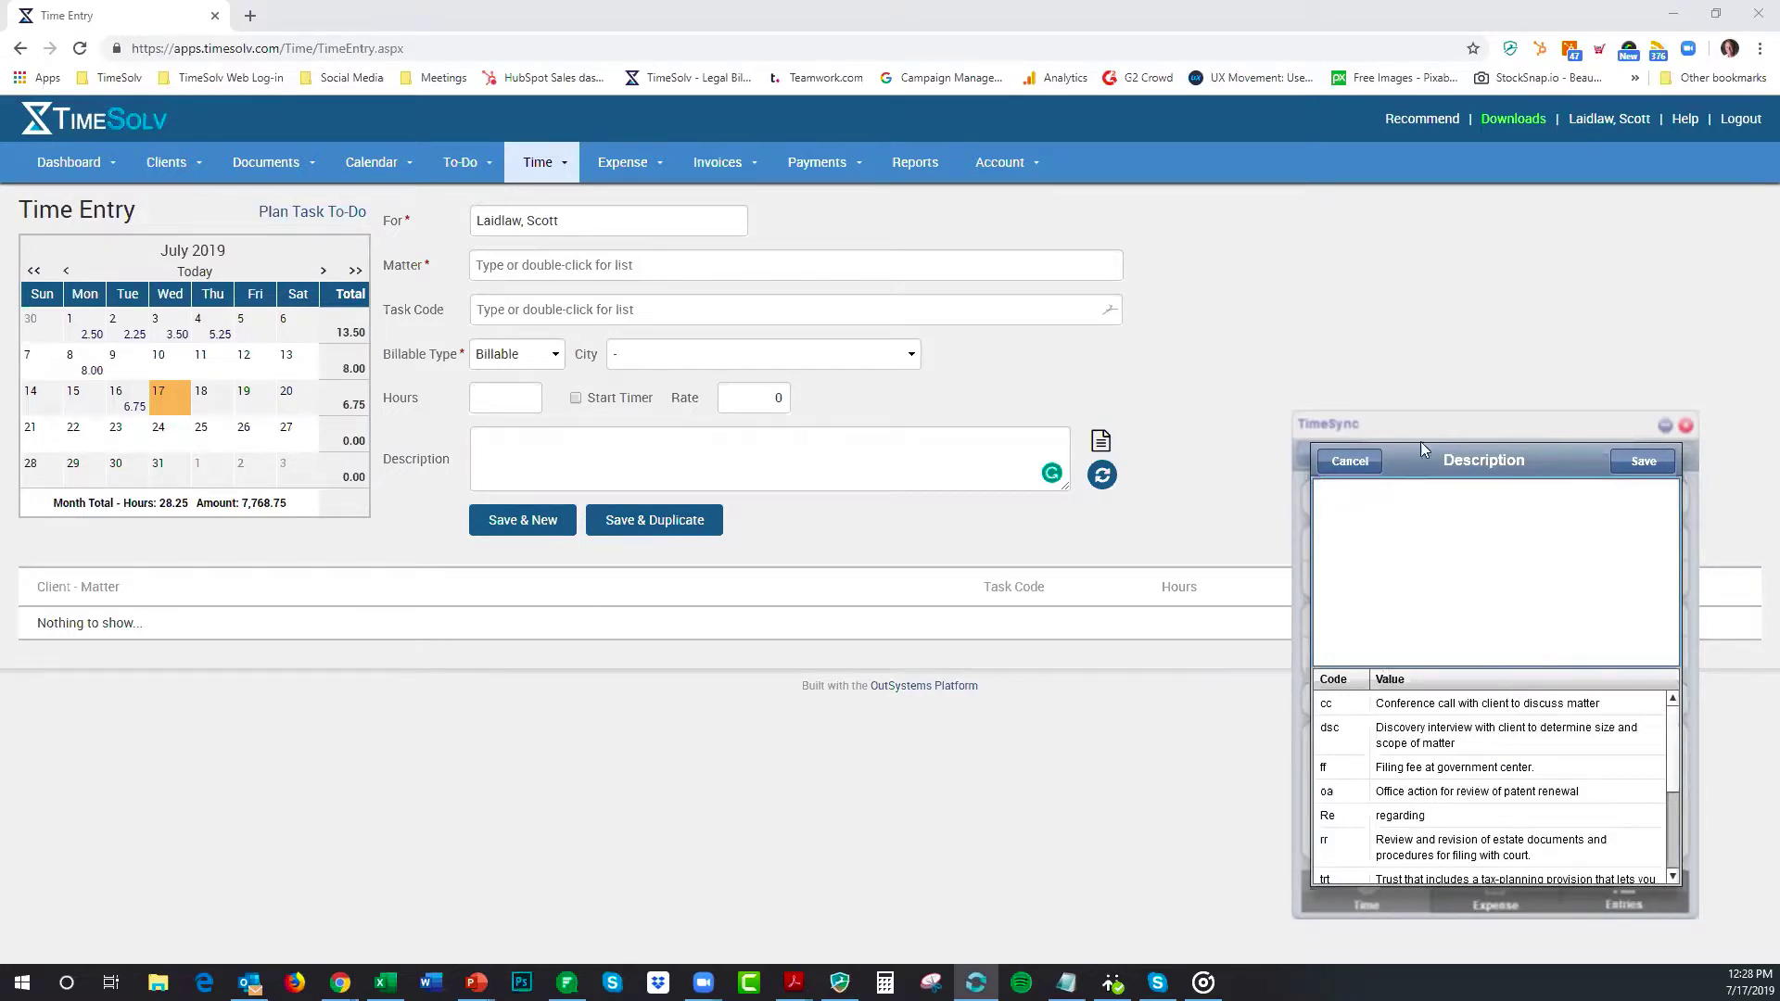
# Step: Reopen the TimeSync description, expand the conference call (cc) and trust (trt) abbreviations in it, and cancel the description
pyautogui.click(1351, 464)
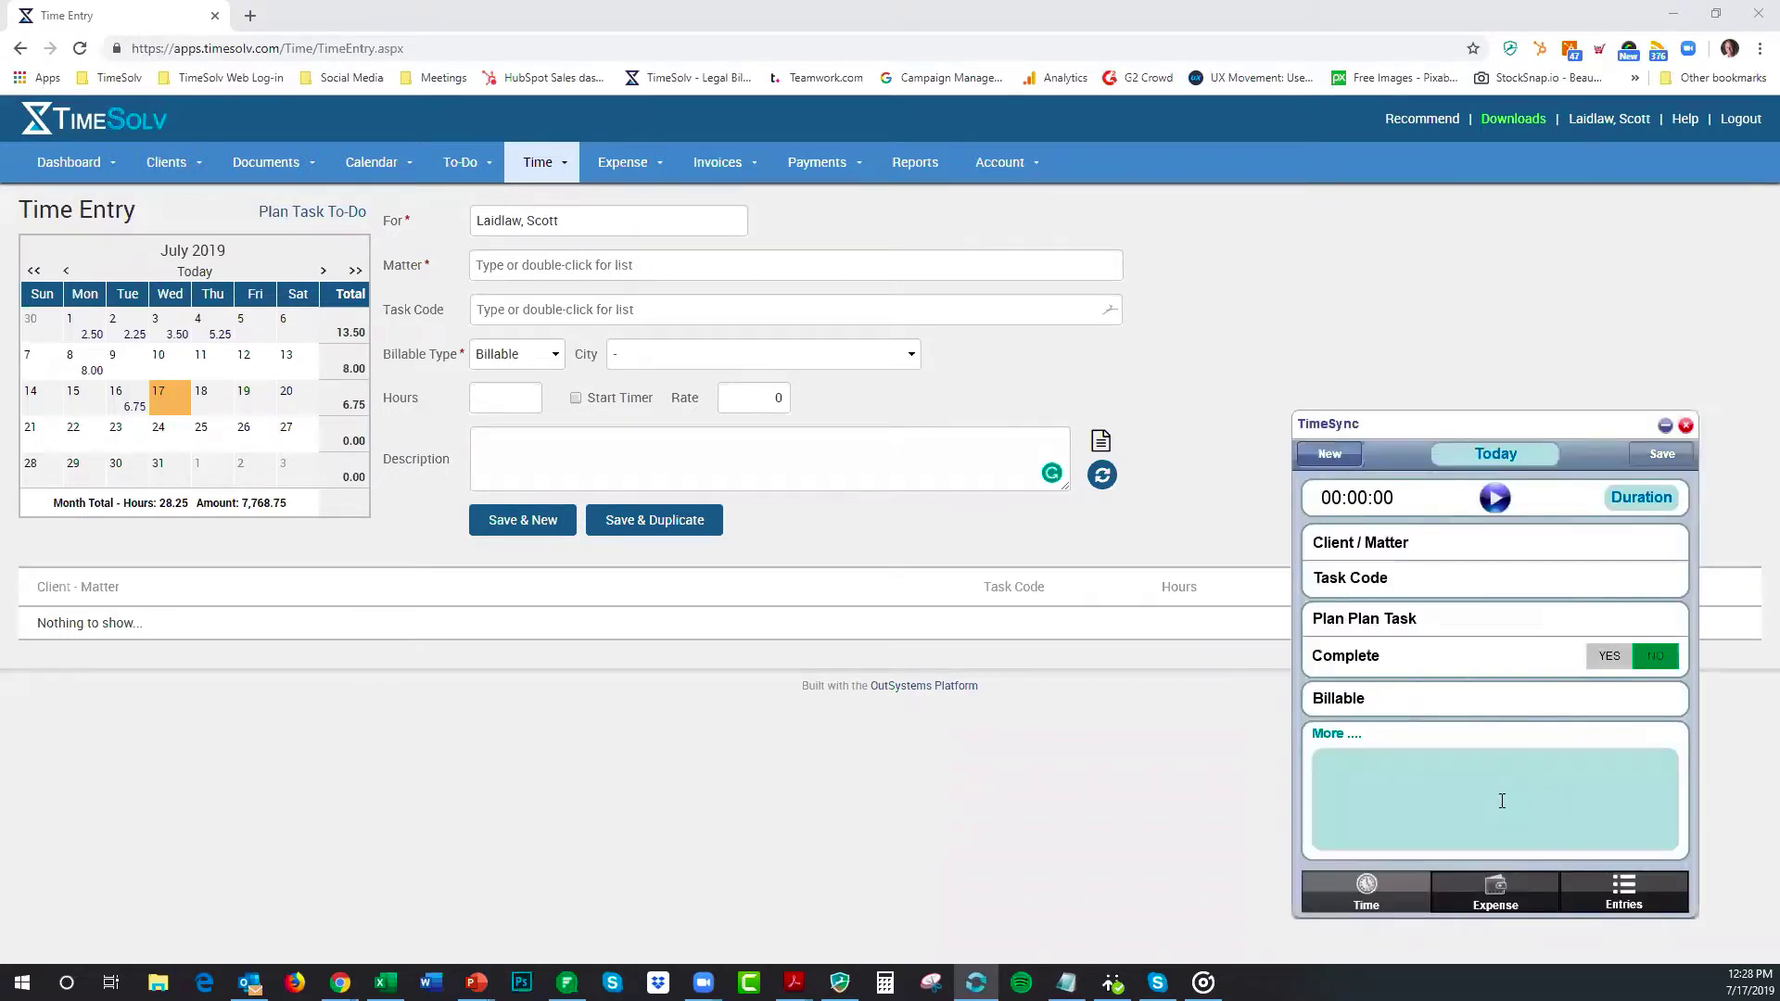
pyautogui.click(1502, 797)
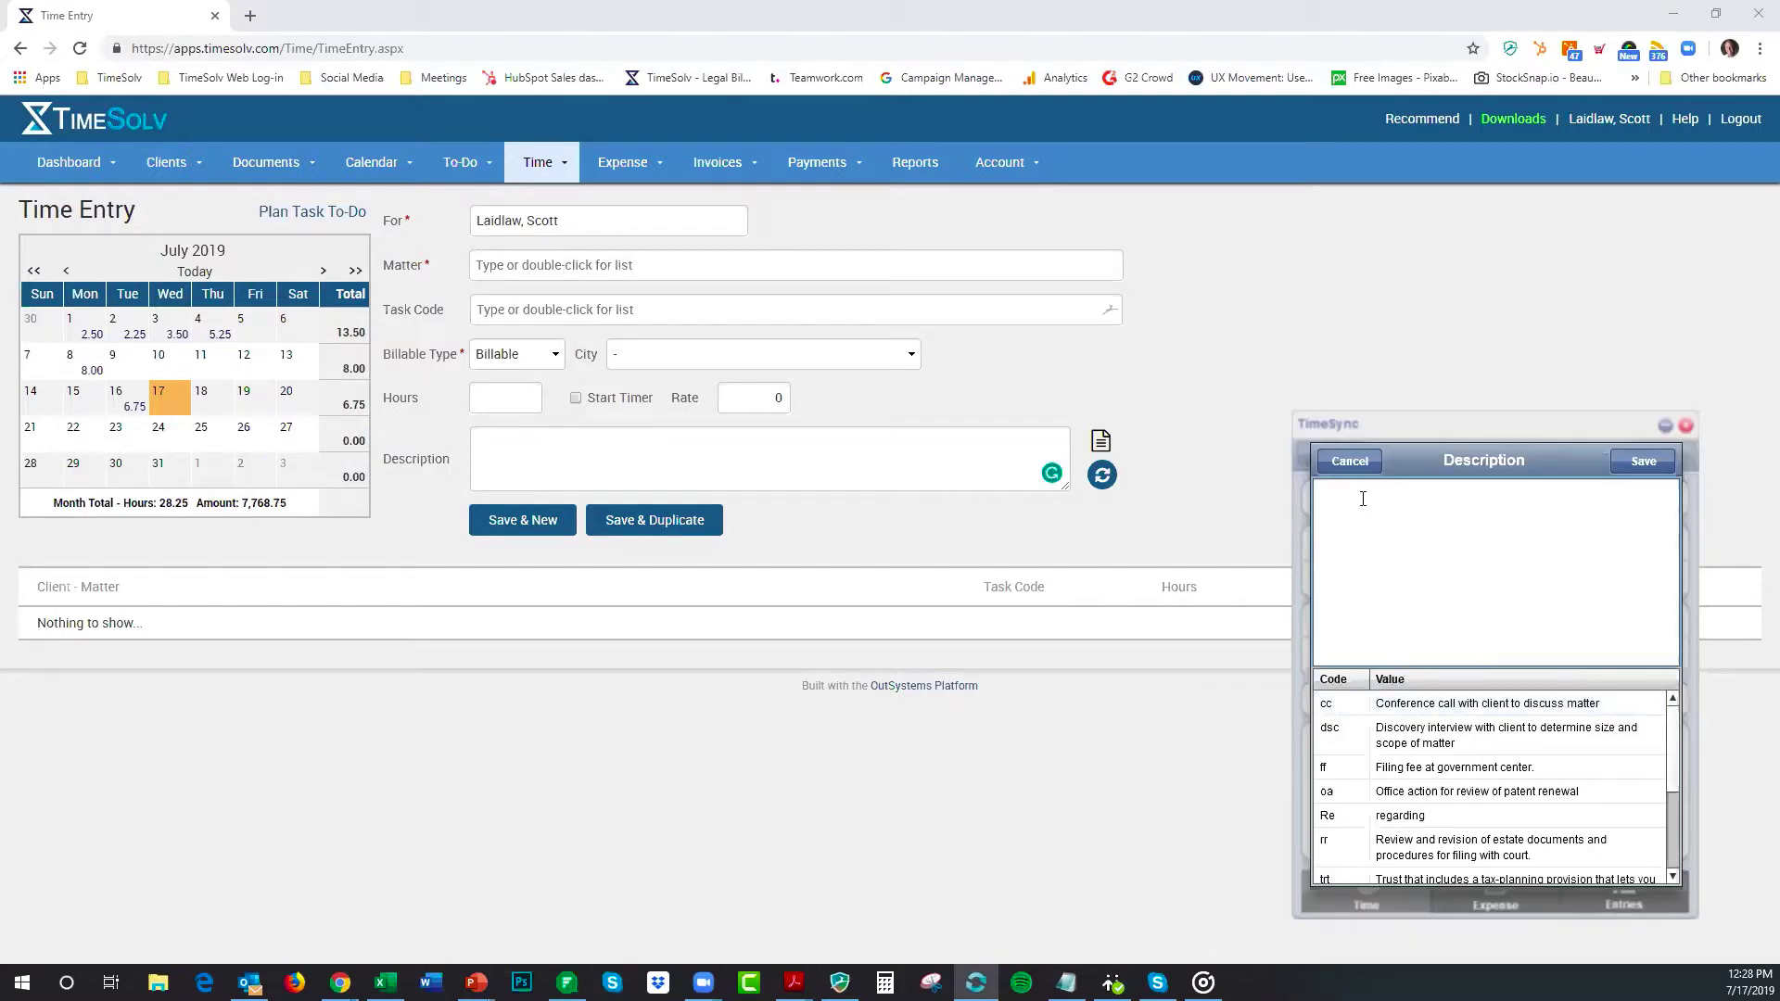
pyautogui.write('Conference call with client to discuss matter Trust that includes a tax-planning provision that lets you provide for your surviving spouse and keep control over who will receive your assets after your spouse dies. It also lets both spouses use their federal estate tax exemptions. This can save a substantial amount in estate taxes and leave more money for your beneficiaries. For example, in 2012, when the federal estate tax exemption is $5 million, an A-B trust will let a married couple transfer up to $10 million to their beneficiaries estate tax- free, saving up to $1,750,000 in estate taxes.')
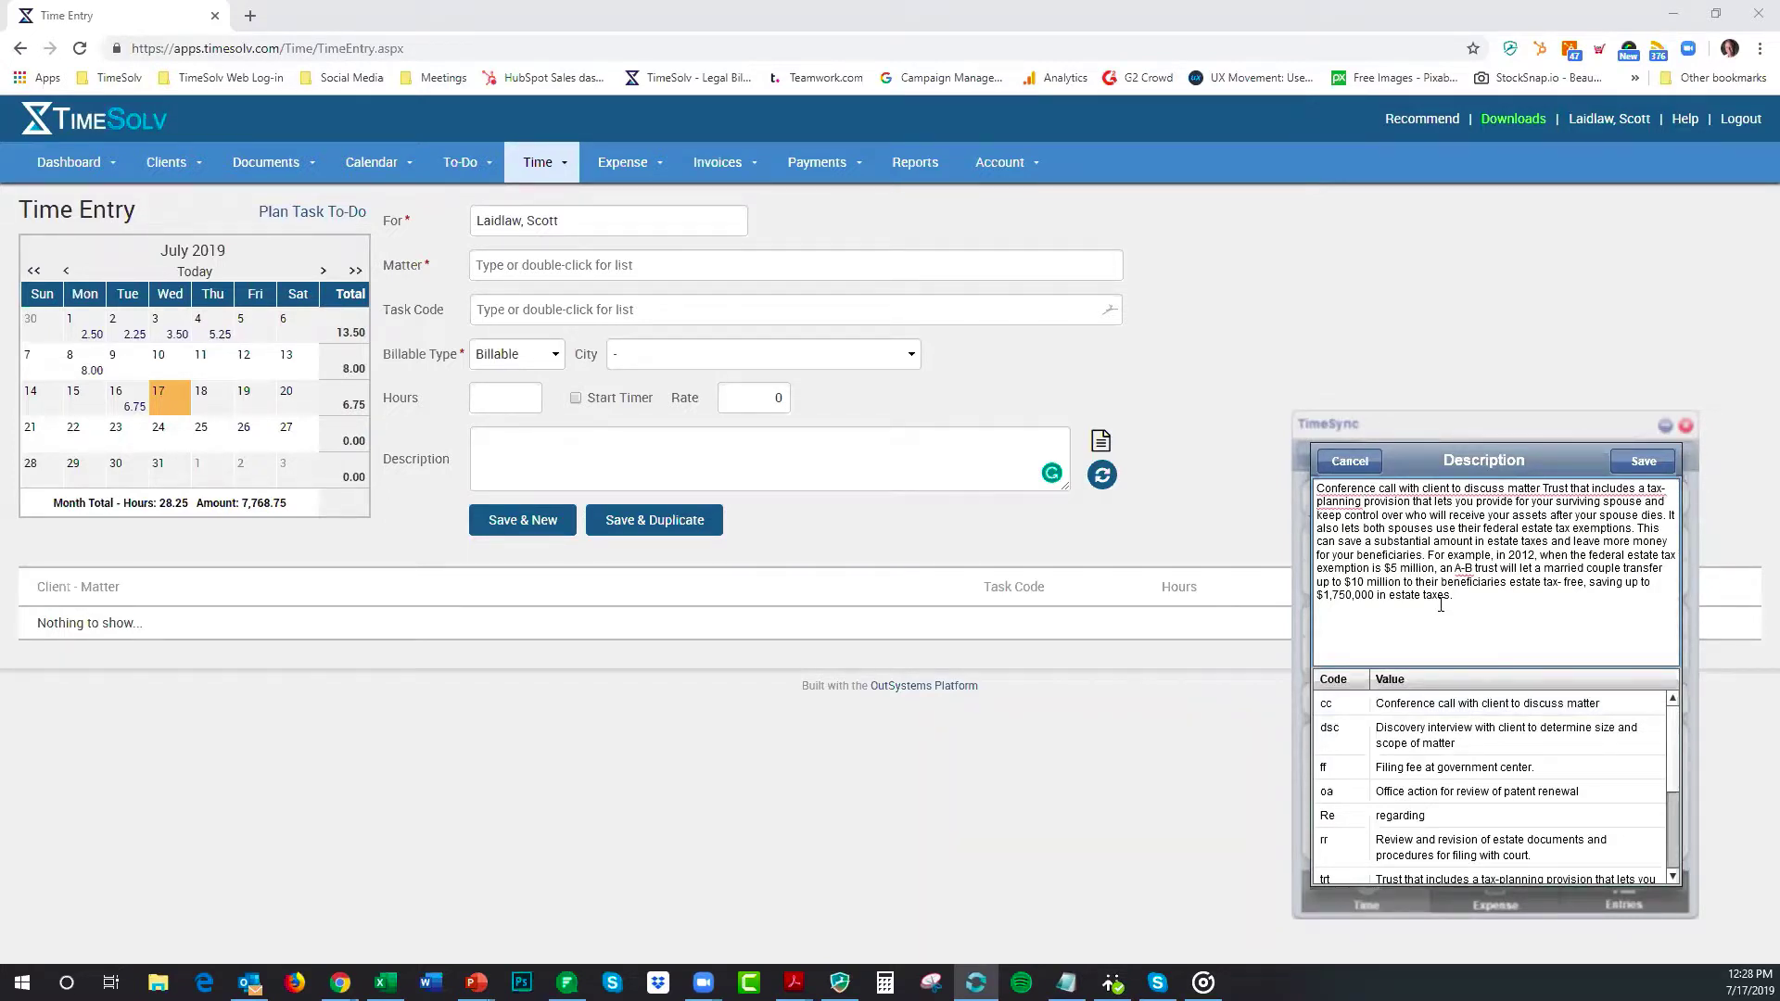
pyautogui.click(1366, 462)
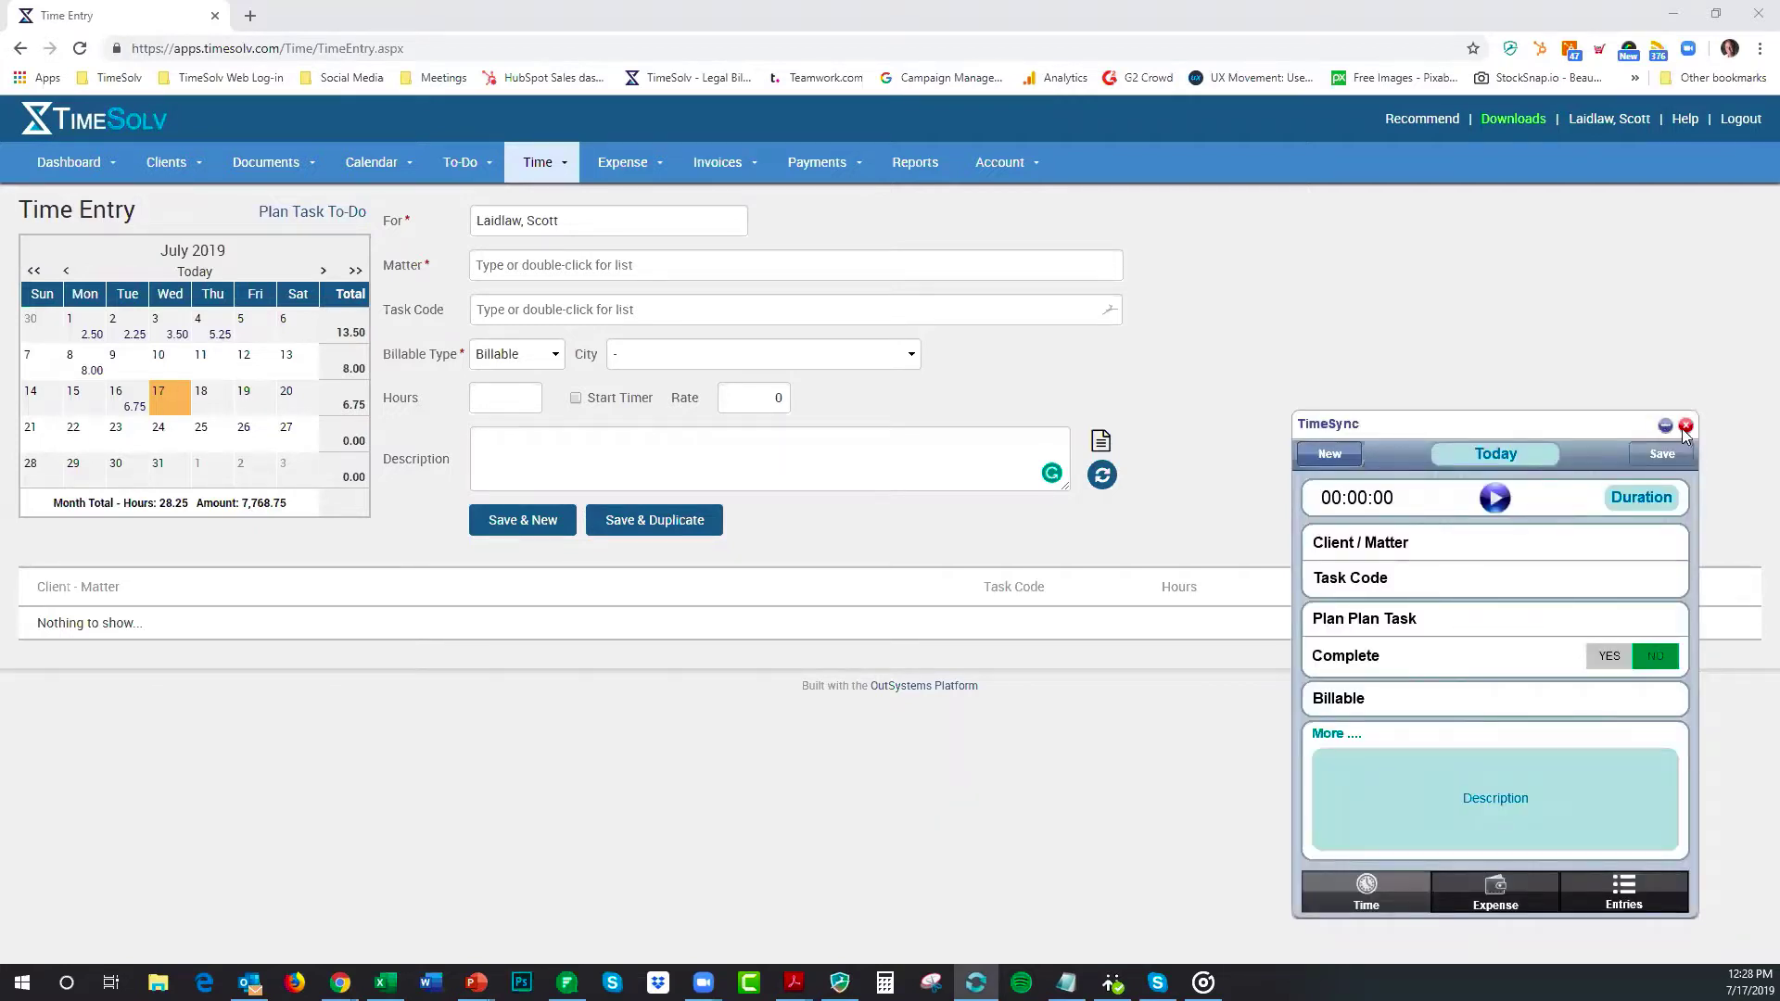
# Step: Close TimeSync, switch to the PowerPoint slide show and advance it to the Tip #3 slide
pyautogui.click(1685, 426)
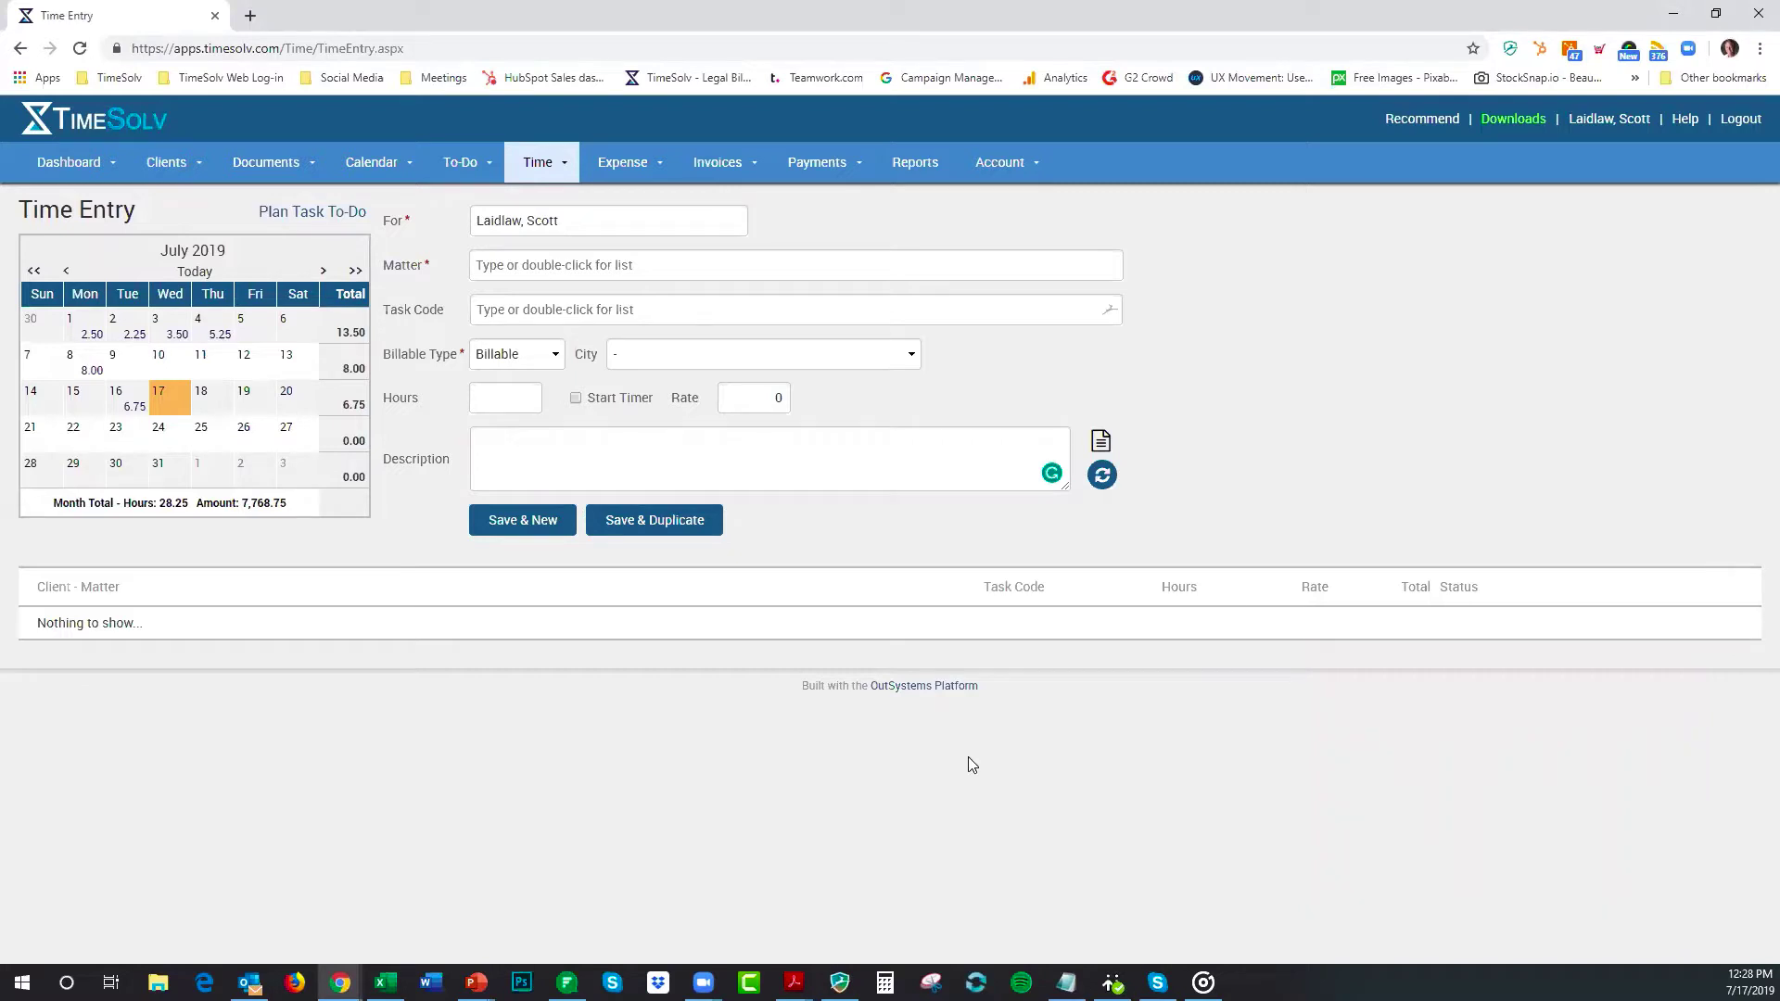
pyautogui.moveTo(475, 981)
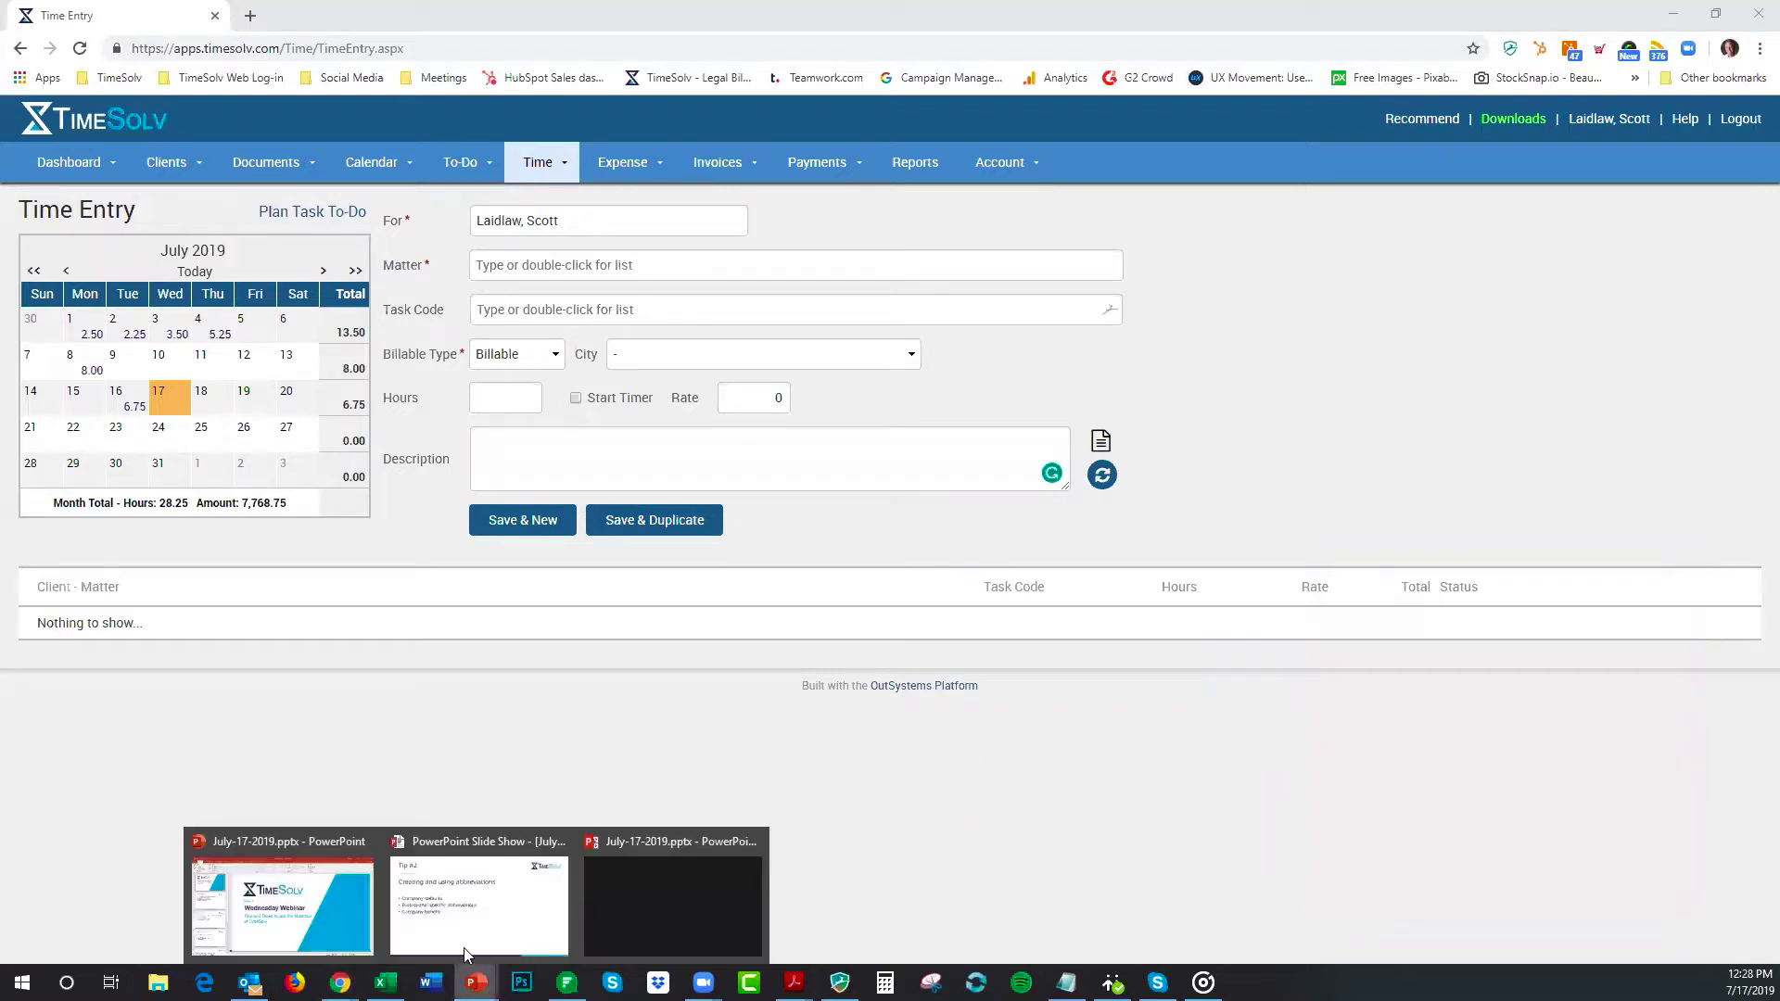
pyautogui.click(465, 934)
pyautogui.click(463, 920)
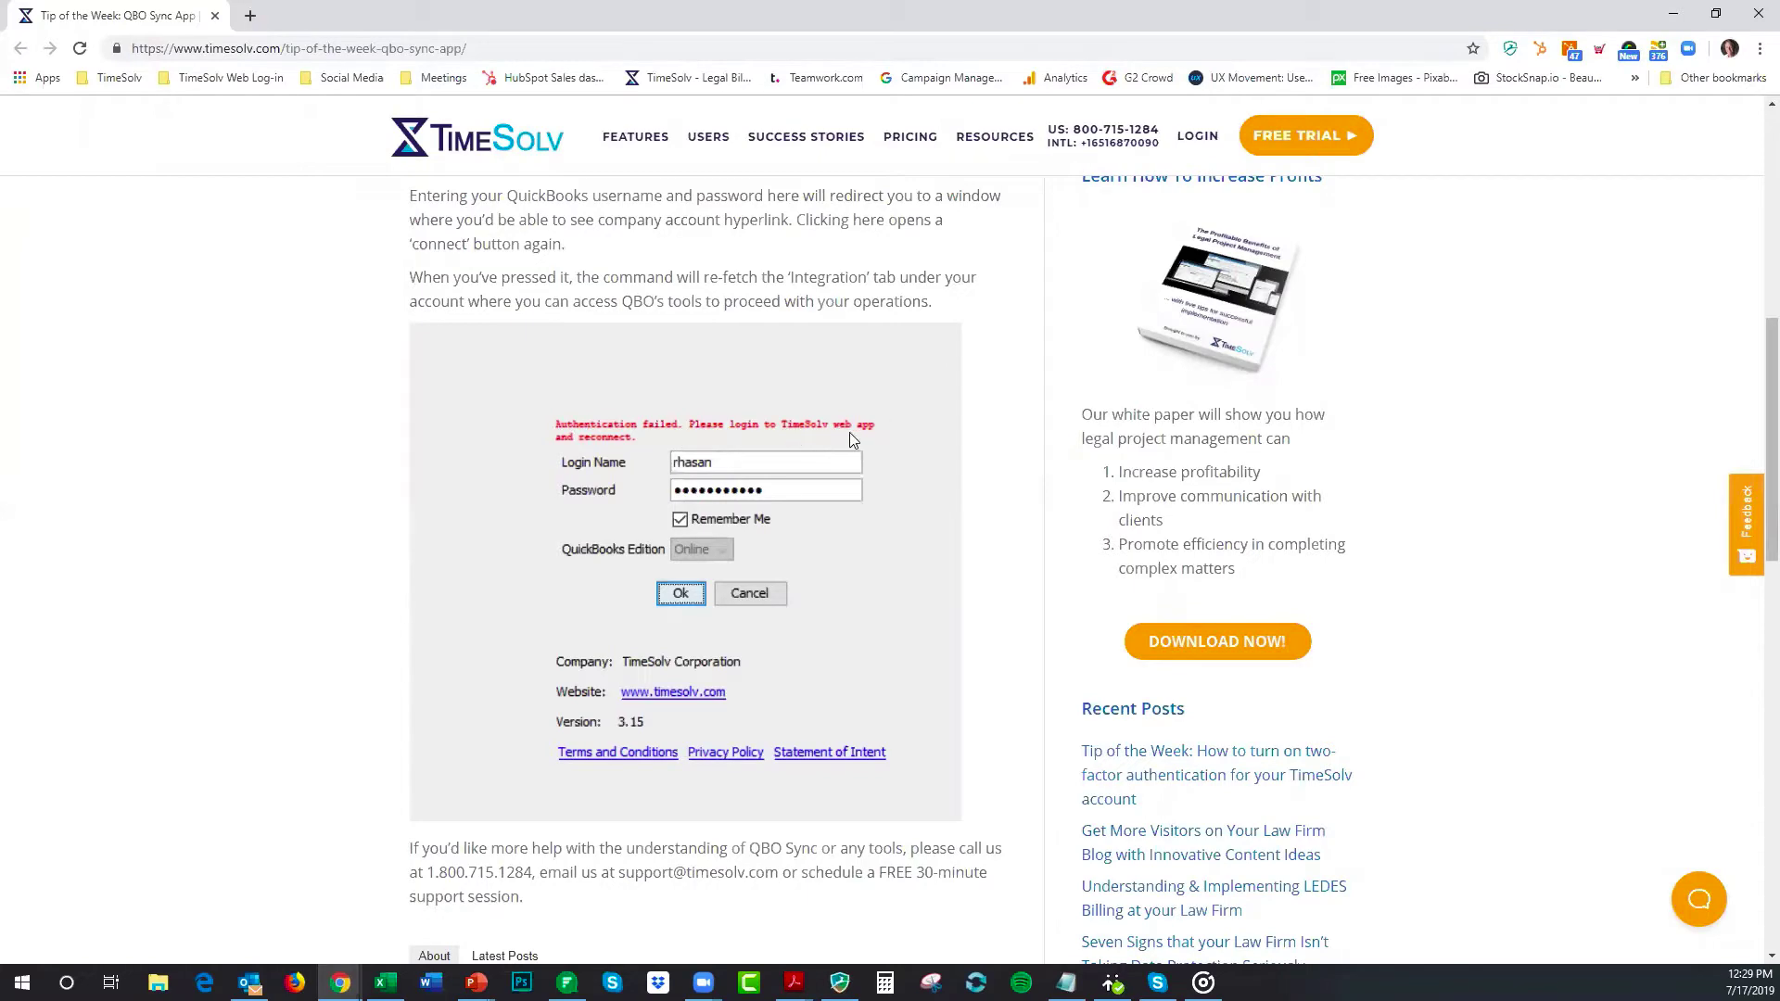
# Step: Review the authentication error picture and reconnection instructions in the QBO Sync App tip article
pyautogui.scroll(1, 632, 429)
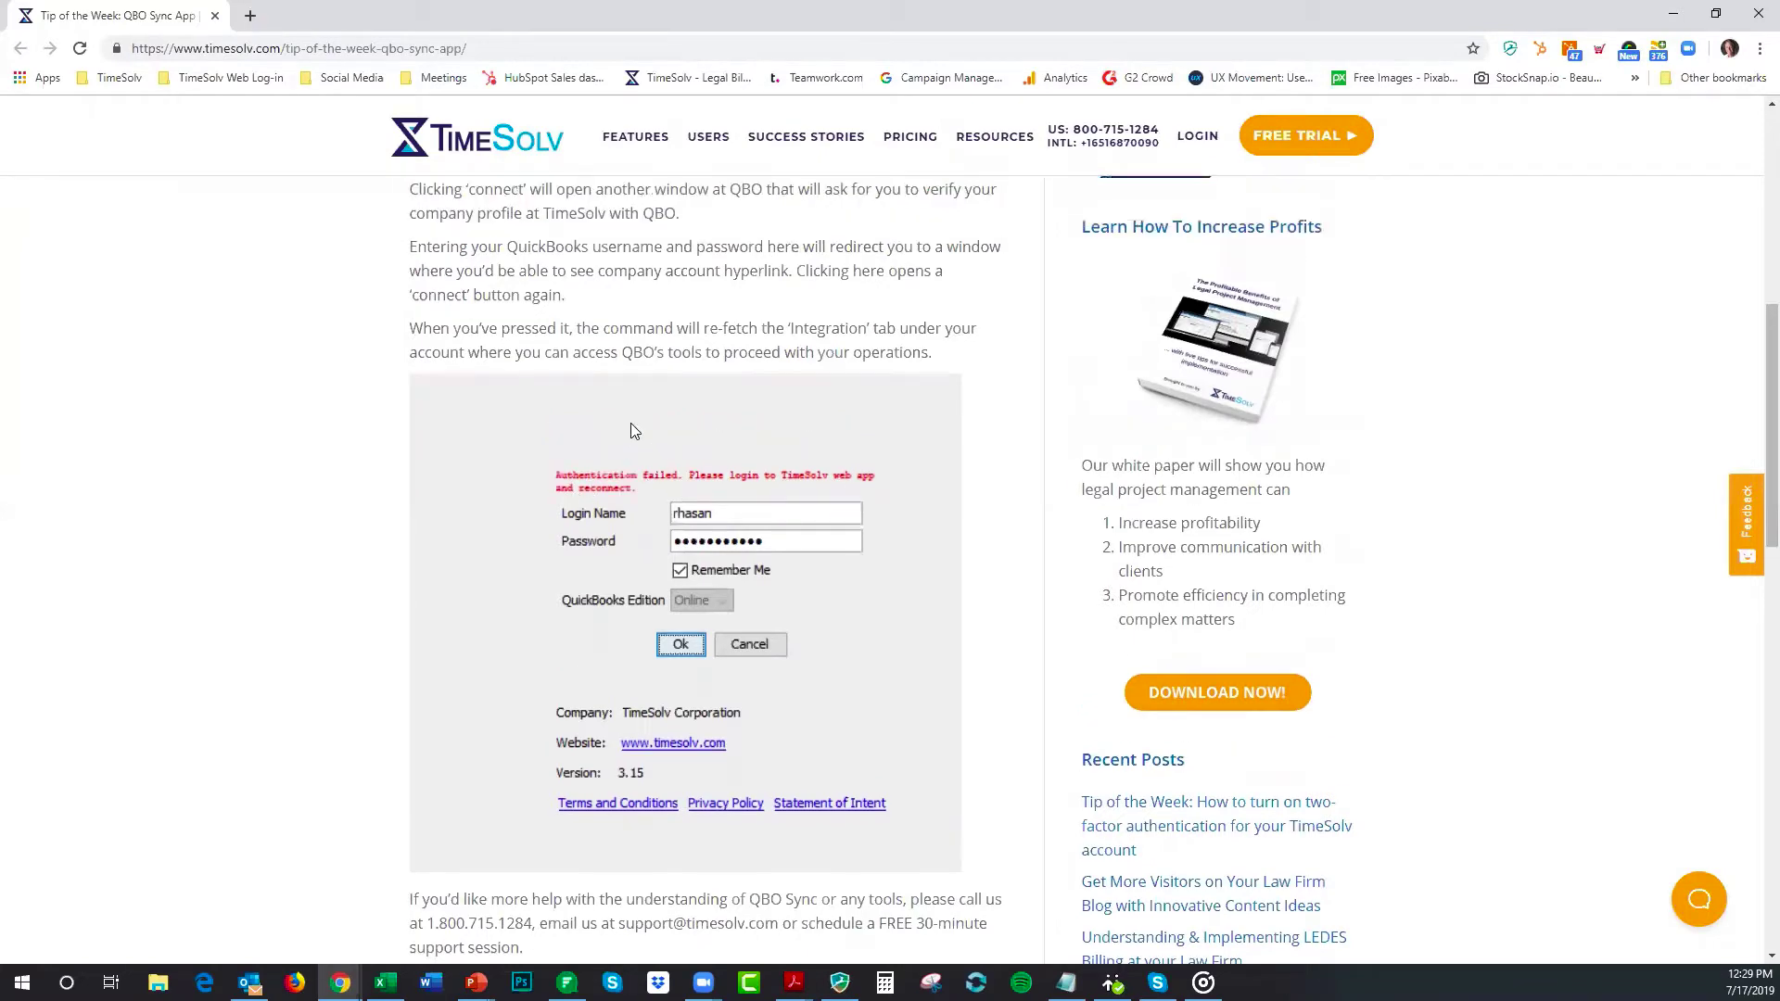
pyautogui.scroll(1, 632, 429)
pyautogui.scroll(-2, 574, 433)
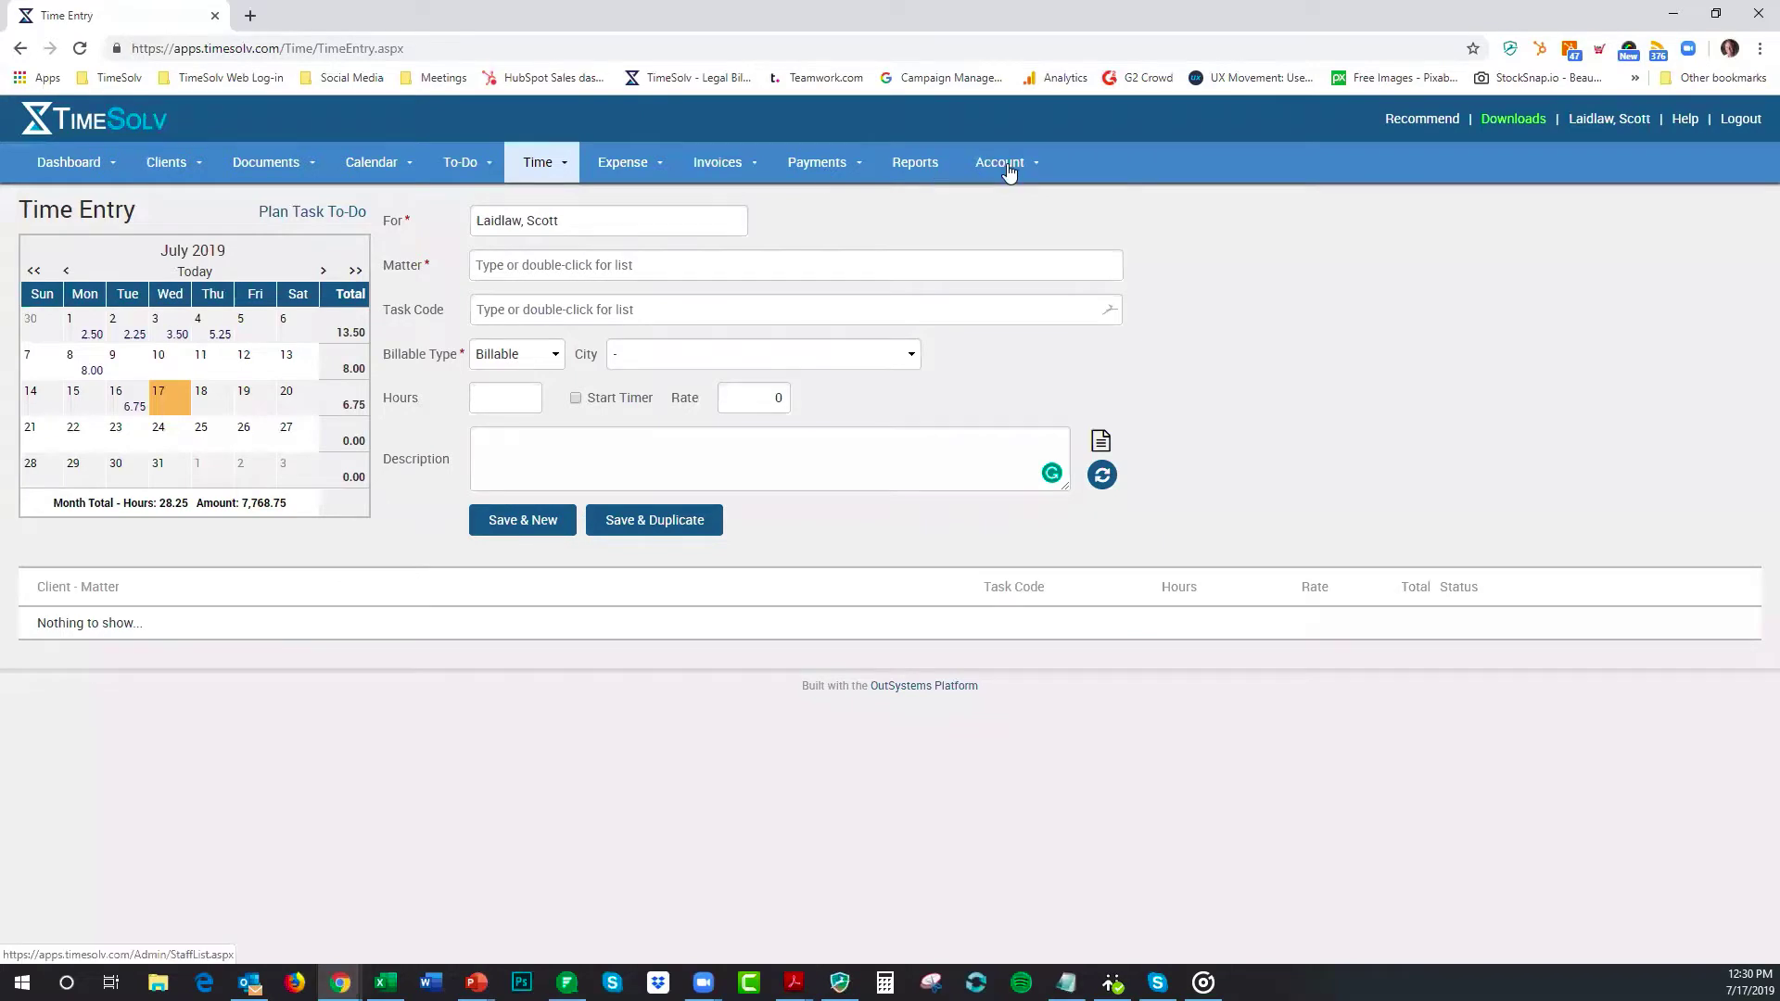
# Step: Open the account's QuickBooks integrations page, start connecting to QuickBooks Online to view the sign-in window, and close that window
pyautogui.moveTo(1011, 174)
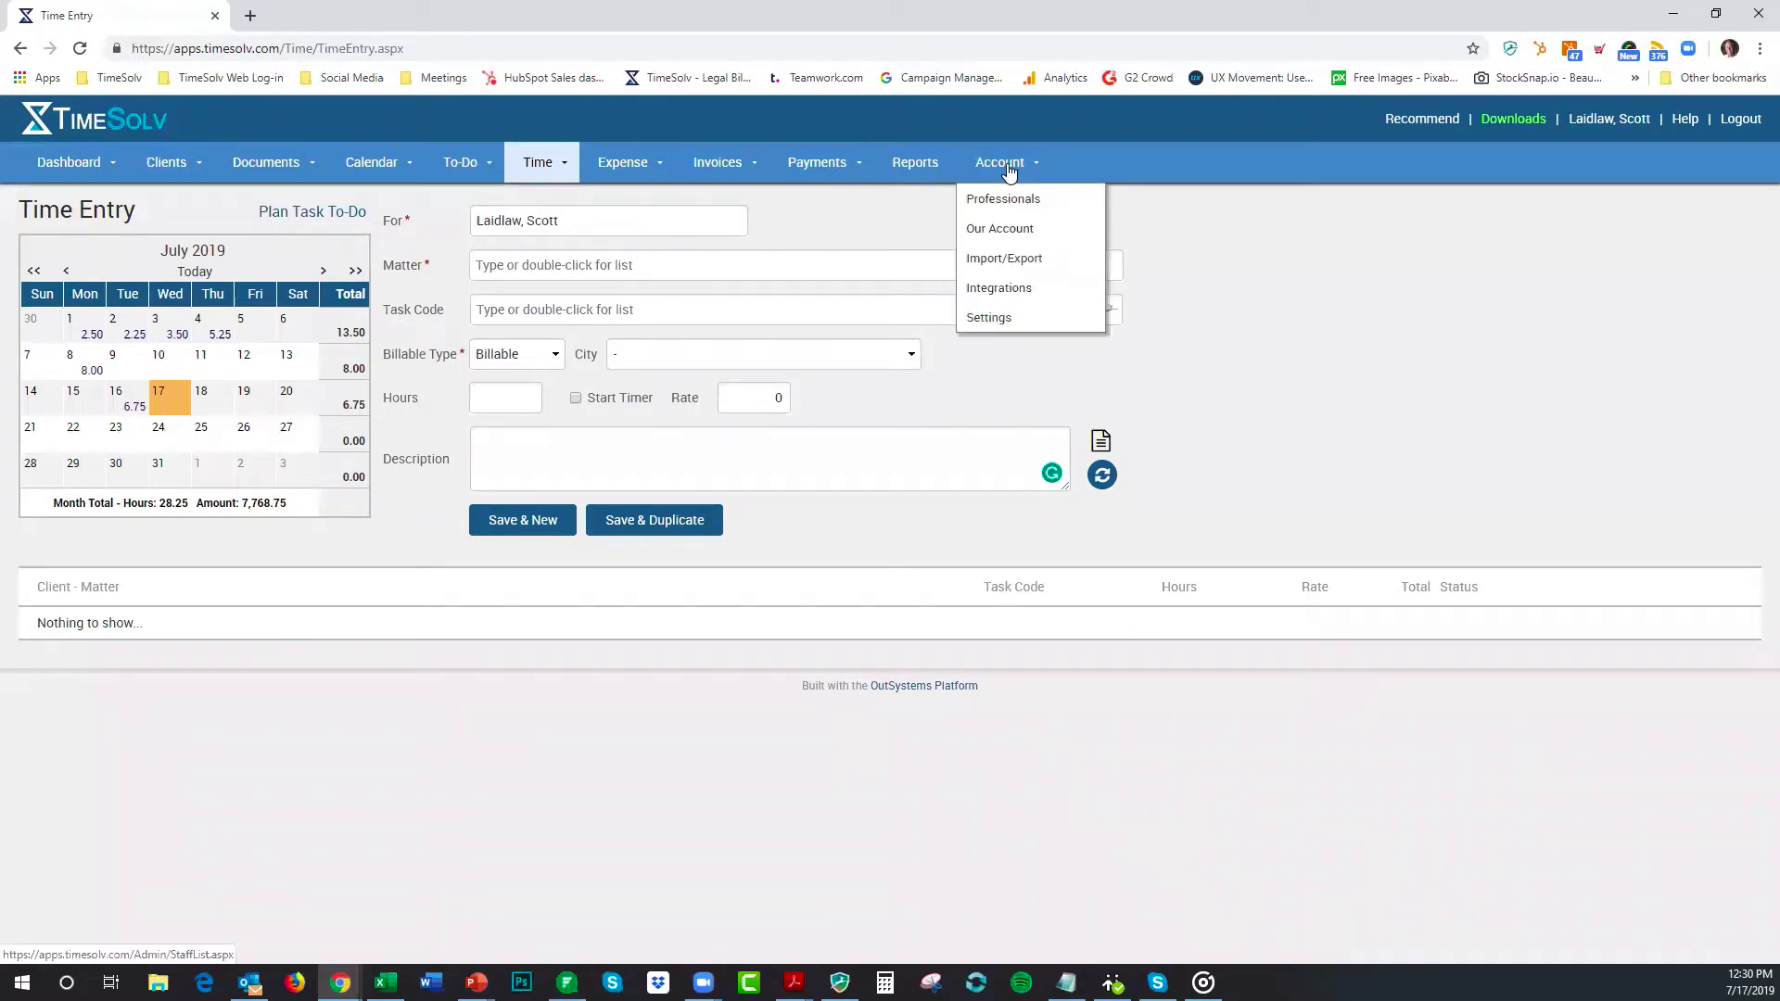
pyautogui.click(1016, 291)
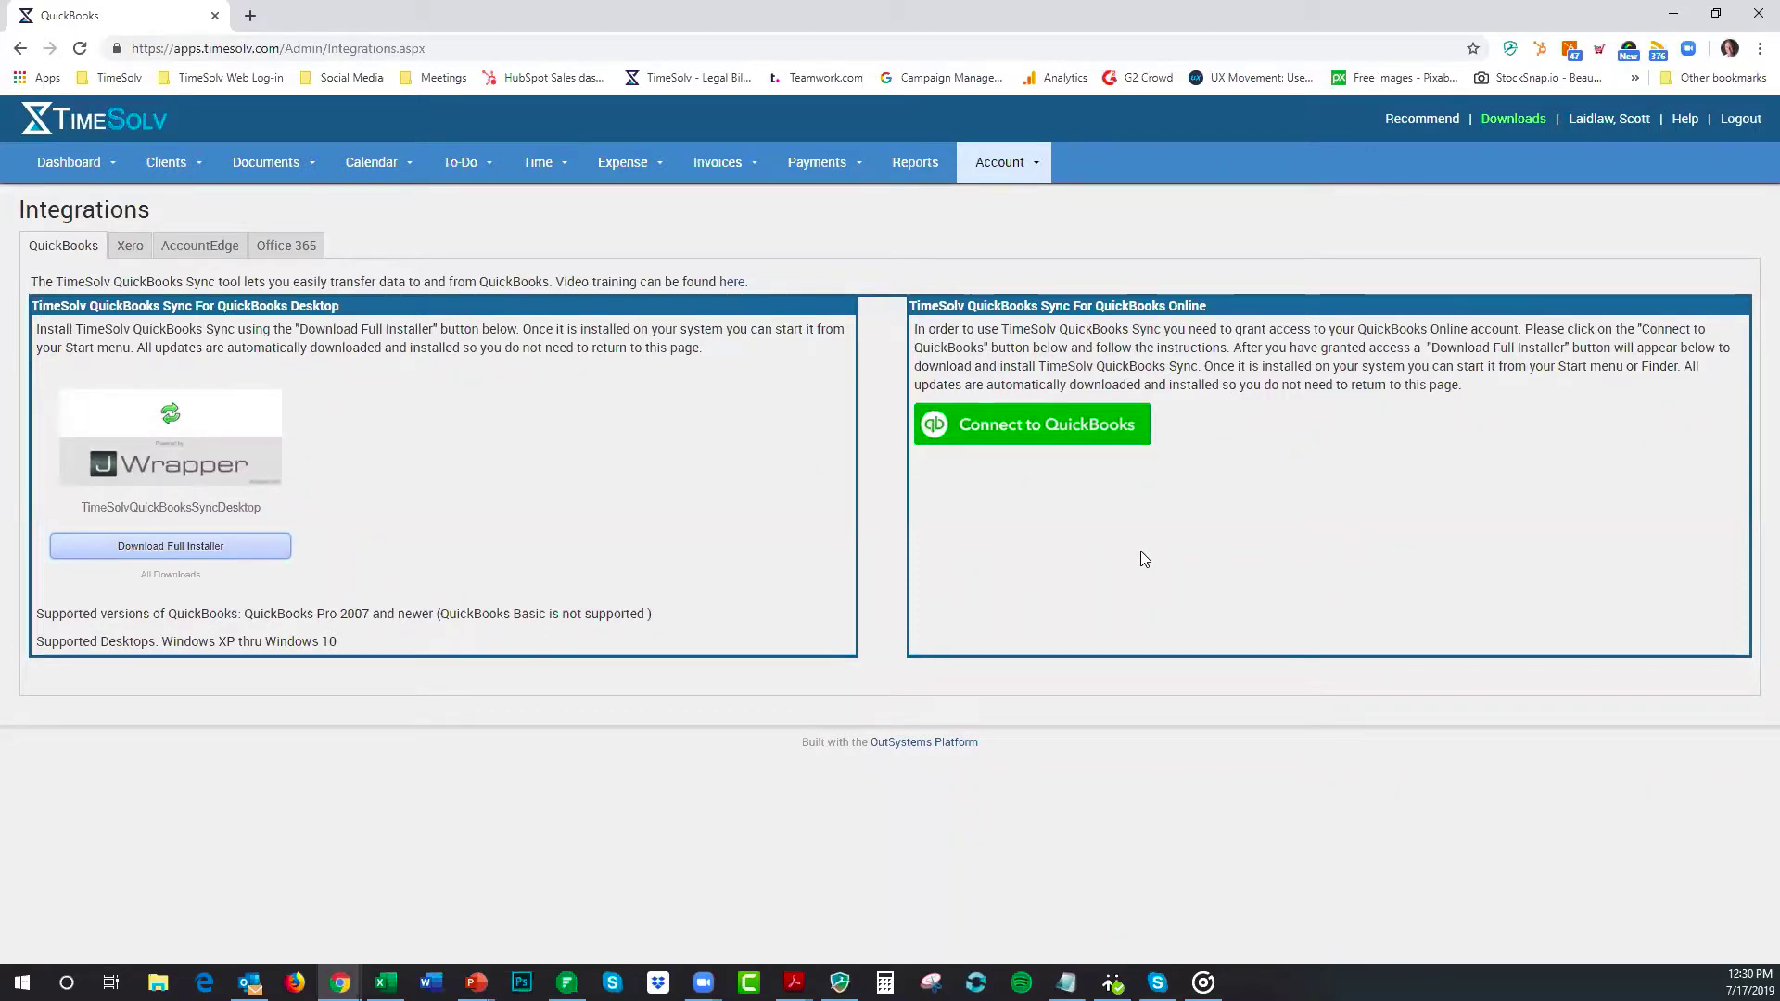
pyautogui.click(992, 428)
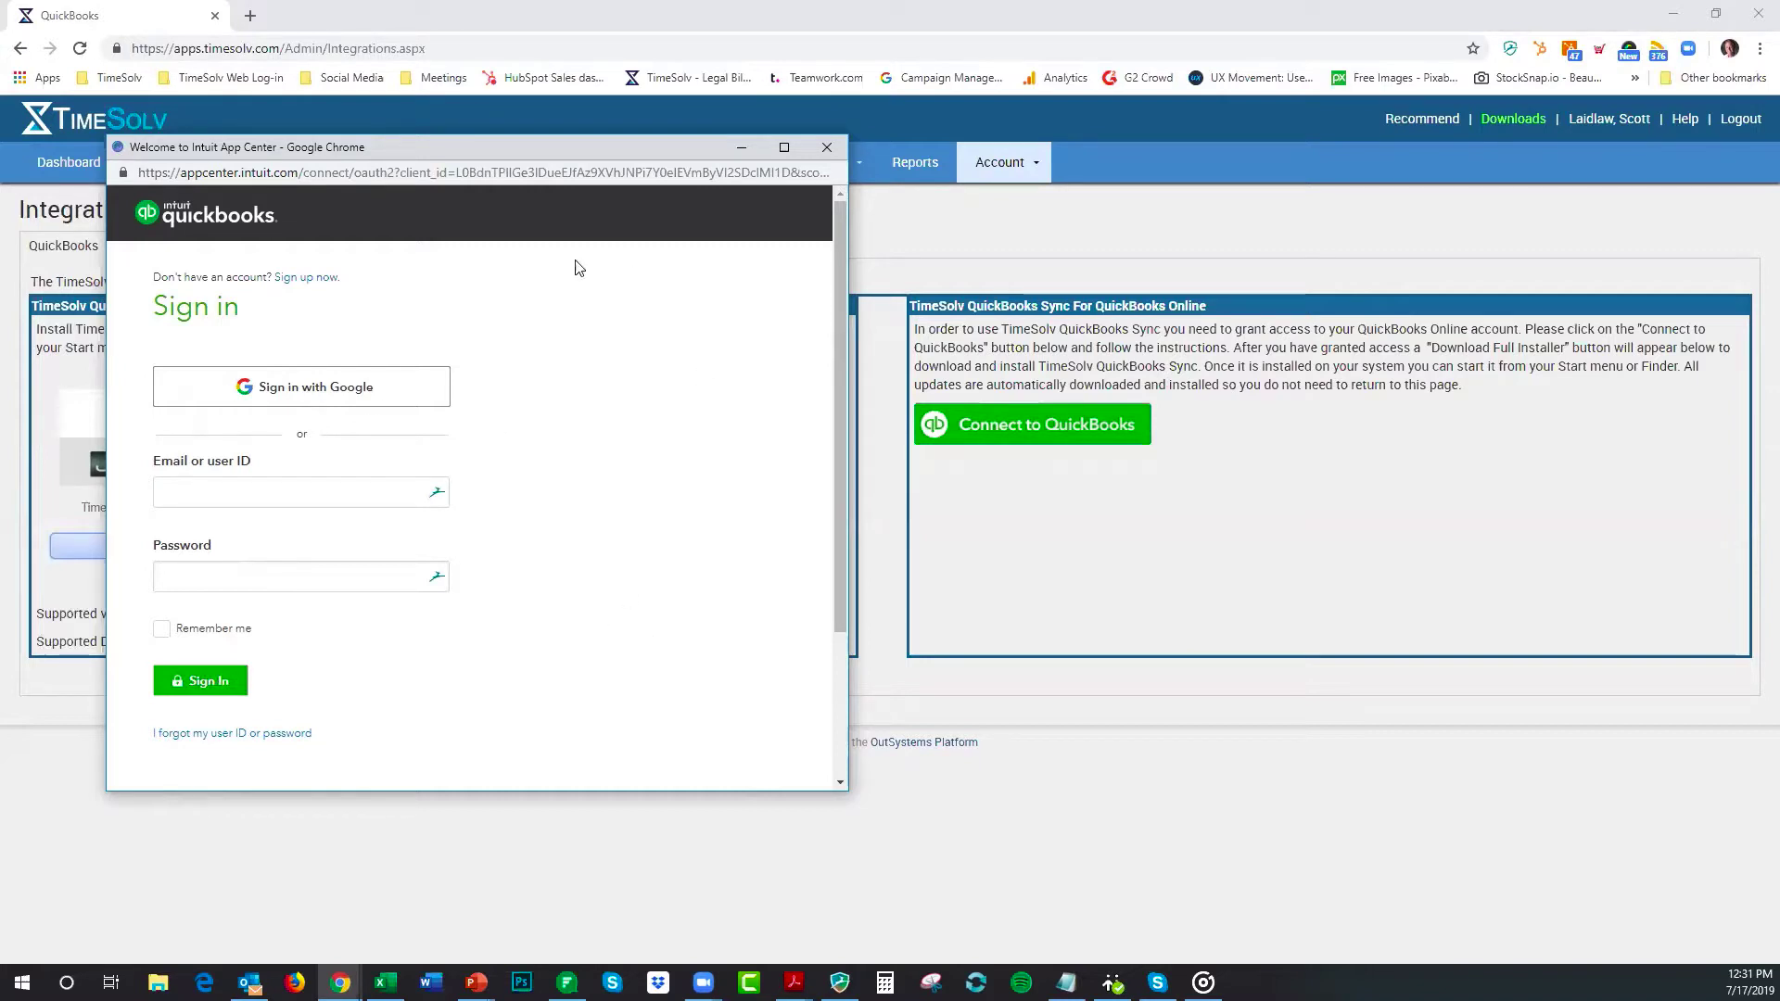
pyautogui.click(824, 155)
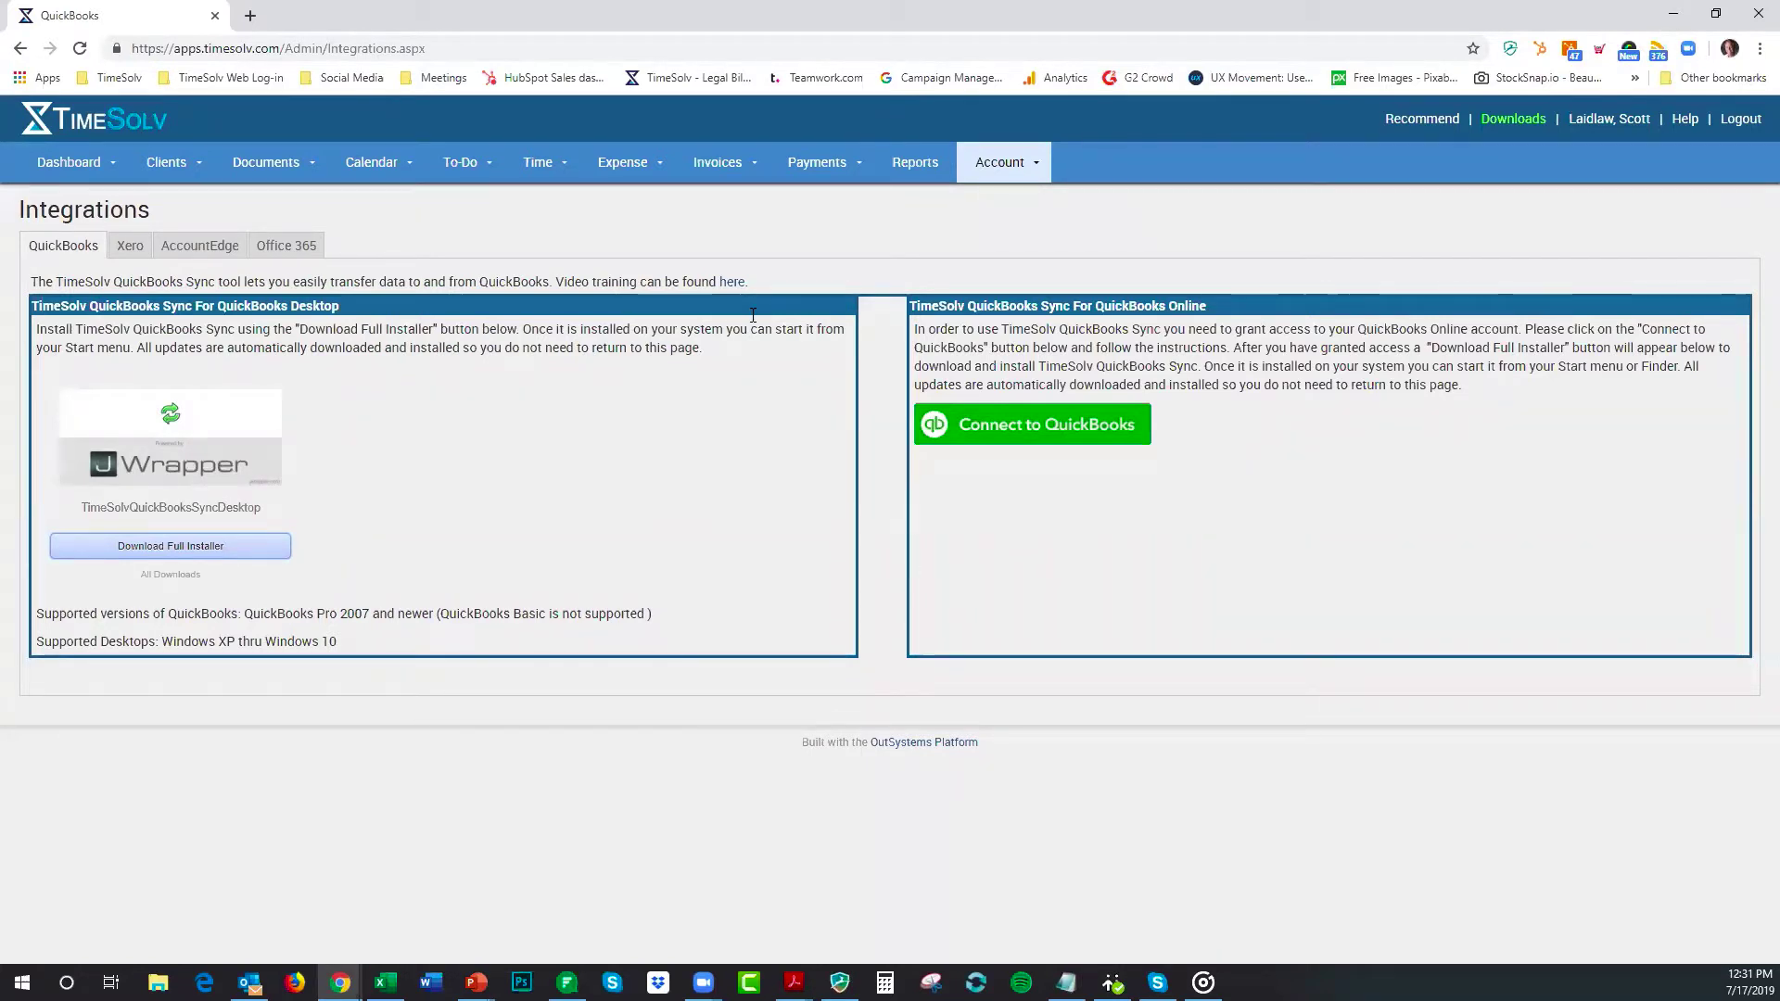
# Step: Switch to the PowerPoint slide show and advance it to the Tip #4 slide on Two-Factor Authentication
pyautogui.moveTo(476, 982)
pyautogui.click(491, 935)
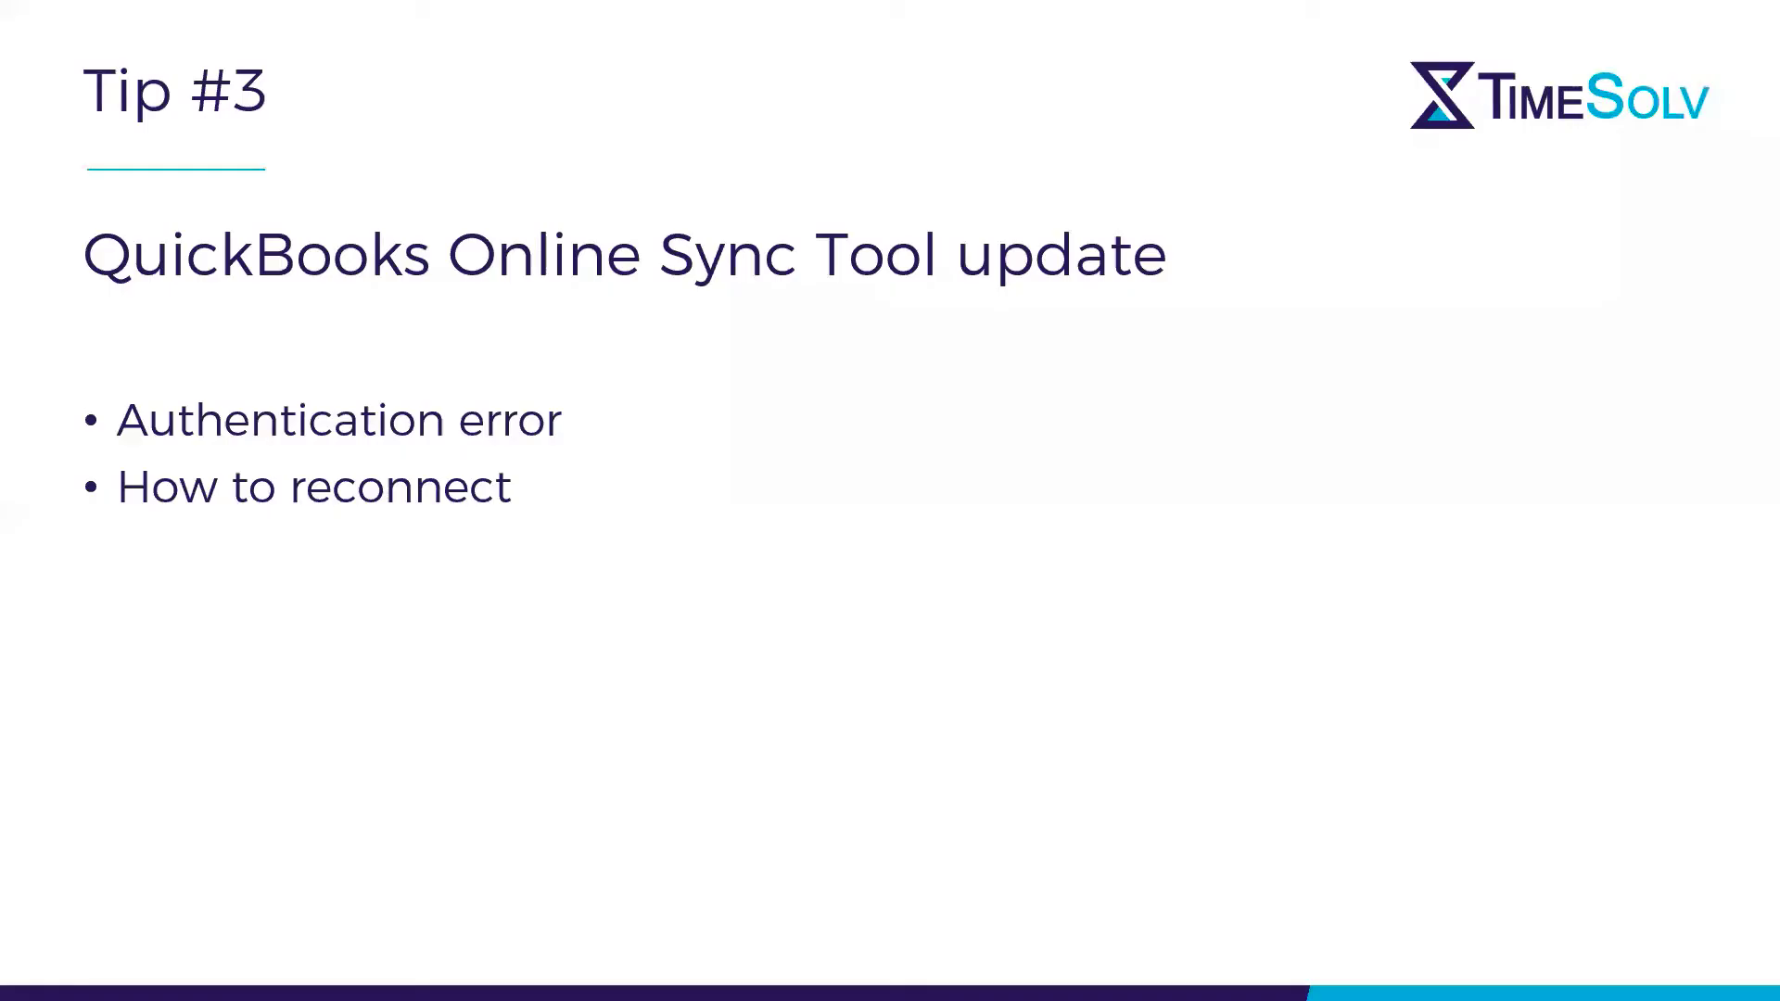
pyautogui.click(516, 615)
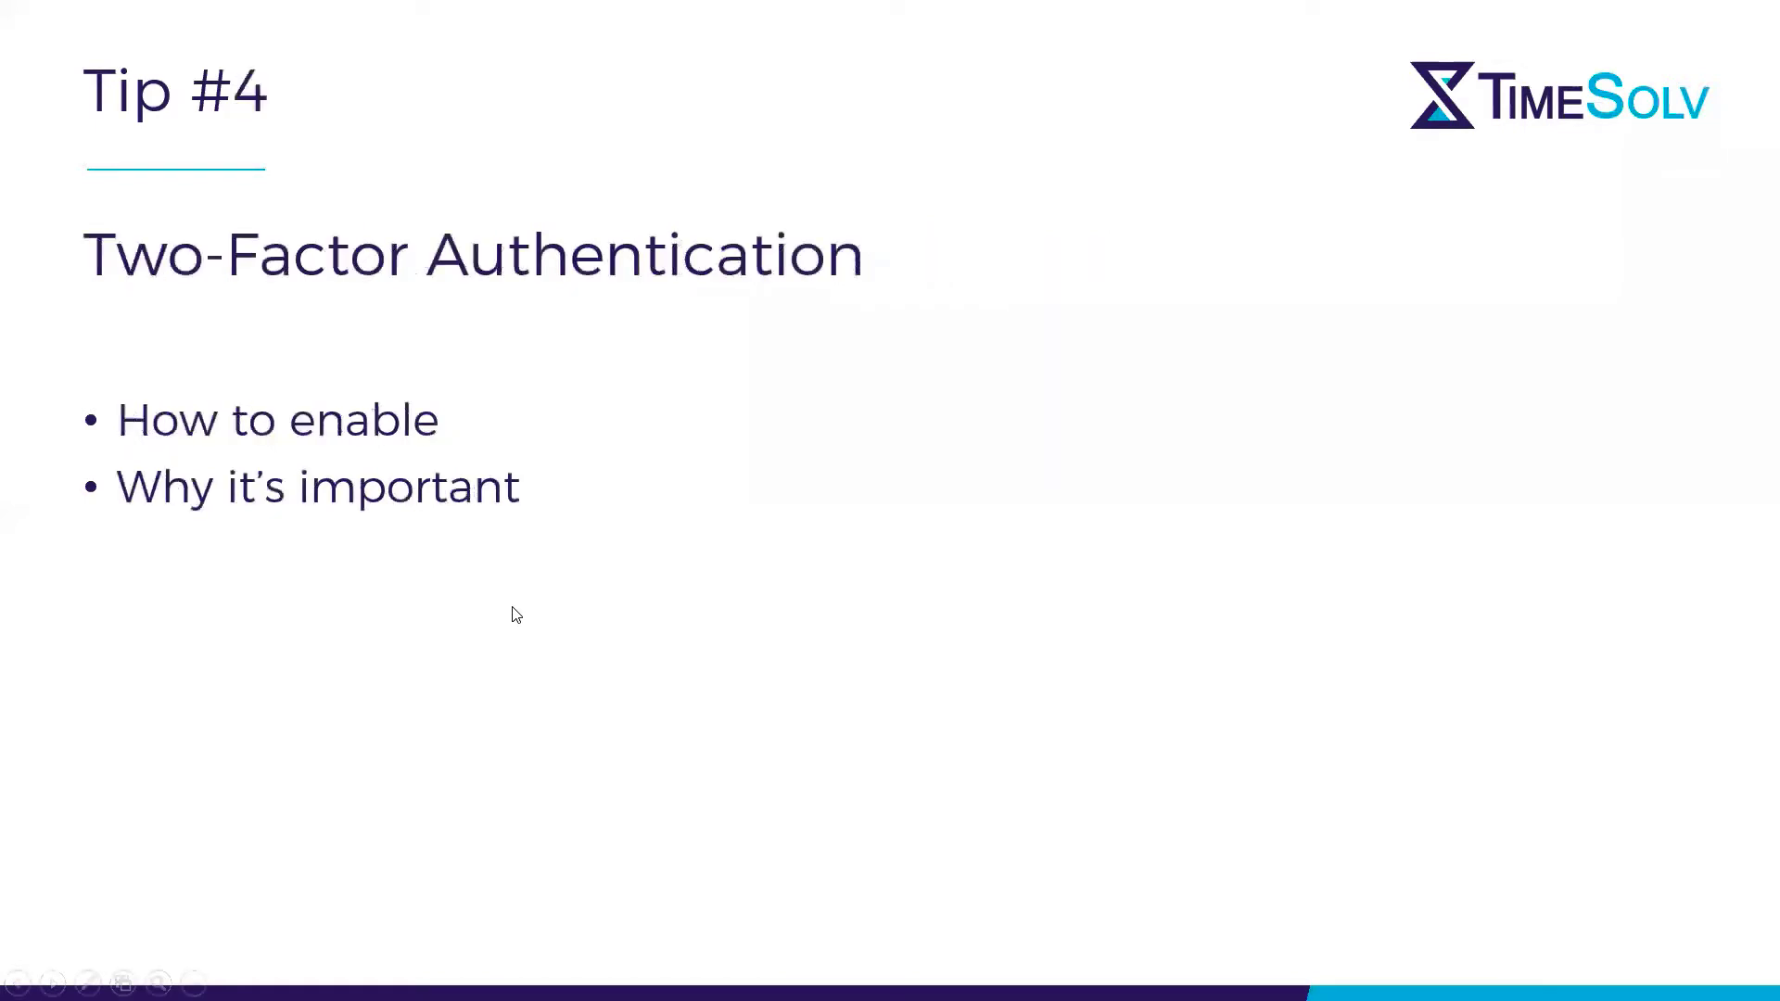
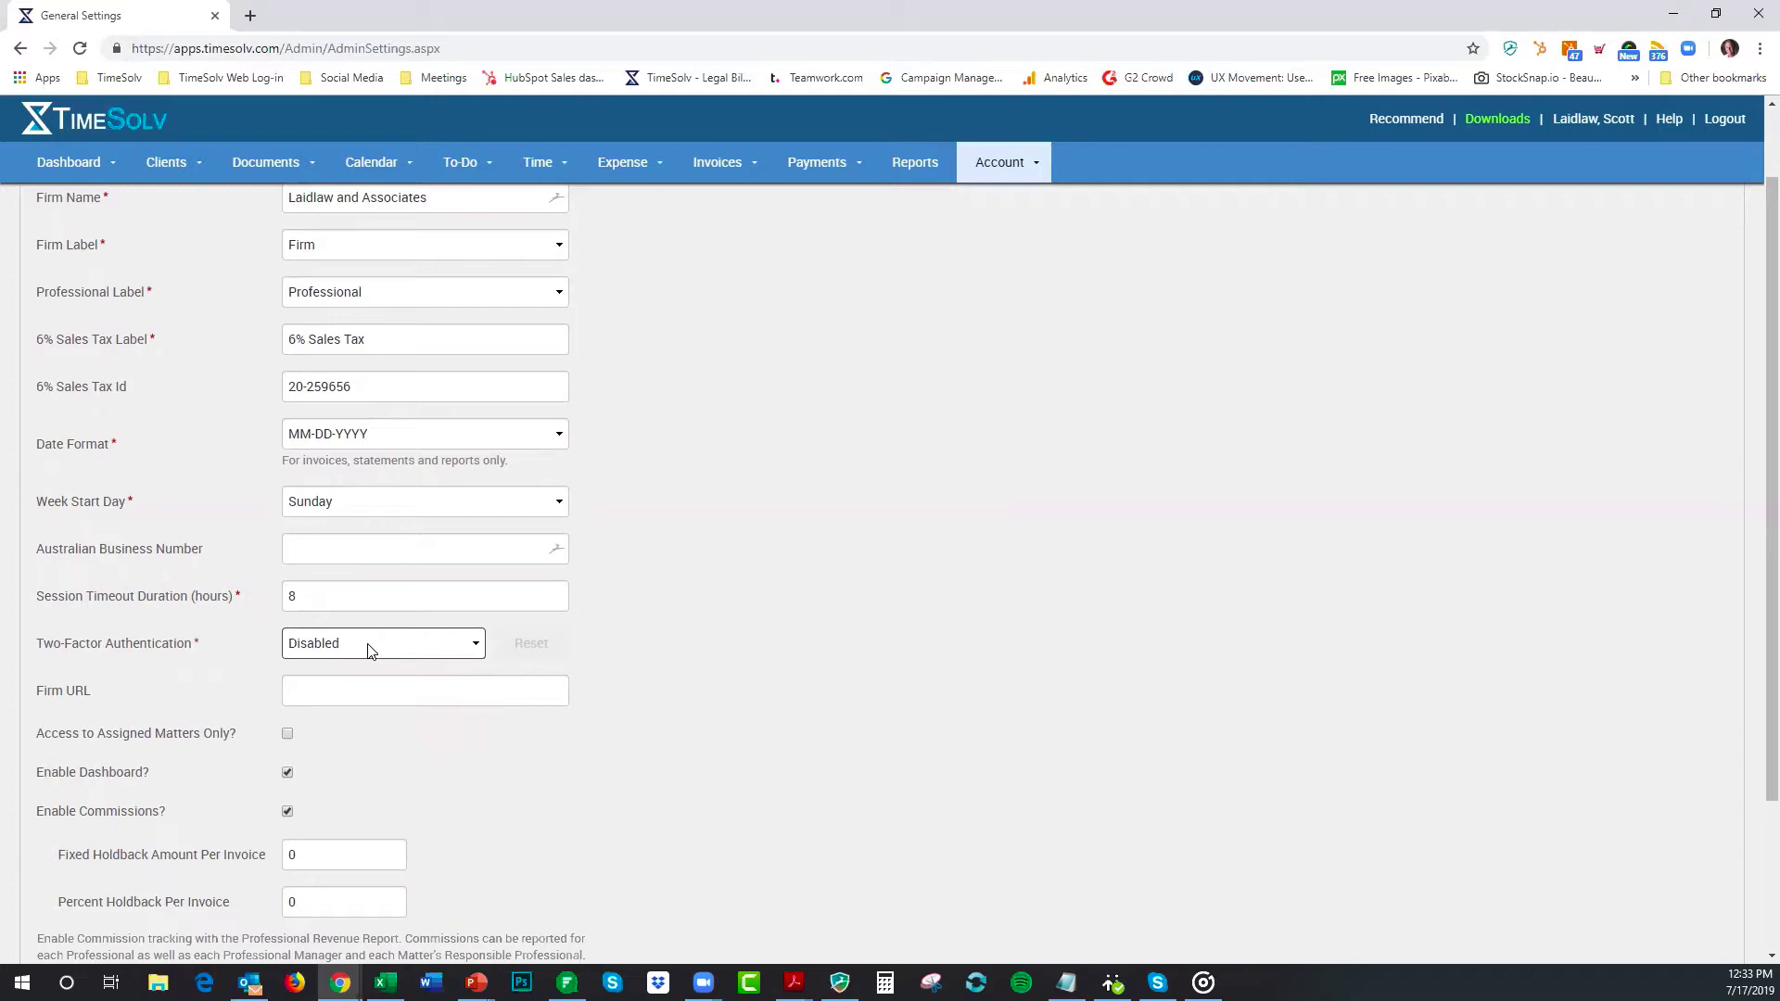
# Step: Set Two-Factor Authentication to Every Login in the firm's general settings and save
pyautogui.scroll(1, 835, 538)
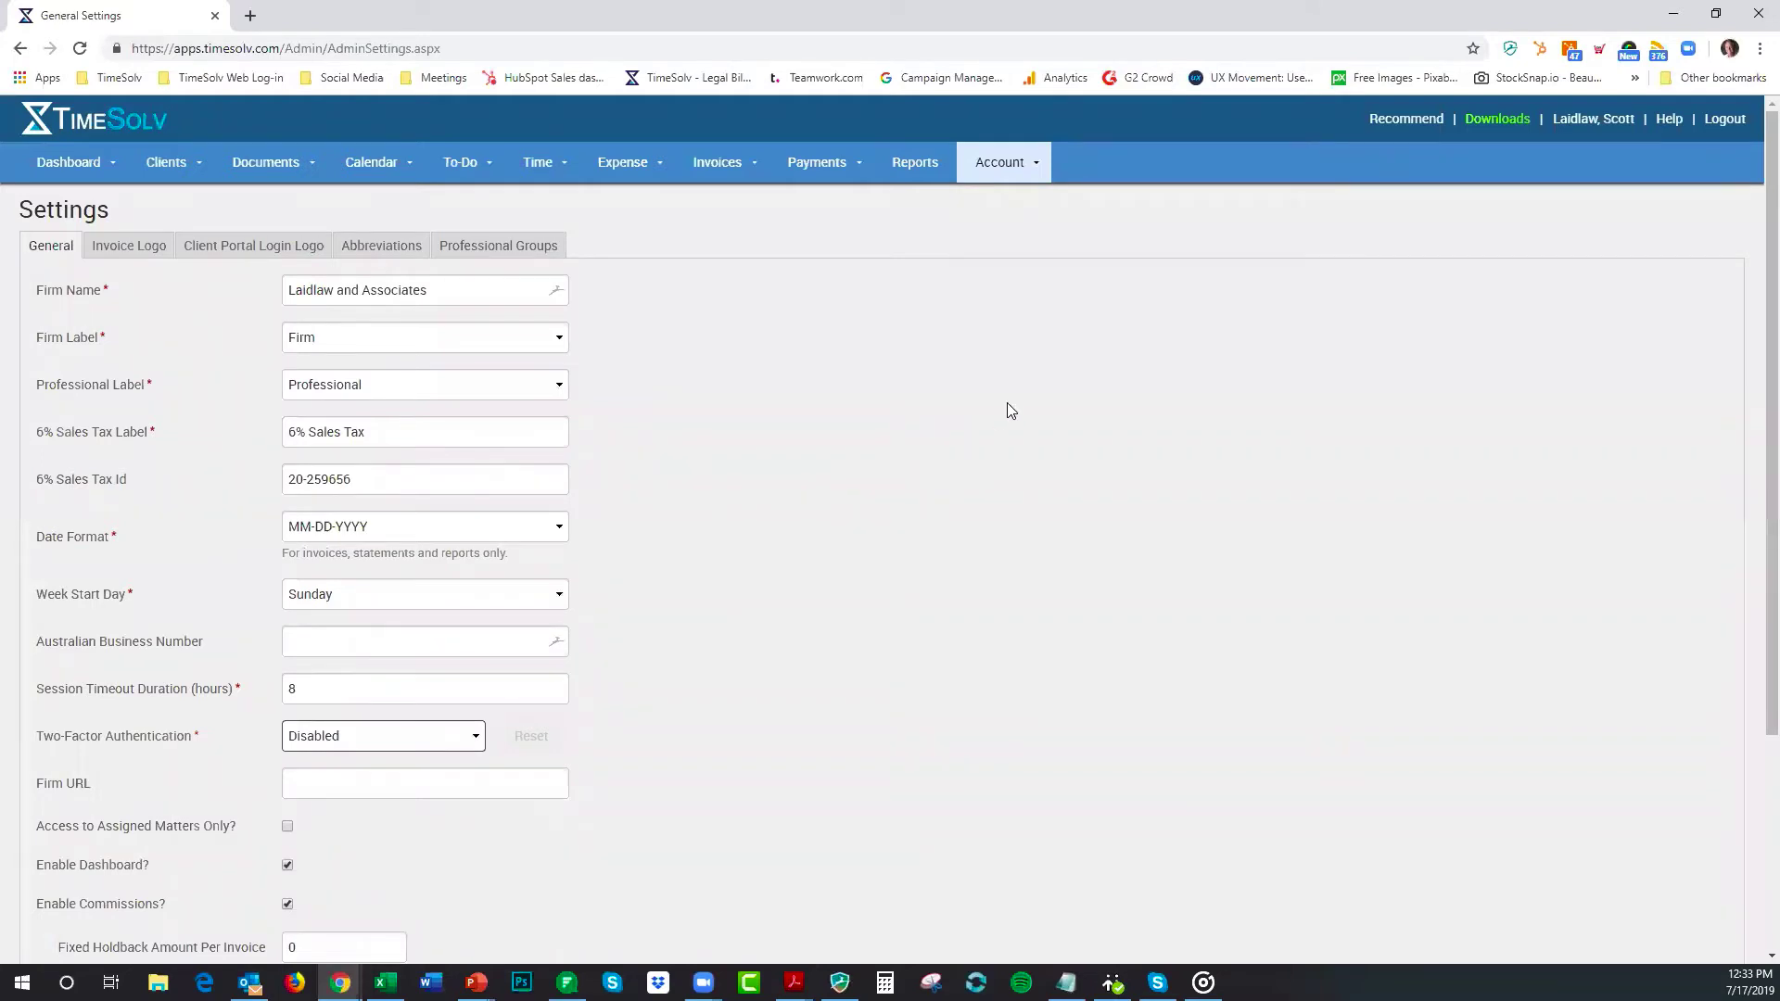
pyautogui.click(999, 164)
pyautogui.click(1001, 164)
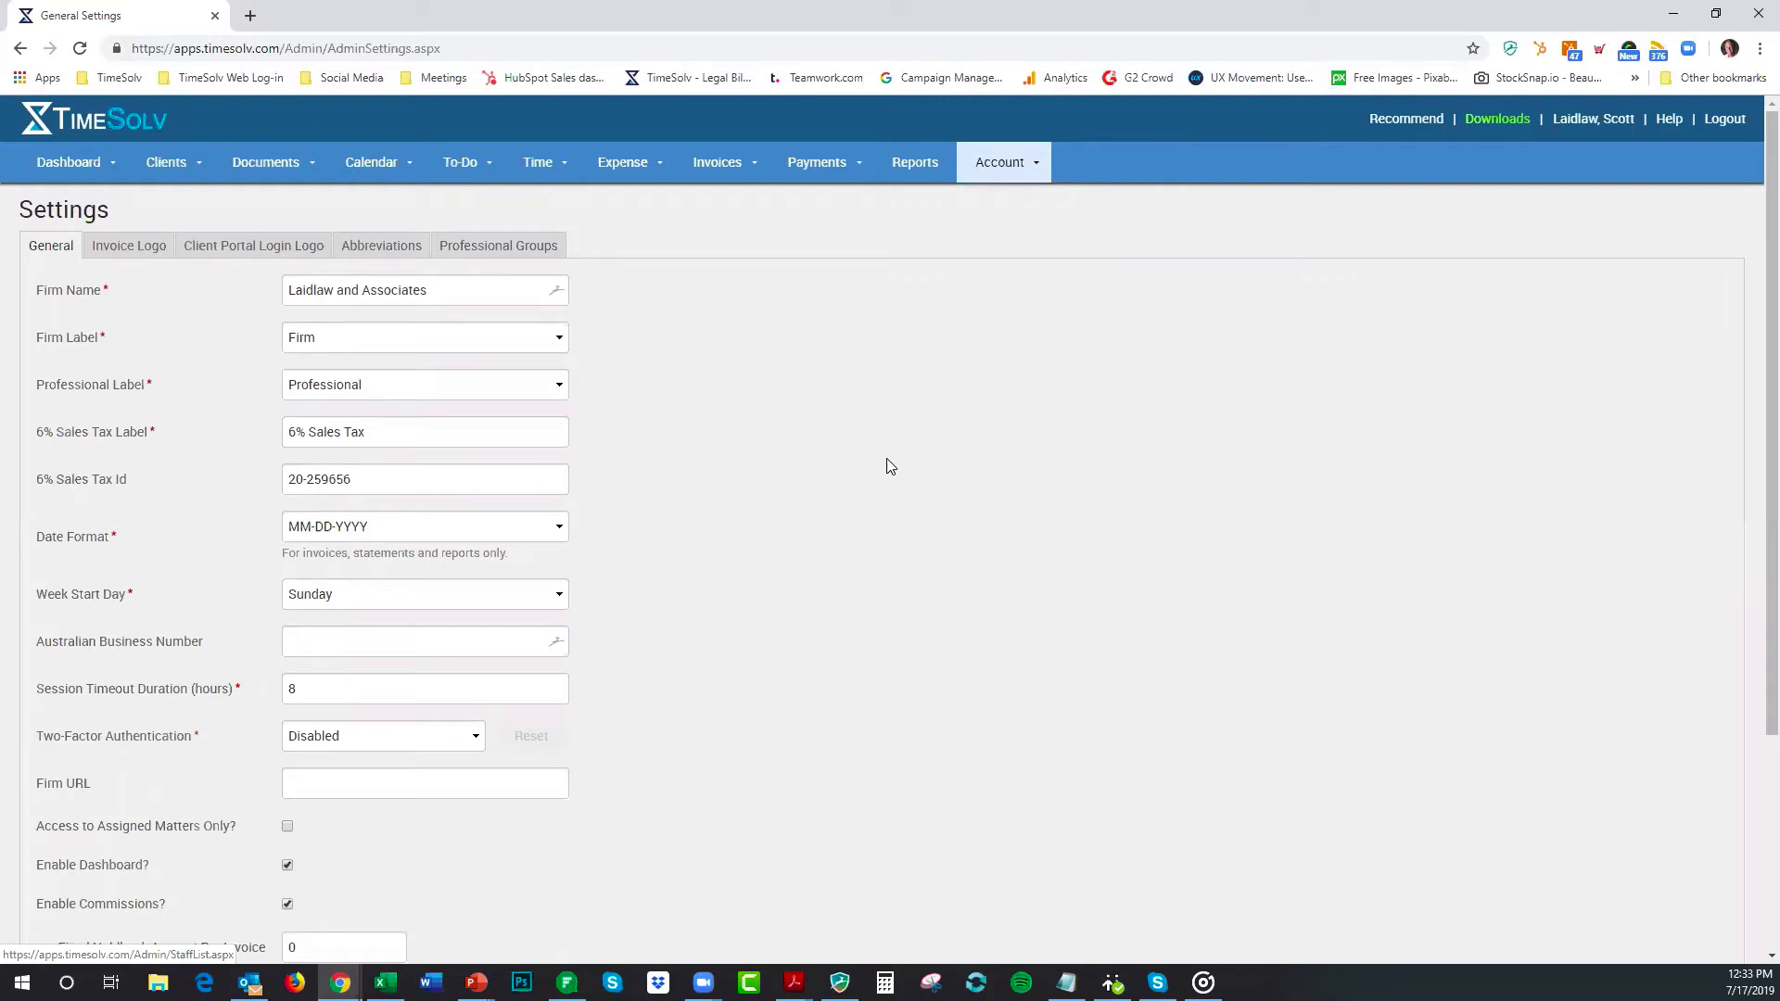
pyautogui.scroll(-2, 886, 459)
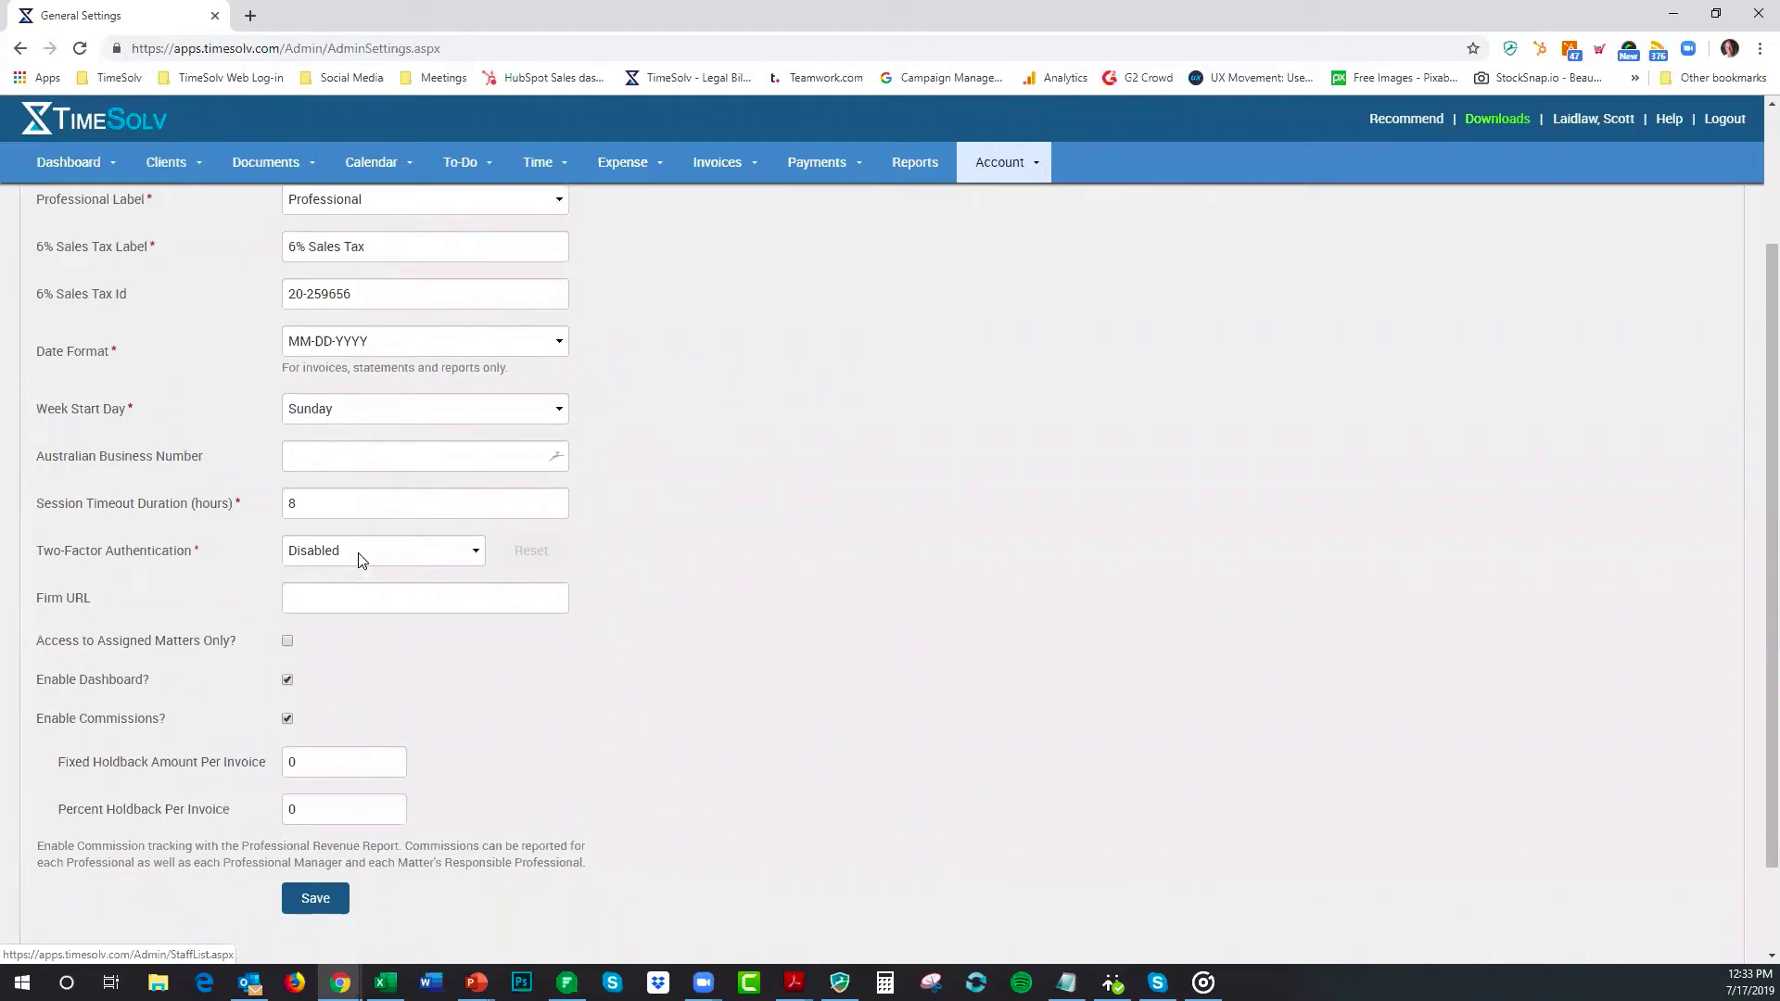
pyautogui.click(361, 553)
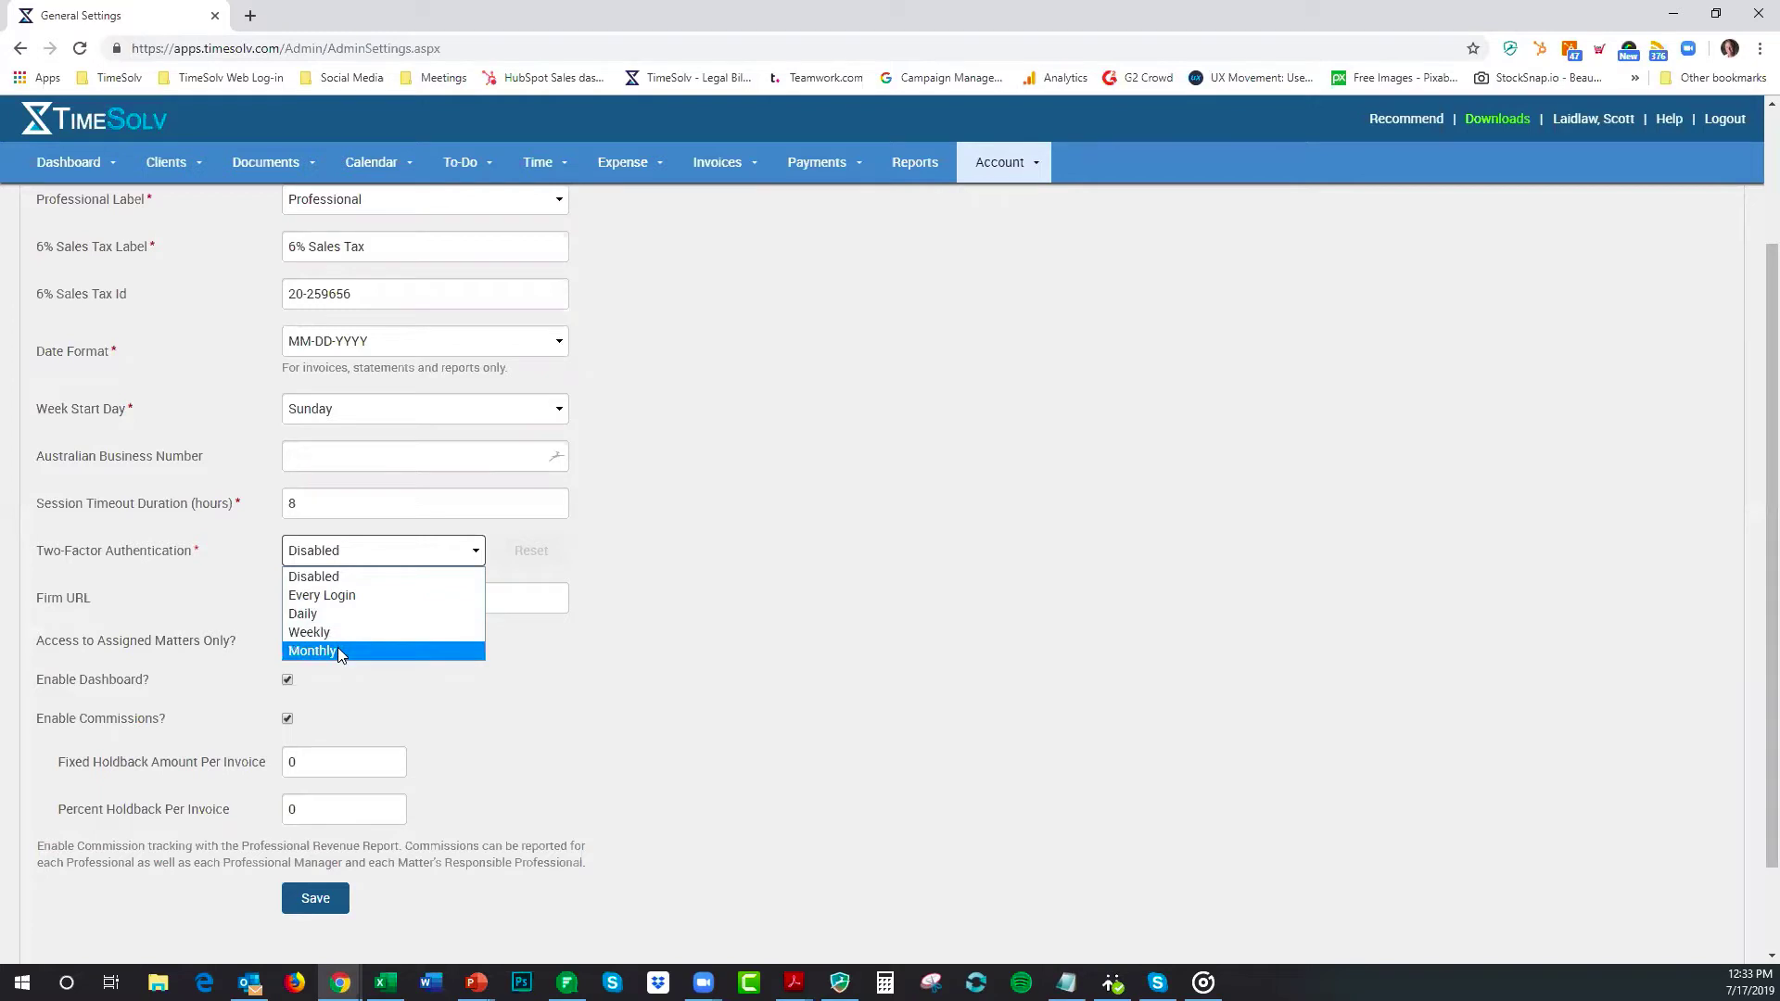
pyautogui.click(343, 597)
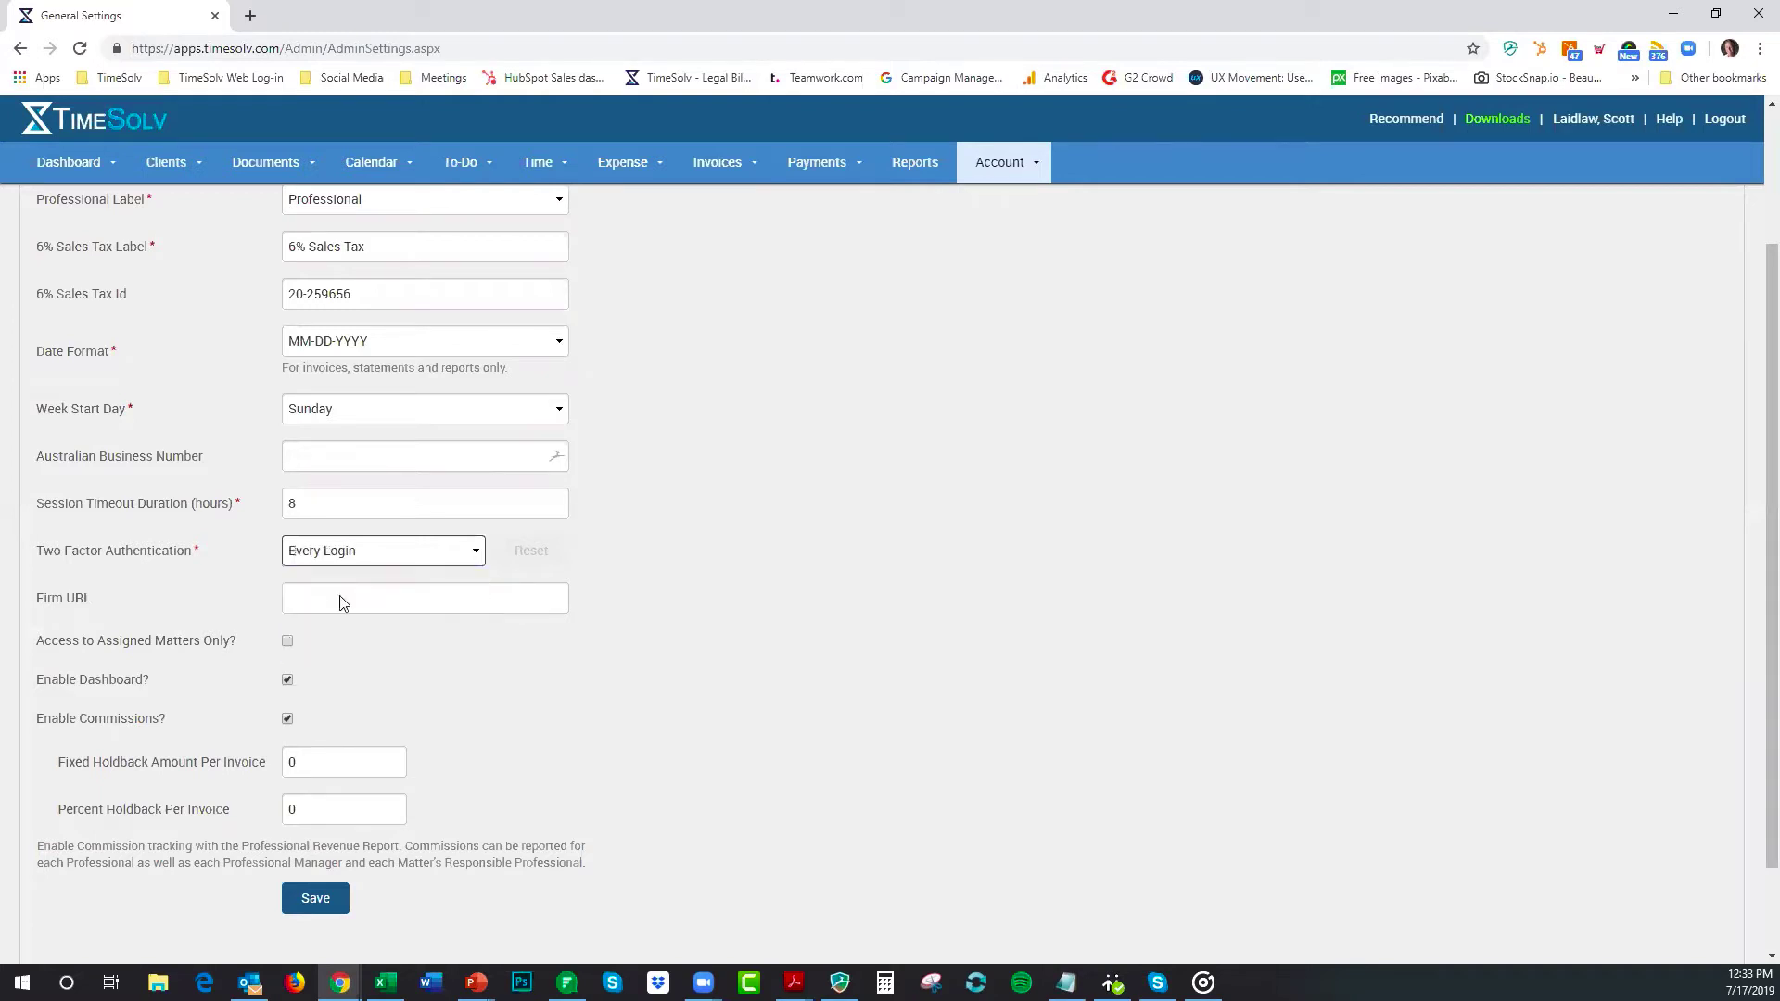
pyautogui.click(316, 902)
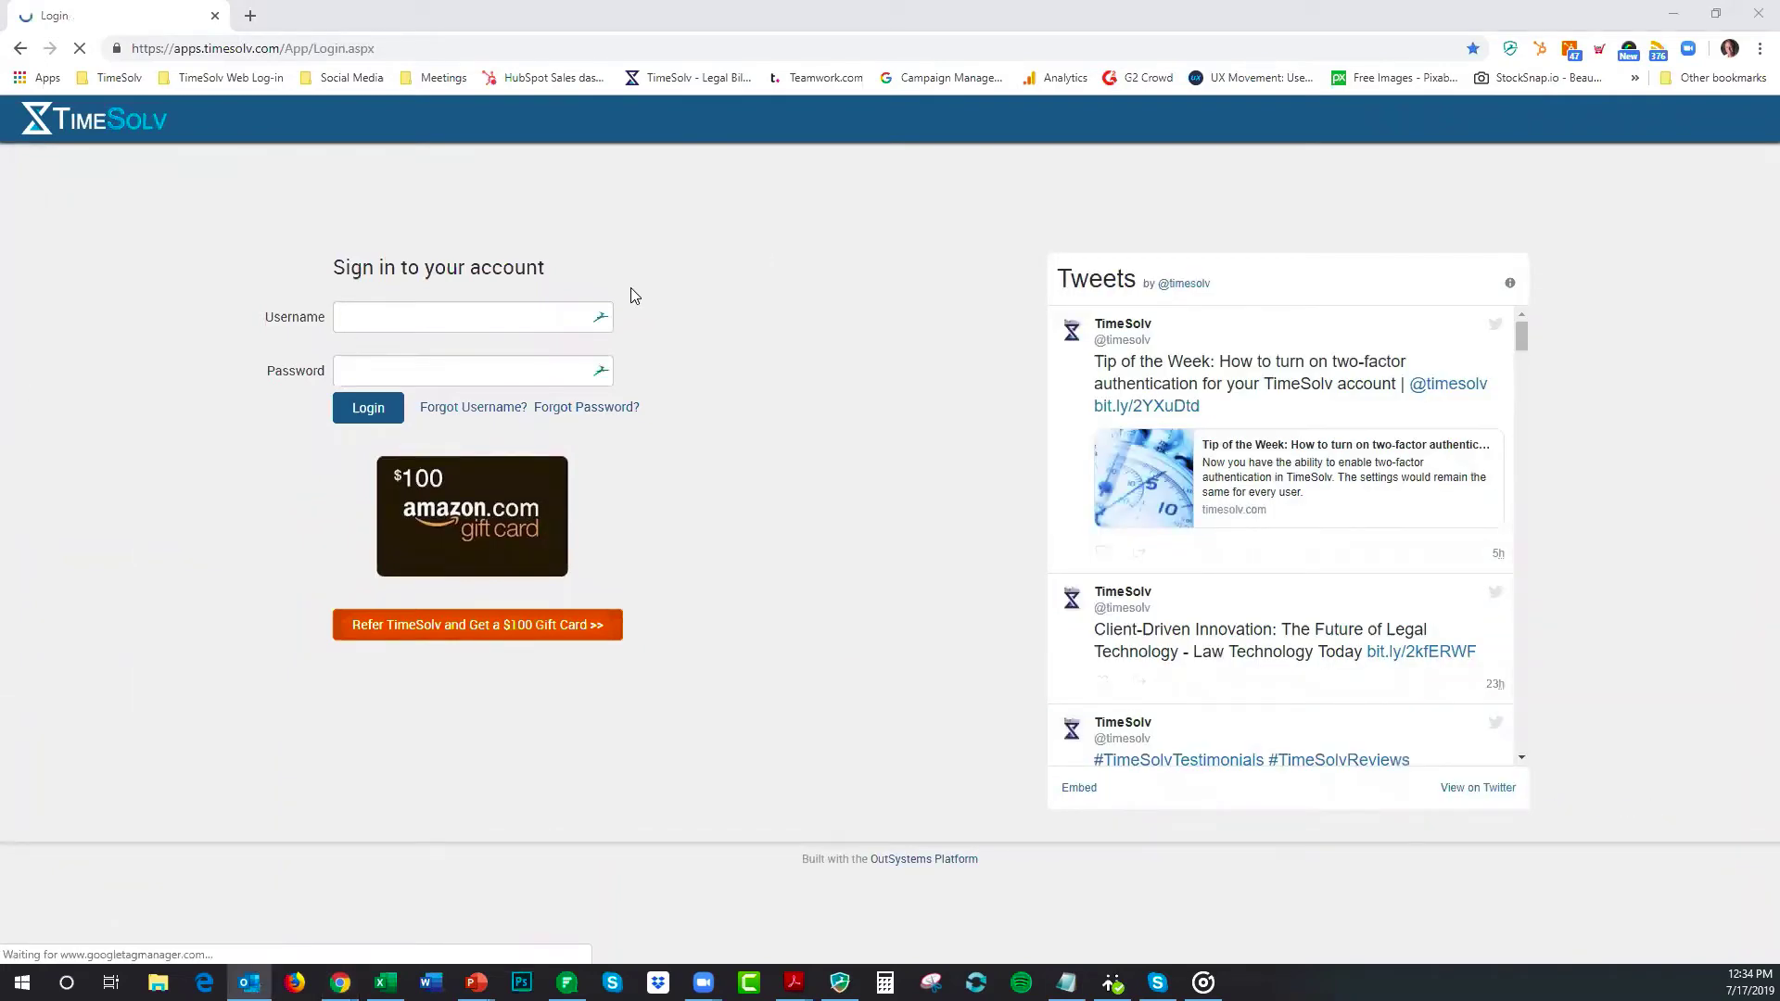
# Step: Log in with the saved username and password of the TimeSolv App 2 entry
pyautogui.click(381, 324)
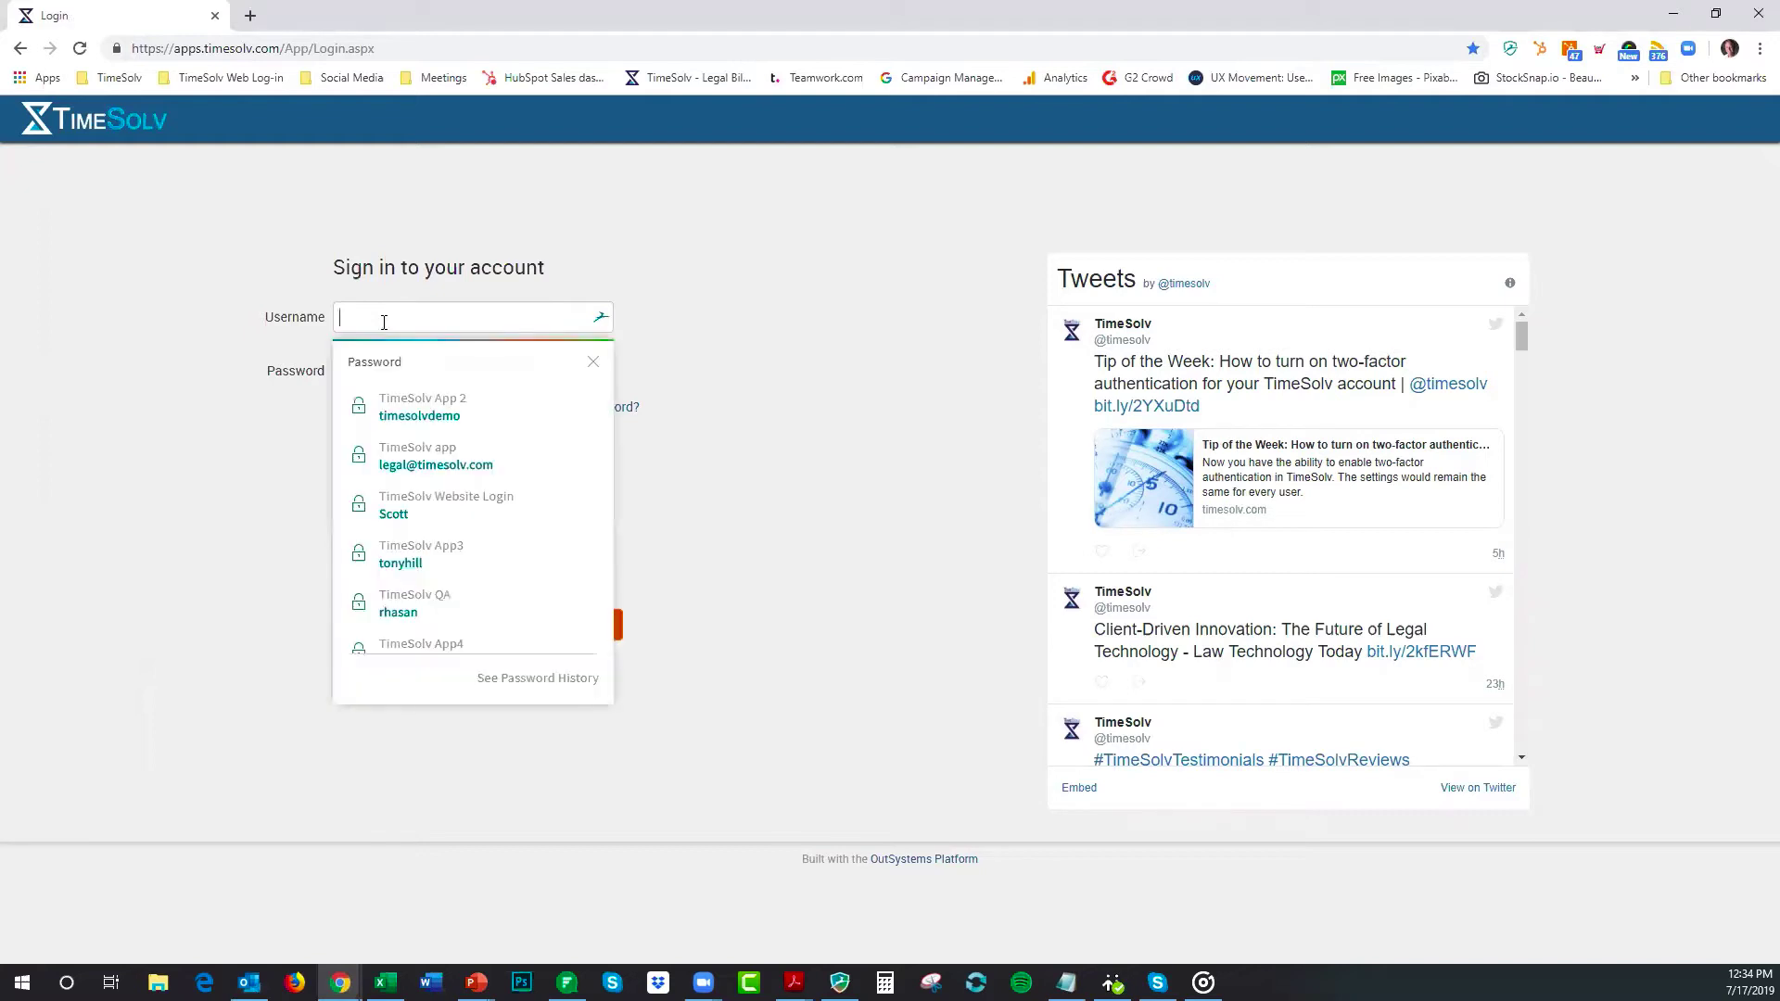
pyautogui.click(401, 406)
pyautogui.click(371, 409)
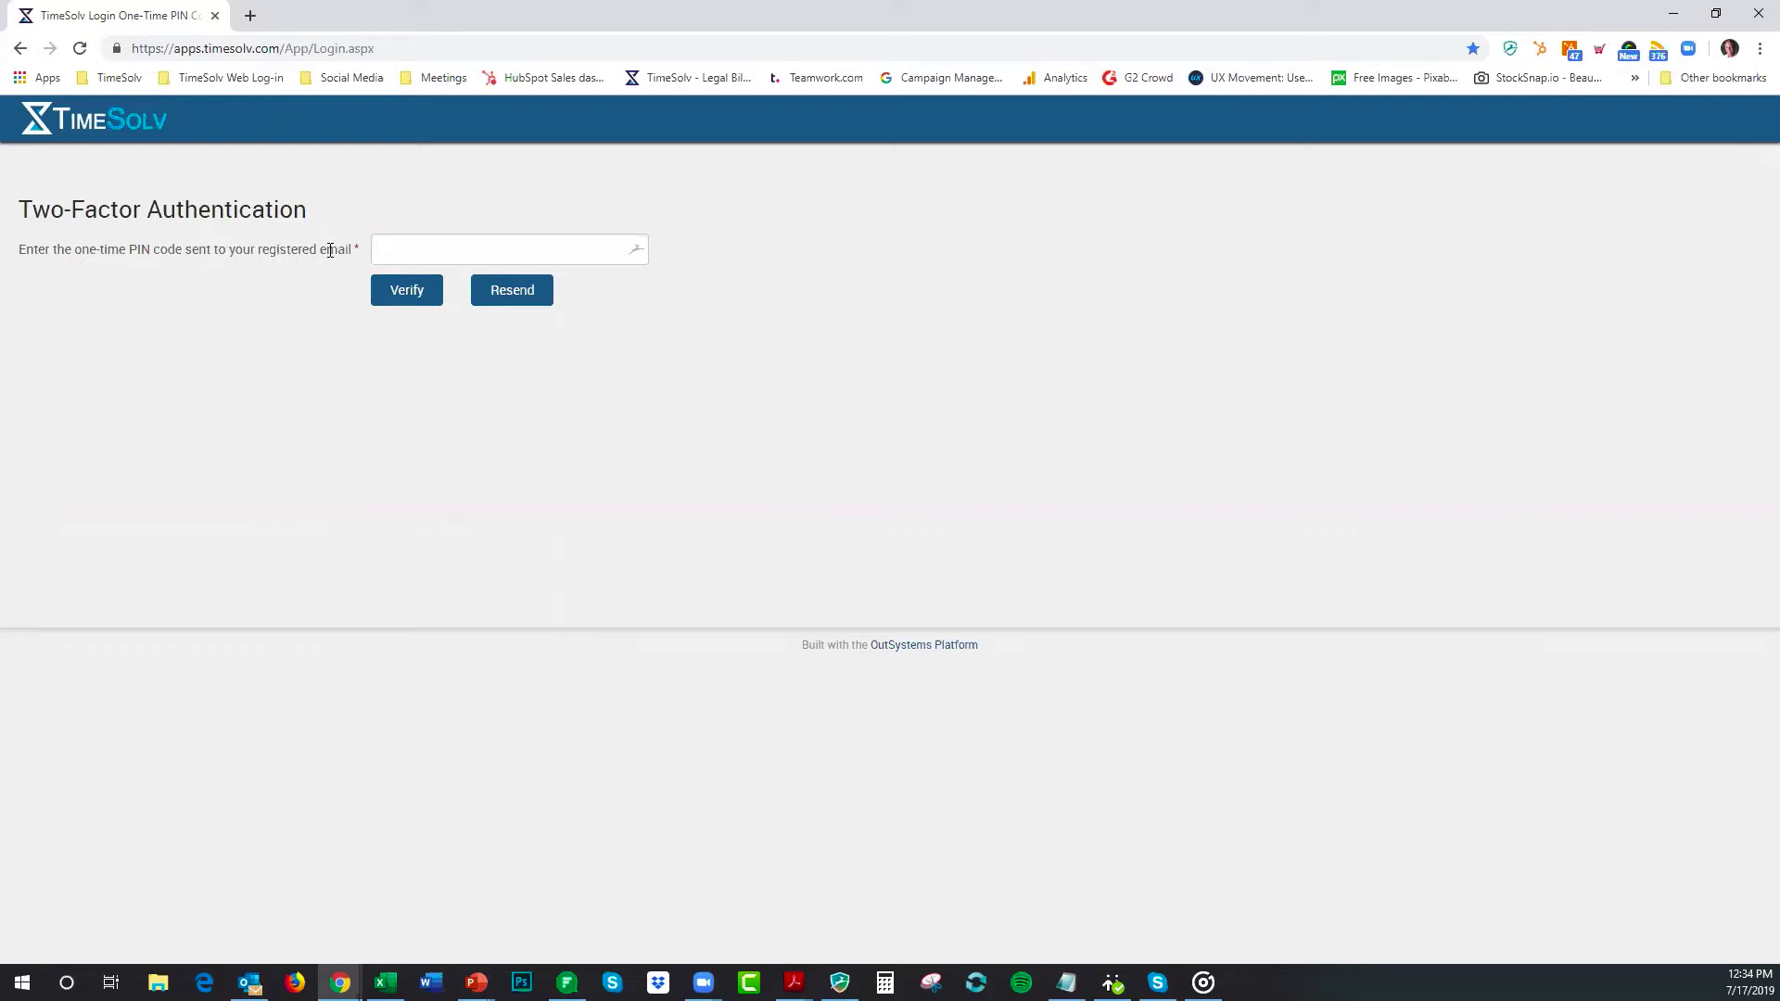
# Step: Bring up the TimeSolv one-time PIN e-mail in Outlook, place it beside the verification form and copy the PIN code
pyautogui.hotkey('alt', 'Tab')
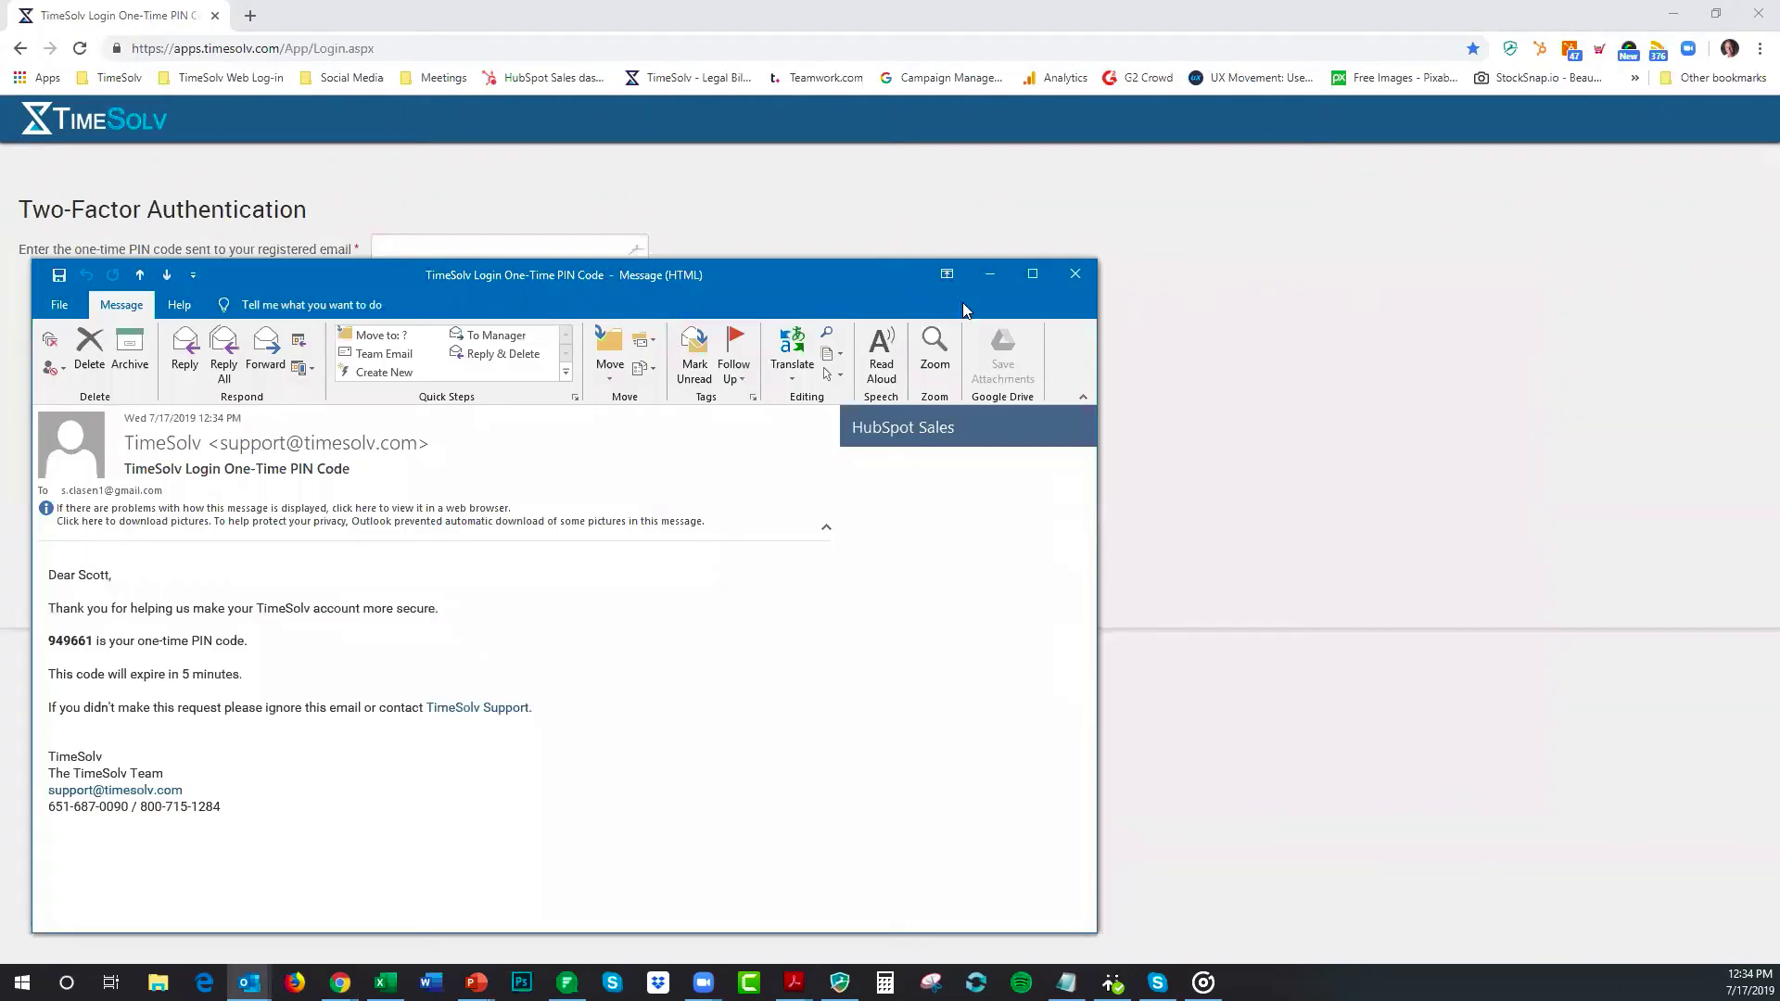
pyautogui.moveTo(632, 311); pyautogui.dragTo(1154, 305)
pyautogui.moveTo(1298, 282); pyautogui.dragTo(1416, 227)
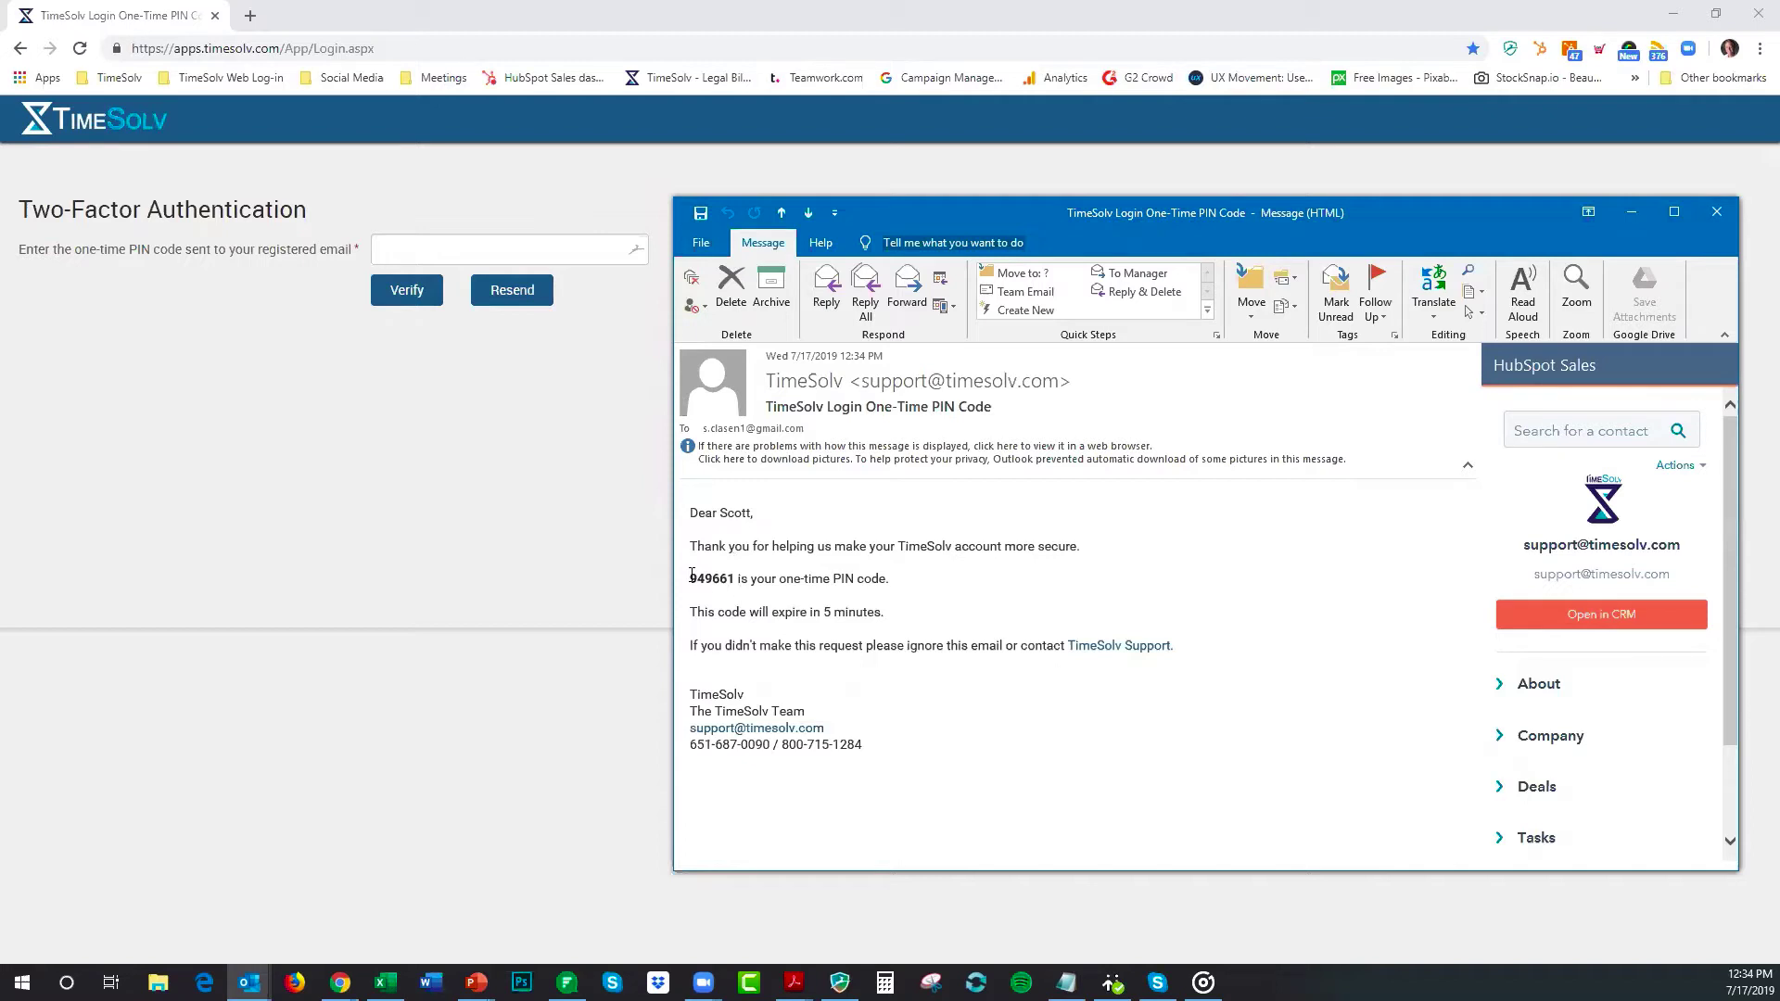
pyautogui.moveTo(692, 576)
pyautogui.mouseDown()
pyautogui.moveTo(738, 578)
pyautogui.moveTo(688, 582)
pyautogui.mouseUp()
pyautogui.click(735, 582)
pyautogui.rightClick(705, 585)
pyautogui.click(732, 591)
# Step: Paste the one-time PIN code into the Two-Factor Authentication form in the browser and verify it
pyautogui.click(404, 253)
pyautogui.rightClick(406, 256)
pyautogui.click(459, 393)
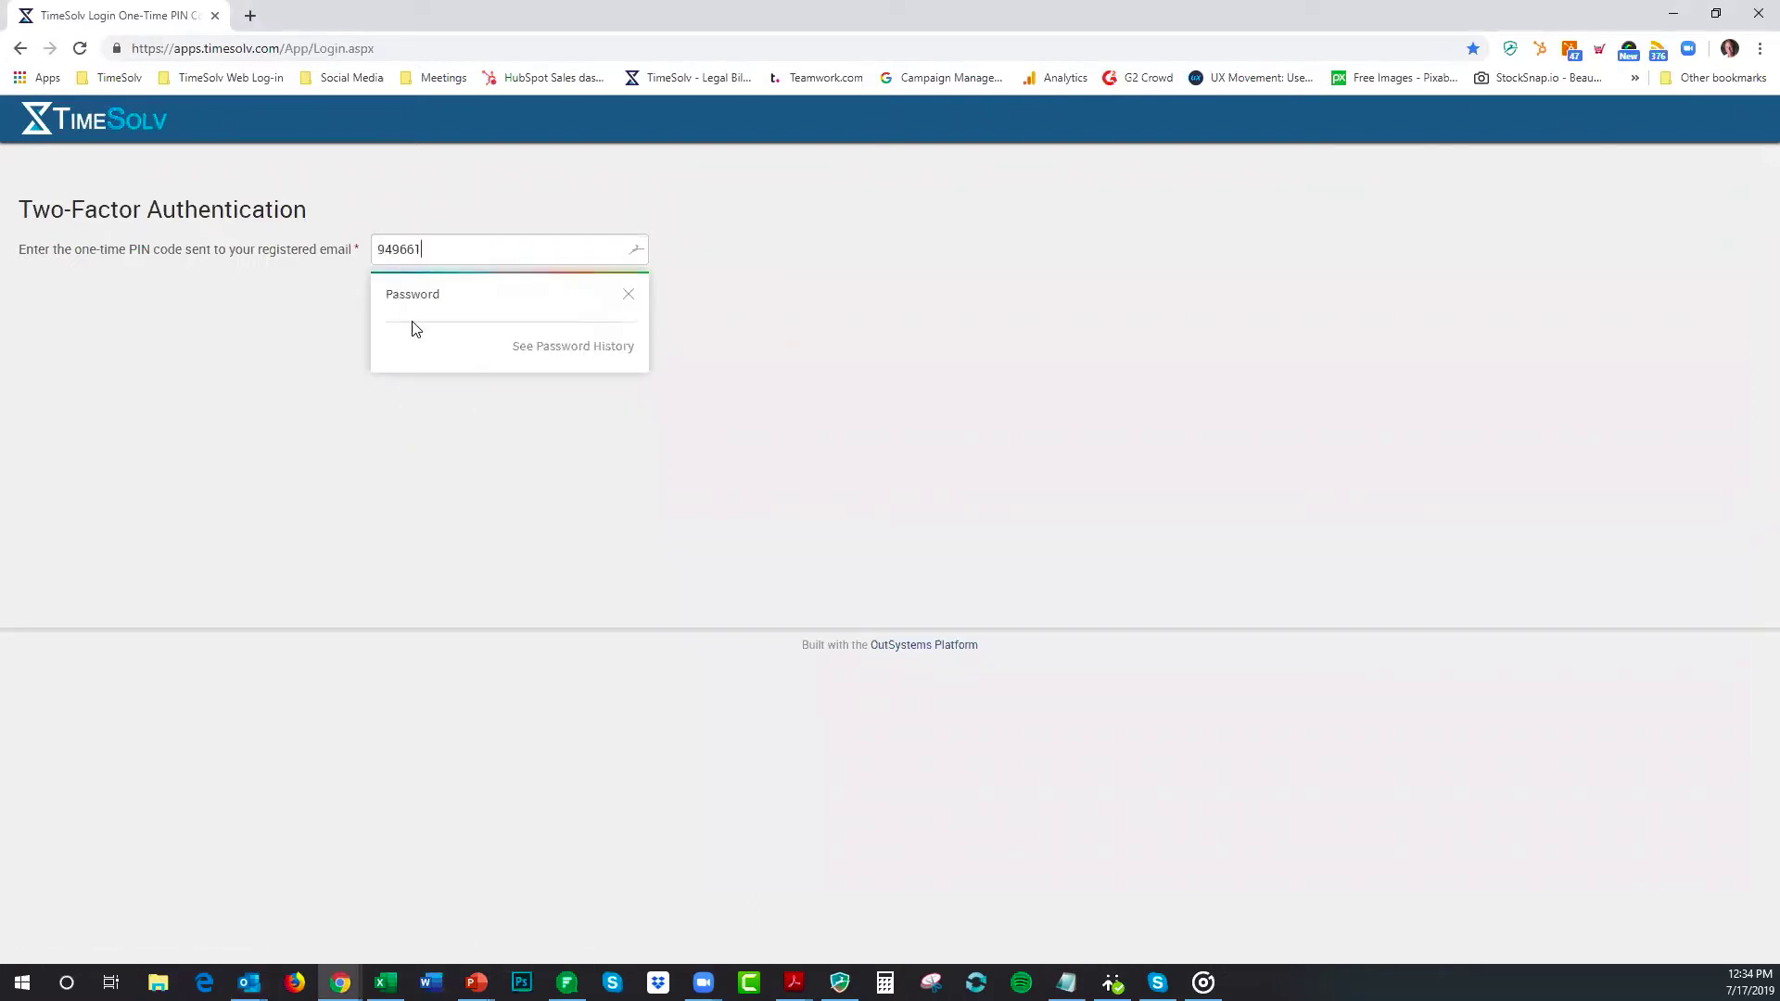
pyautogui.click(289, 350)
pyautogui.click(405, 297)
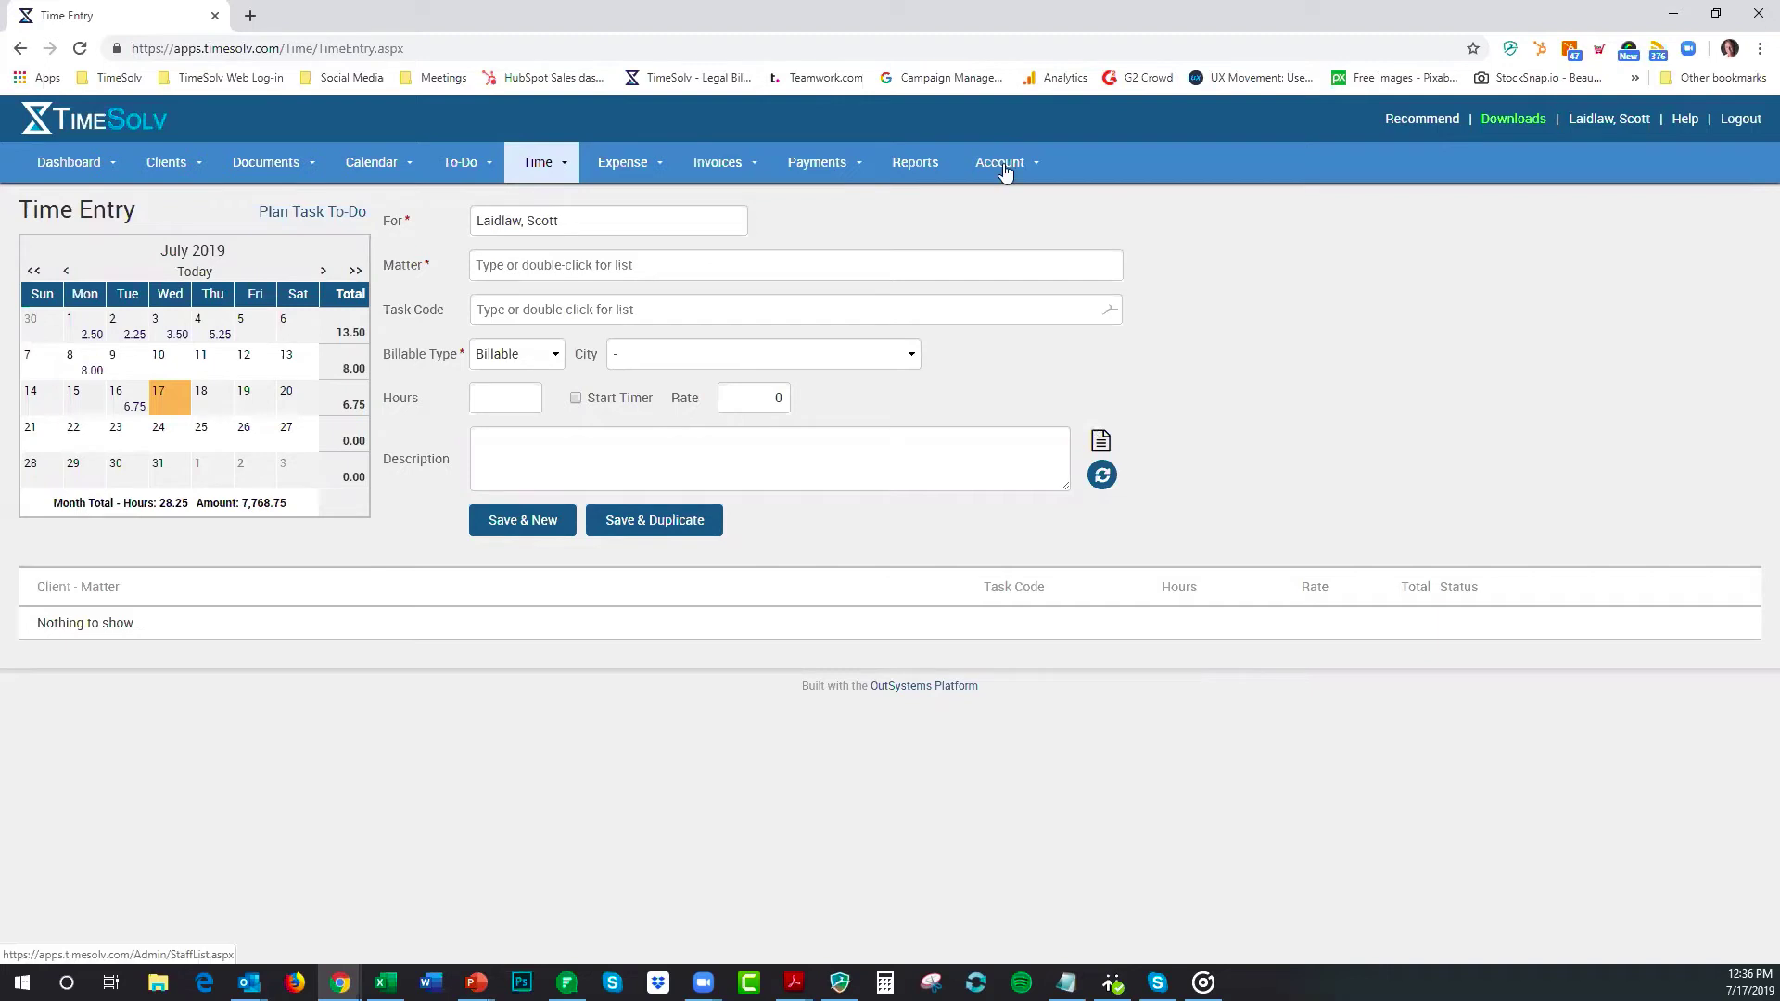
# Step: Open the account's general settings, set Two-Factor Authentication to Disabled and save
pyautogui.moveTo(1006, 172)
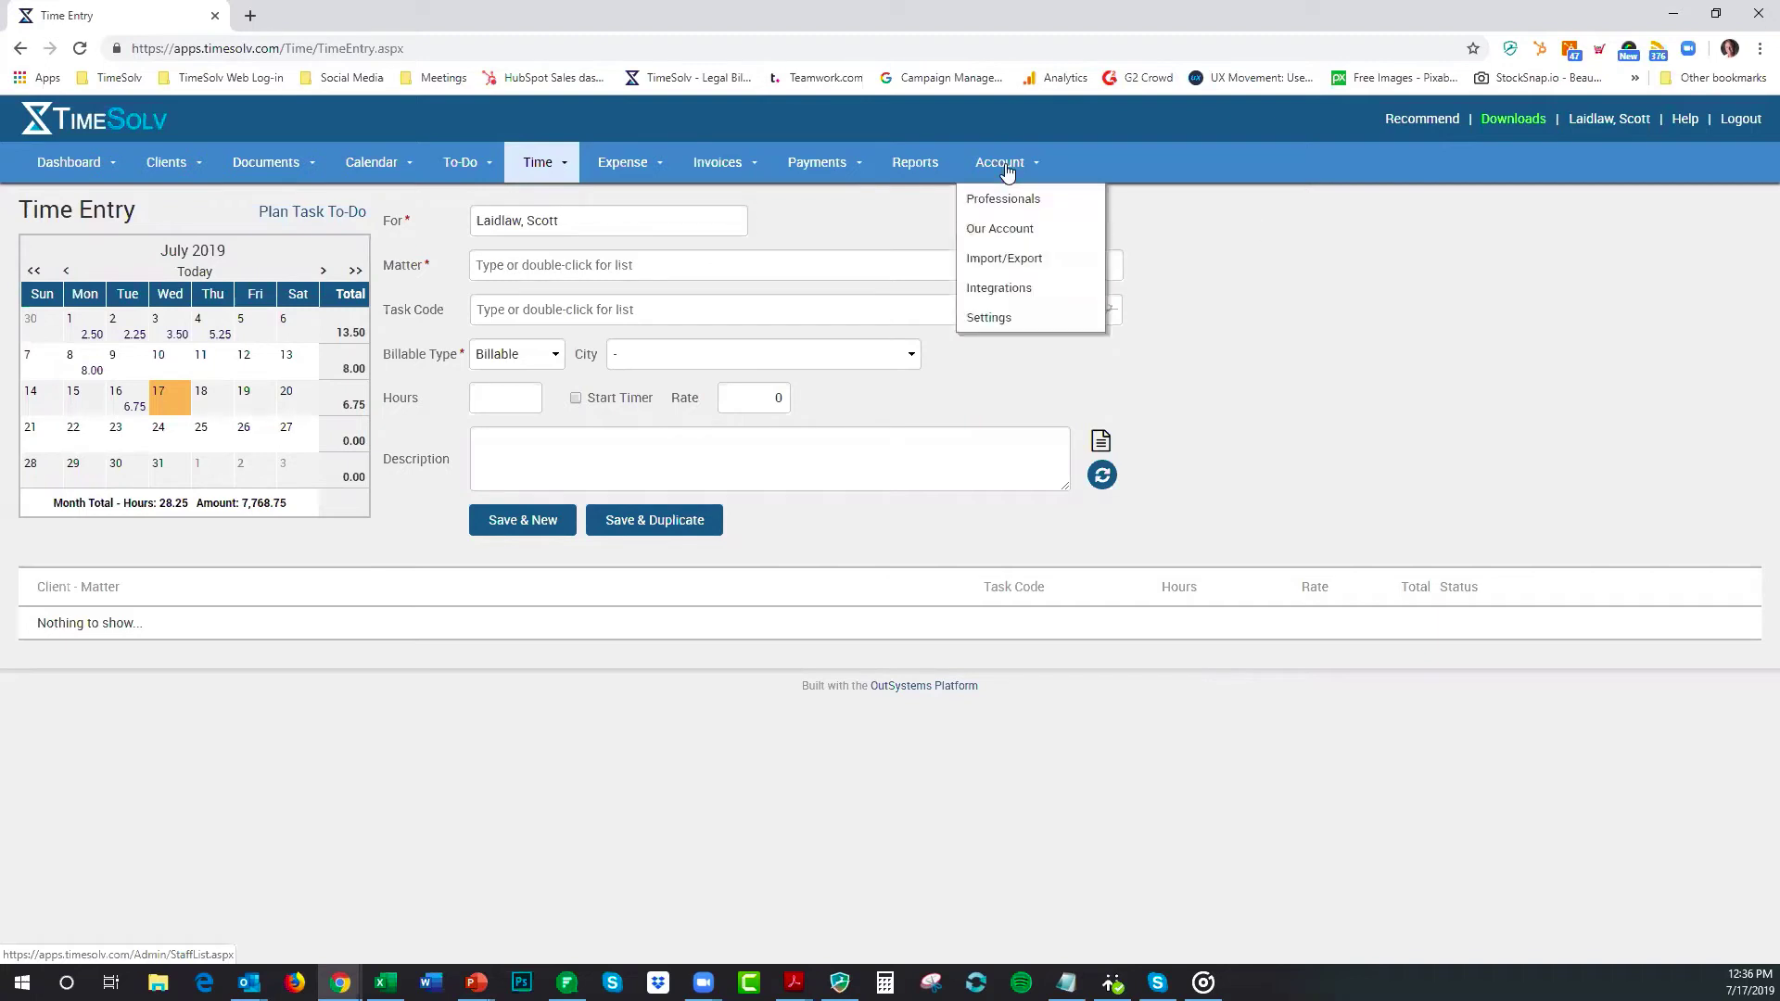
pyautogui.click(998, 325)
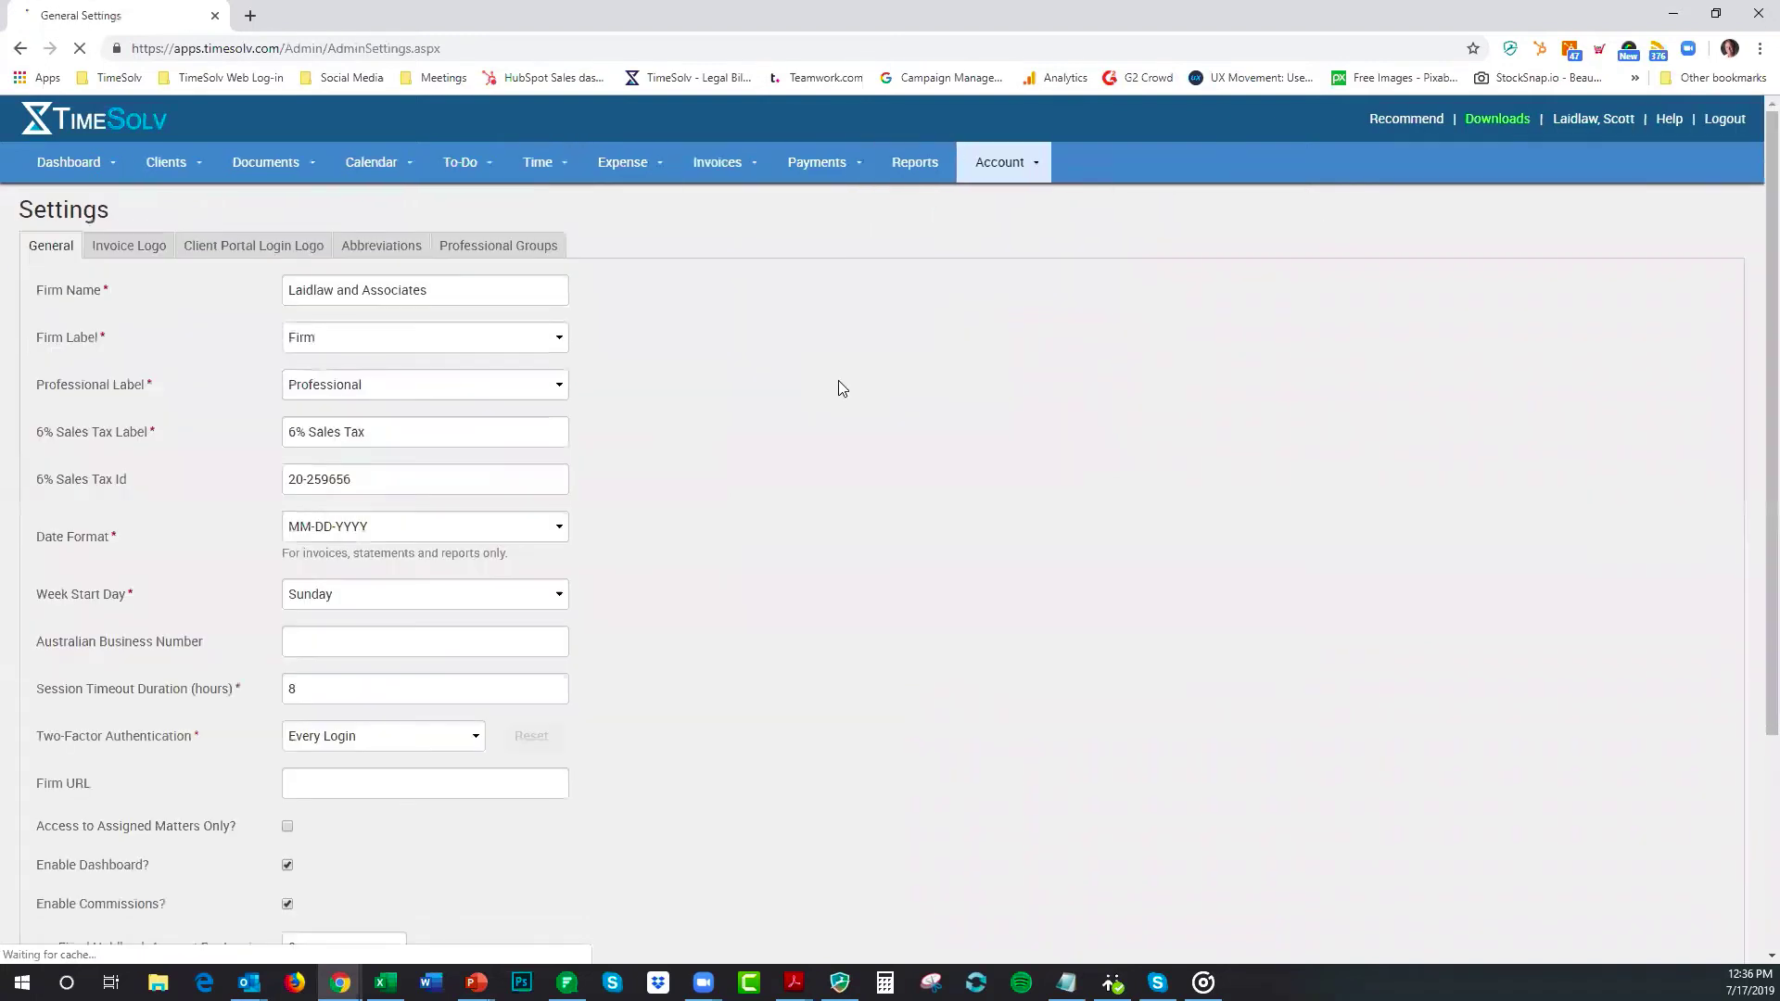
pyautogui.click(343, 746)
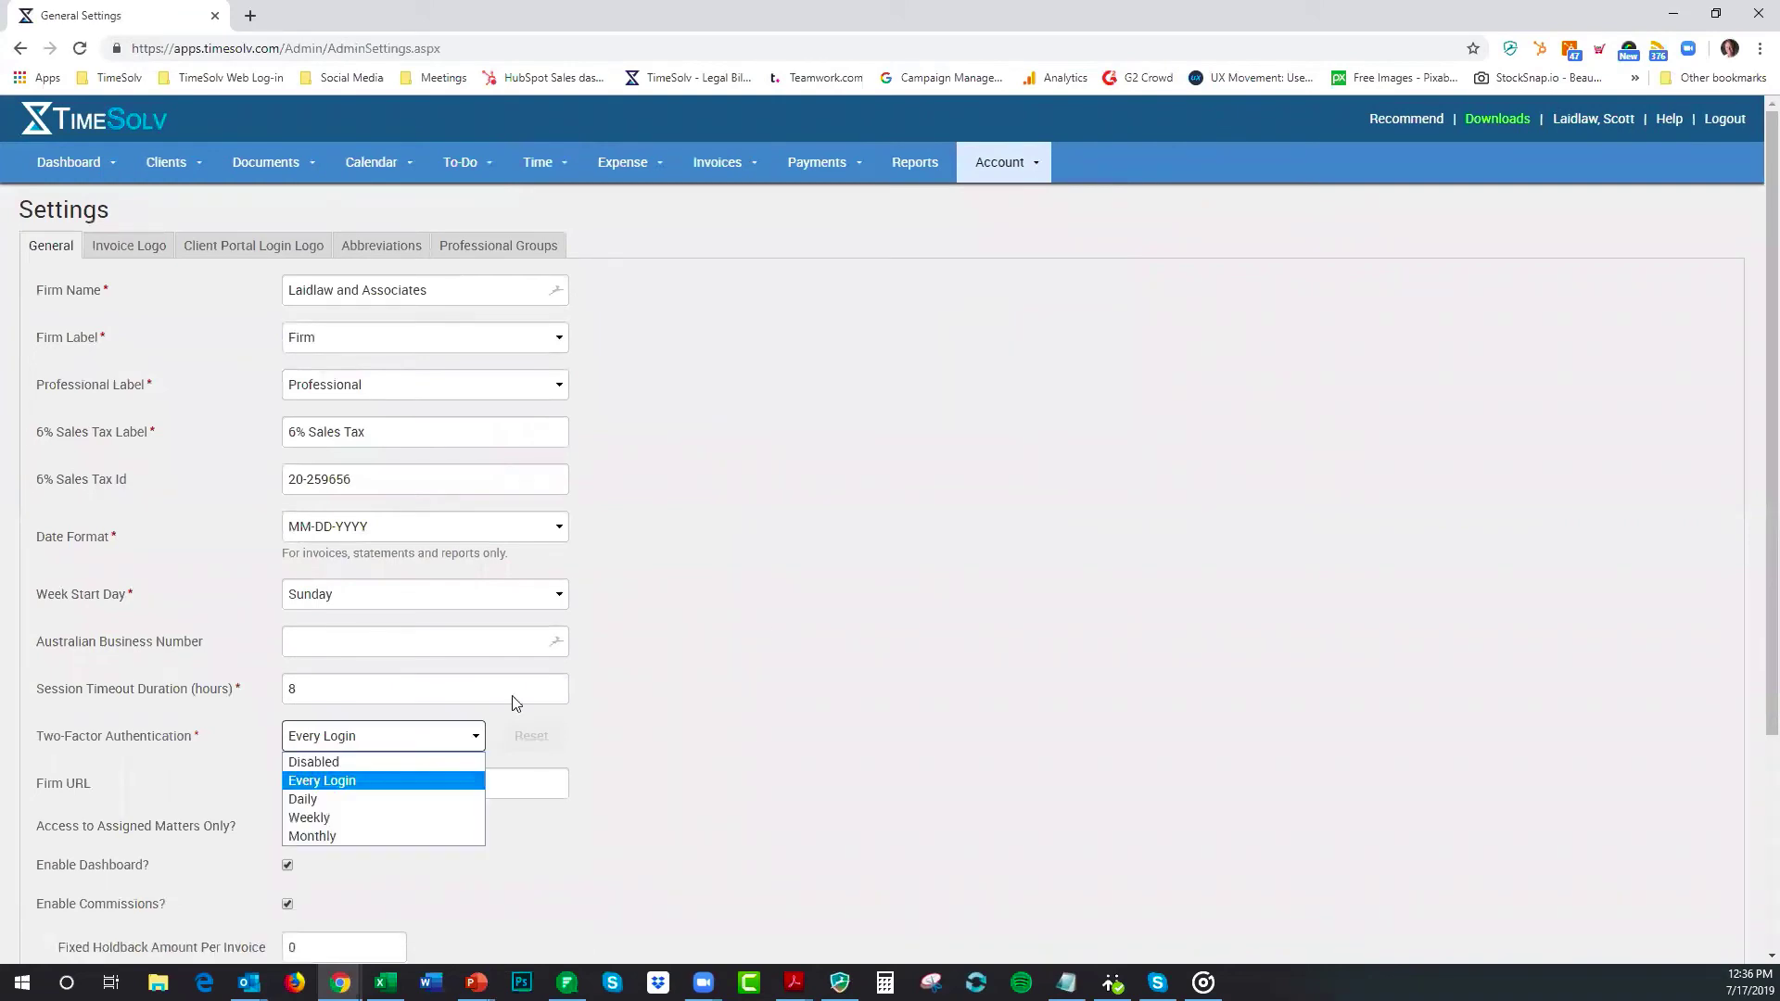
pyautogui.scroll(-2, 464, 649)
pyautogui.click(397, 553)
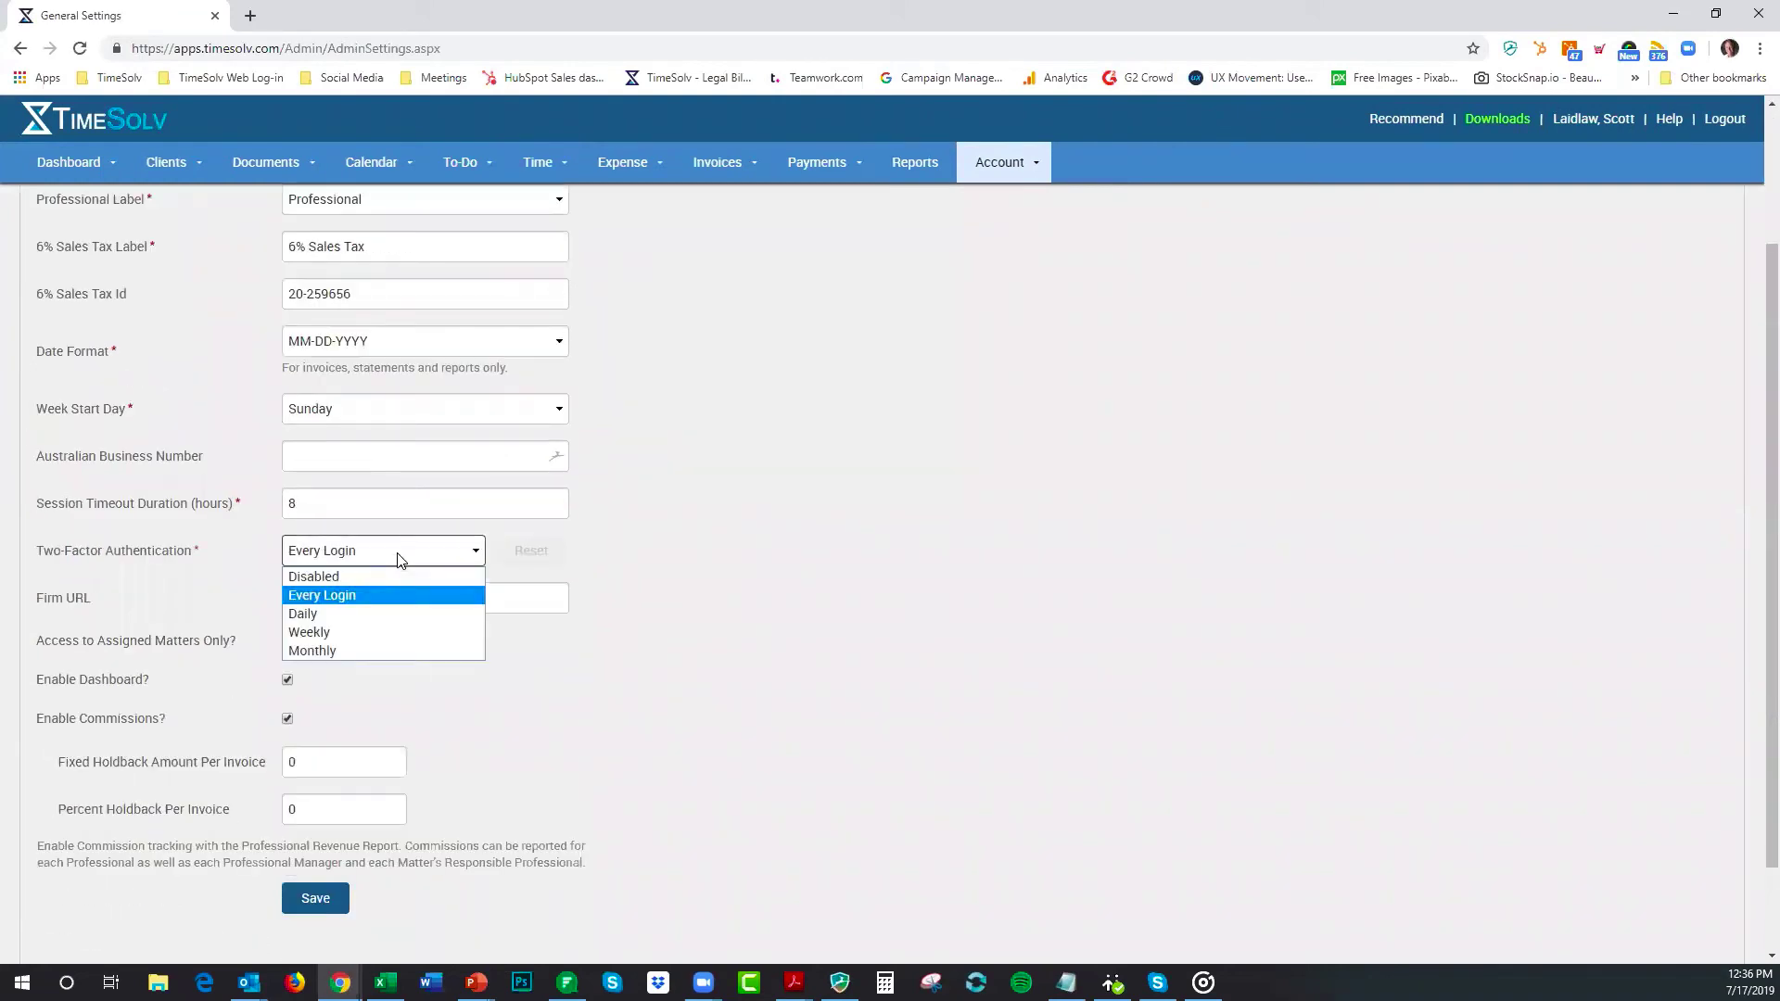
pyautogui.click(380, 572)
pyautogui.click(381, 553)
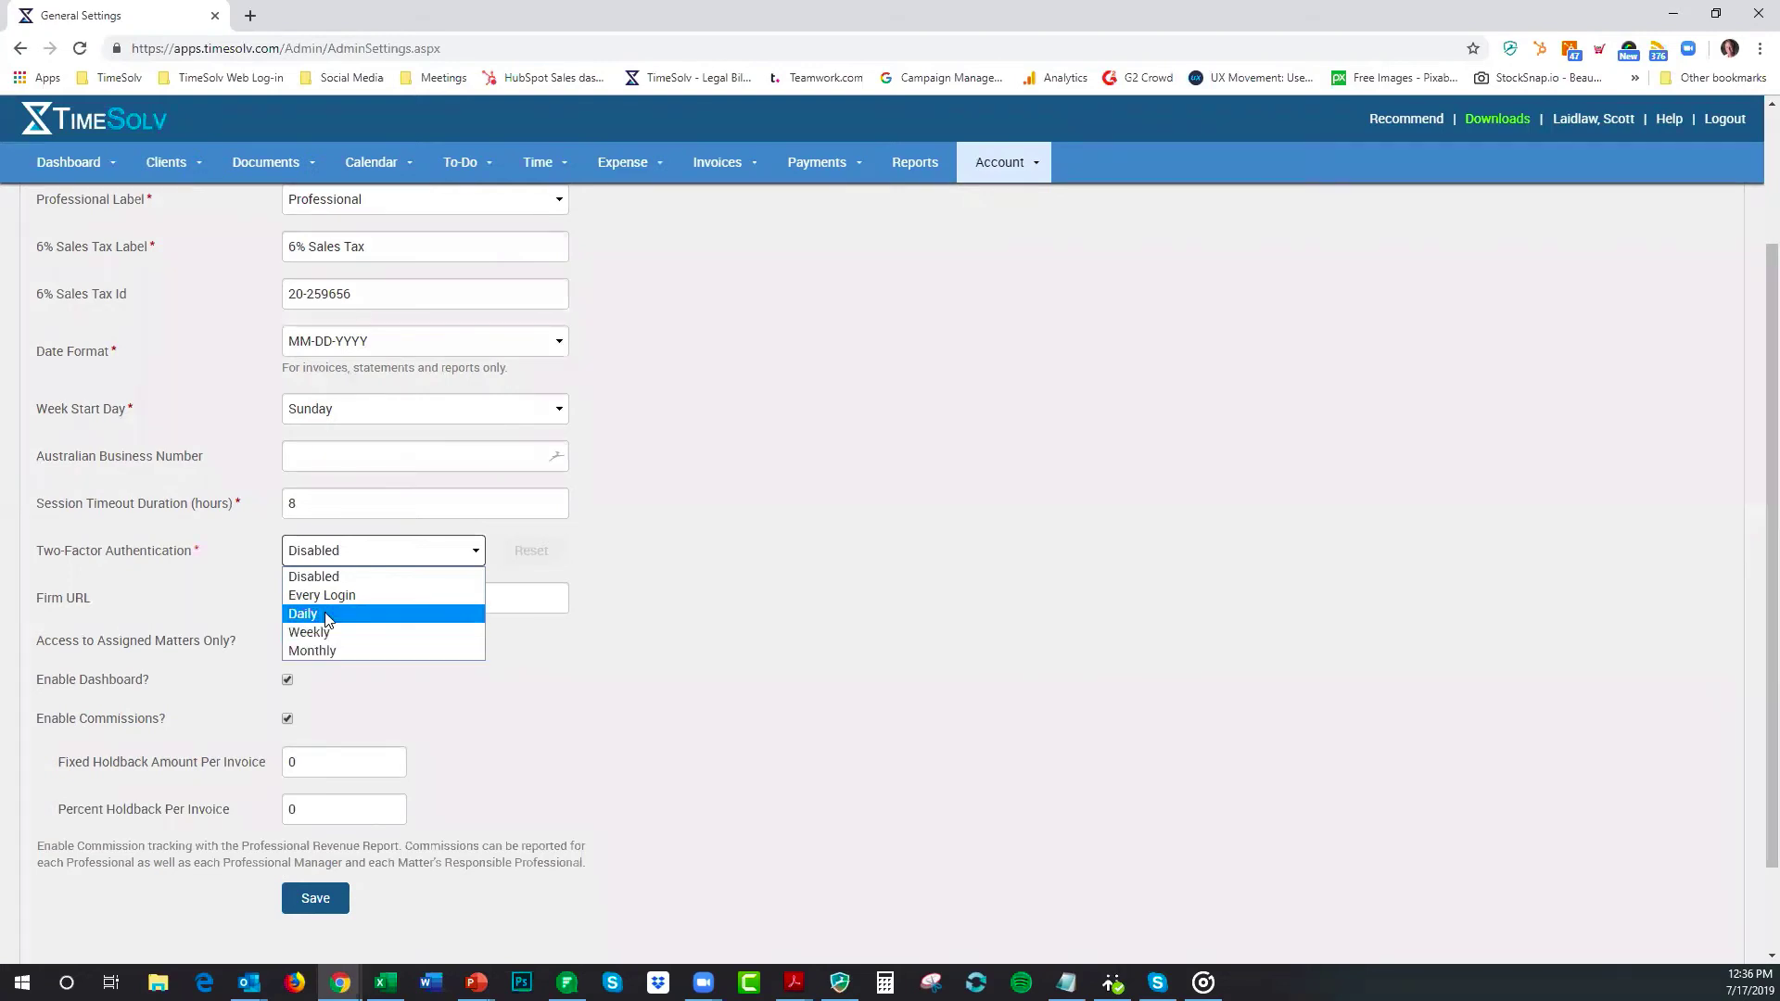
pyautogui.click(339, 576)
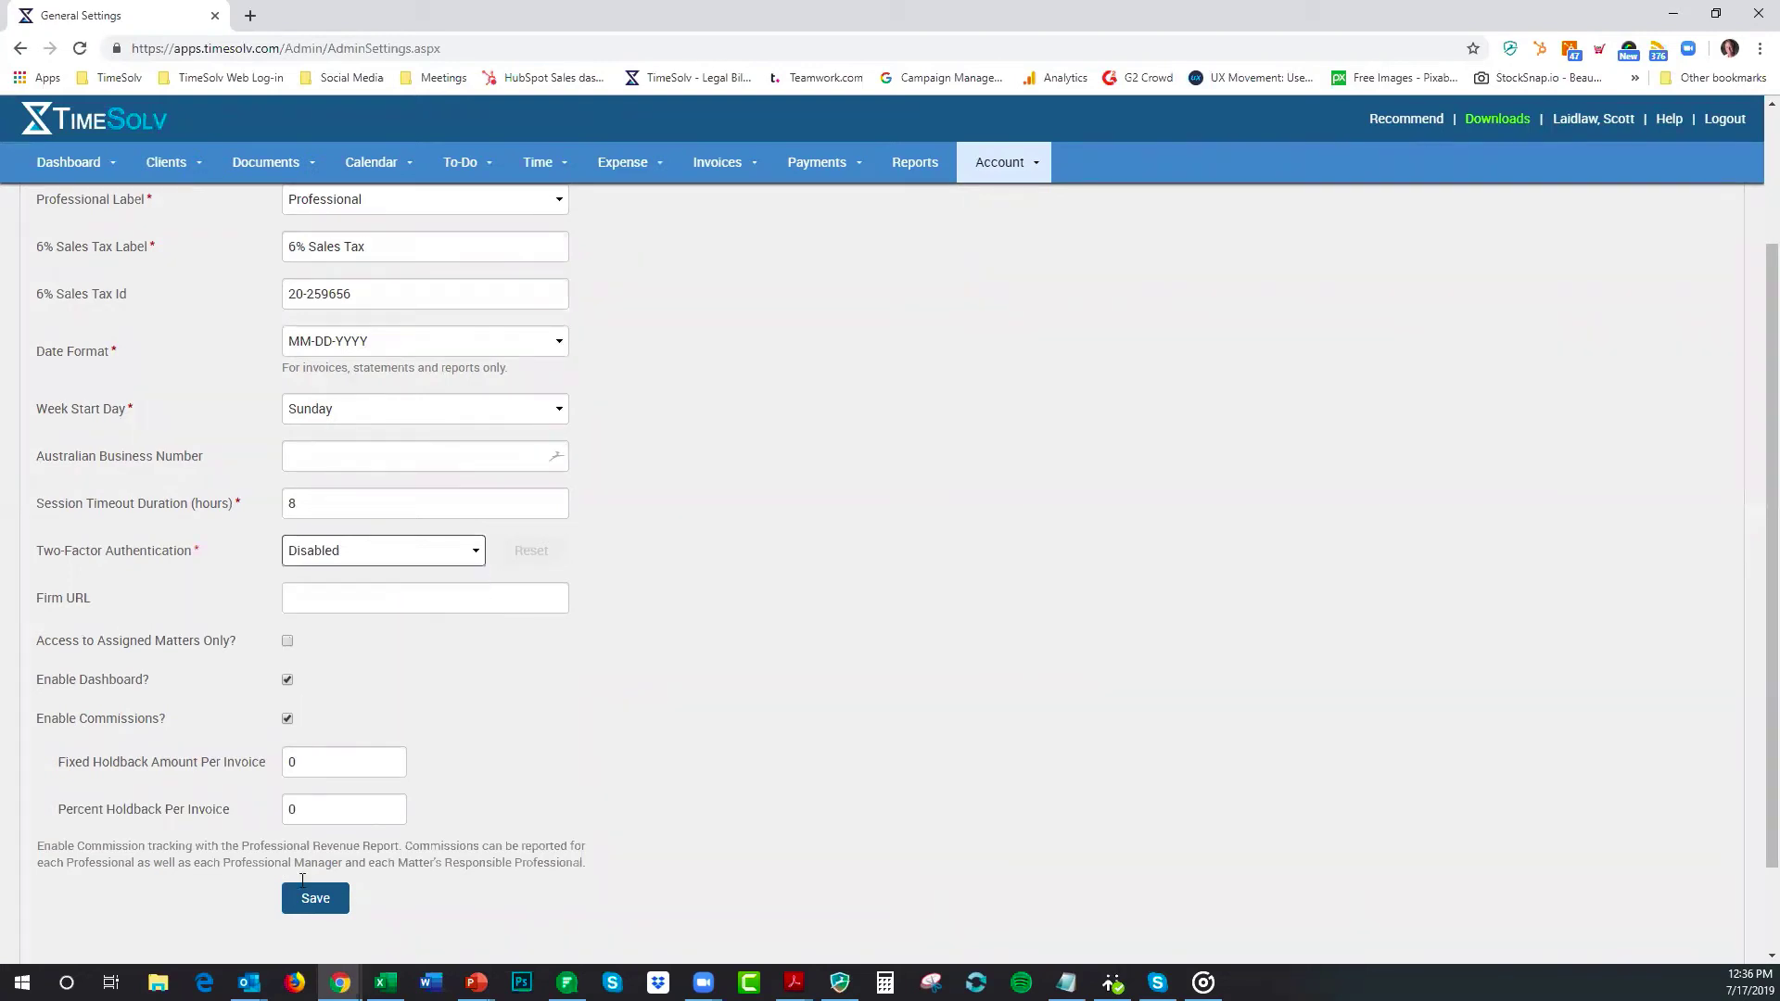
pyautogui.click(315, 900)
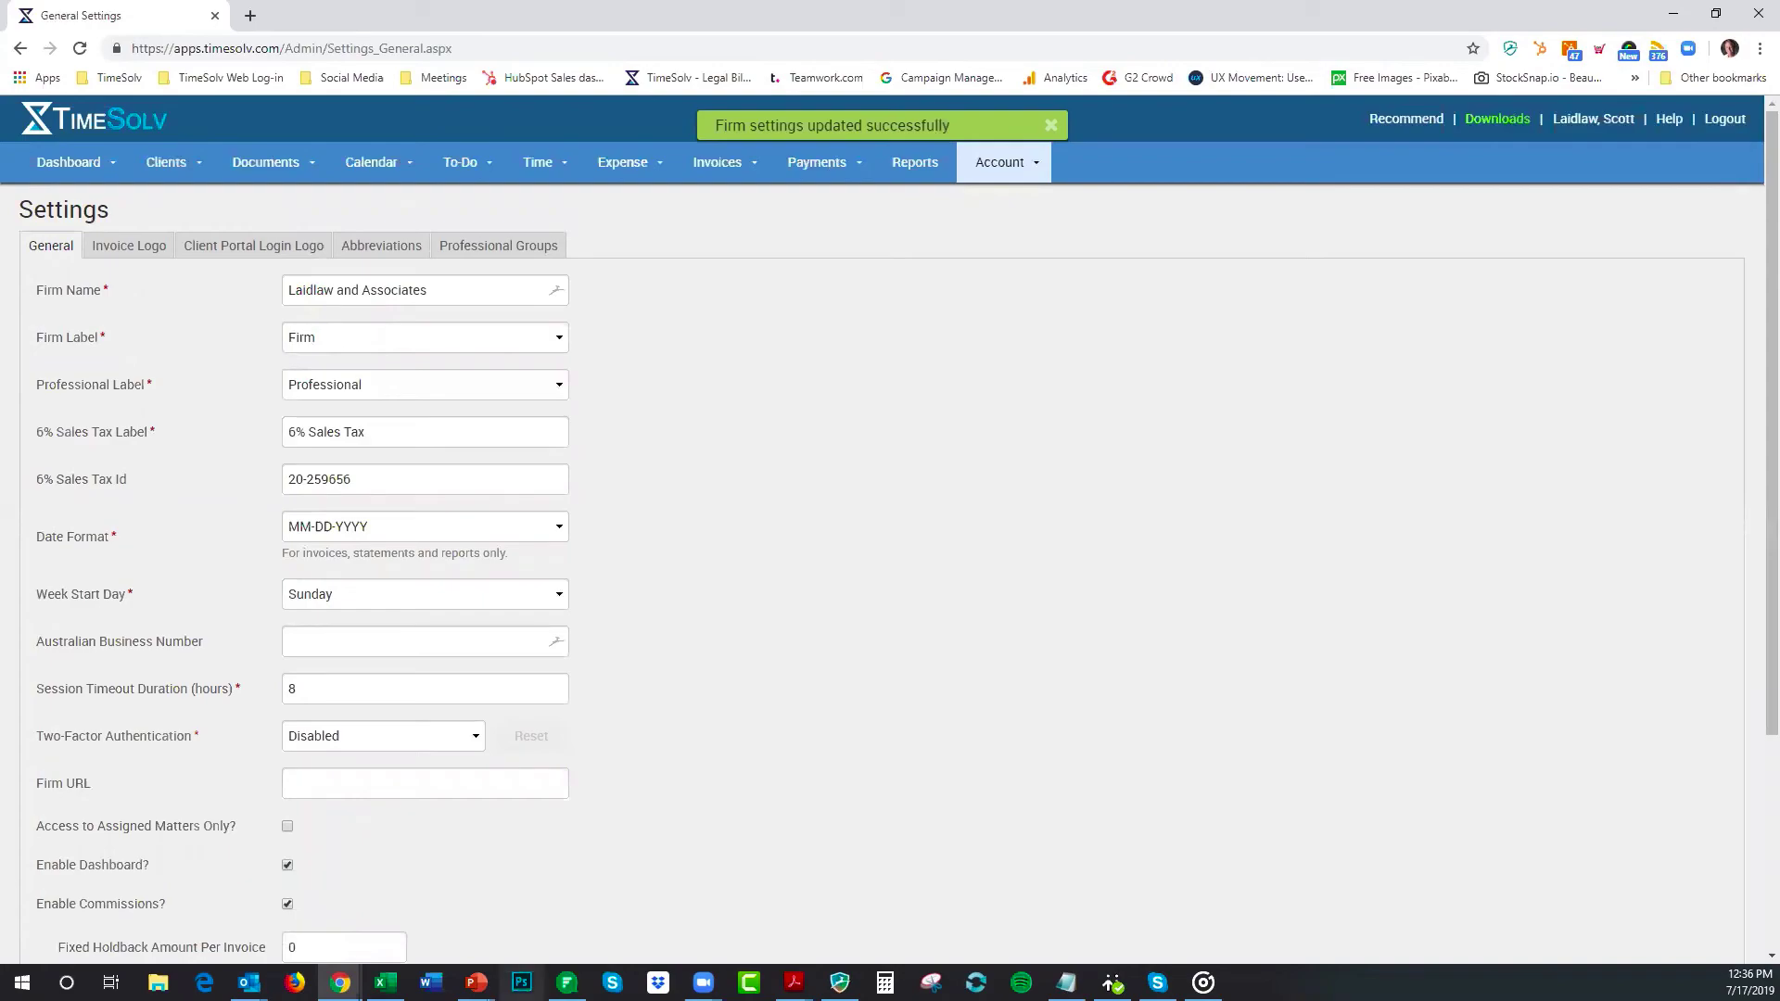
# Step: Switch to the PowerPoint slide show and advance it to the Questions slide
pyautogui.moveTo(477, 983)
pyautogui.click(488, 929)
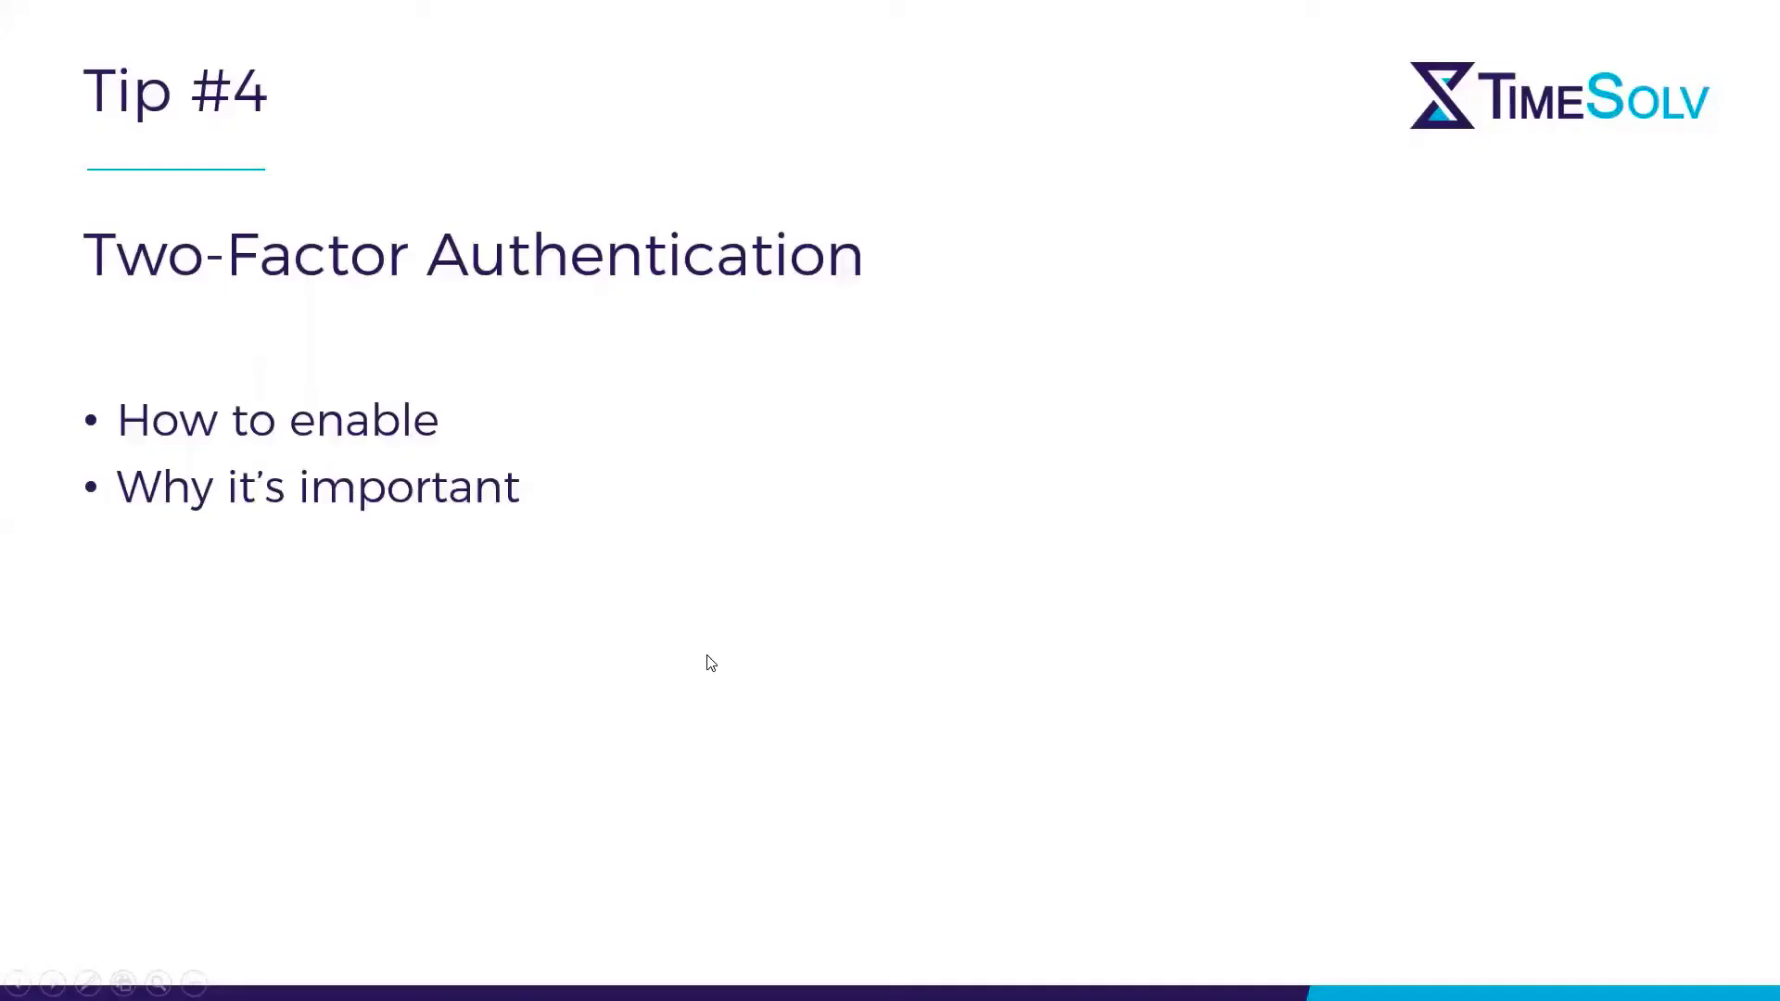
pyautogui.click(710, 662)
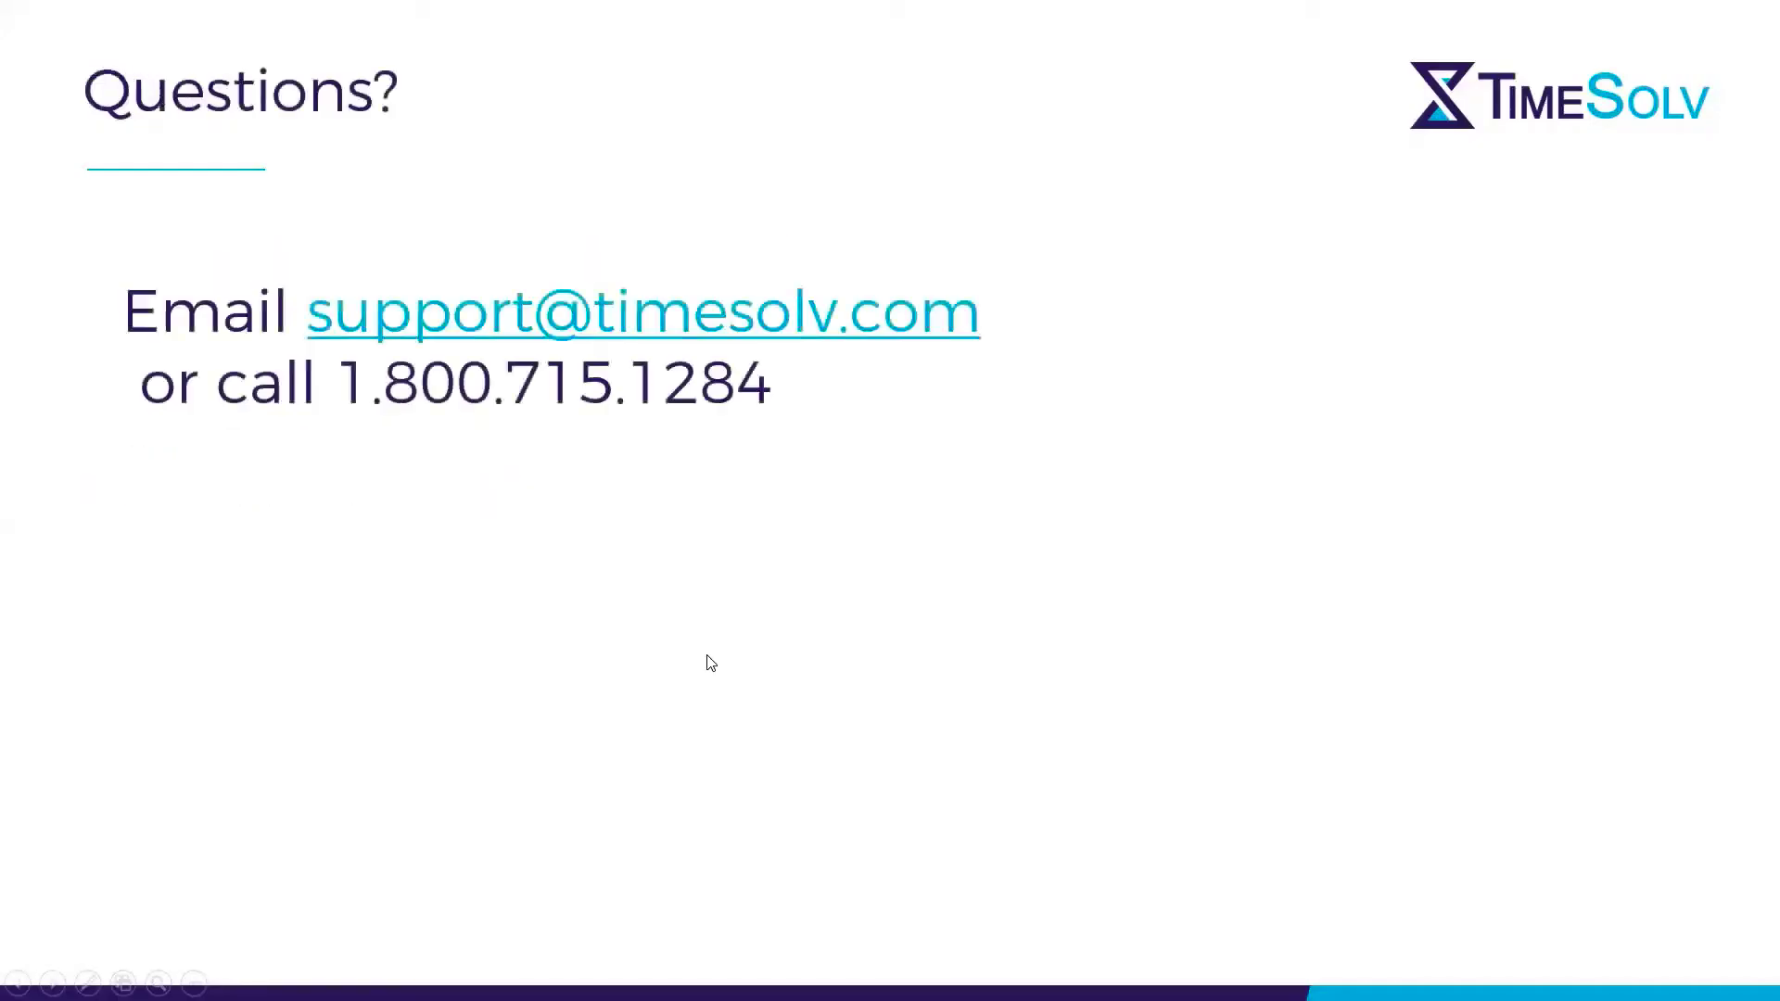